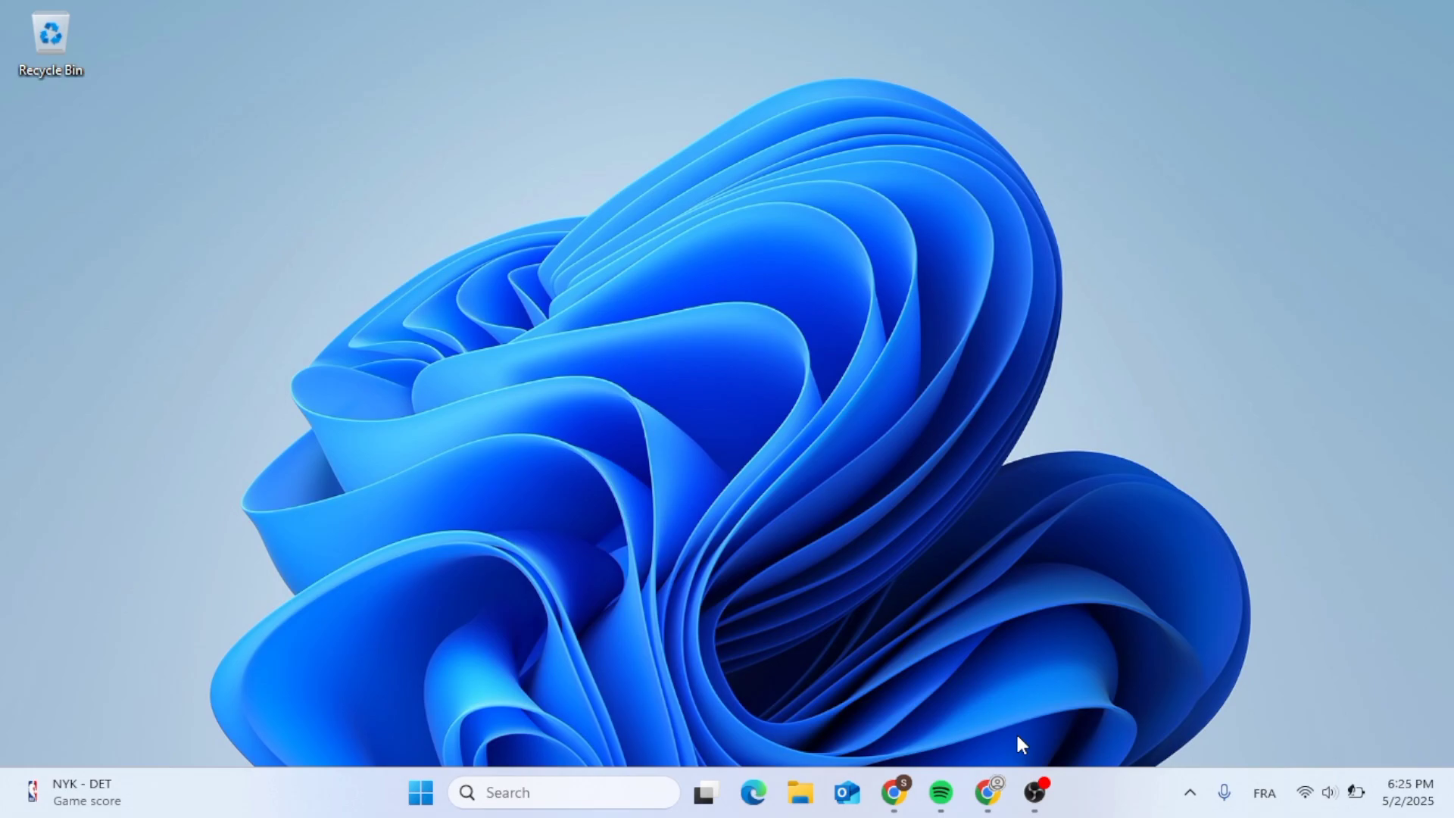
Bring up the Chrome browser from the taskbar to show systeme.io.
left_click(986, 795)
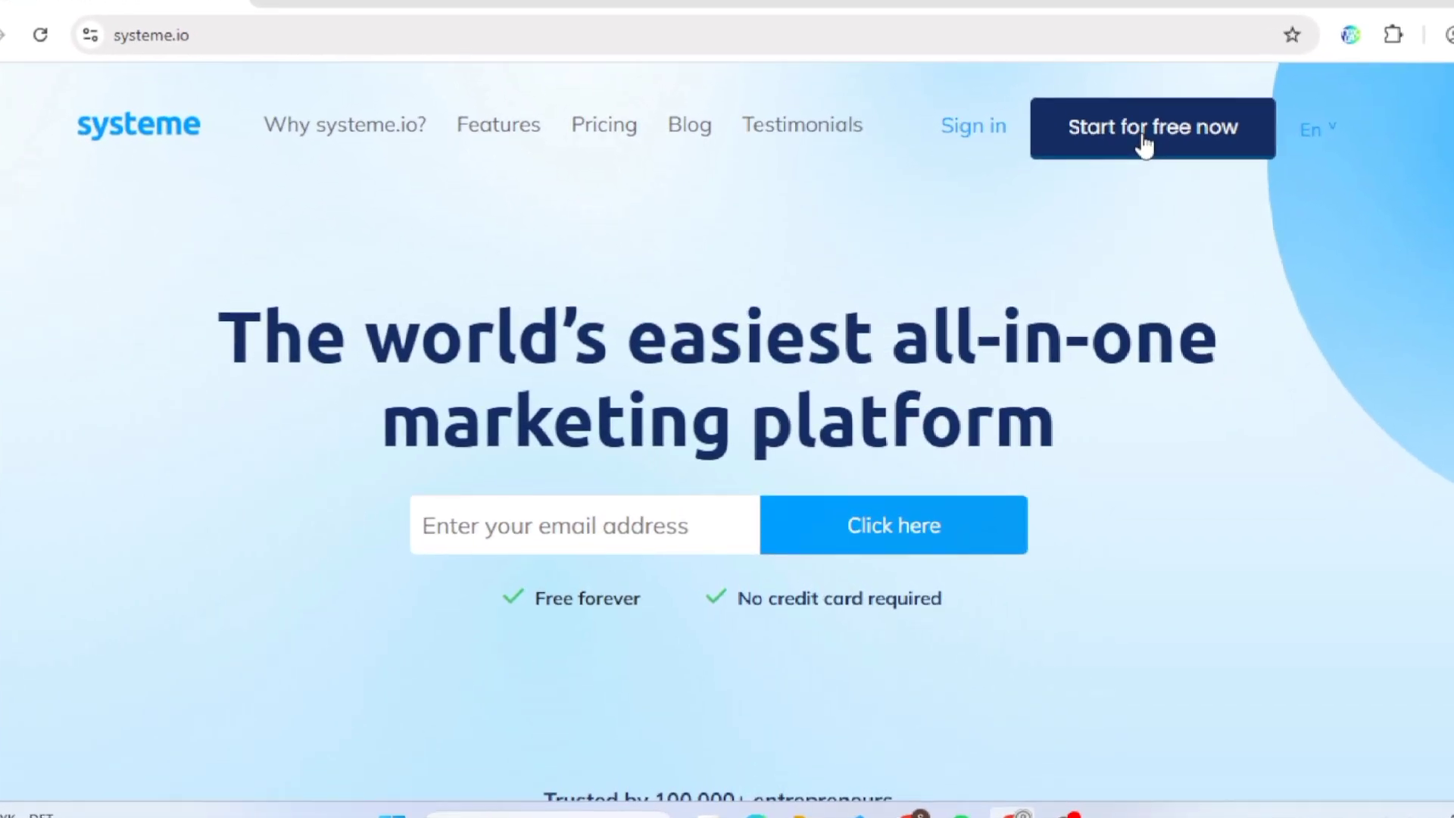
Start a free systeme.io account using the saved e-mail address from autofill, and submit it.
left_click(1146, 141)
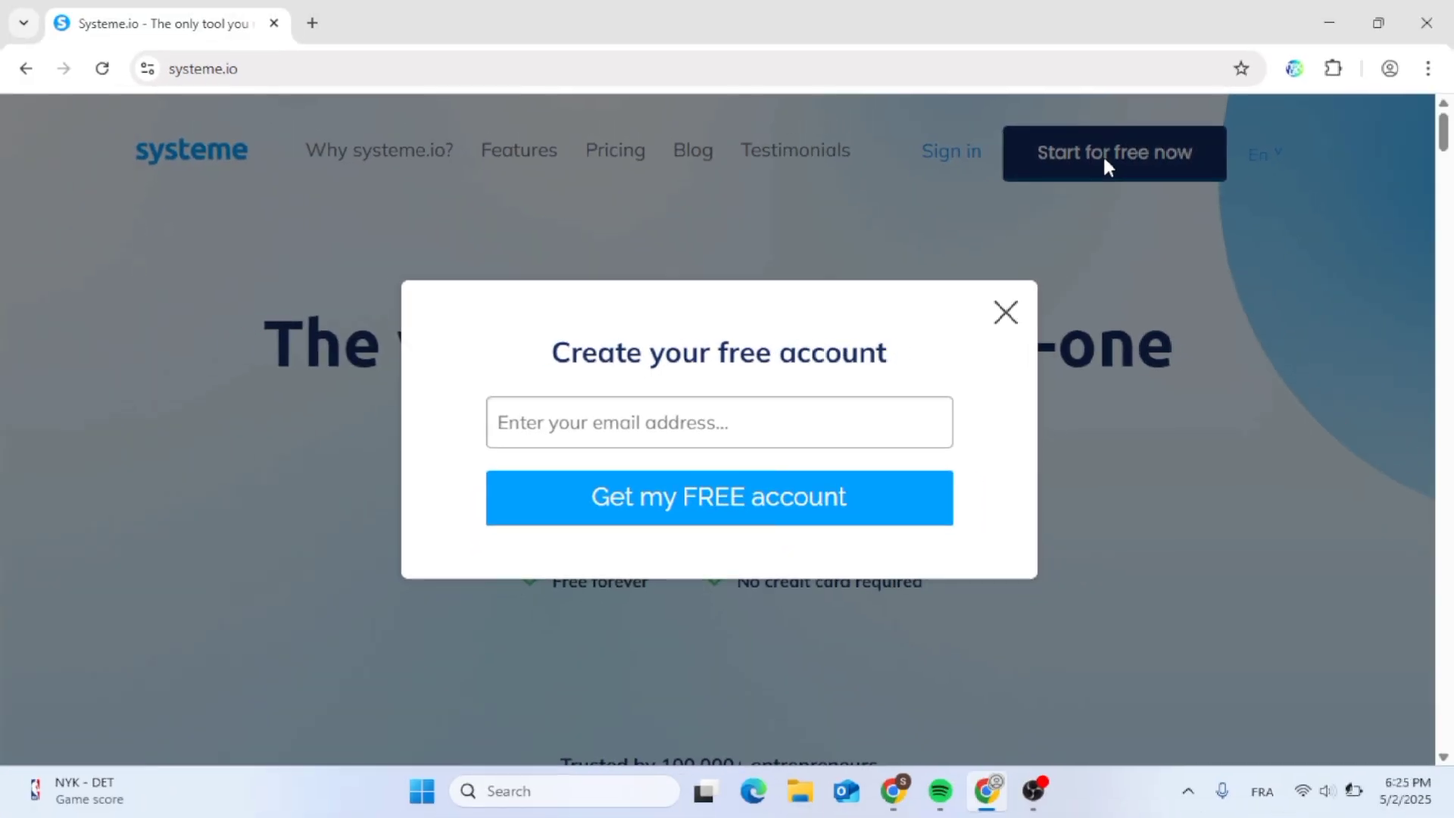
left_click(739, 408)
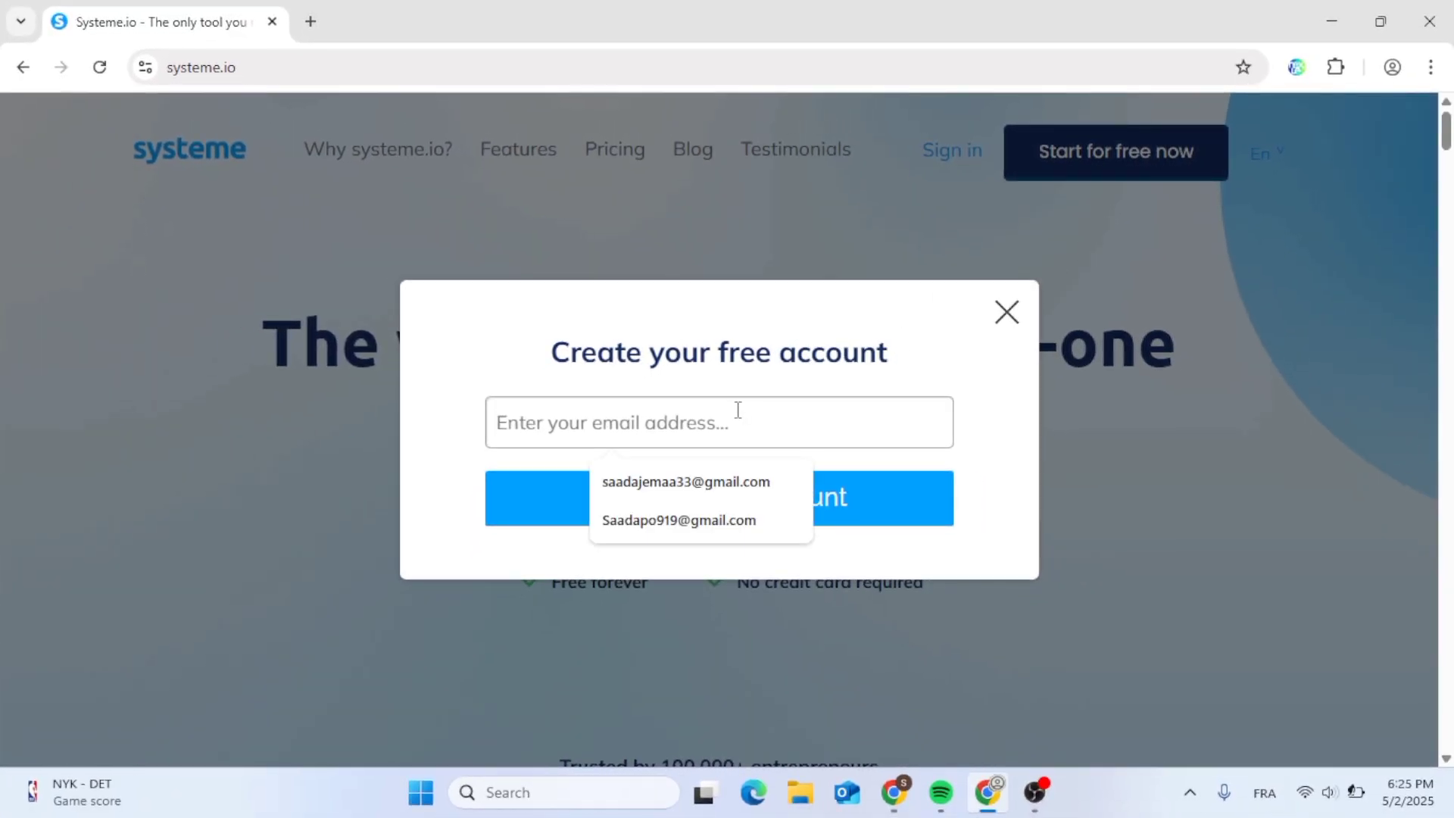
left_click(659, 519)
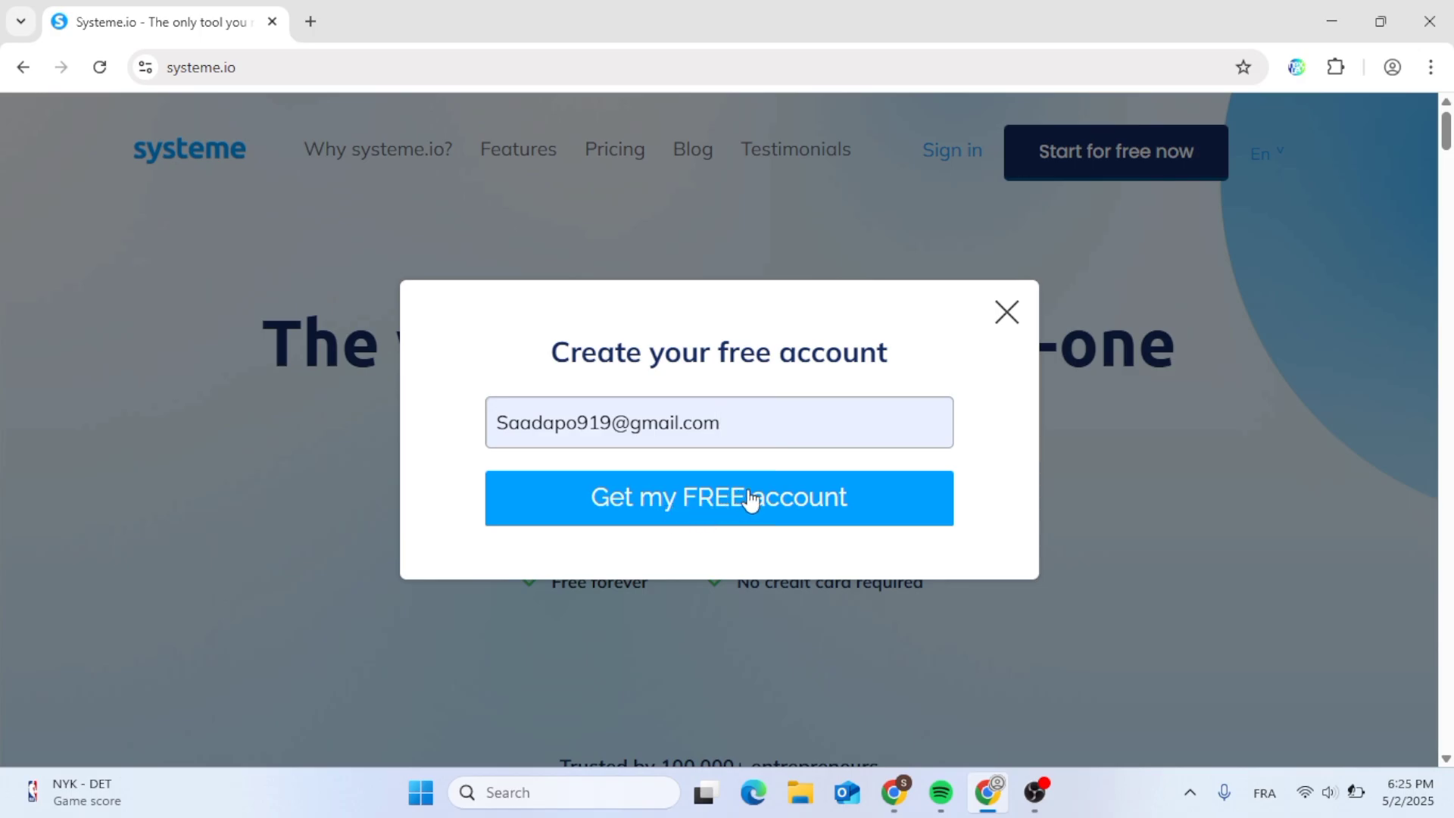
left_click(749, 496)
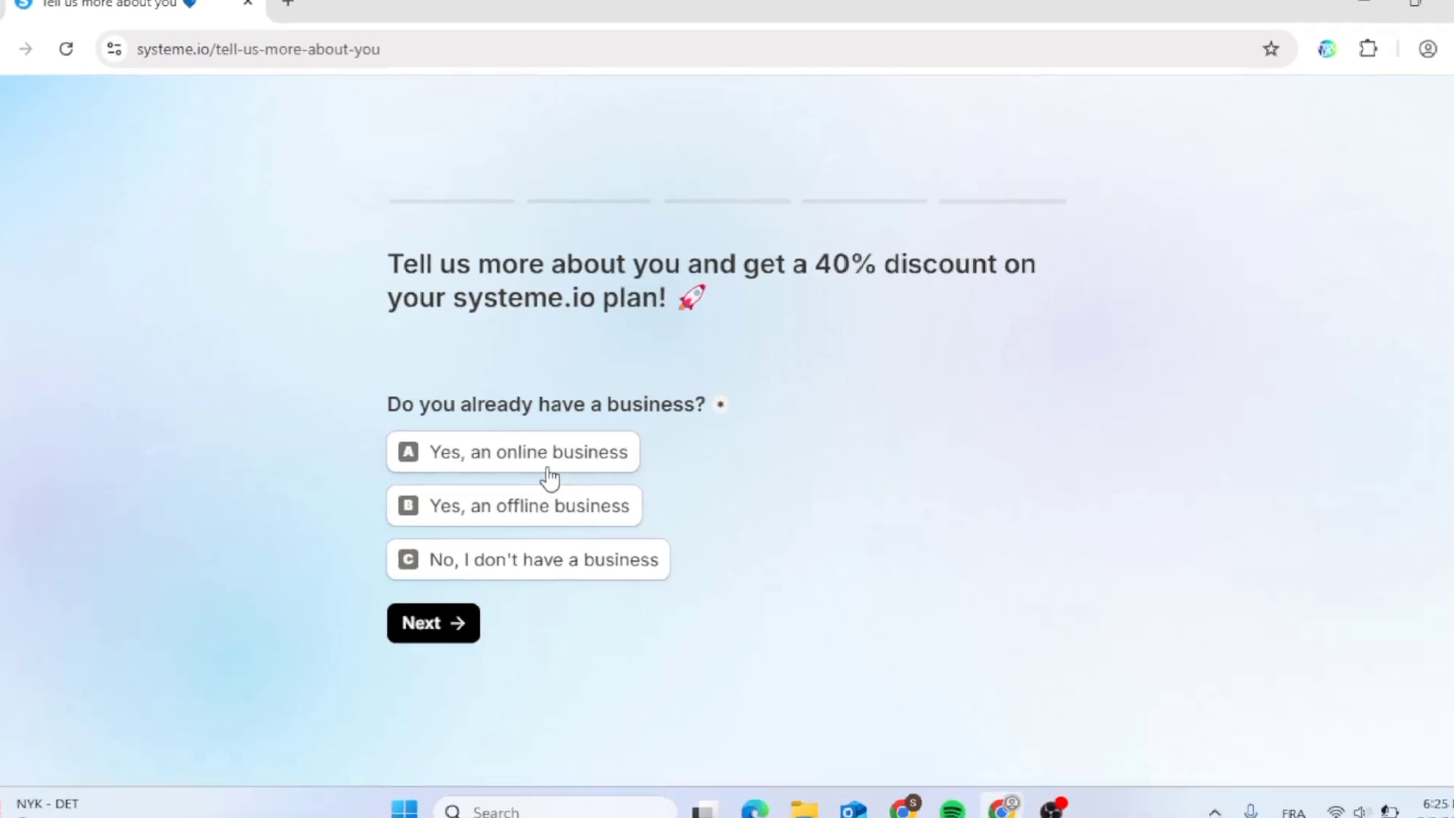
Answer that it's an online Tech business with 100000 in annual revenue.
left_click(546, 470)
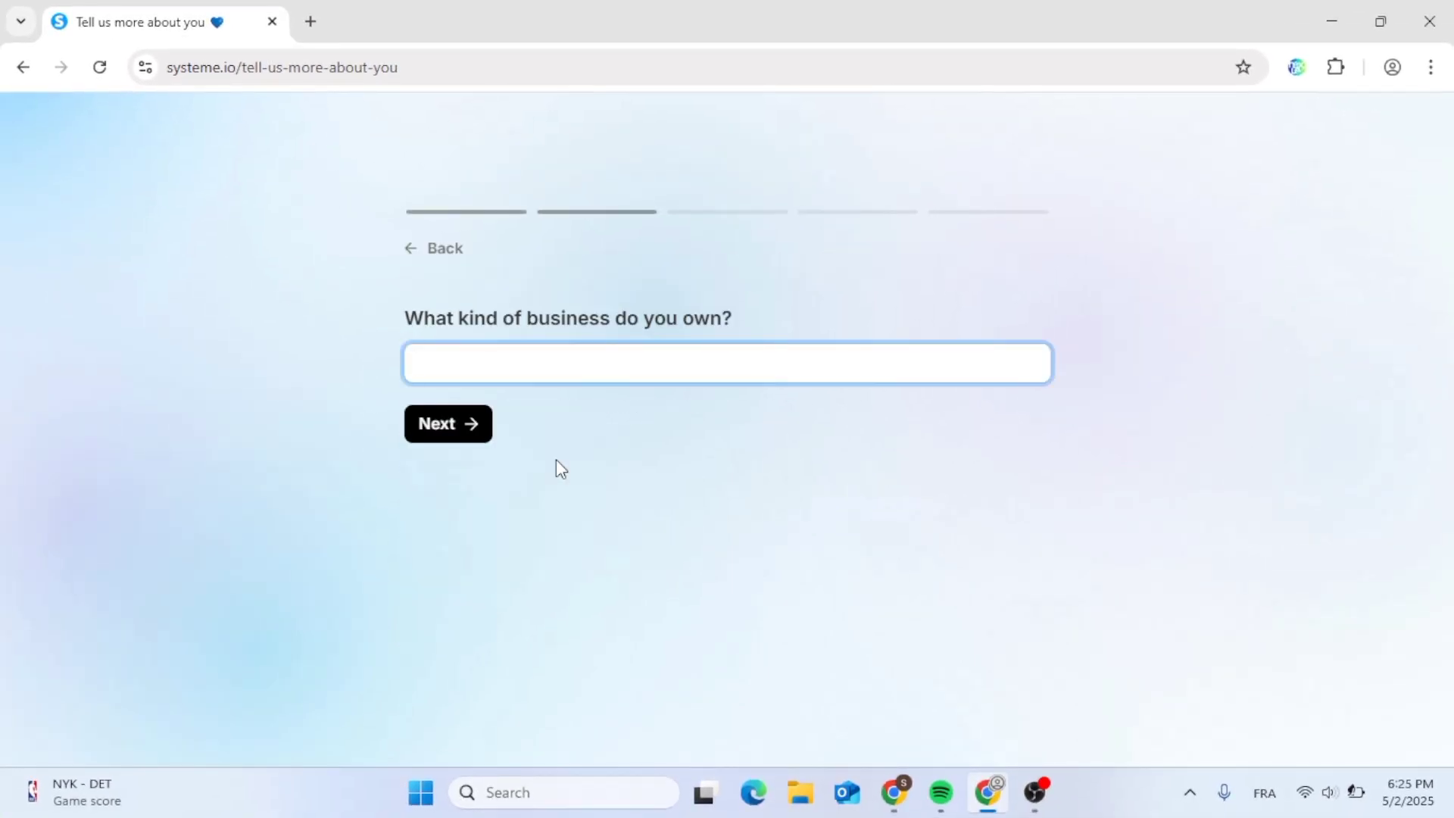
type("Tech")
left_click(484, 436)
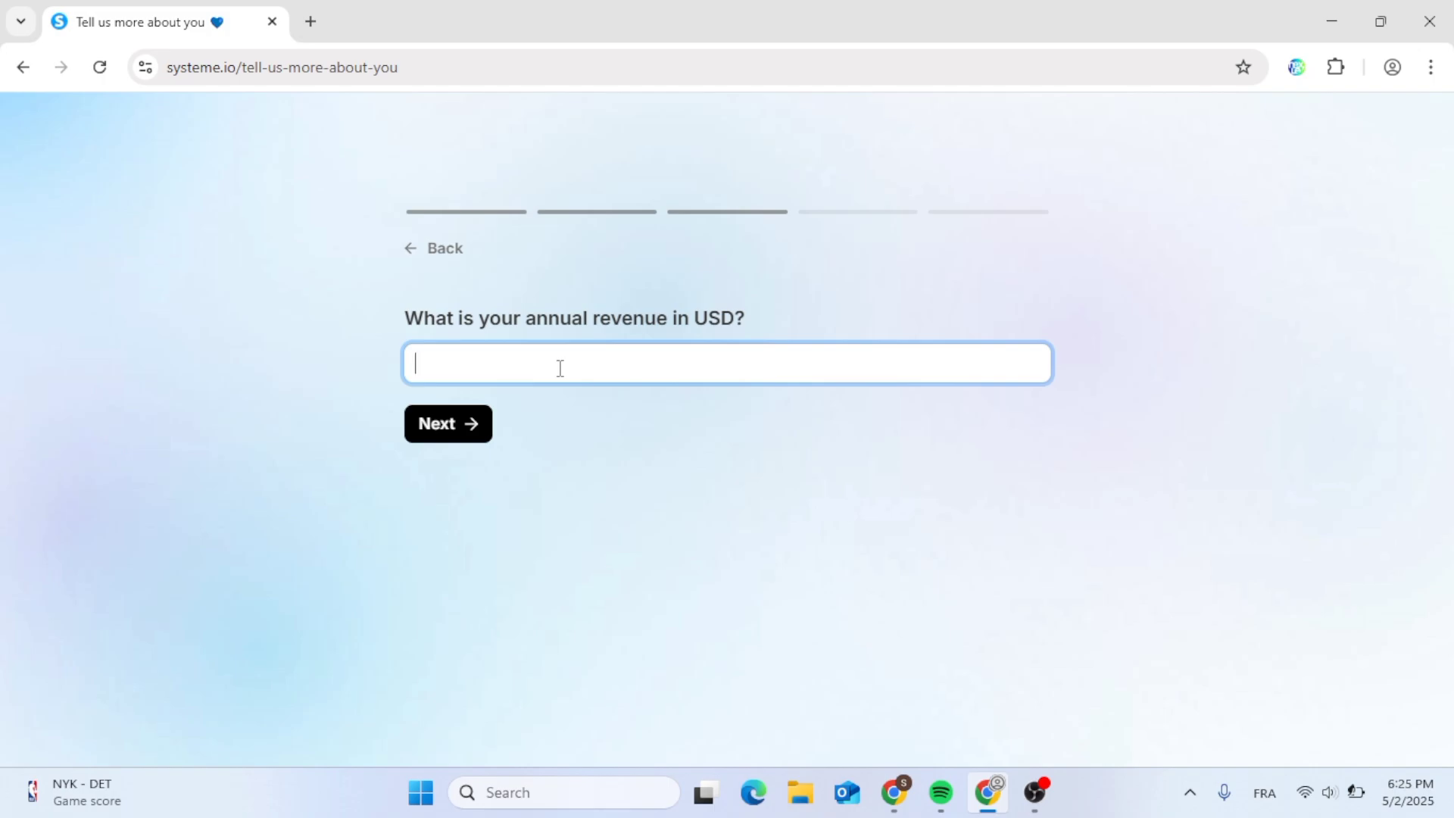
type("100000")
left_click(474, 421)
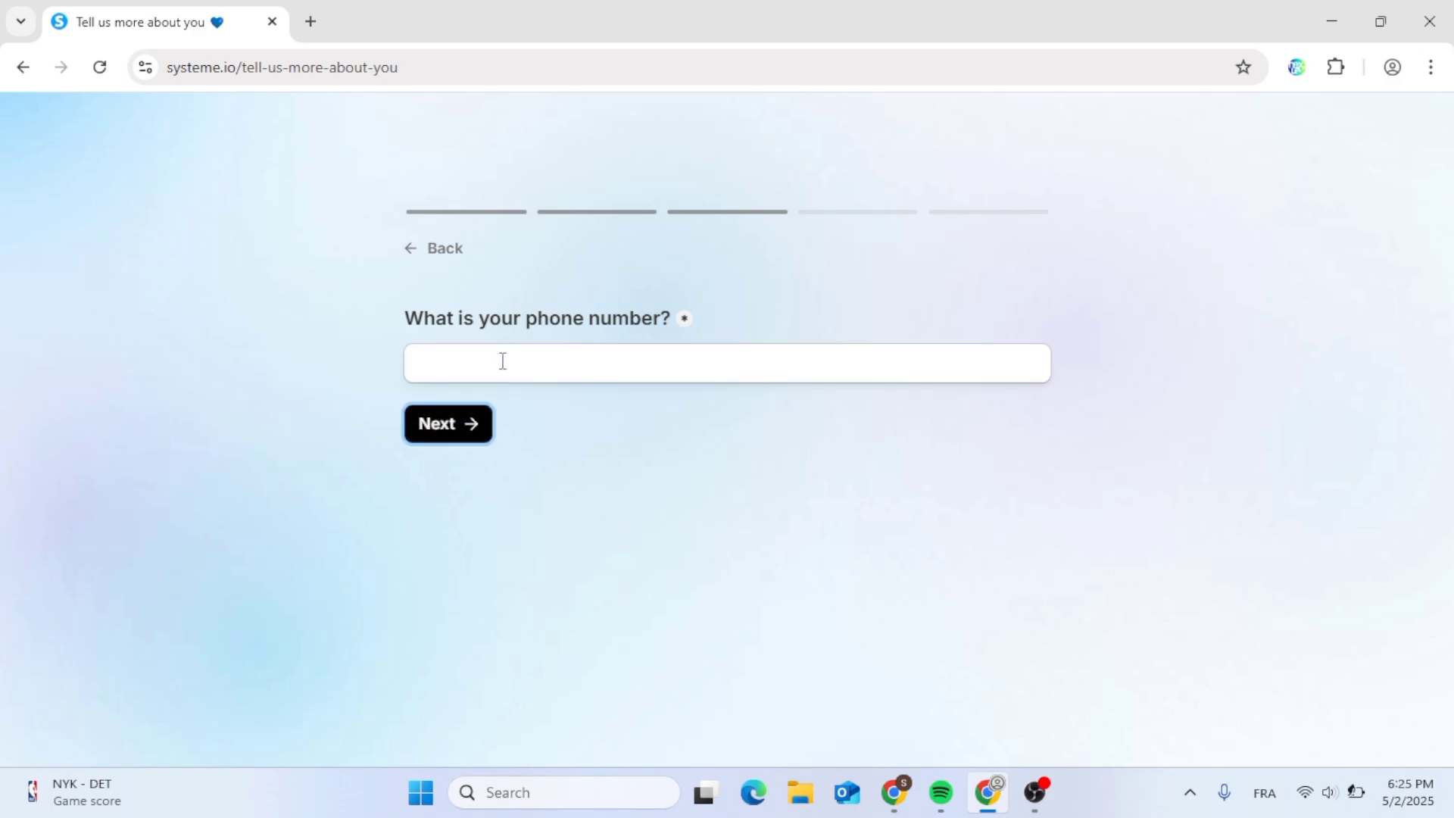
Choose Morocco as the phone number's country.
left_click(502, 362)
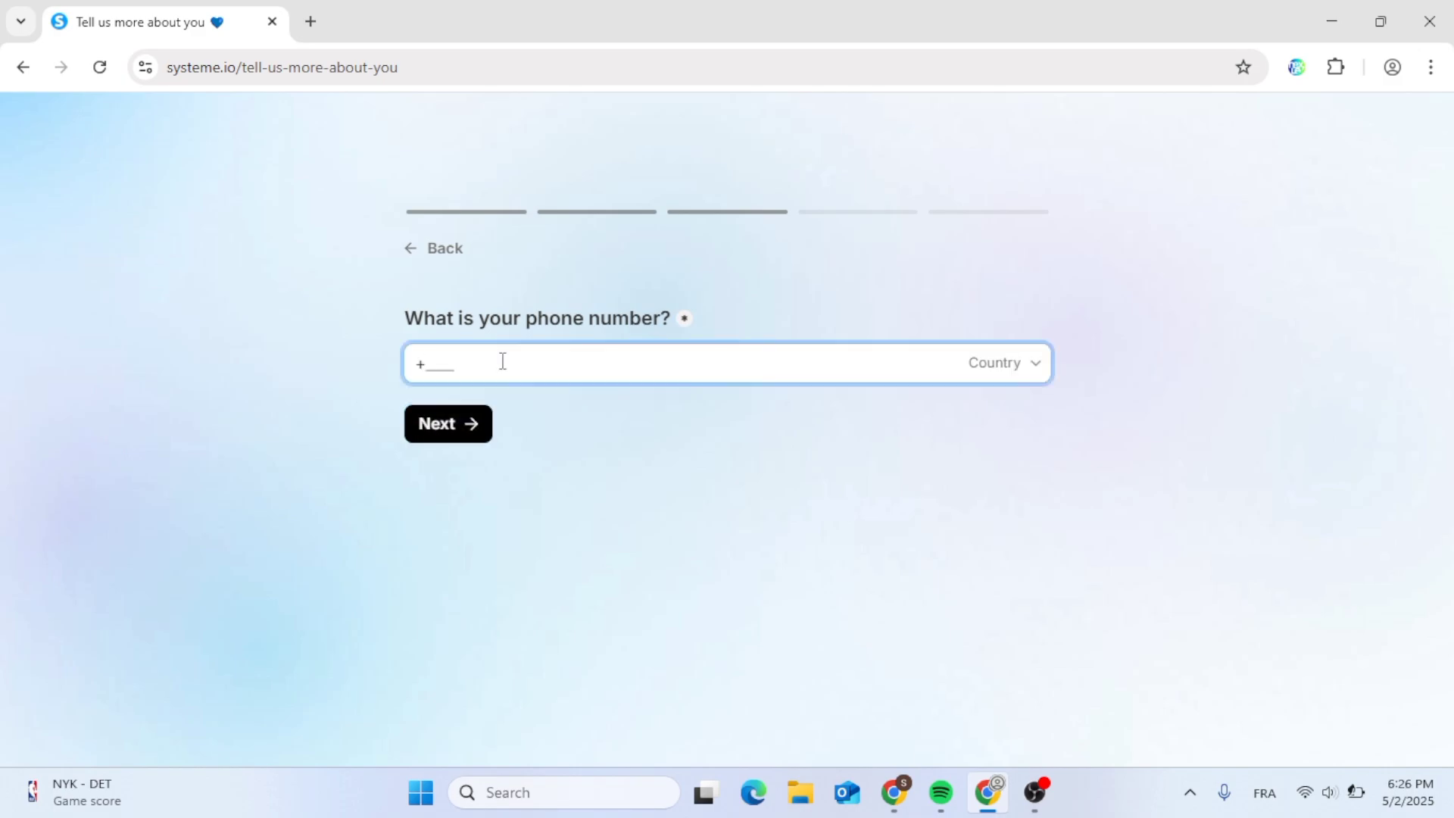
left_click(1021, 371)
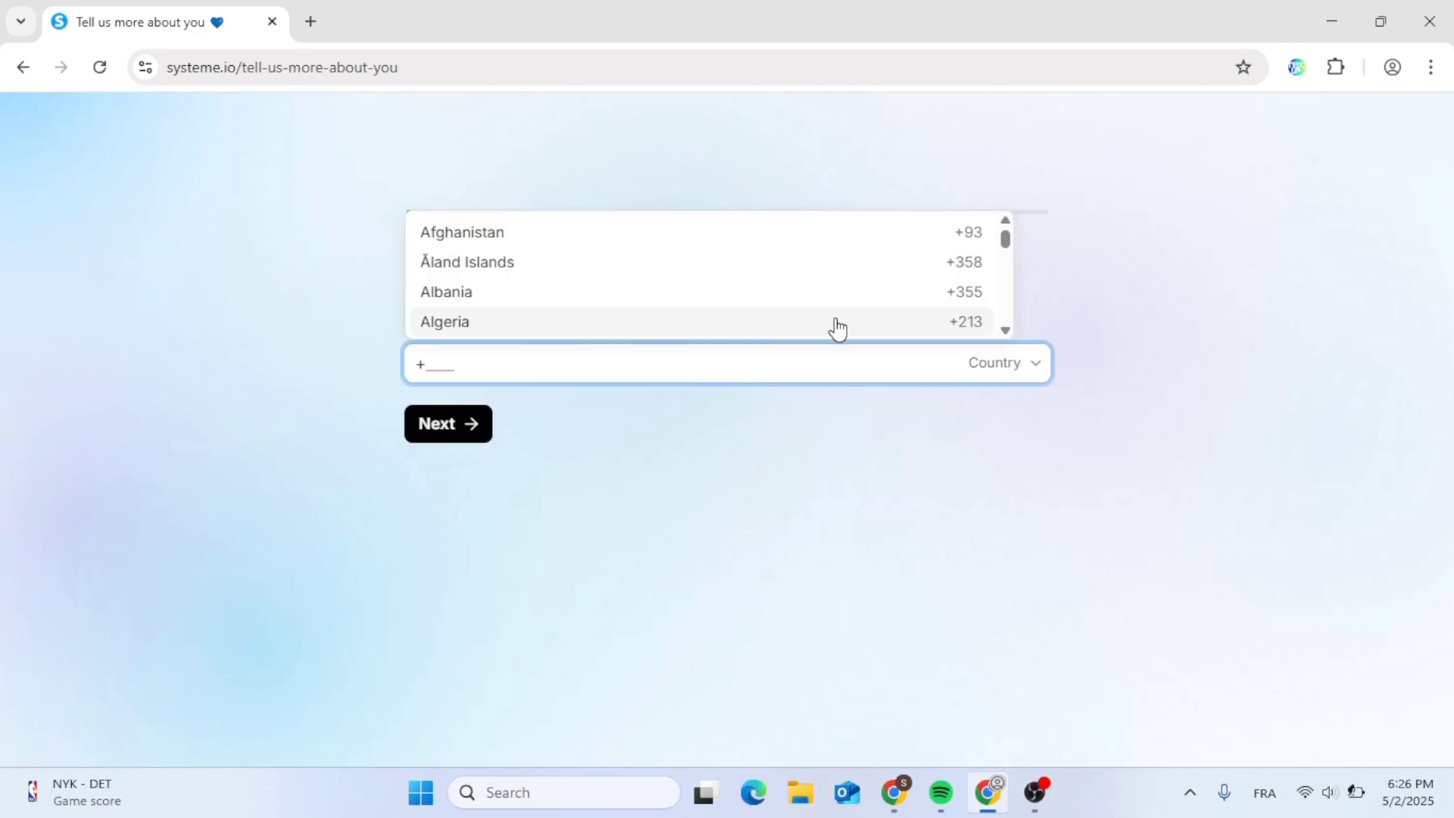
scroll(837, 327, "down", 1)
scroll(837, 327, "down", 1)
scroll(840, 324, "up", 1)
scroll(842, 318, "down", 4)
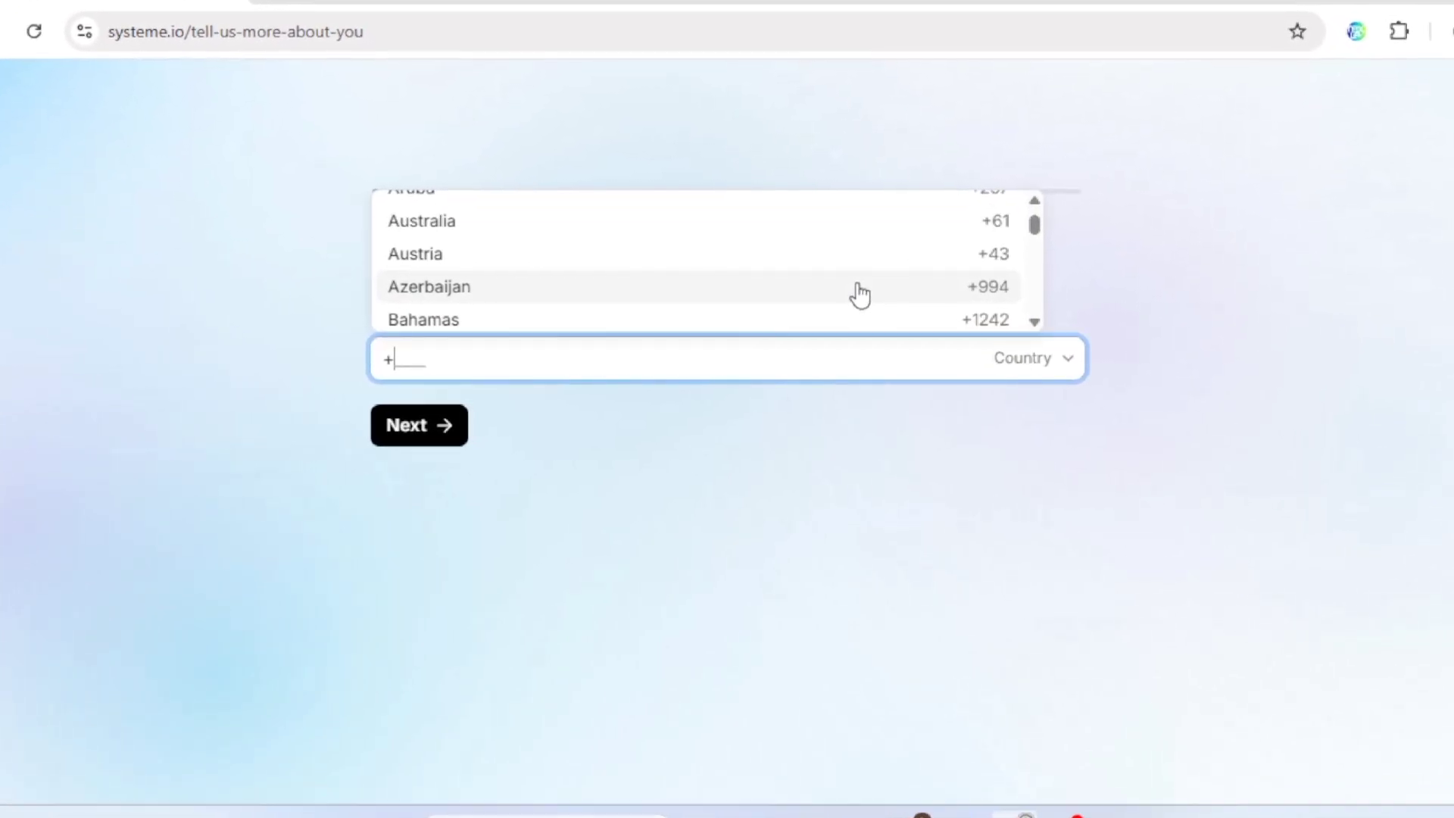
scroll(859, 294, "down", 20)
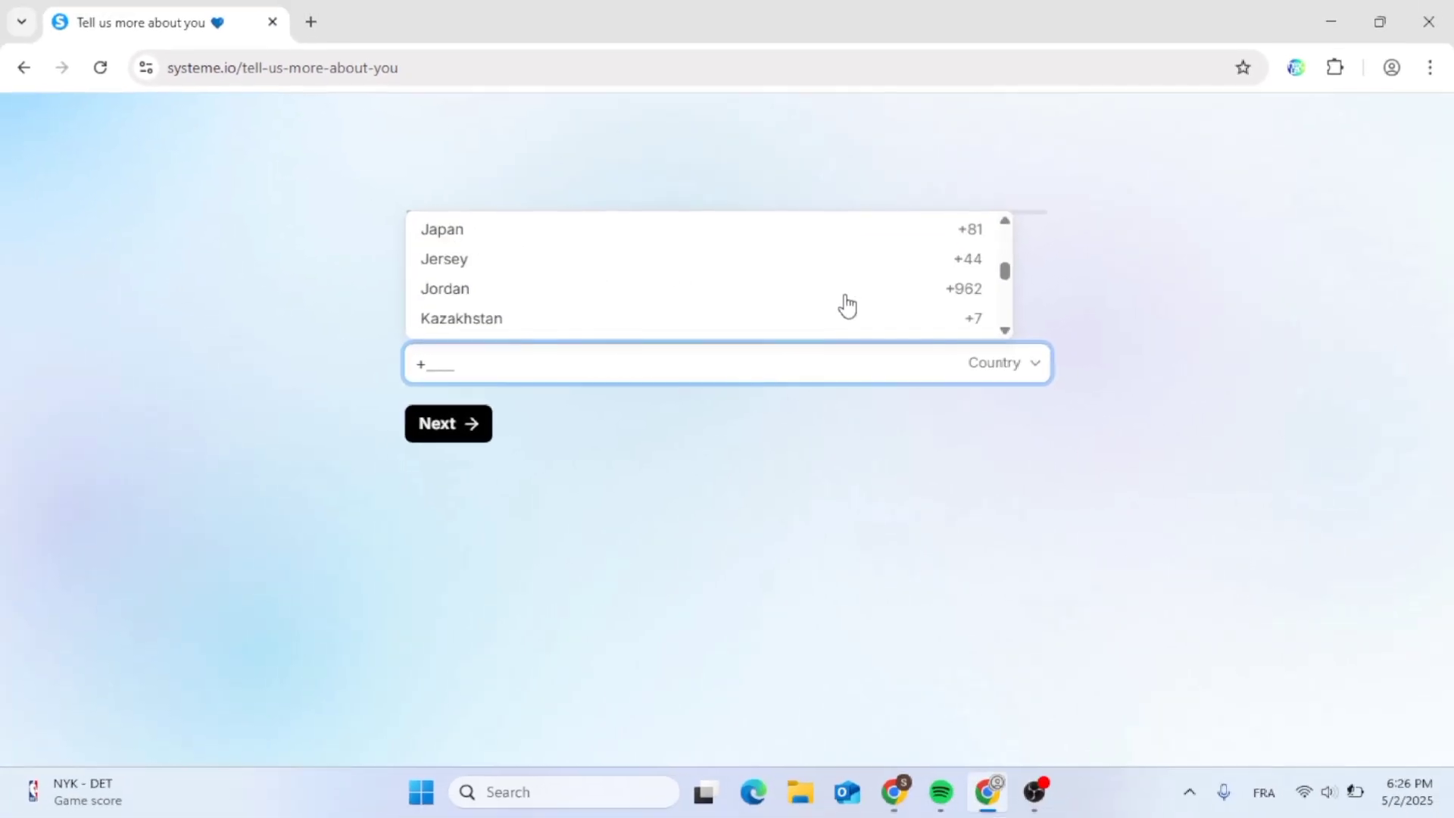
scroll(846, 305, "down", 7)
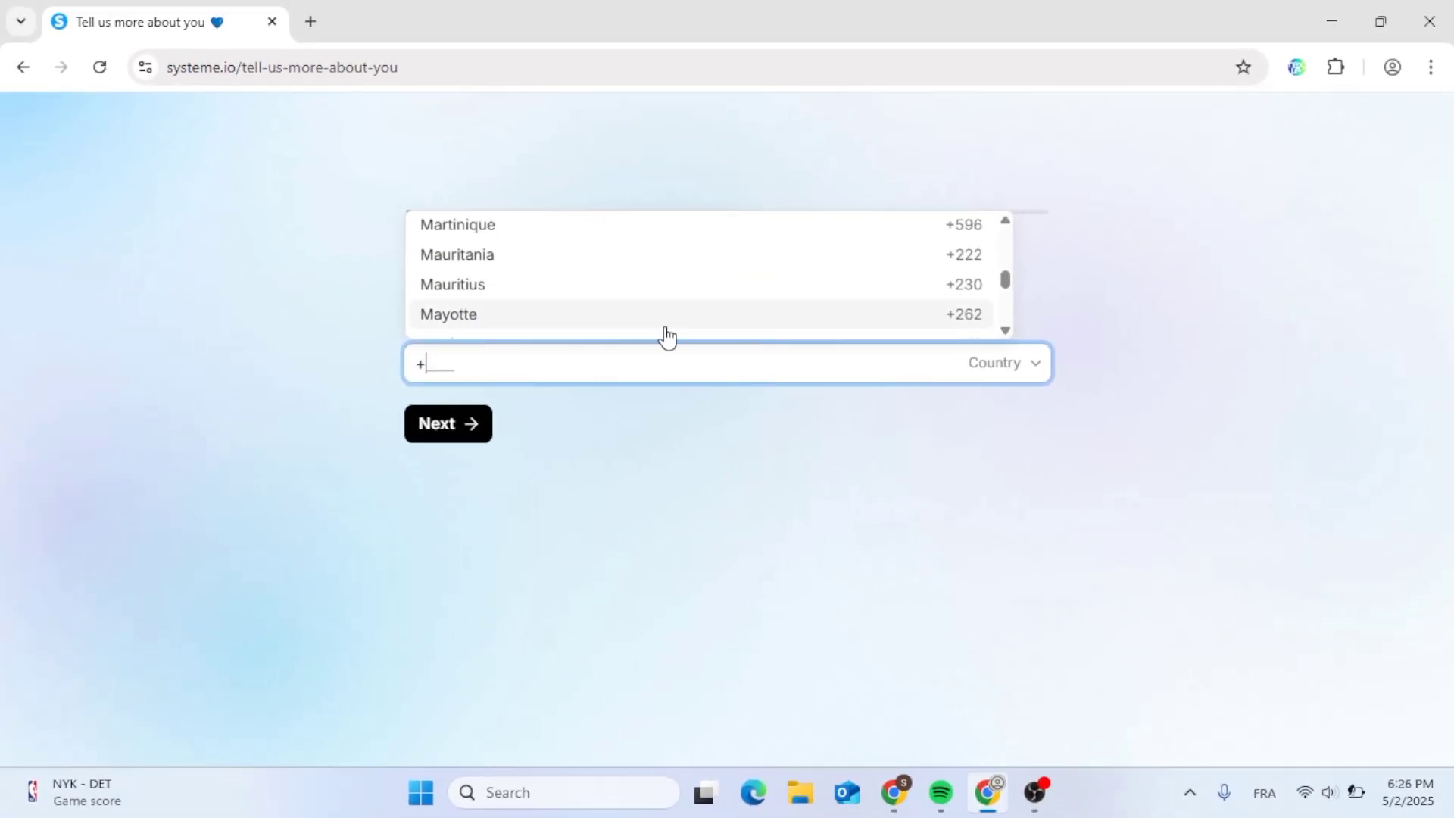
scroll(665, 334, "down", 1)
scroll(666, 327, "down", 5)
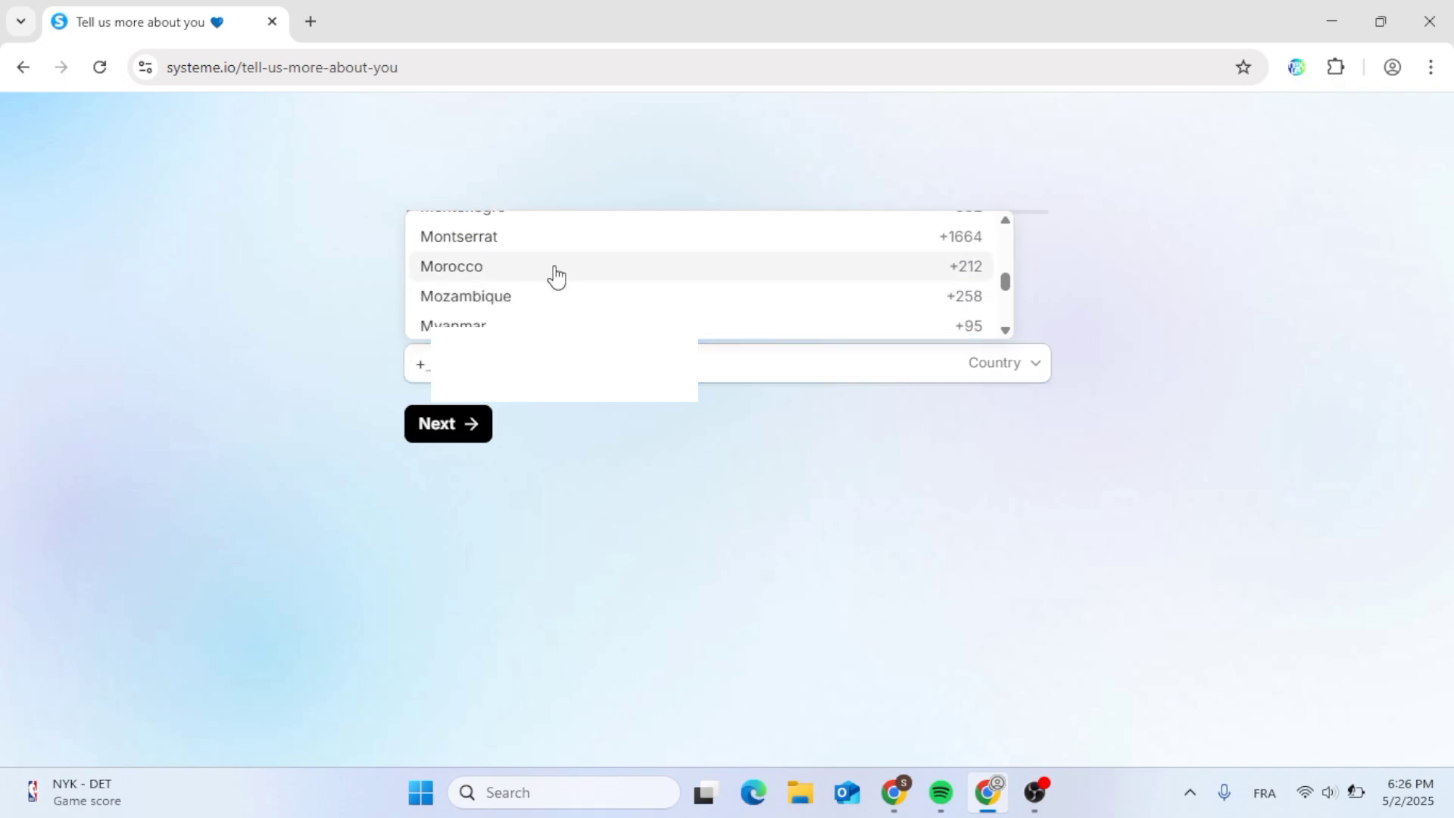
left_click(554, 266)
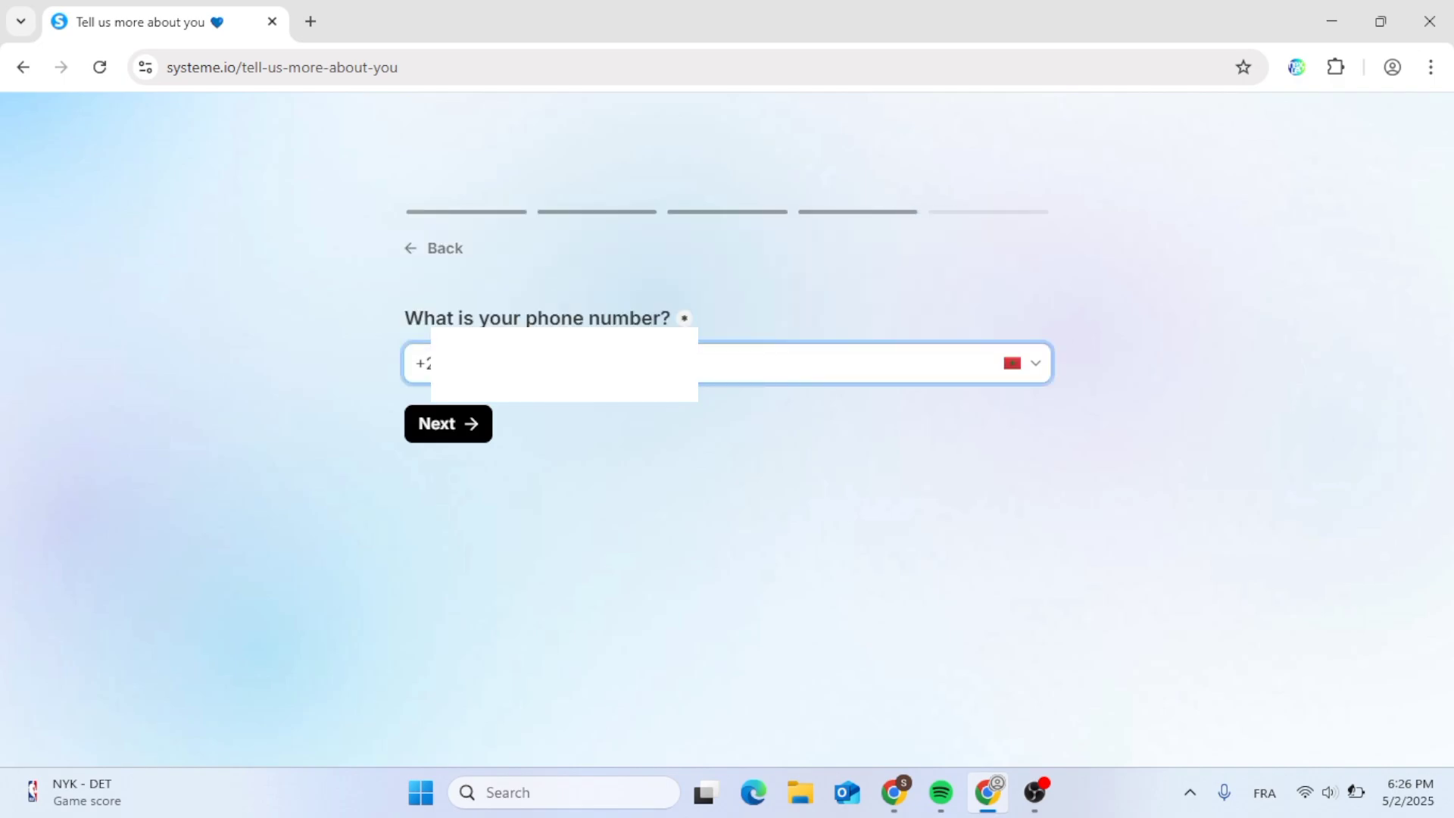
Enter the account e-mail address and submit the questionnaire.
left_click(443, 432)
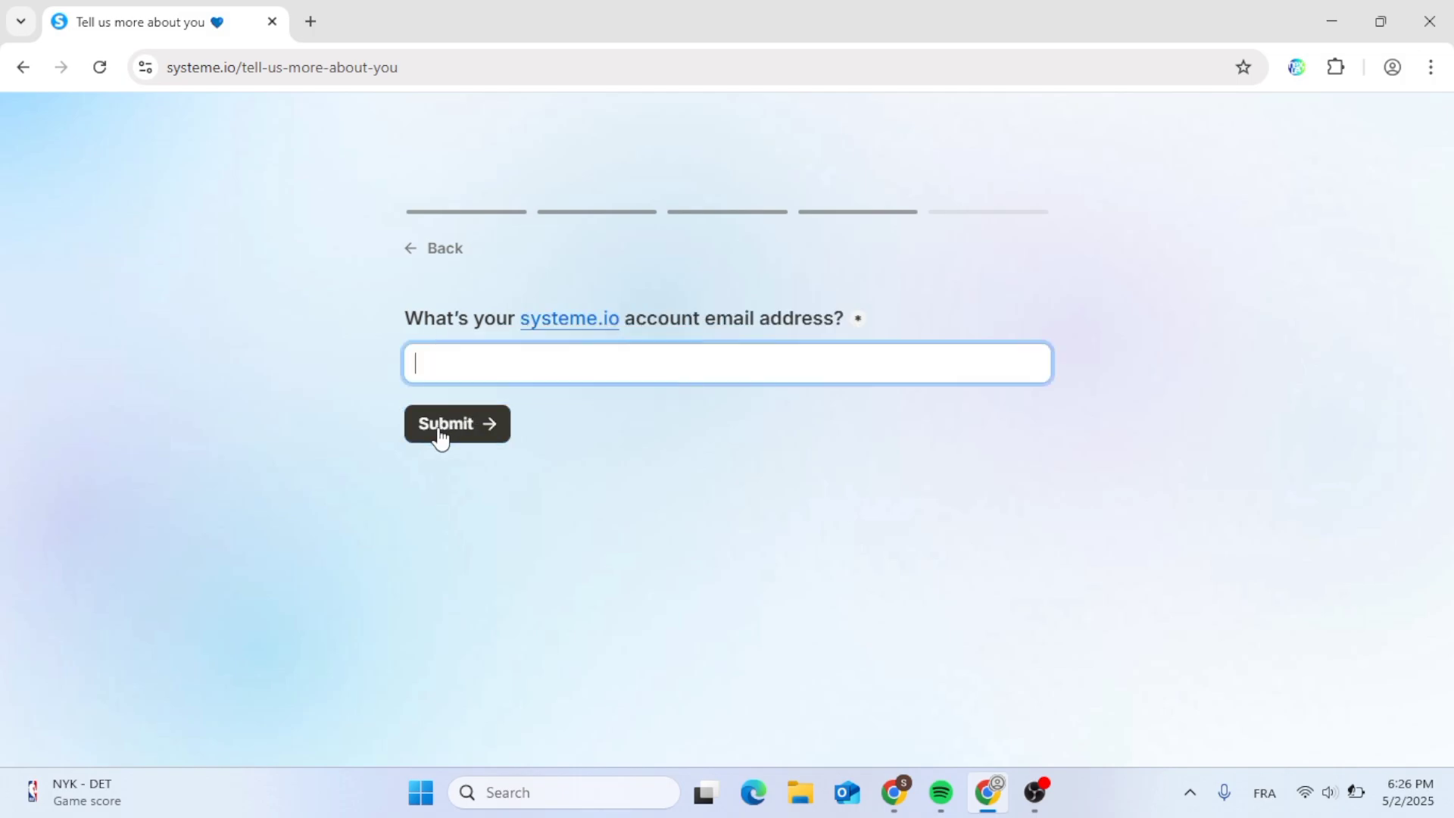
left_click(587, 372)
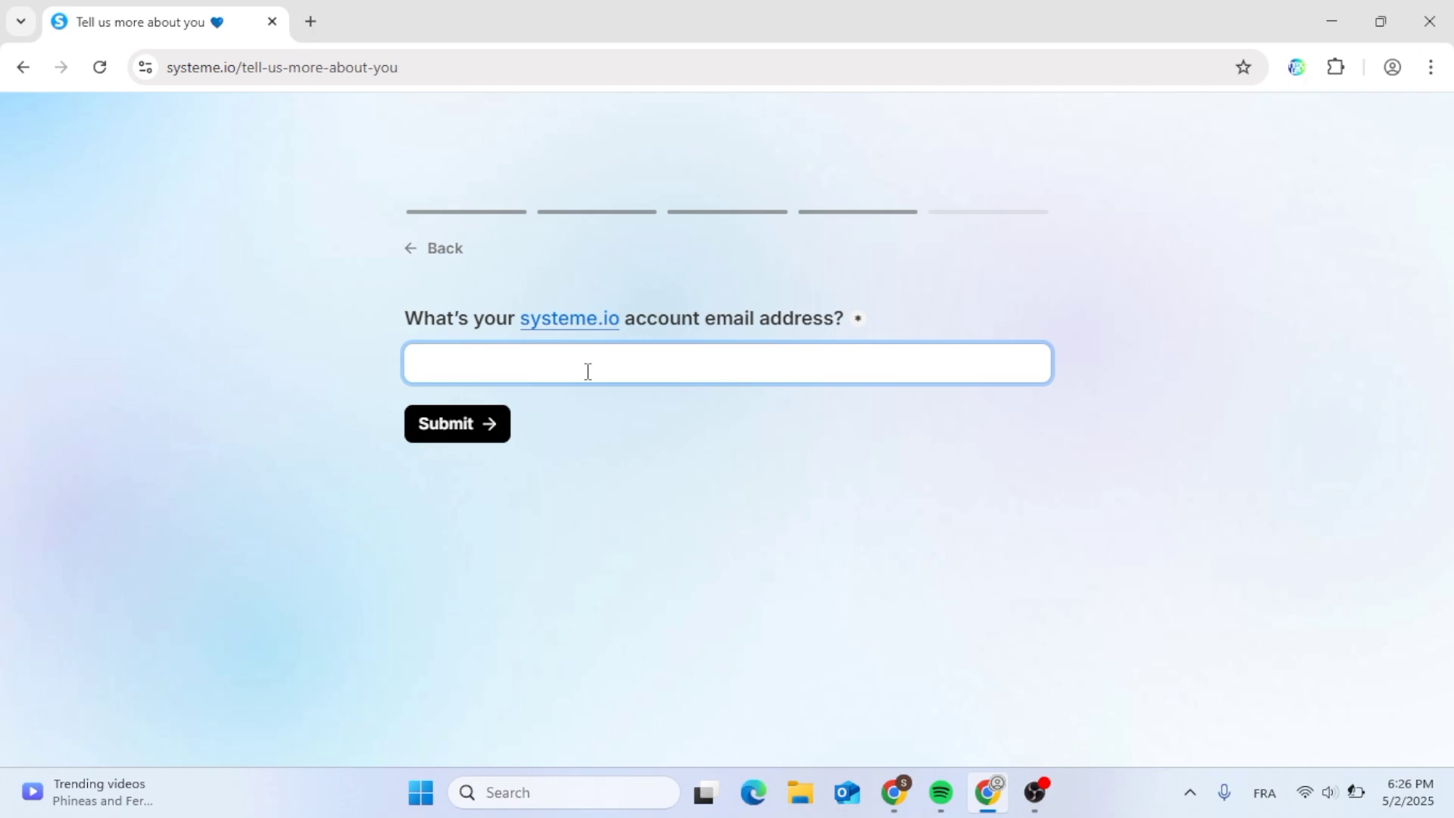
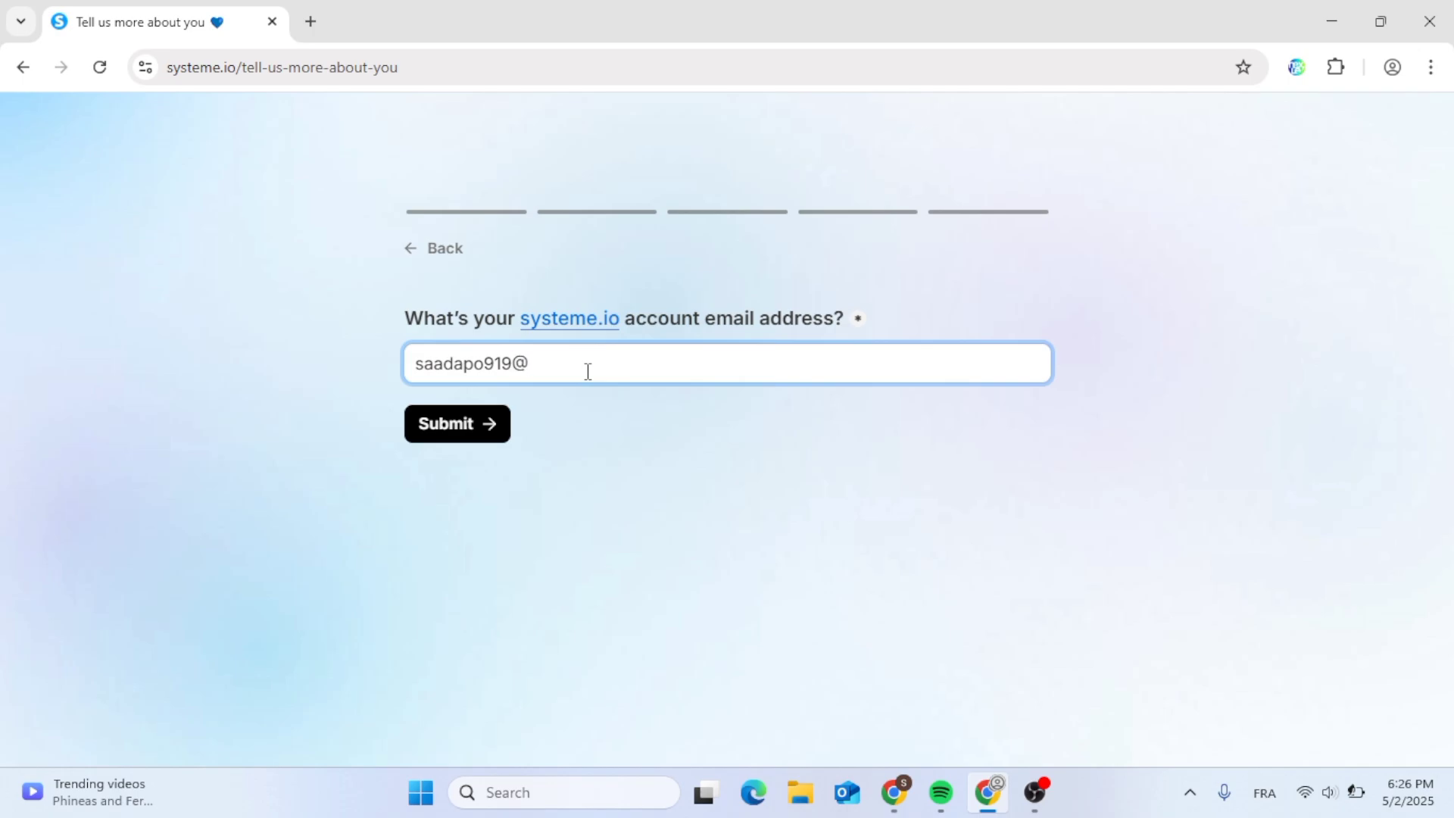
left_click(483, 423)
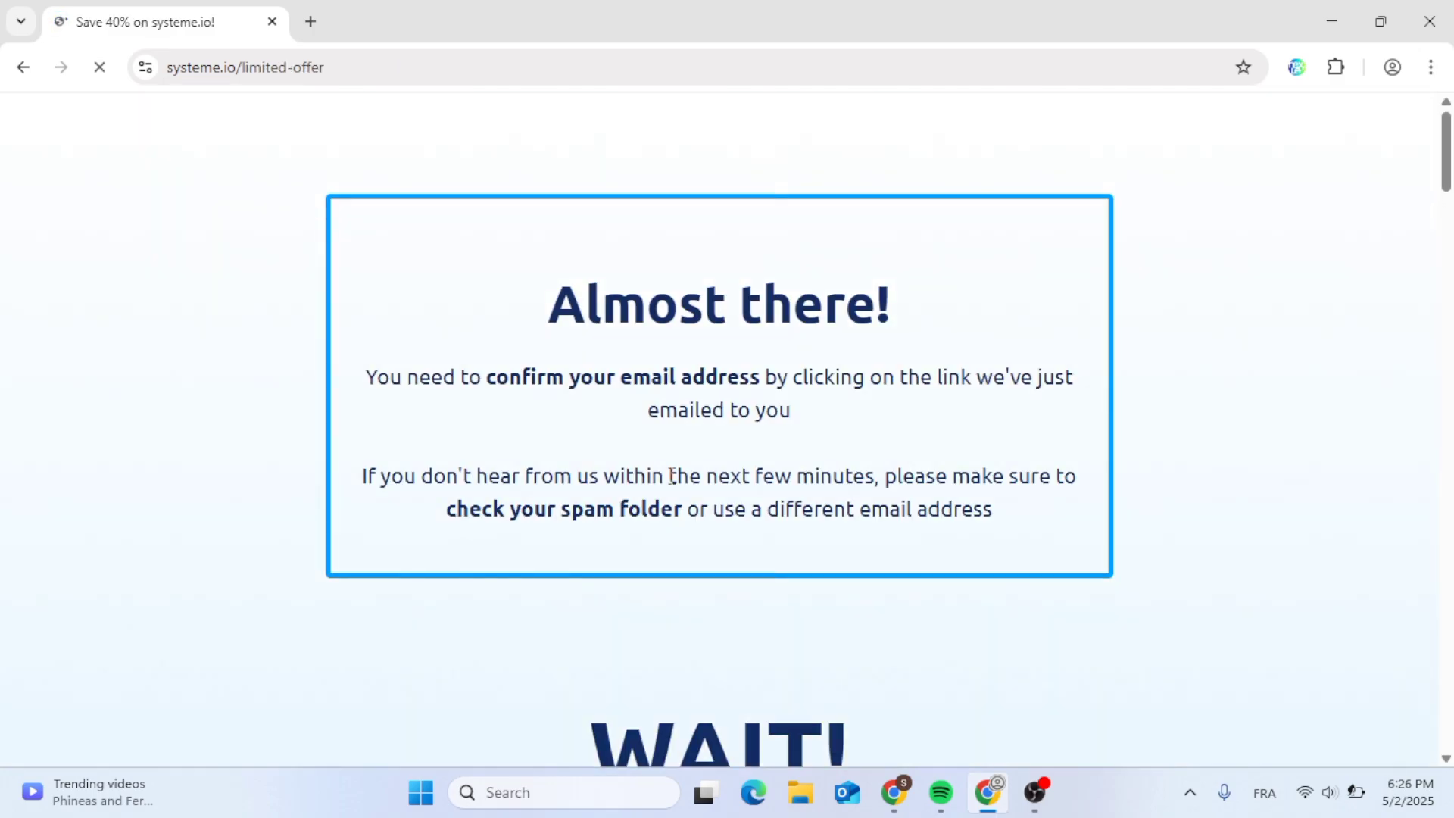
Read the 'Almost there!' notice, then switch to Gmail for the confirmation email.
scroll(629, 469, "down", 1)
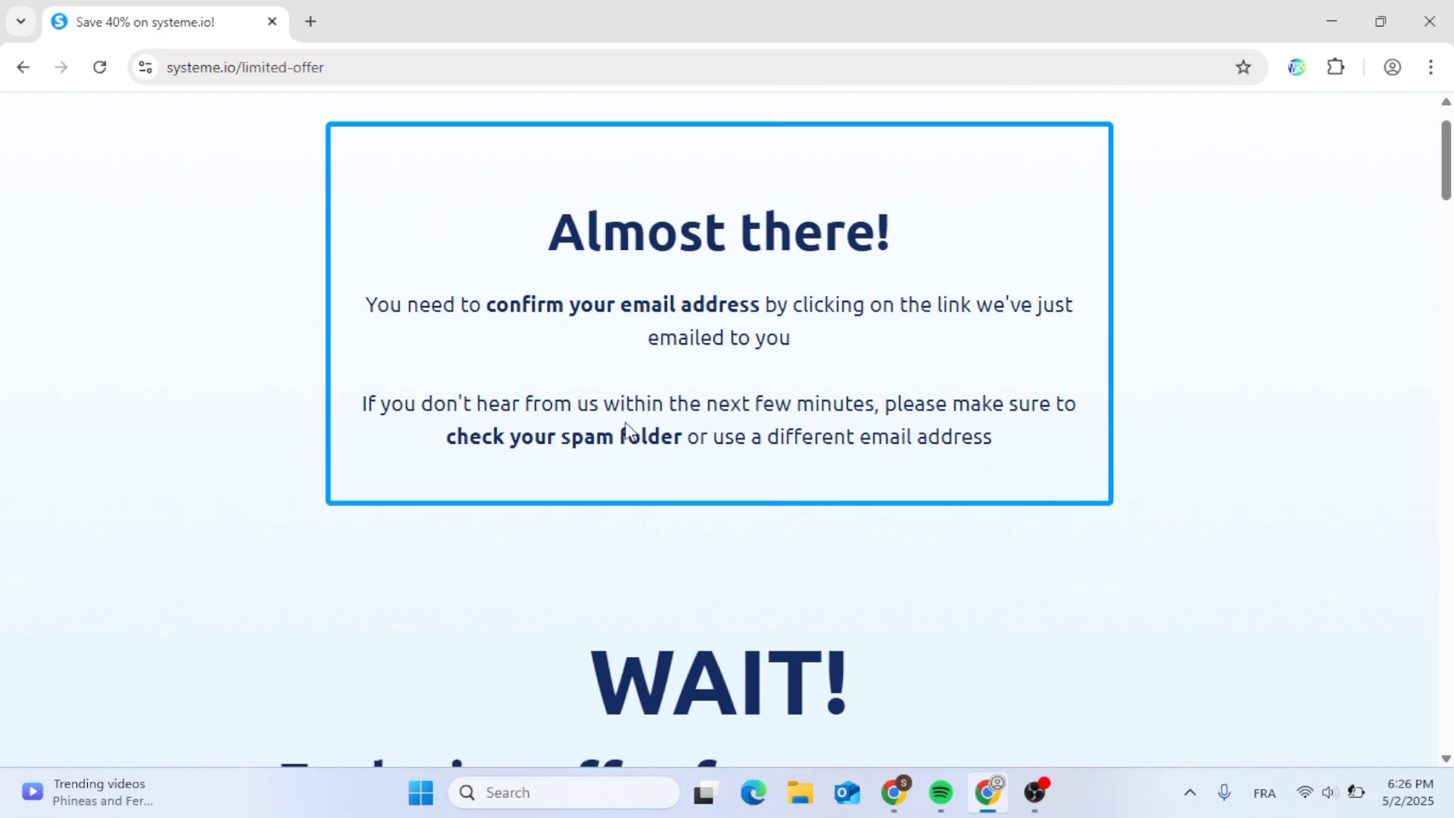
scroll(566, 460, "down", 1)
scroll(565, 463, "down", 1)
scroll(565, 459, "up", 3)
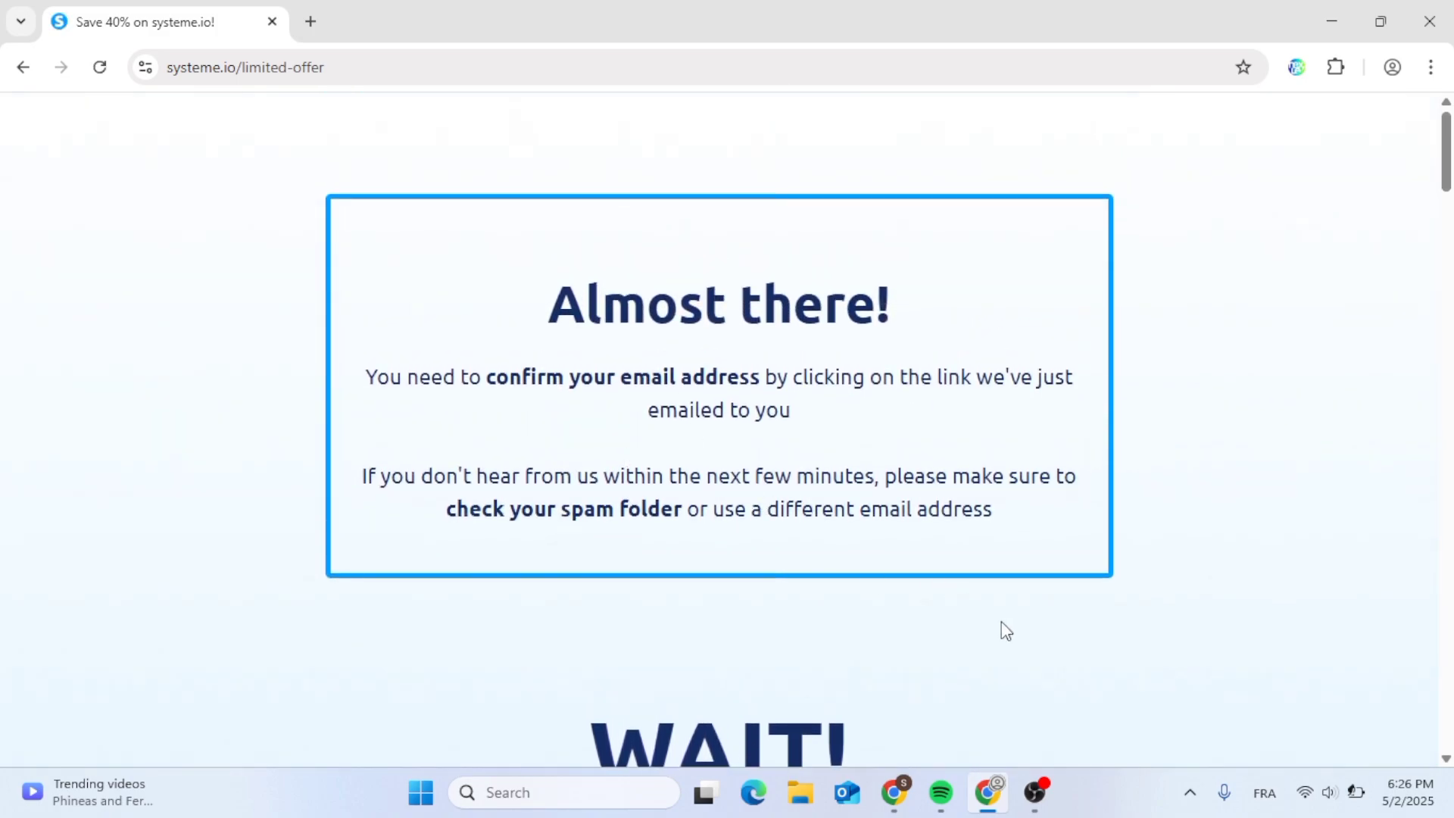
left_click(1039, 792)
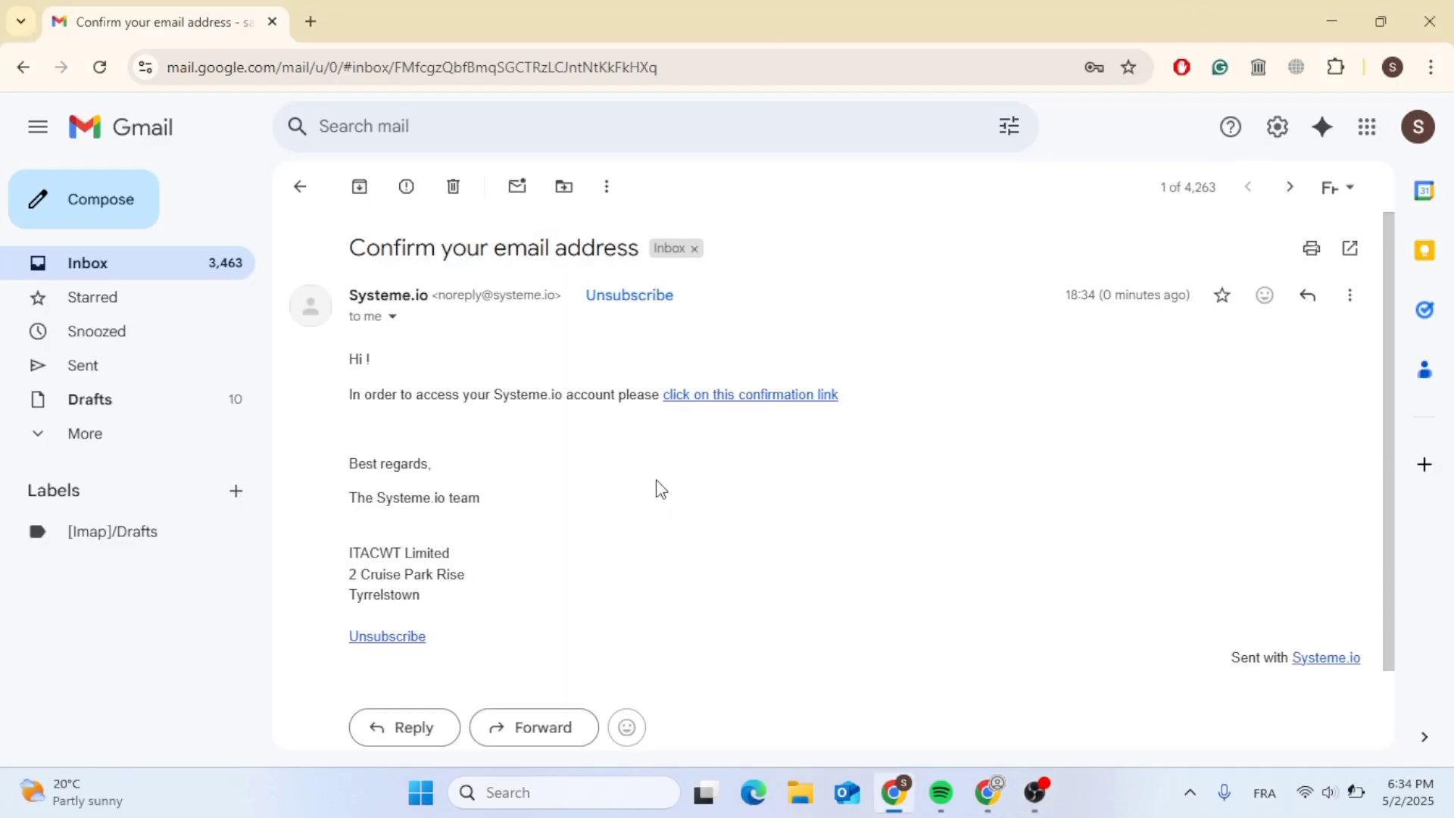
Follow the confirmation link in the systeme.io email.
left_click(742, 398)
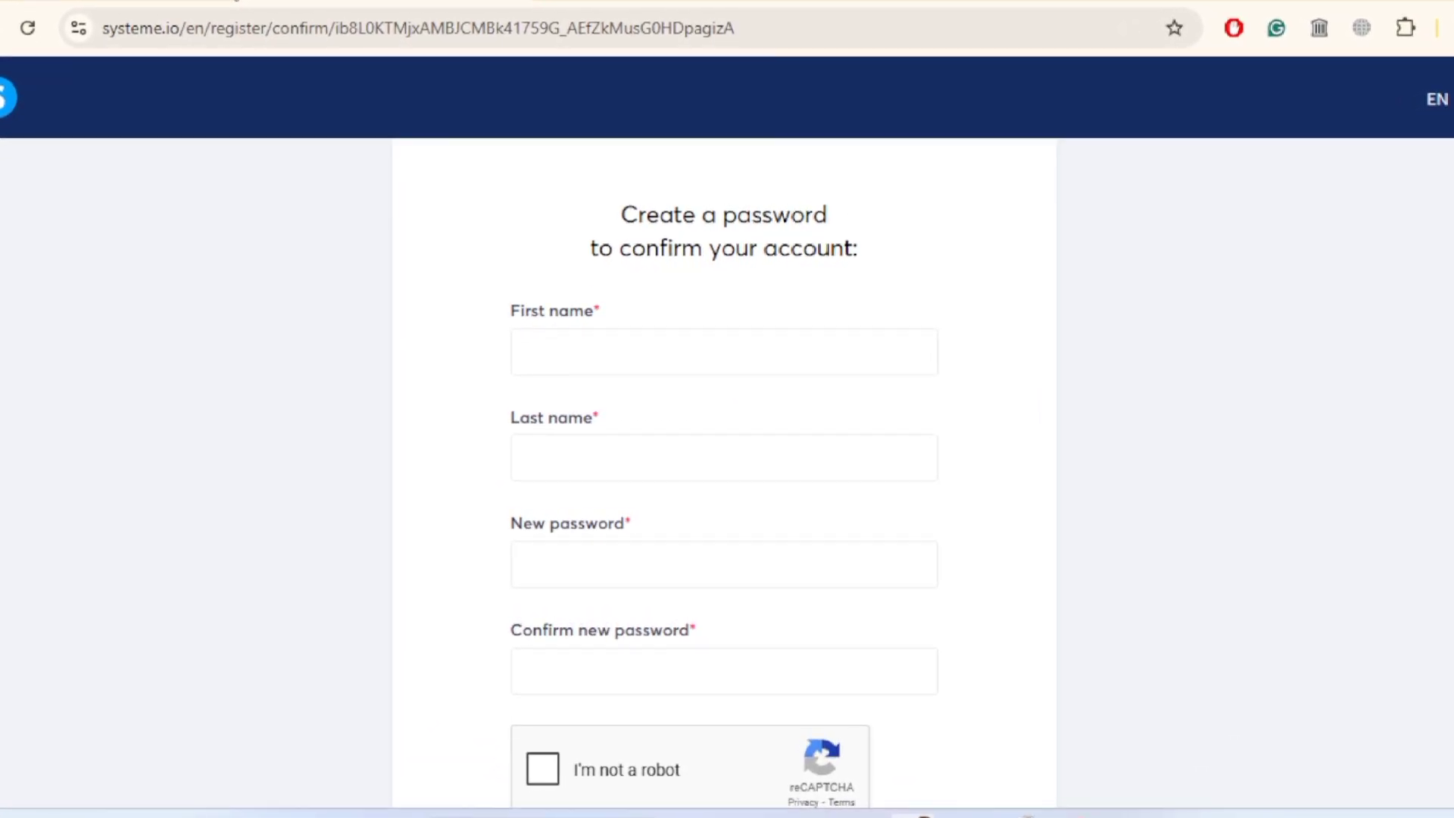
Fill in the first and last name on the account confirmation form.
left_click(581, 357)
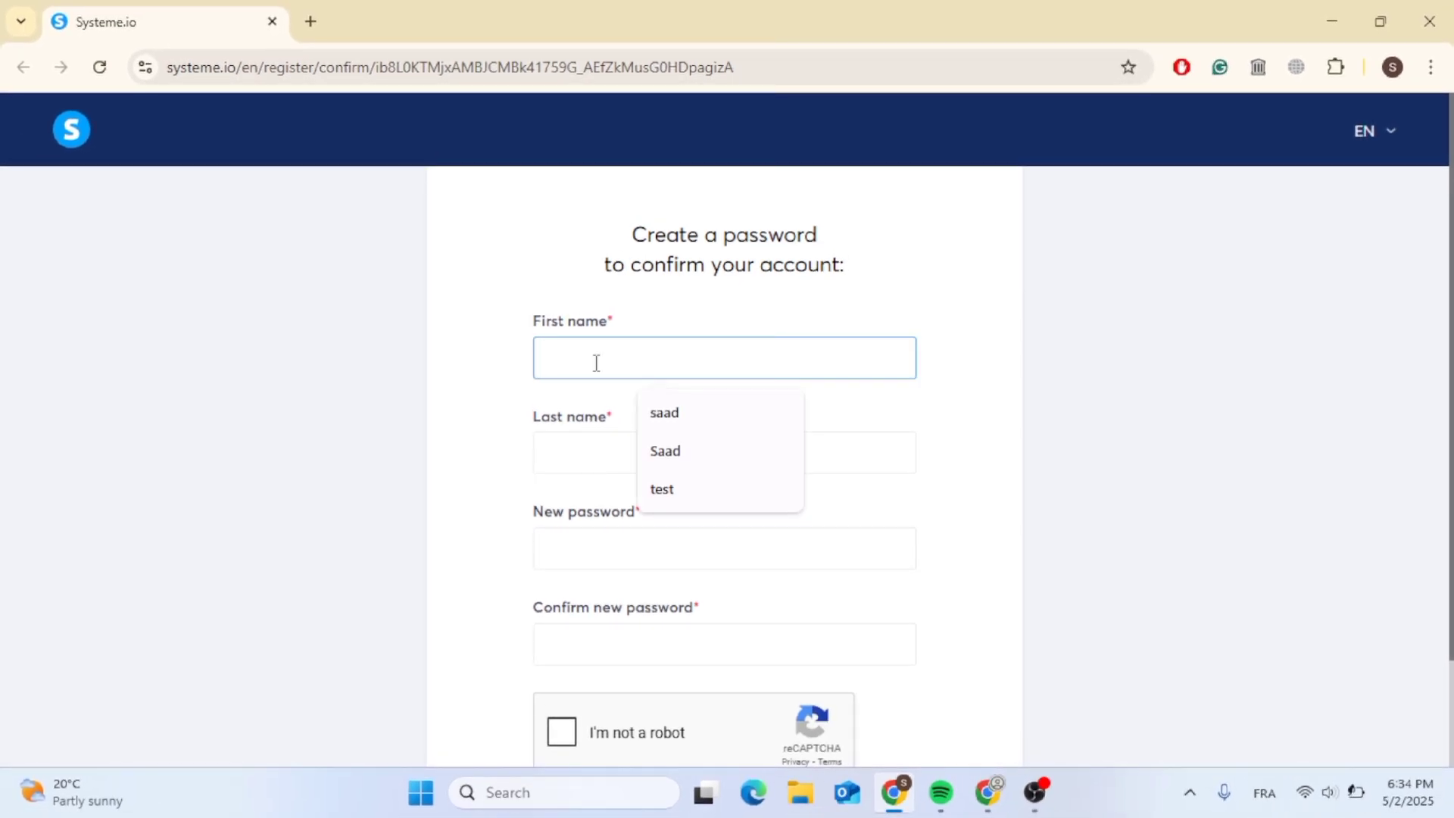
type("tech")
left_click(604, 470)
type("spexc")
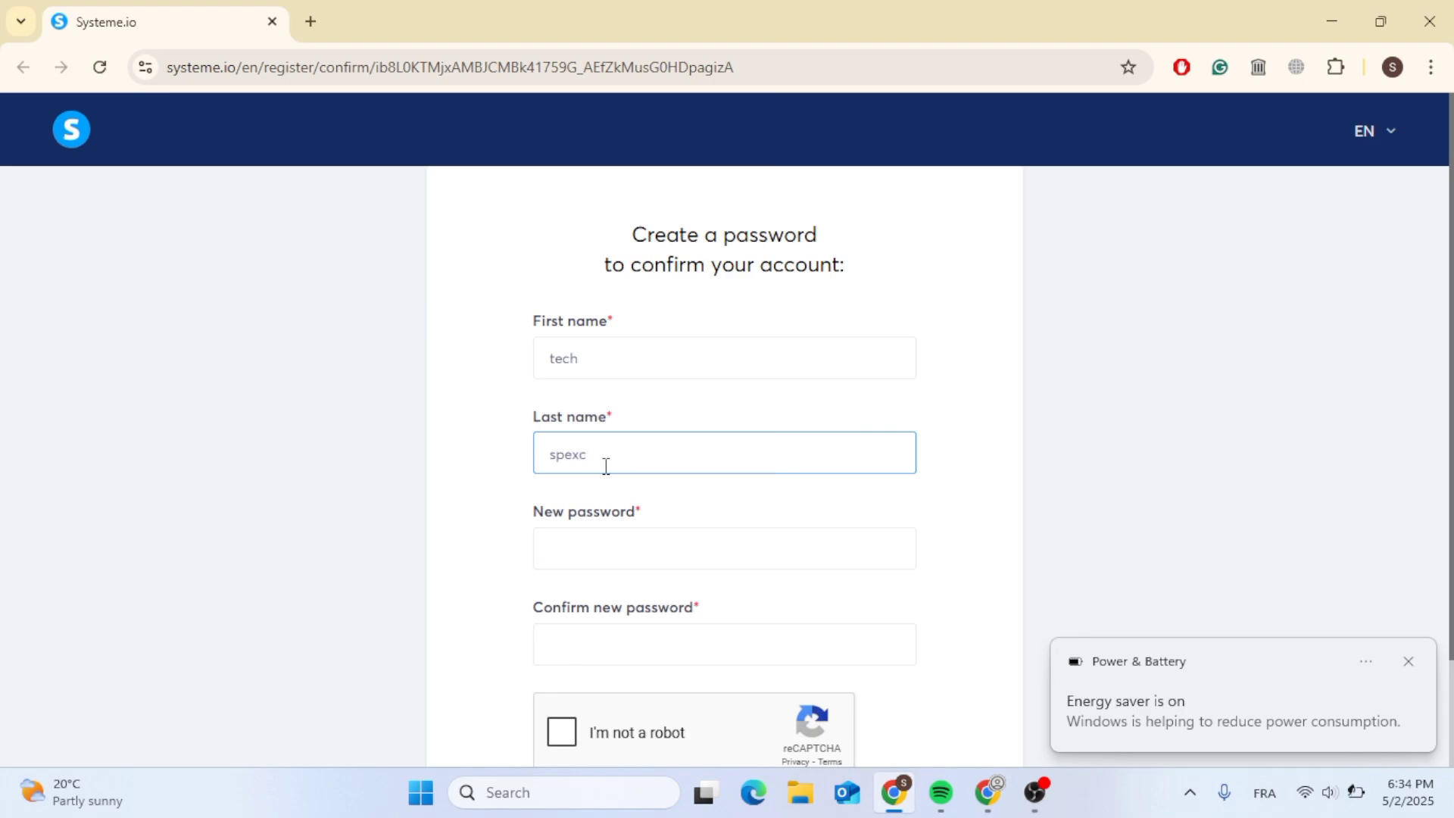
Enter and confirm a new password, then tick the 'I'm not a robot' box.
left_click(628, 544)
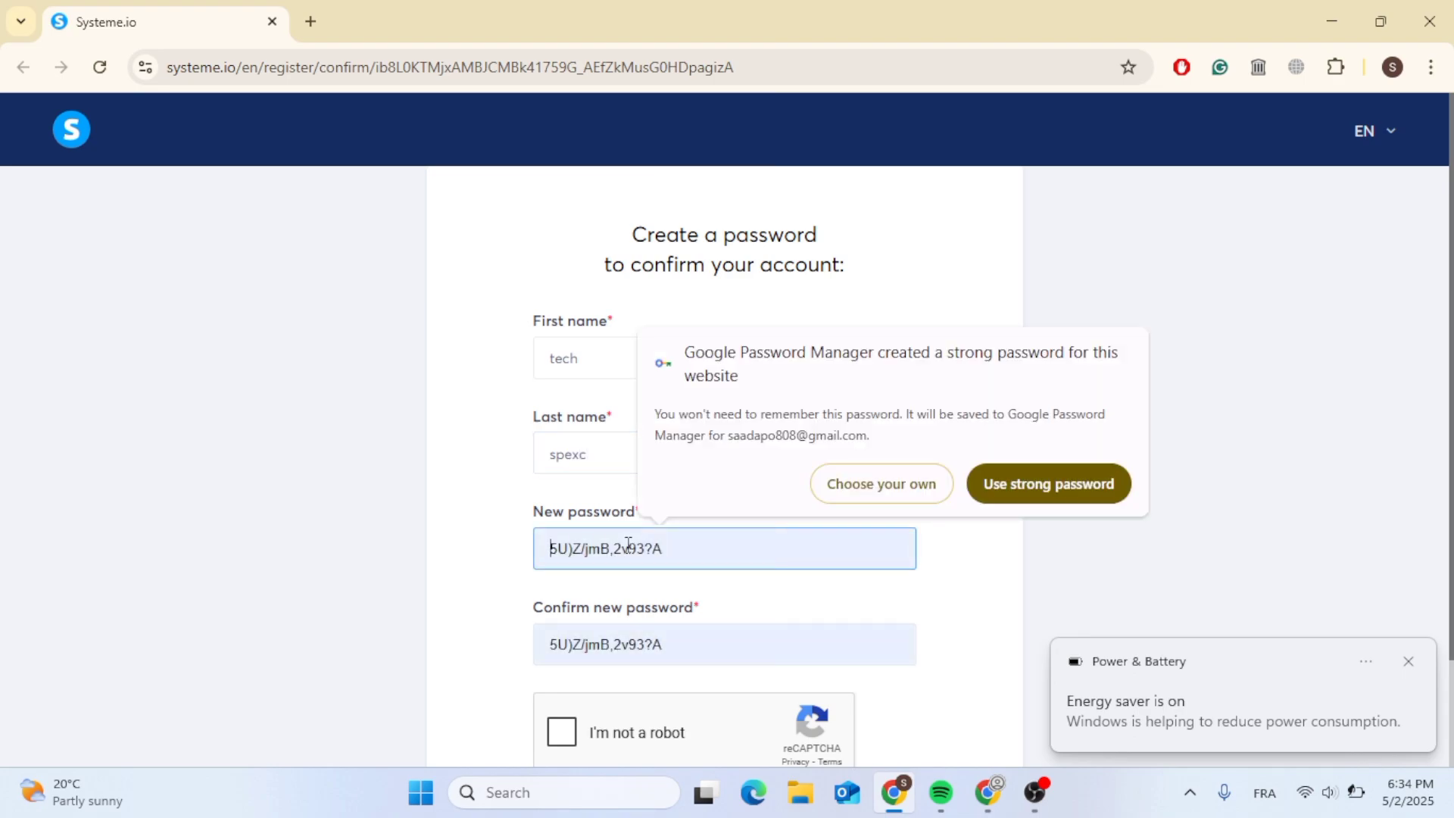
type("s")
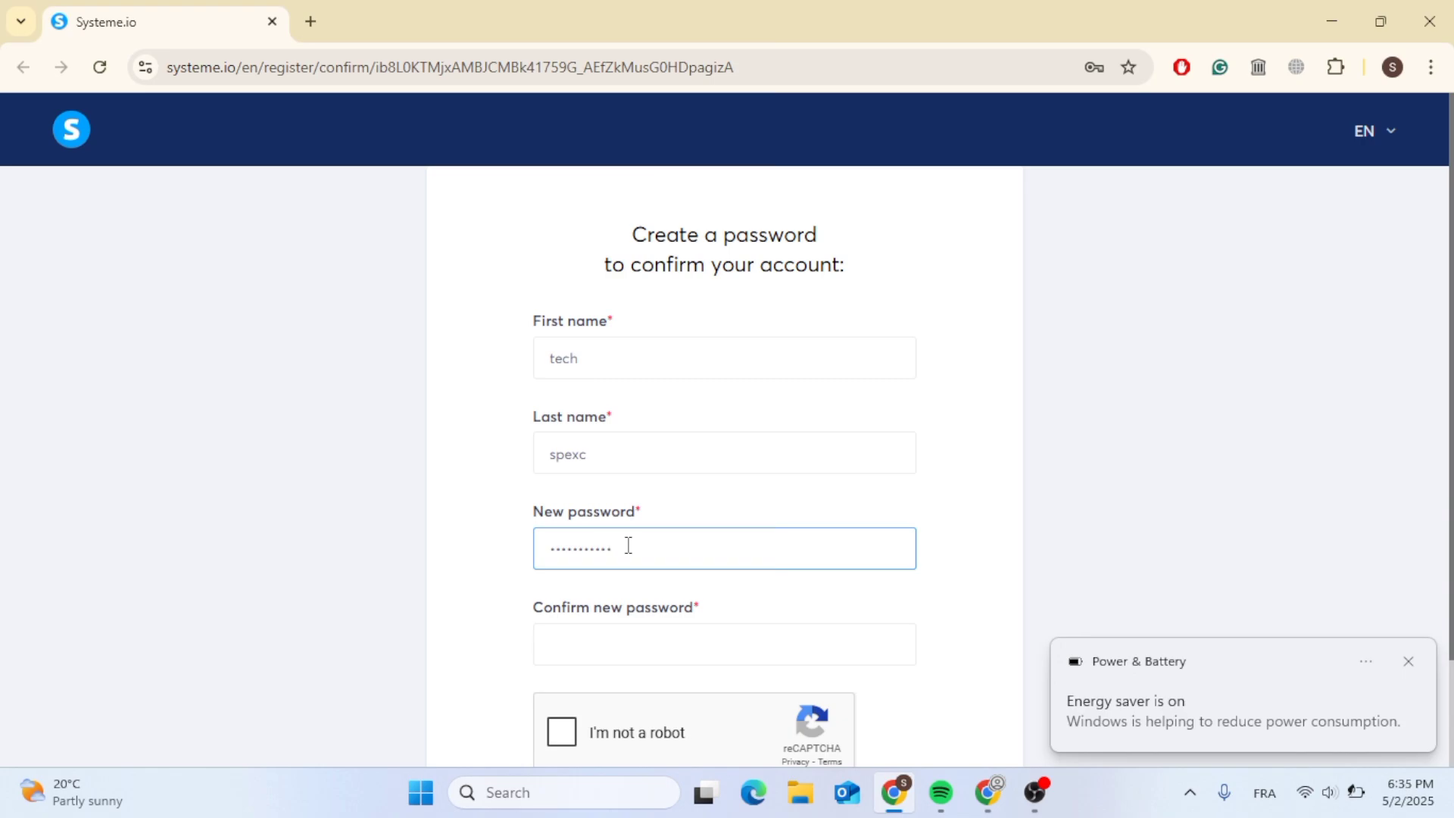
left_click(599, 631)
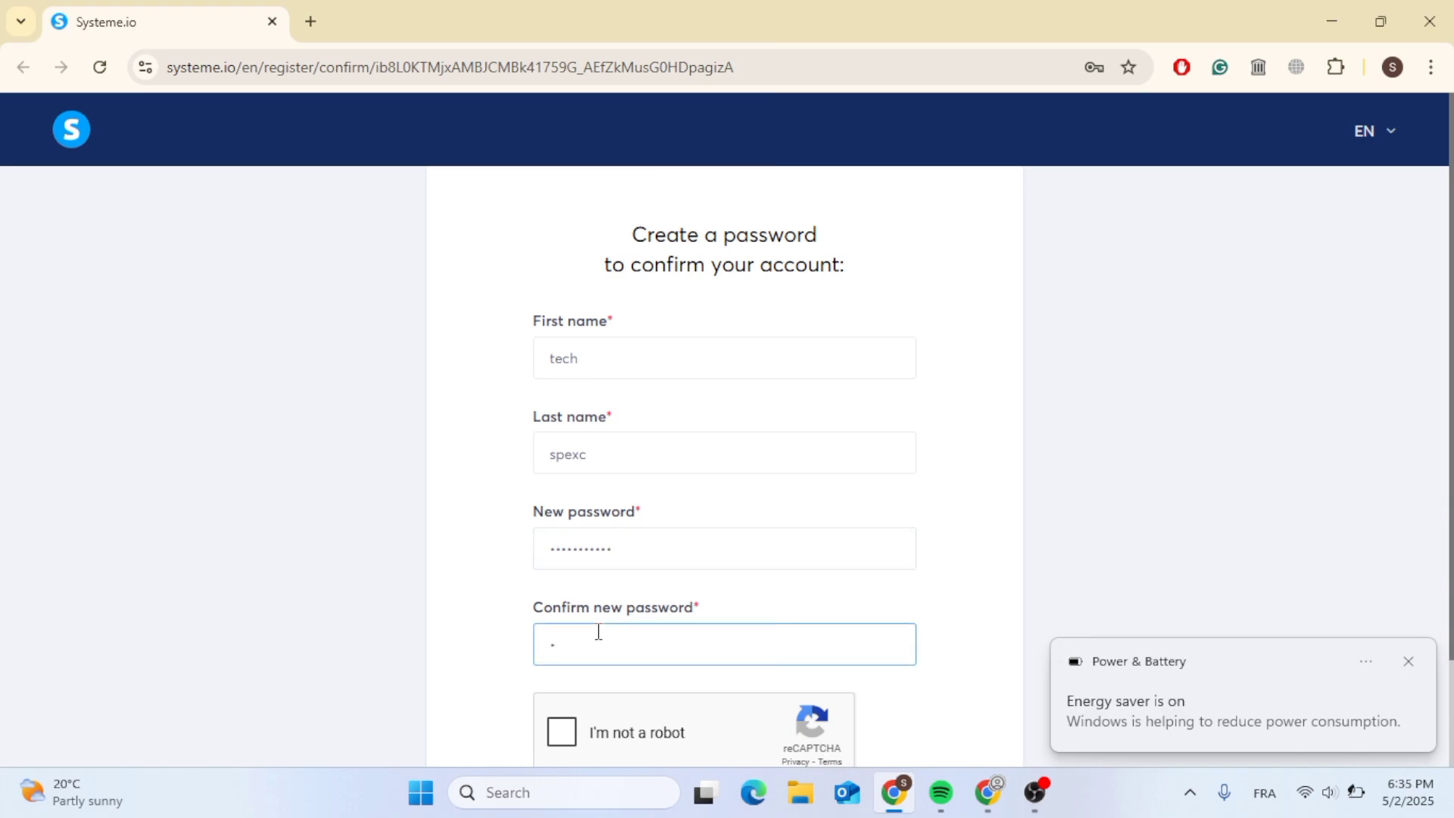
type("••")
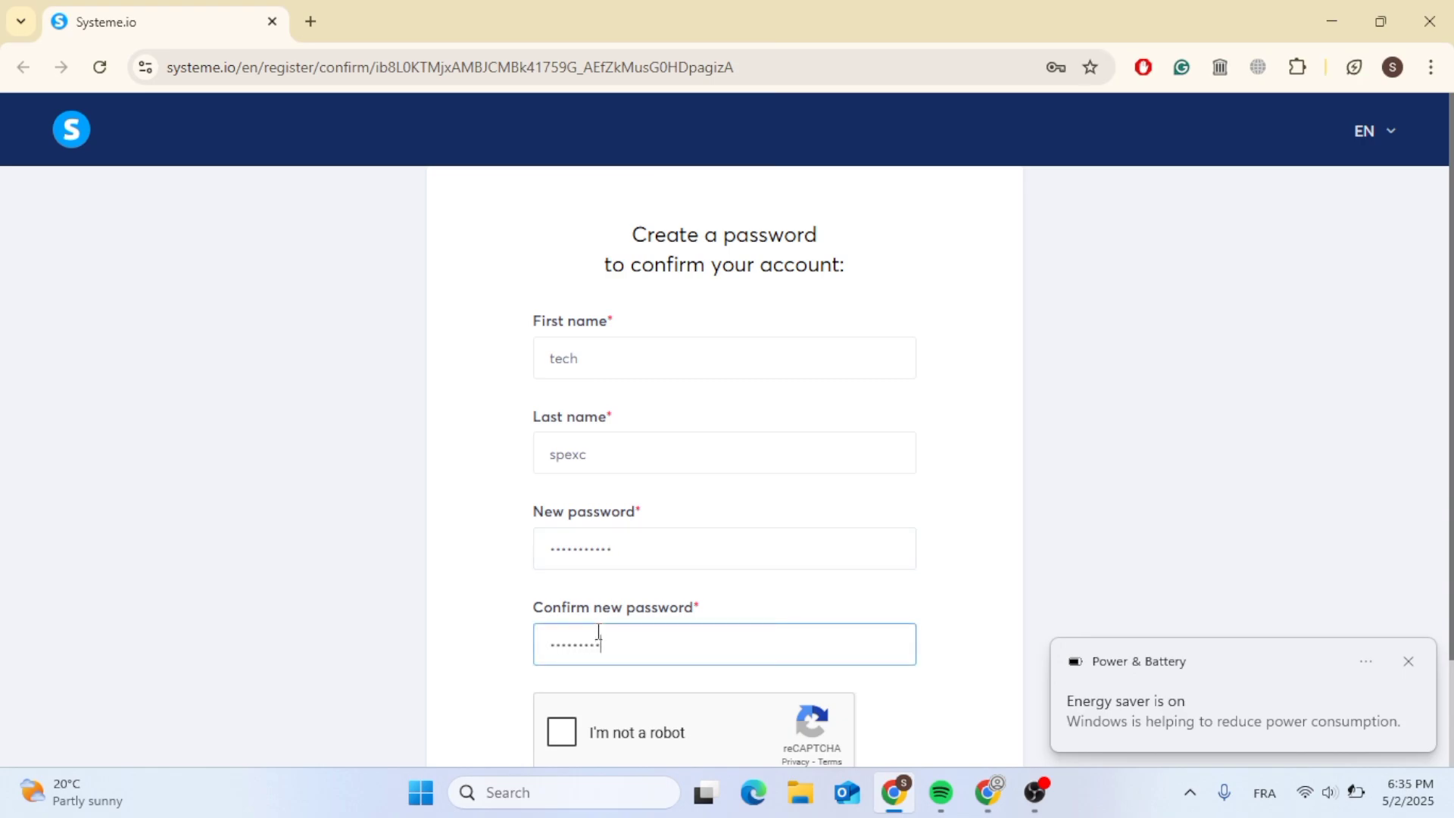
left_click(564, 732)
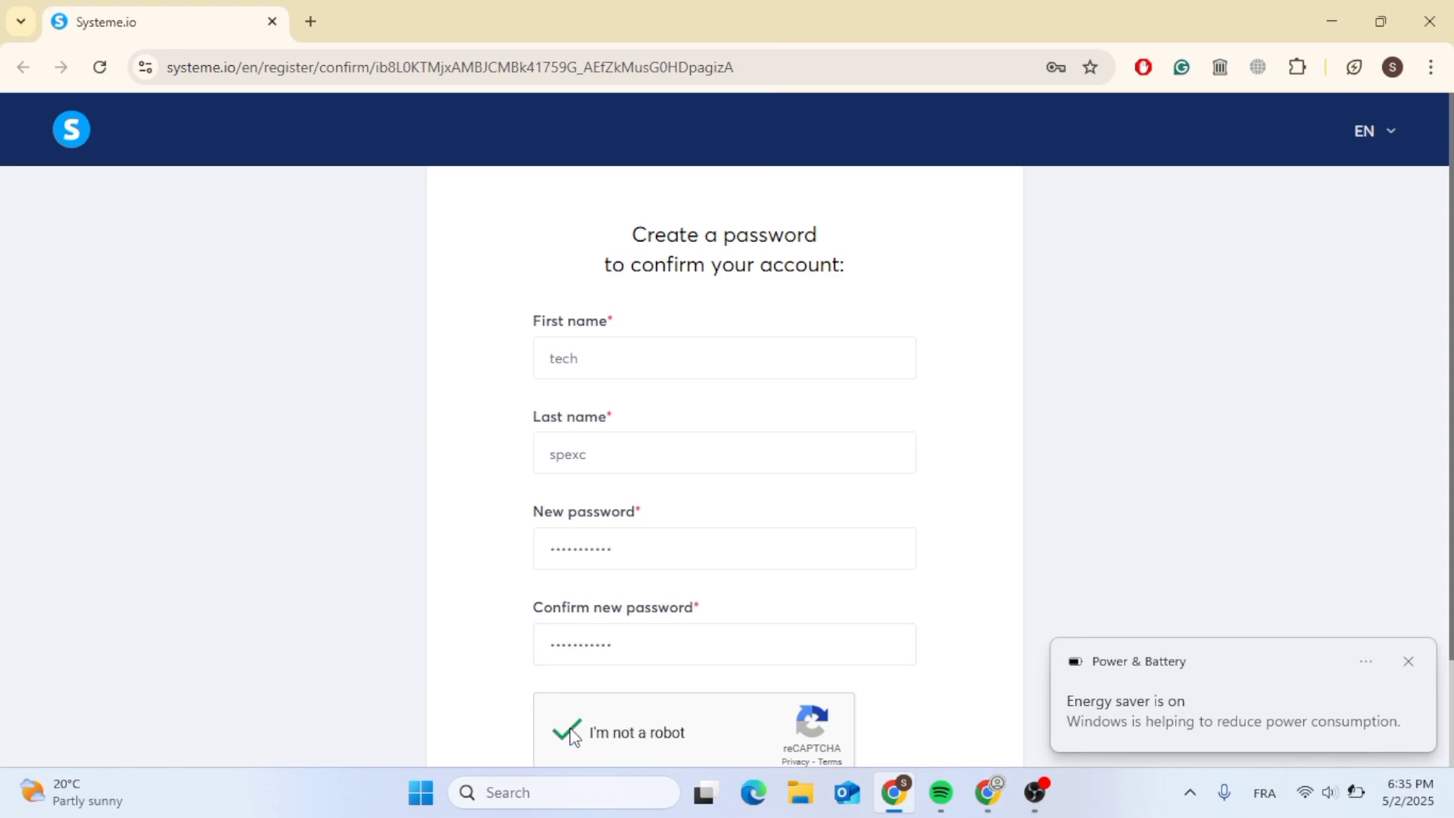
scroll(570, 735, "down", 2)
Save the password to confirm the account, declining the notification and save-password prompt.
left_click(629, 711)
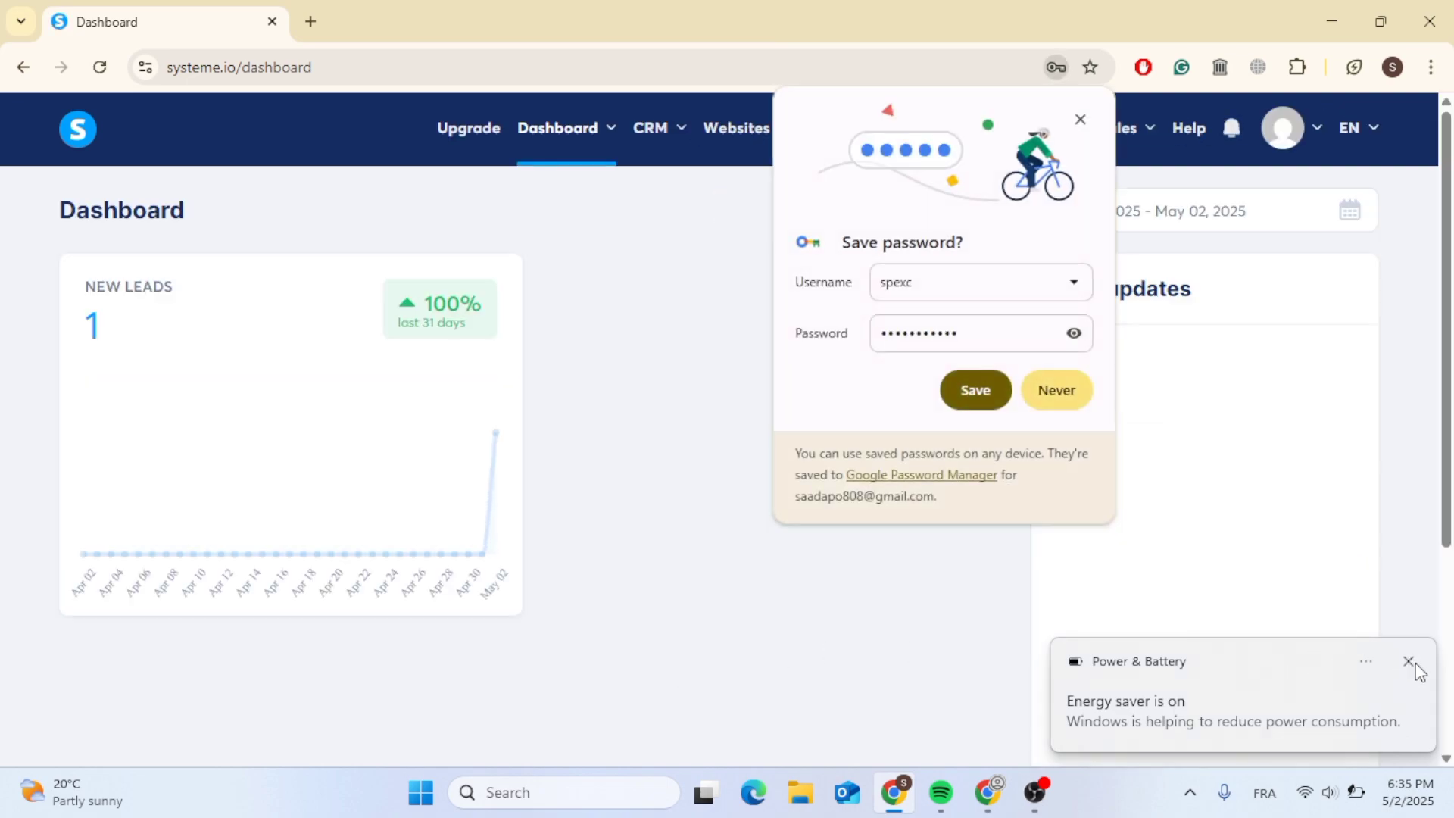
left_click(1408, 661)
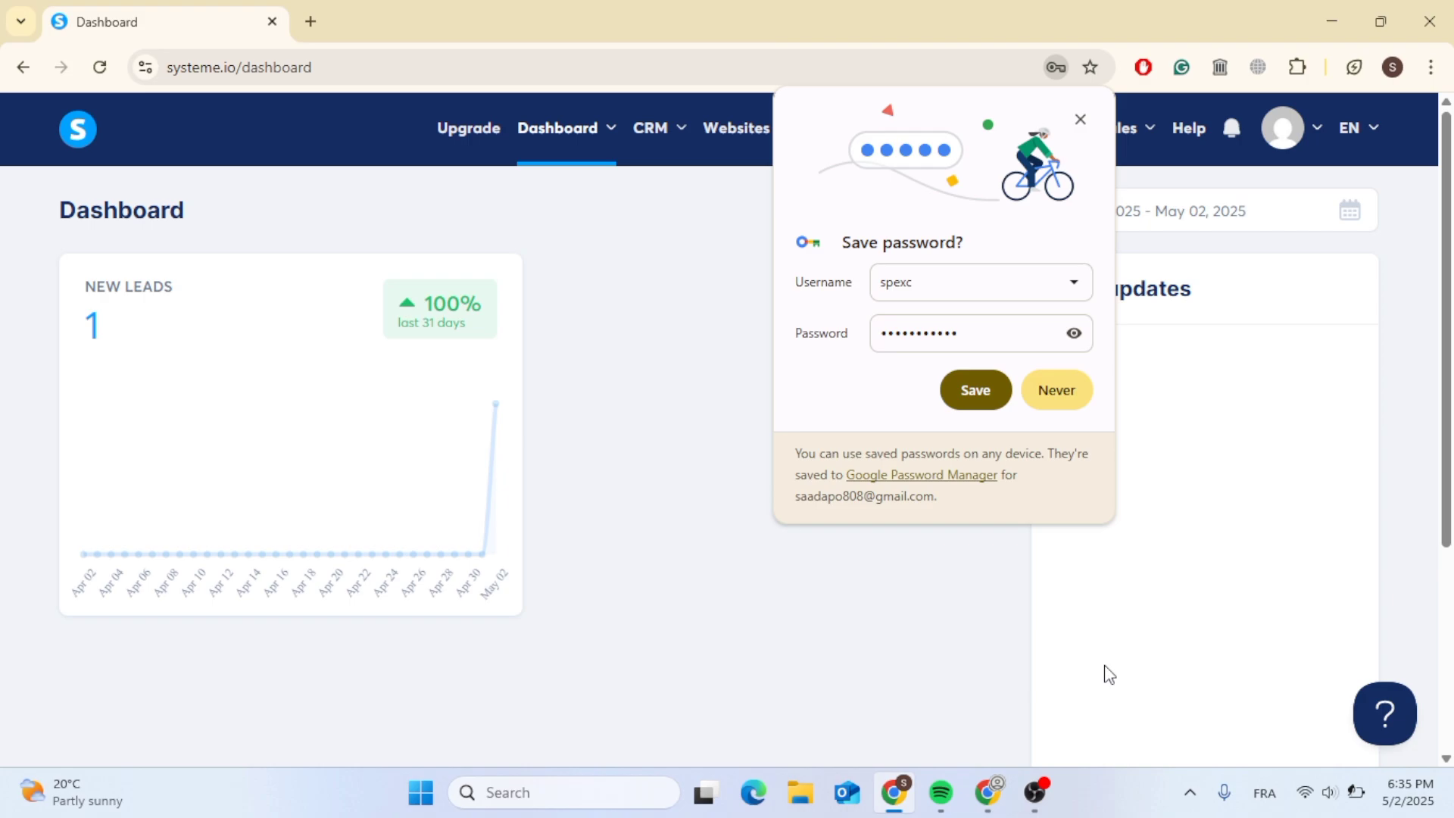
left_click(1078, 121)
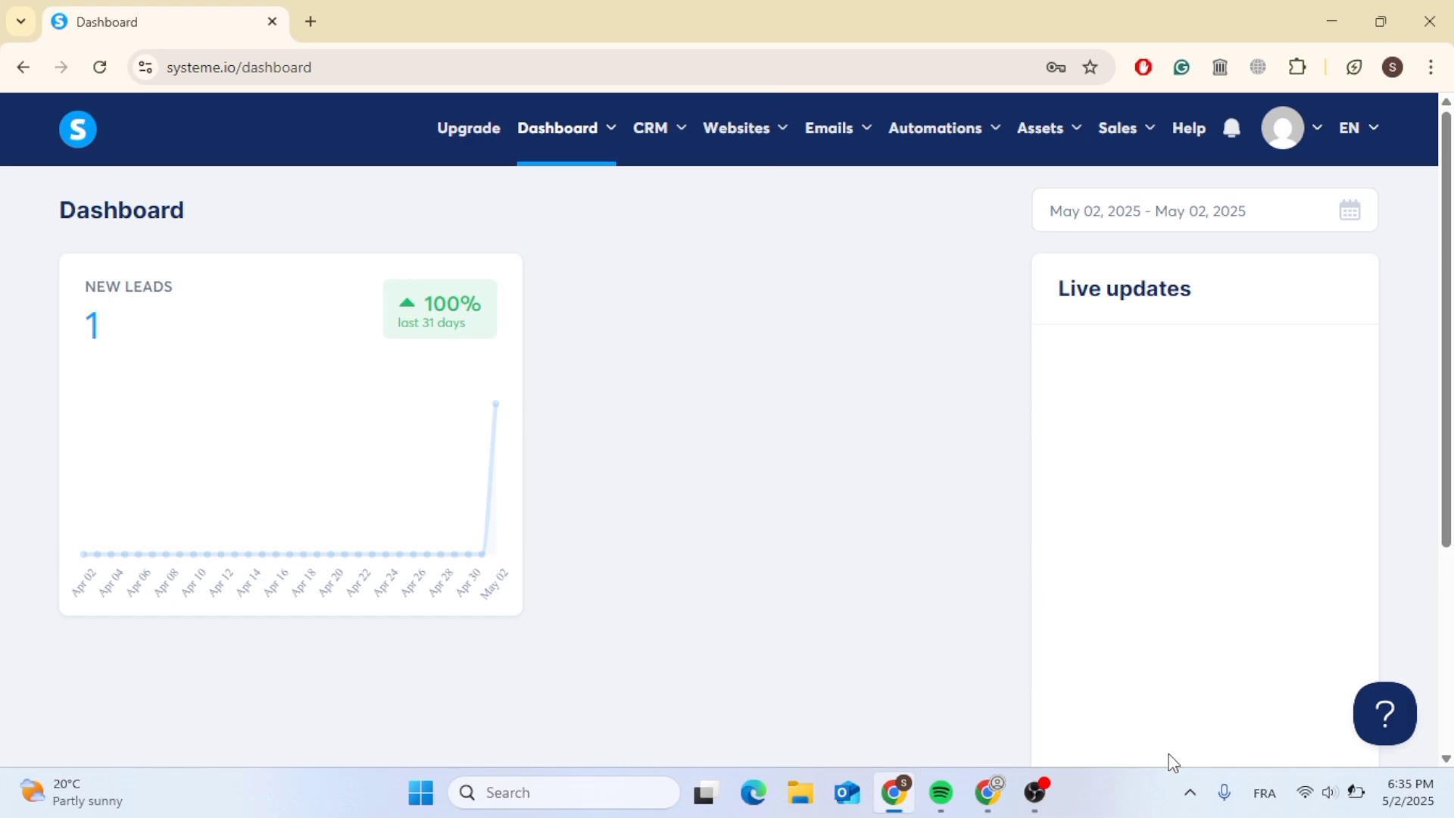
left_click(1035, 792)
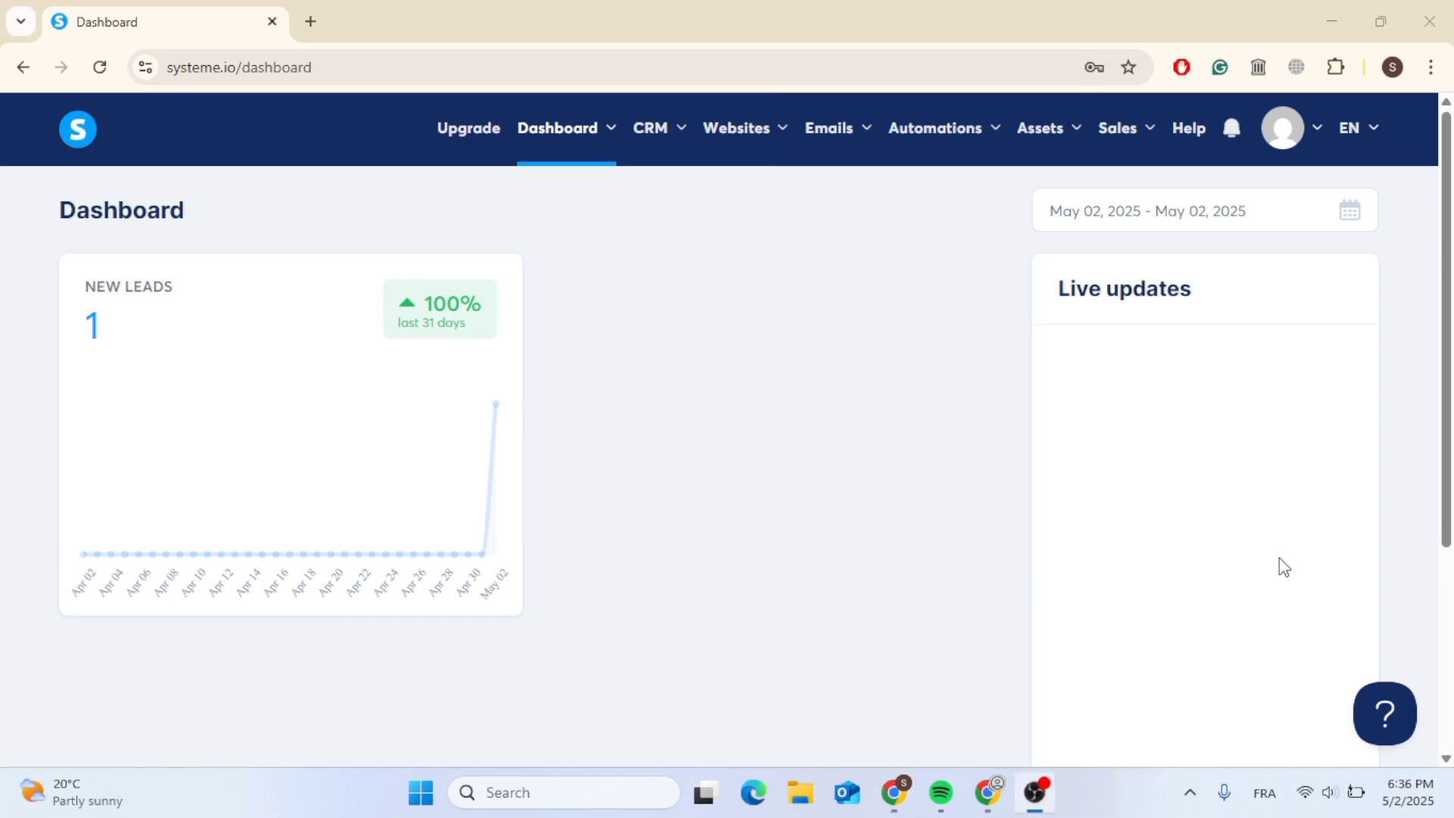
left_click(1172, 15)
scroll(887, 467, "down", 4)
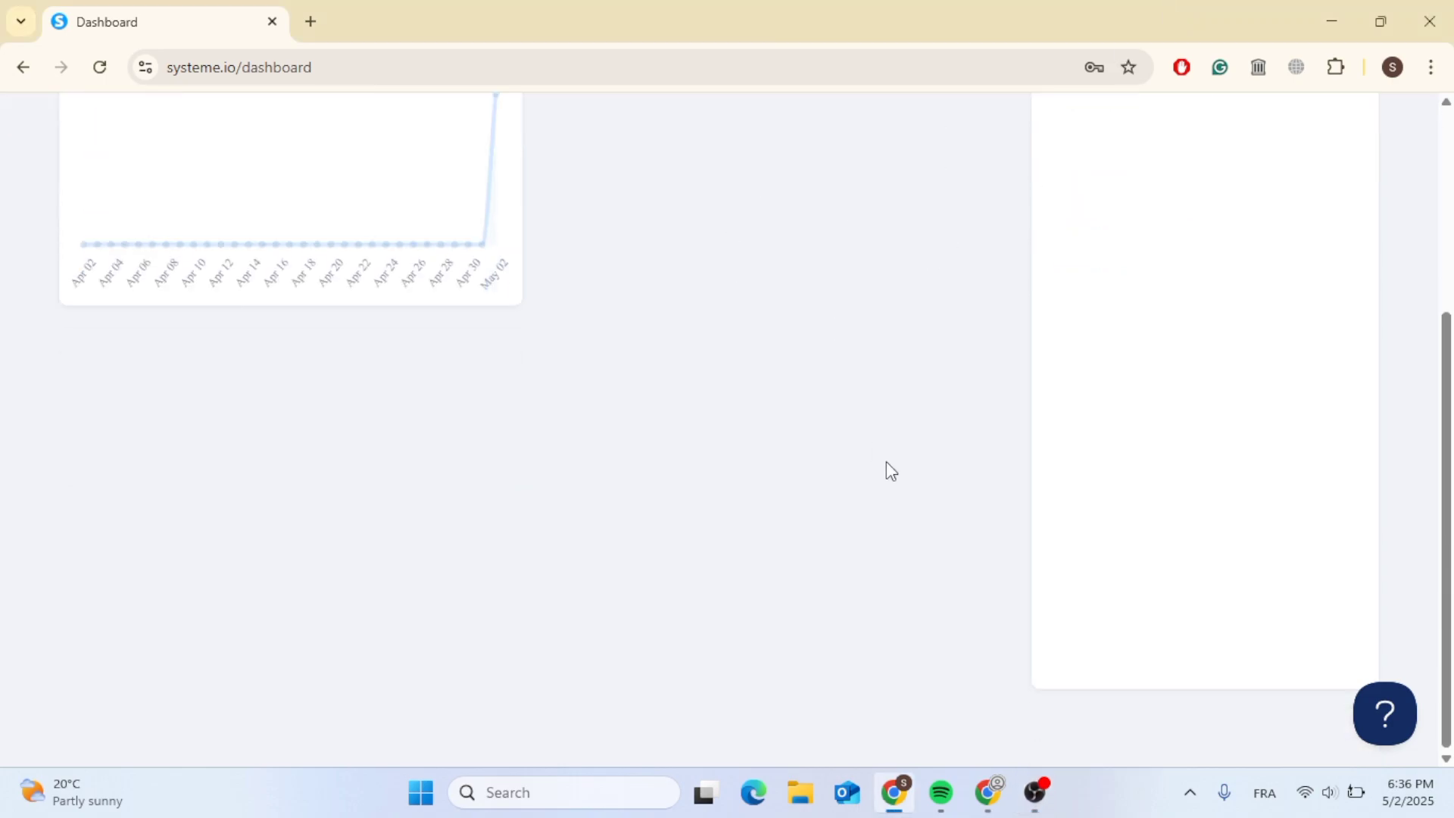
scroll(885, 461, "up", 4)
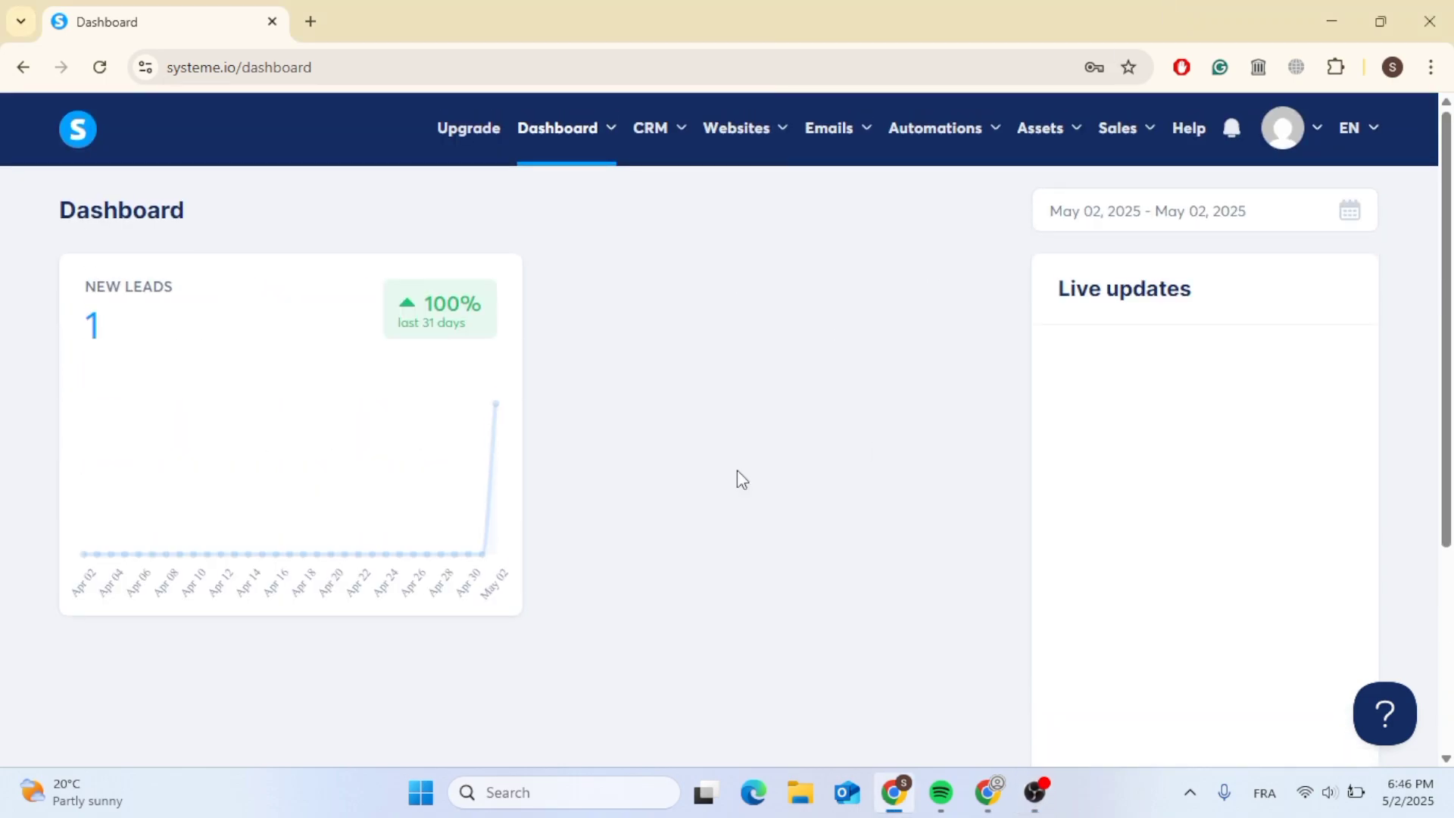
Open the Affiliate dashboard from the Dashboard menu and look through it.
mouse_move(596, 161)
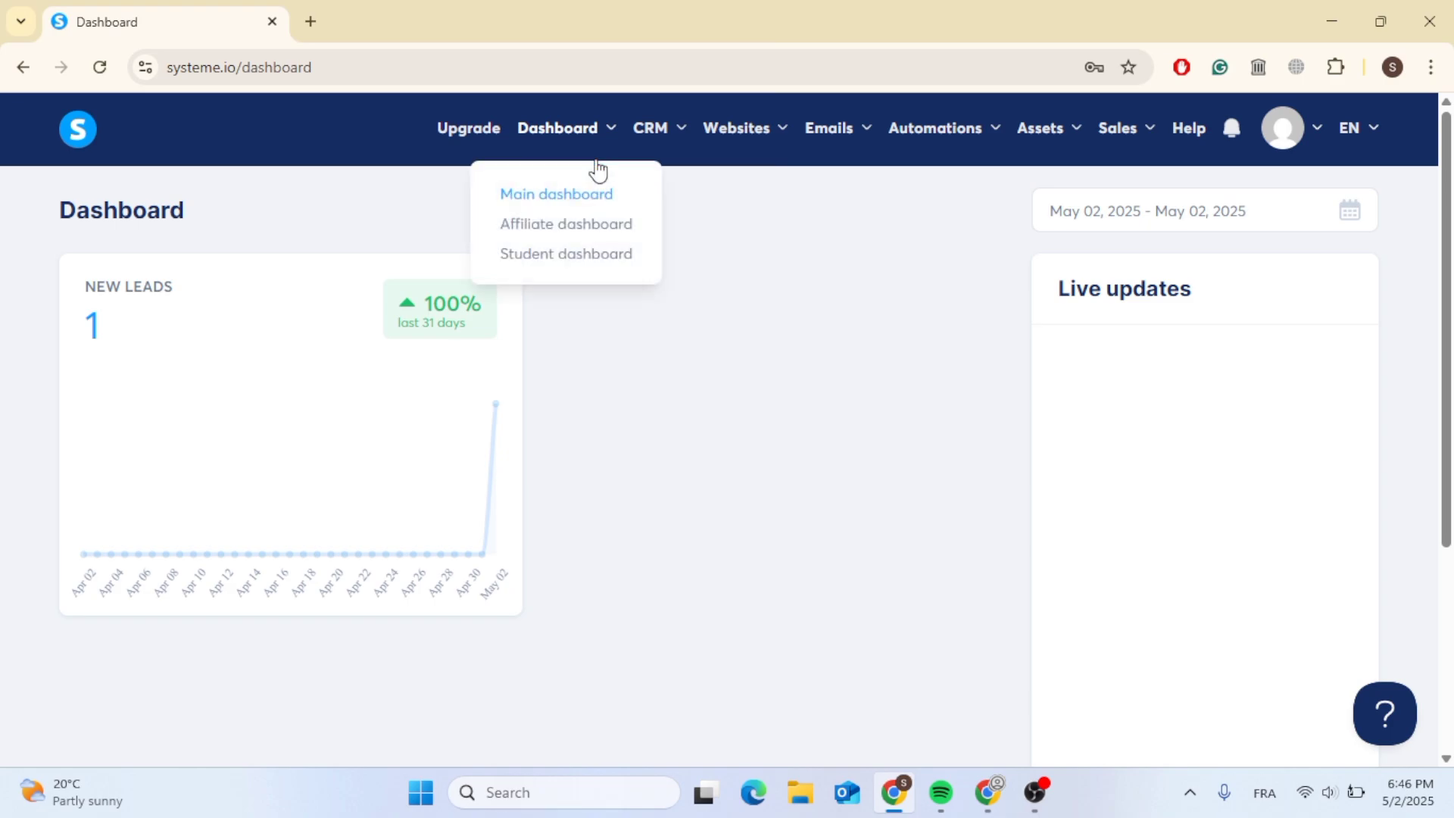
left_click(538, 231)
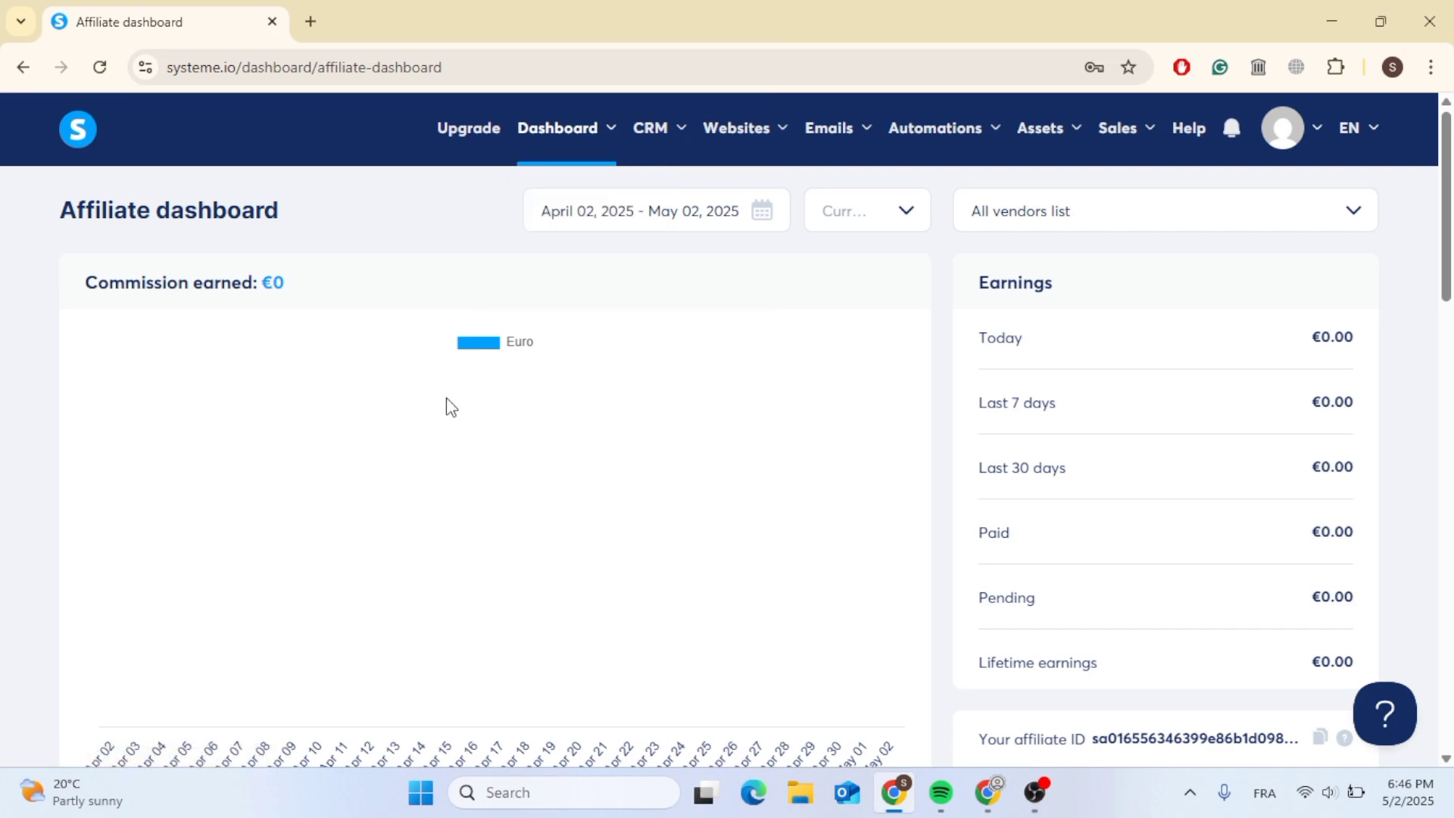
scroll(451, 401, "down", 1)
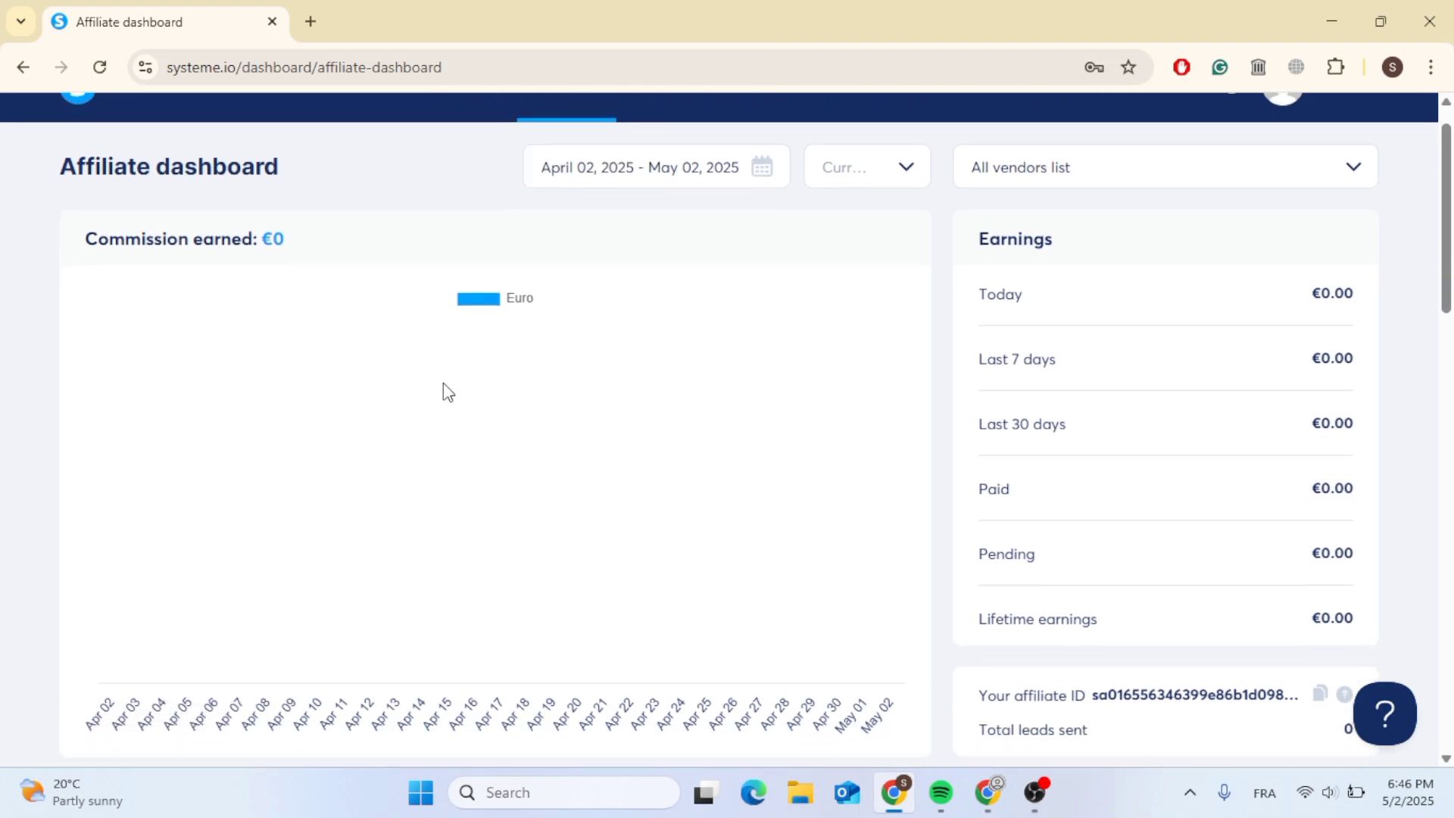
scroll(449, 391, "down", 1)
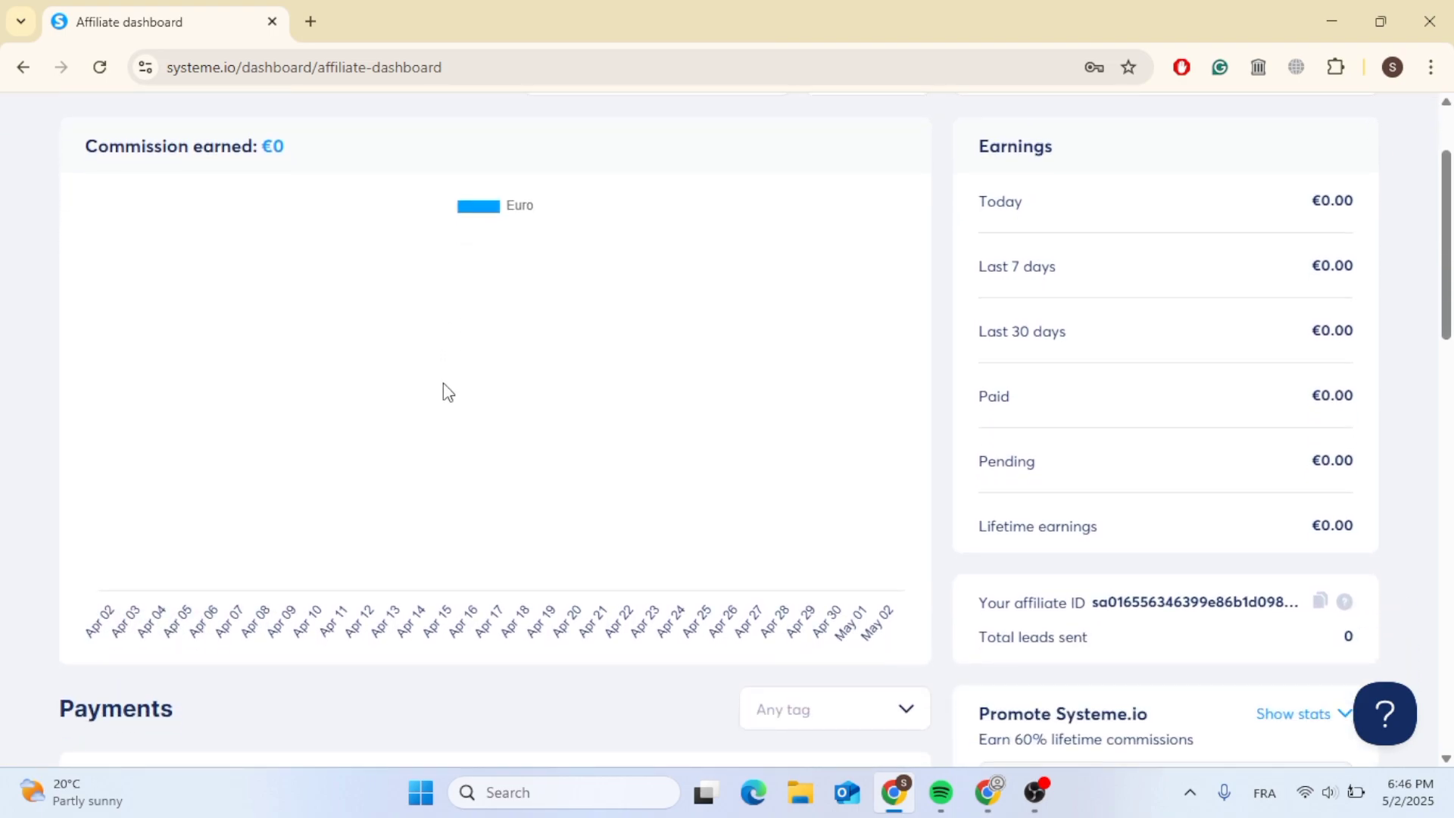
scroll(1042, 629, "down", 3)
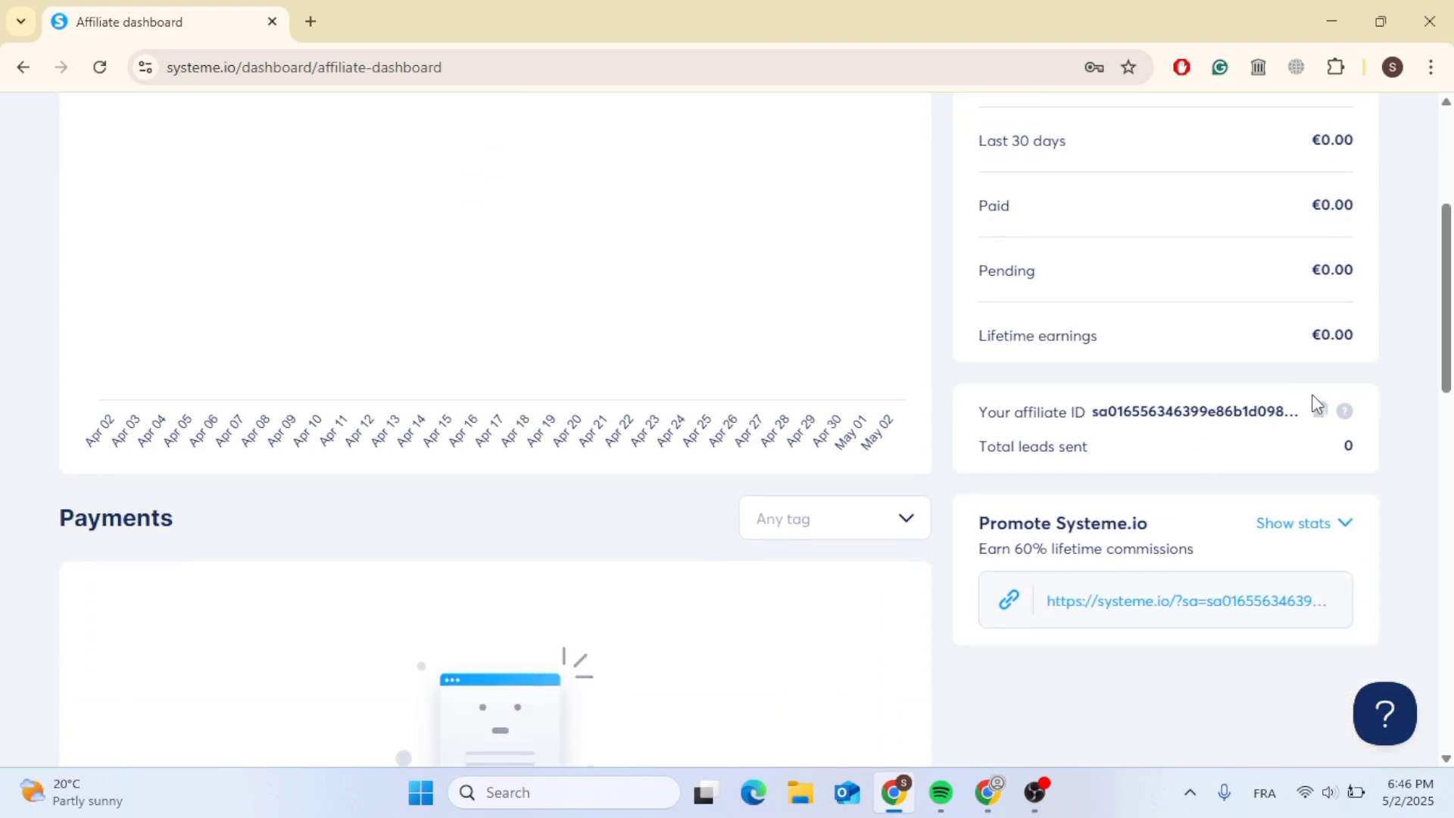
left_click_drag(1093, 411, 1300, 411)
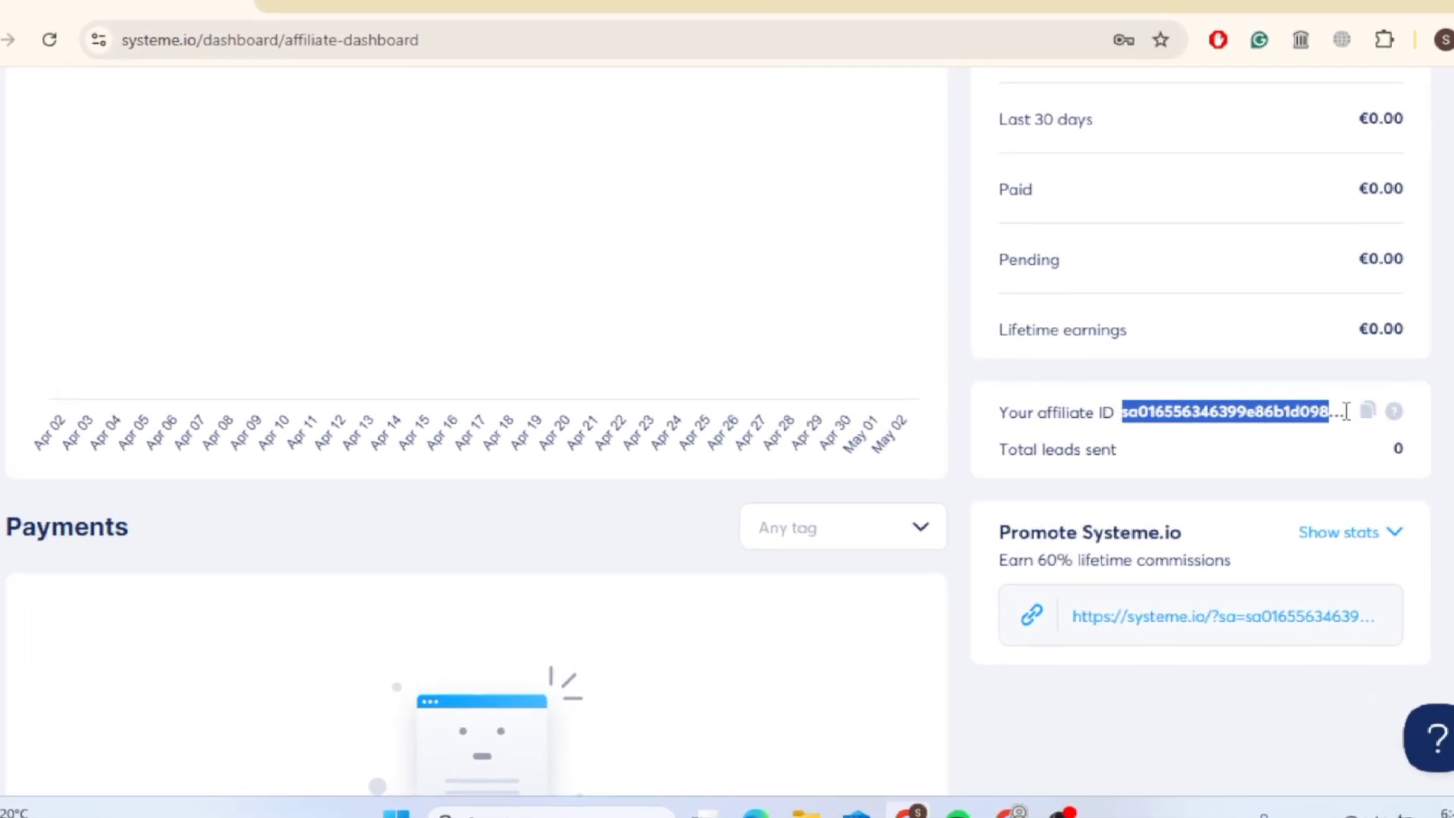
left_click(1133, 447)
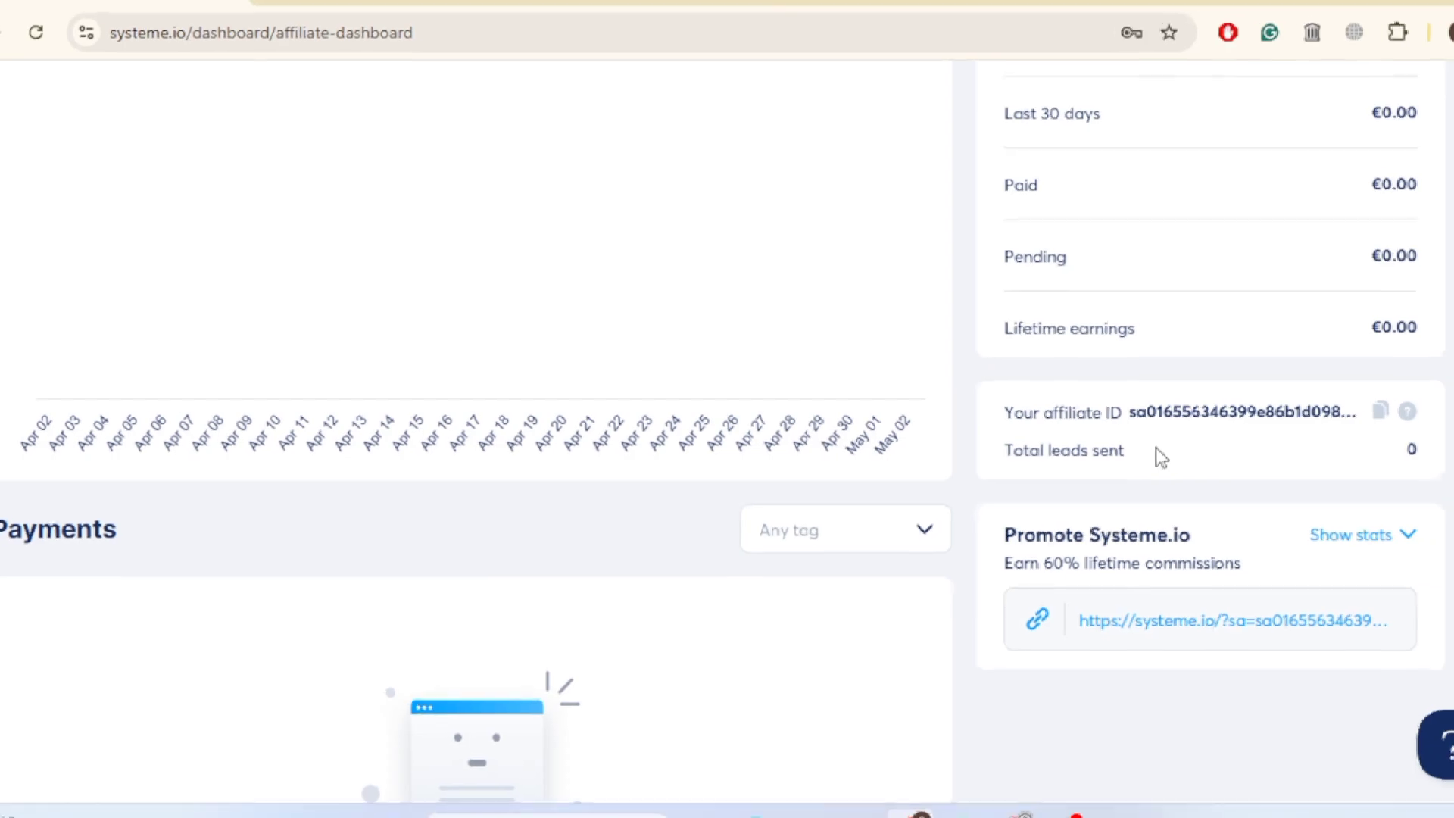
scroll(1132, 490, "down", 1)
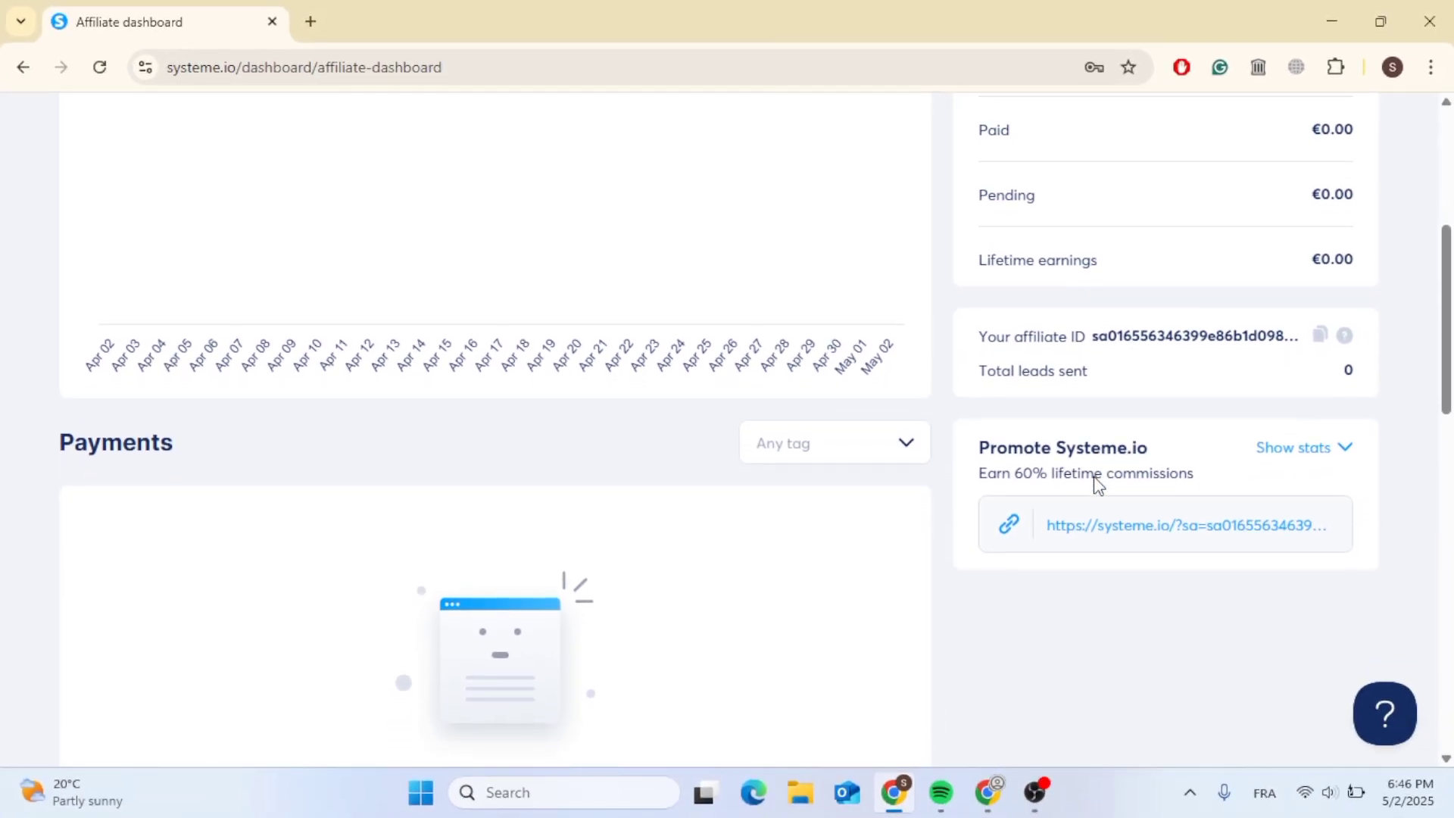
scroll(1097, 484, "down", 1)
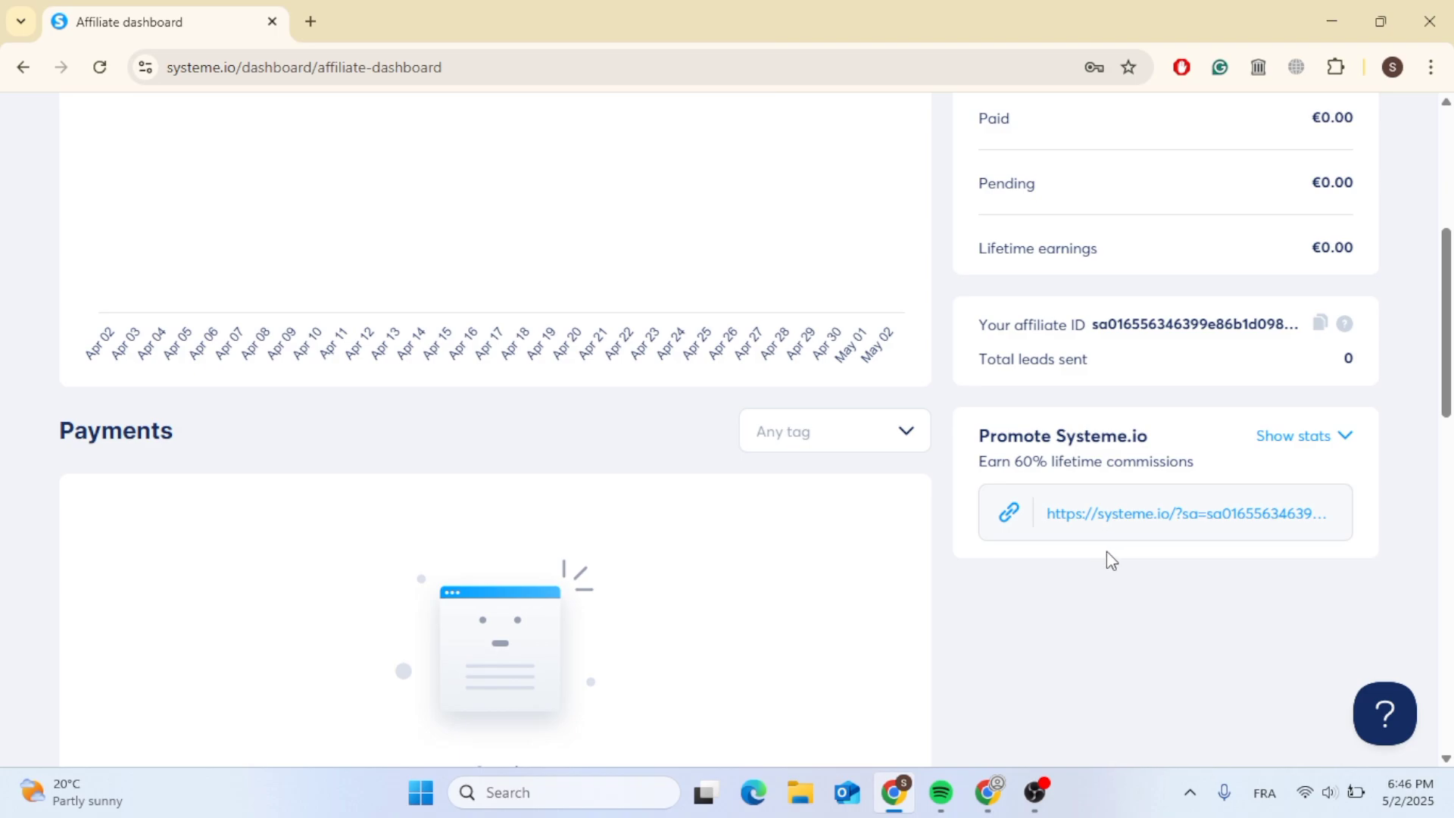
Show the Promote Systeme.io stats and check the empty Leads tag filter.
left_click(1342, 438)
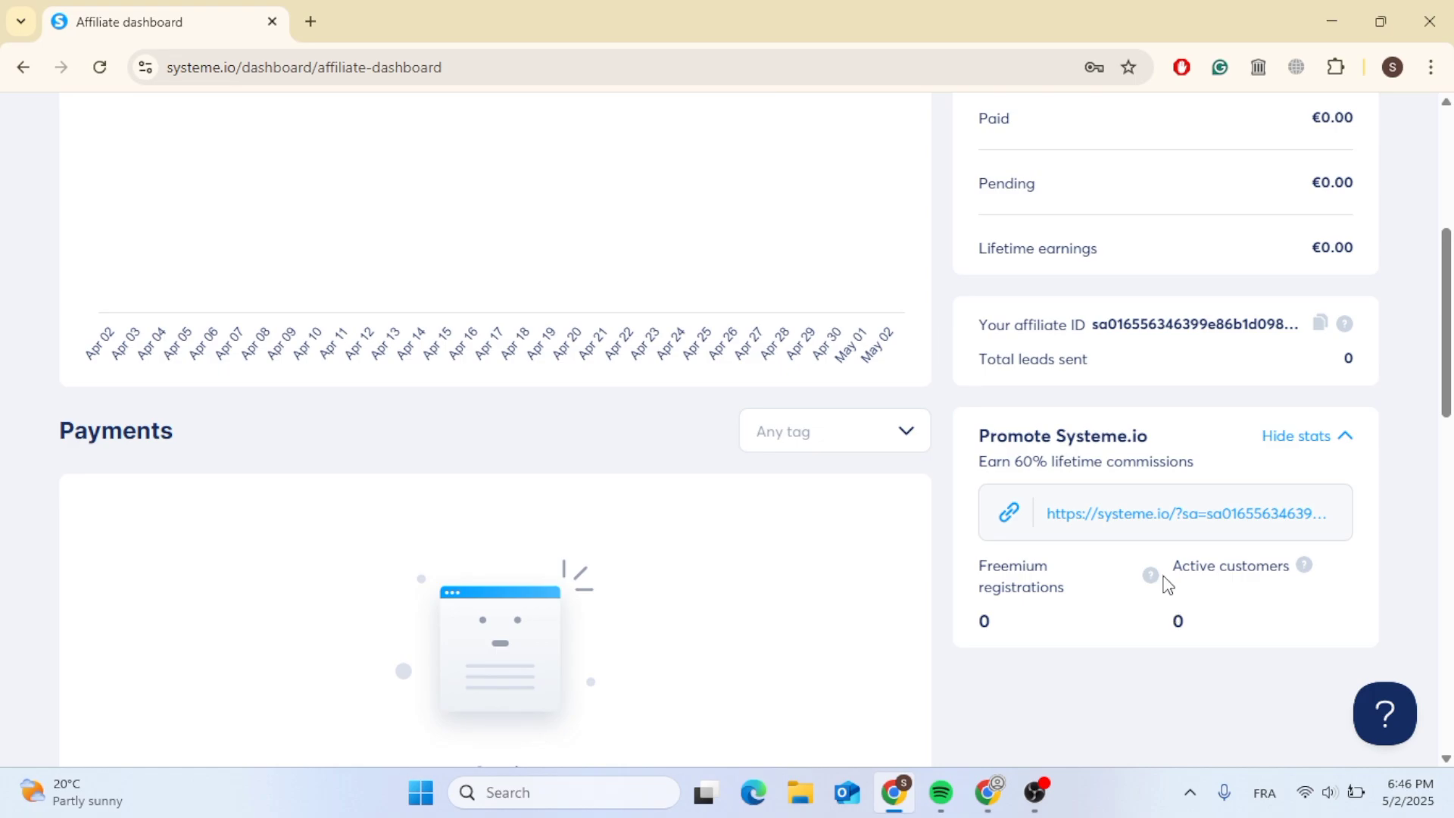
scroll(816, 635, "down", 9)
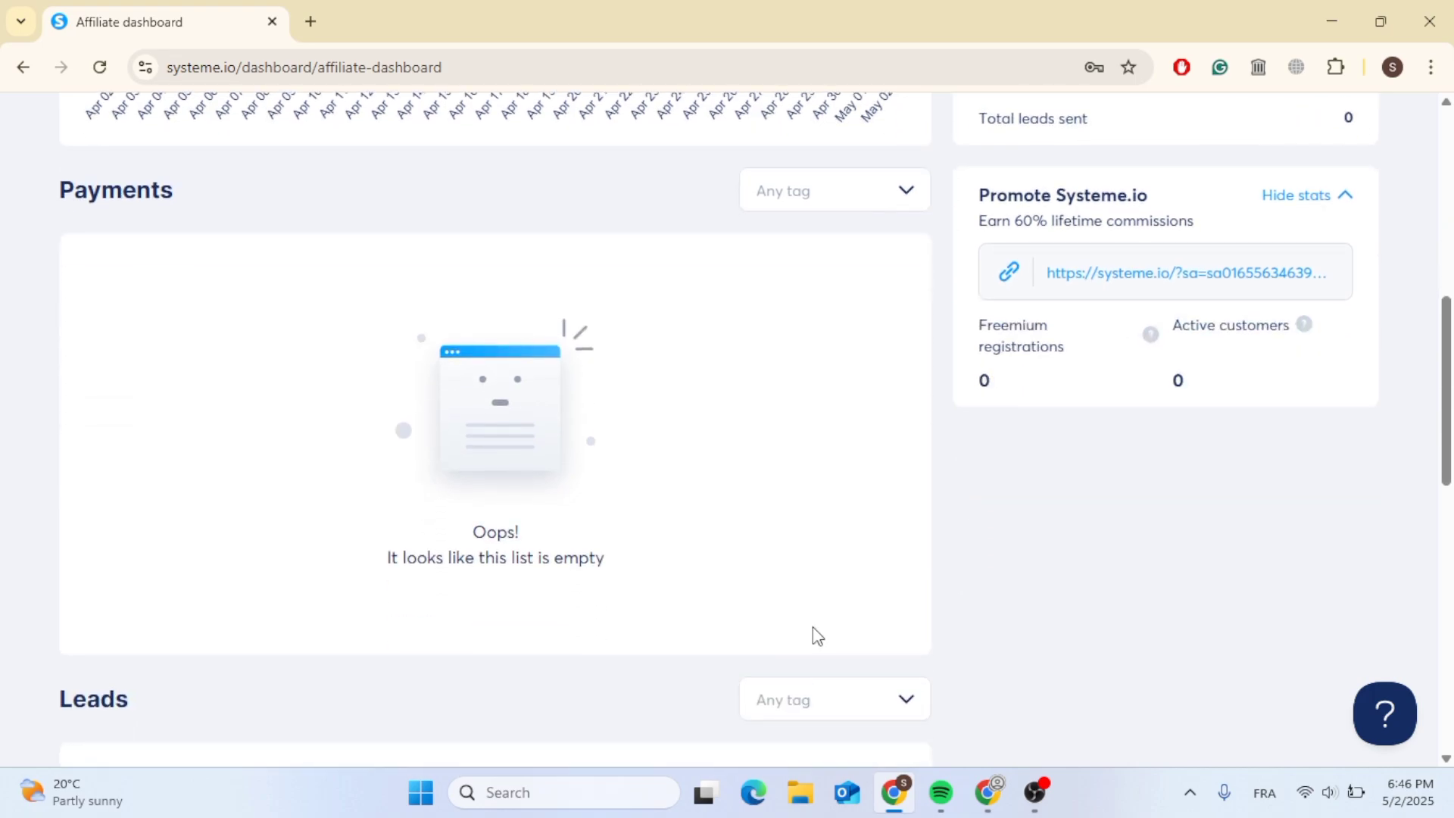
left_click(918, 239)
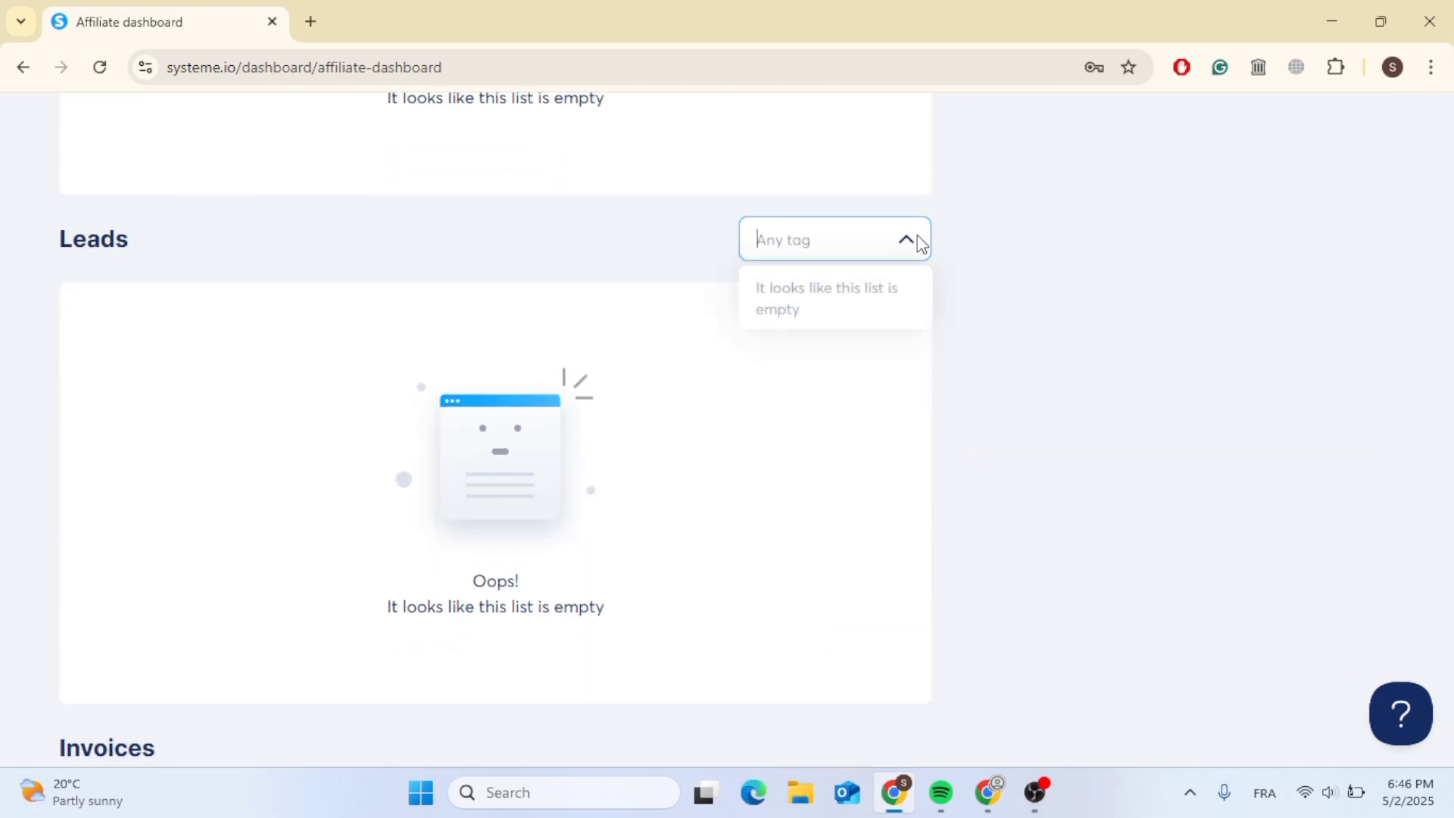
left_click(919, 241)
scroll(621, 402, "down", 5)
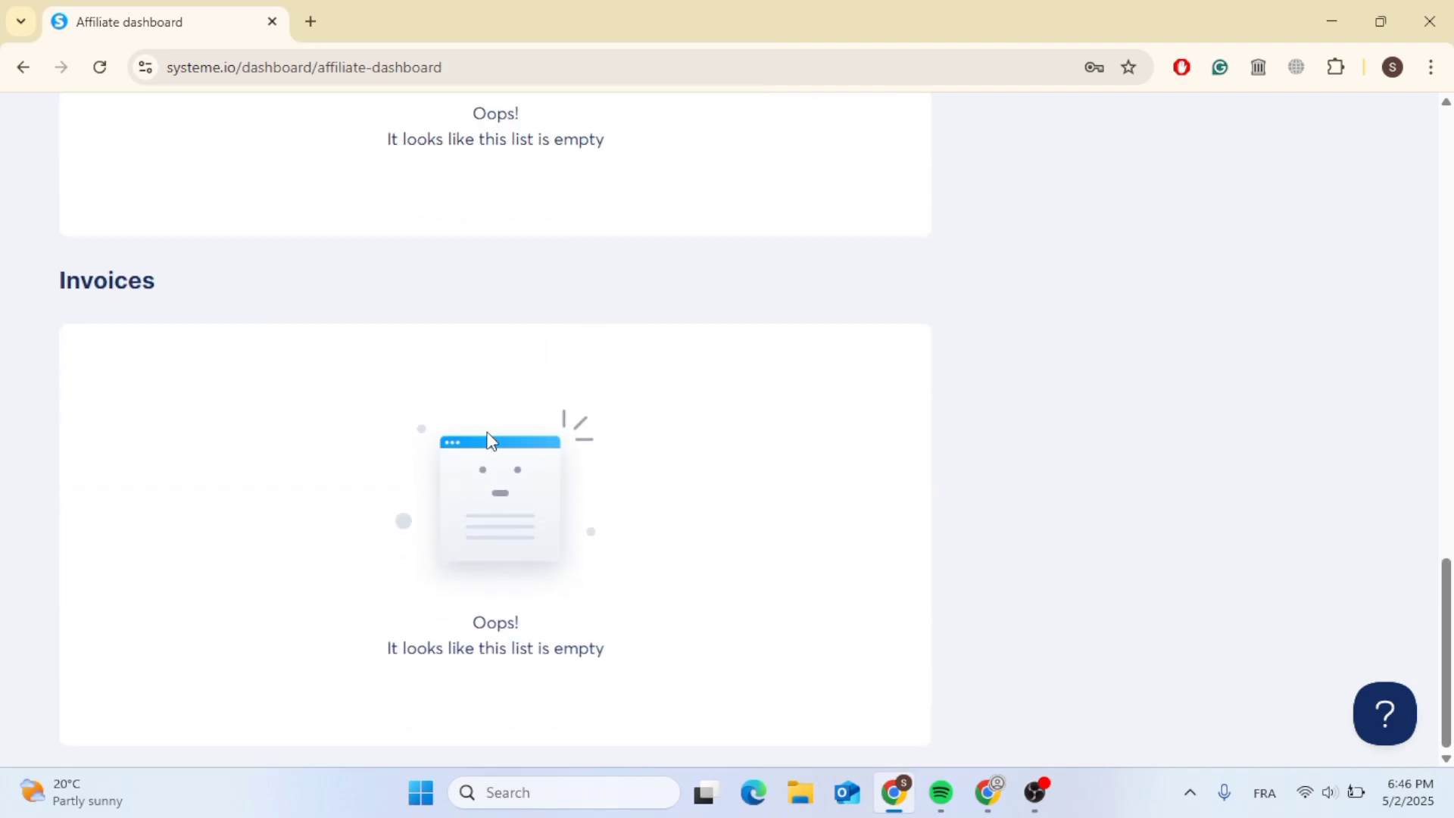
scroll(488, 439, "up", 14)
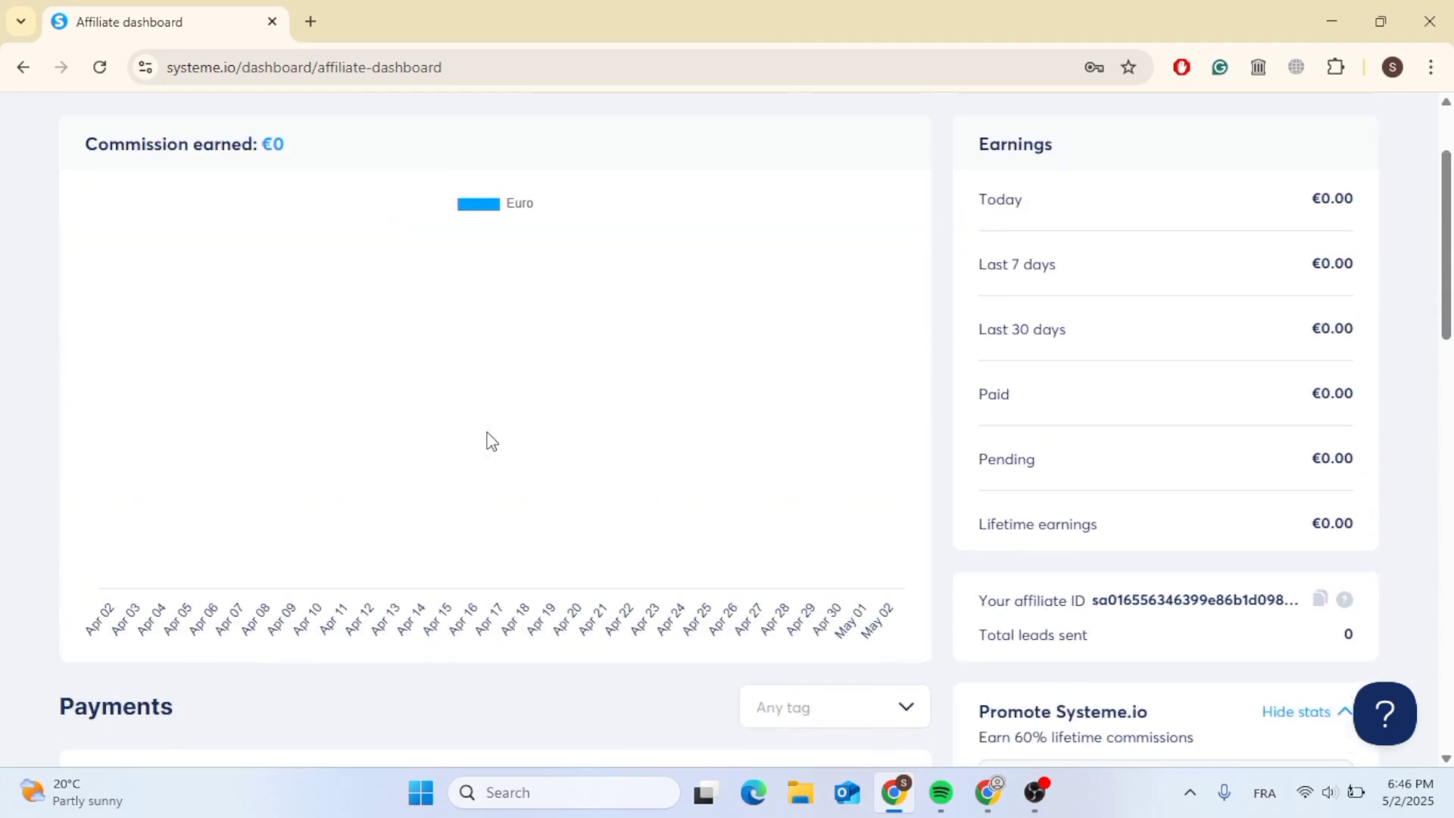
Check the vendor and currency filters, then go back to the main Dashboard via the logo.
left_click(1195, 224)
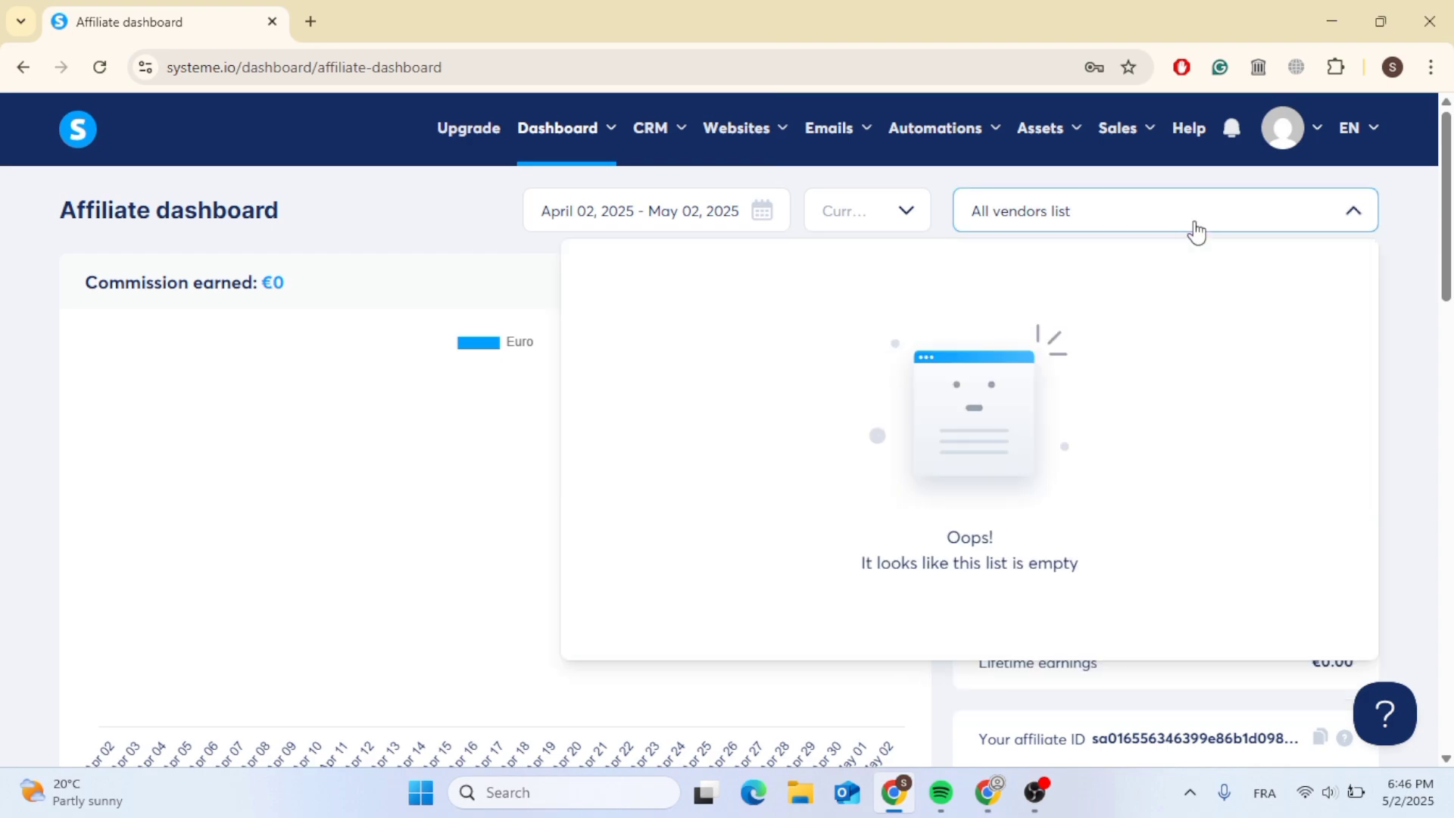
left_click(1233, 230)
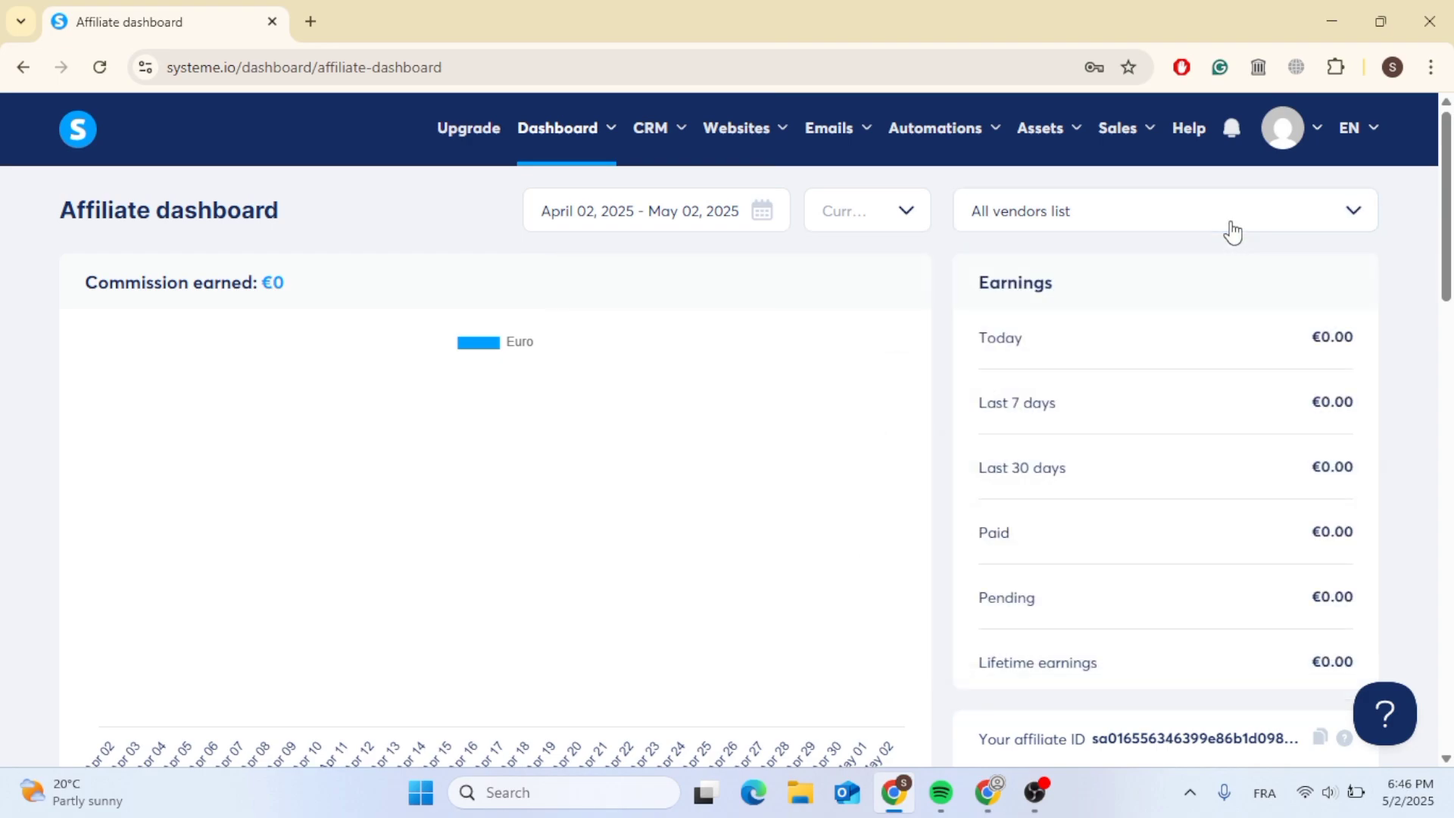
left_click(894, 227)
left_click(868, 337)
left_click(90, 141)
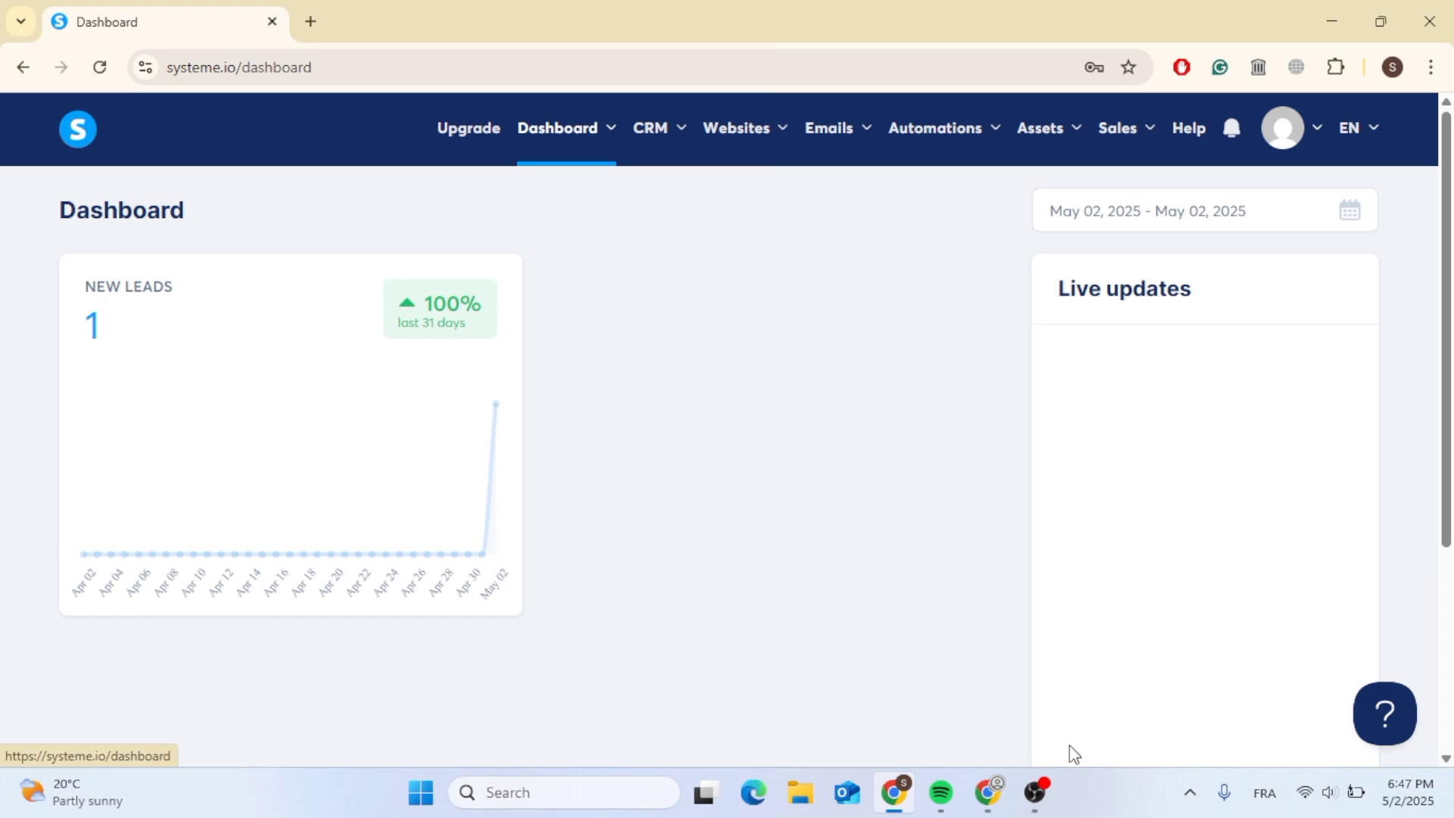
left_click(1043, 795)
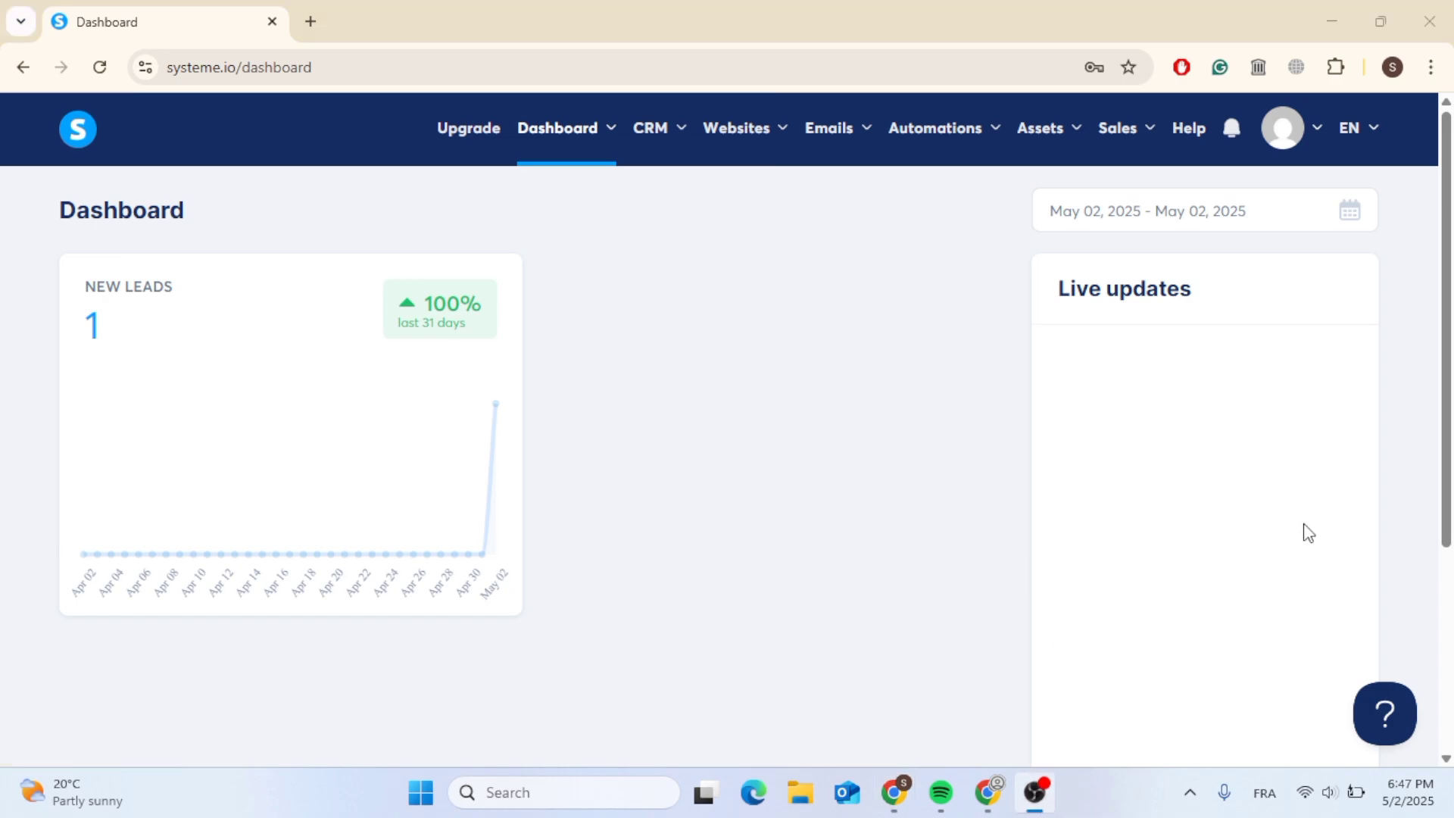
left_click(1161, 27)
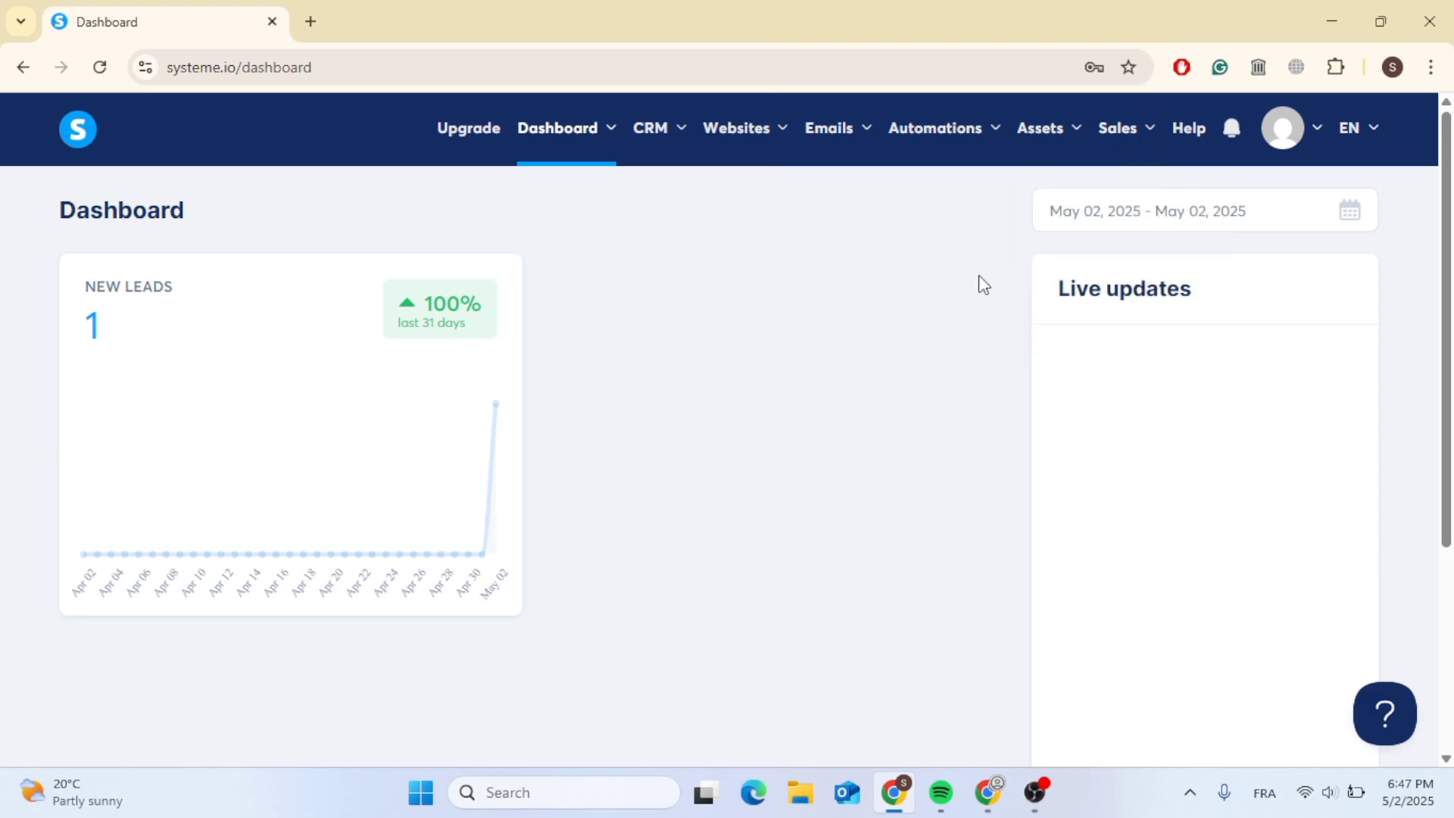
Open Settings from the avatar menu and scroll through the Profile details.
left_click(1282, 150)
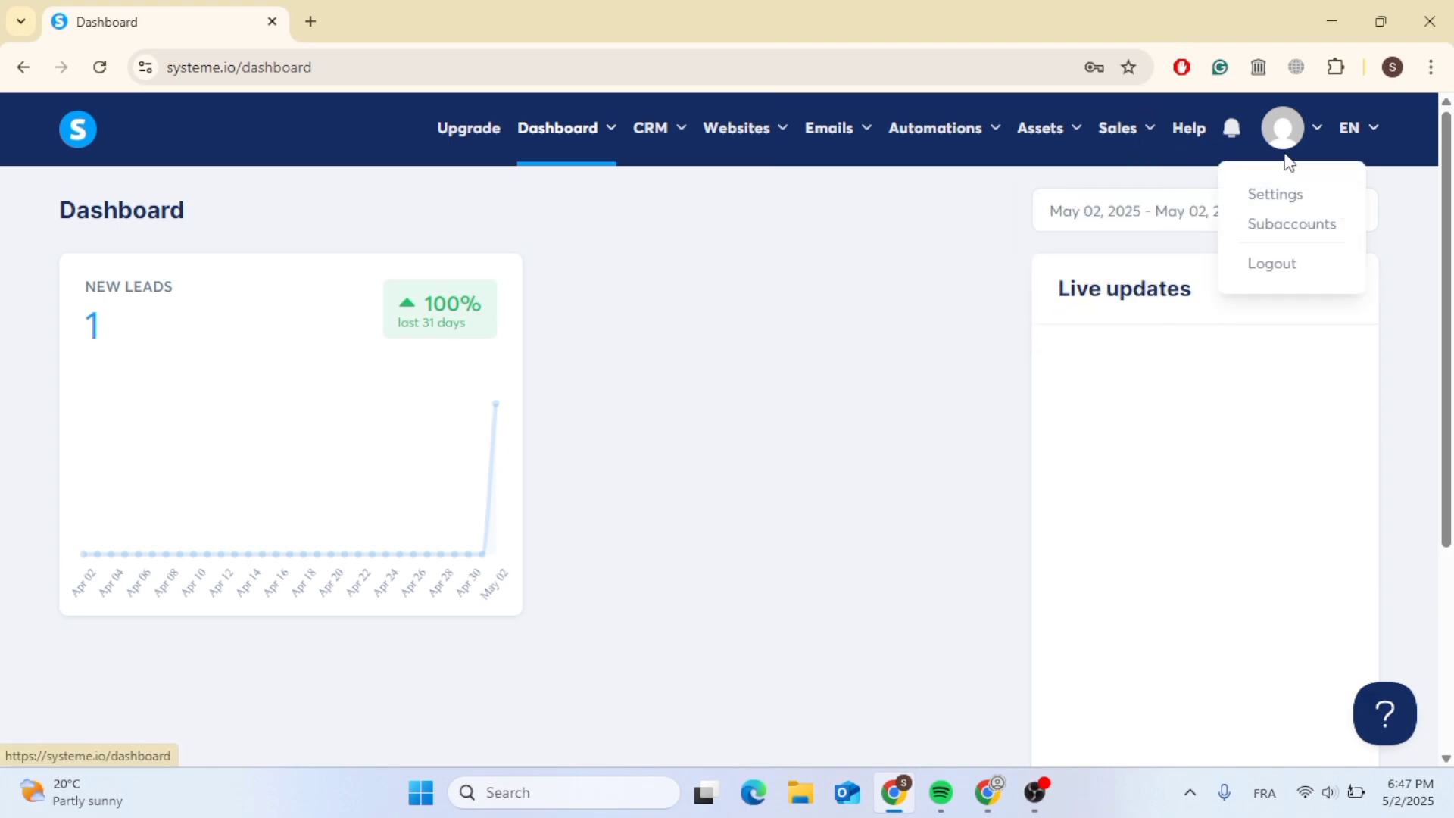
mouse_move(1296, 154)
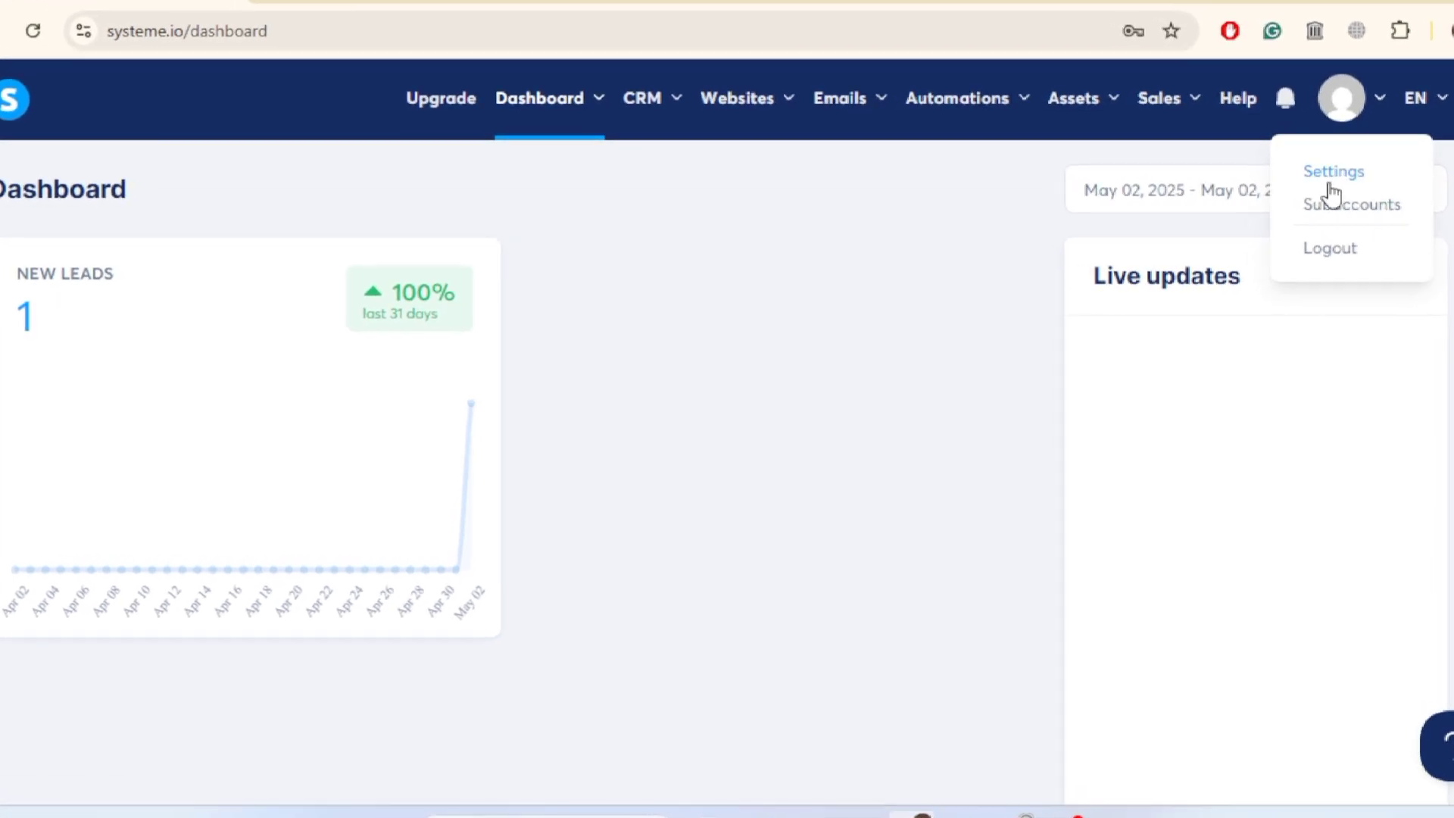
left_click(1338, 171)
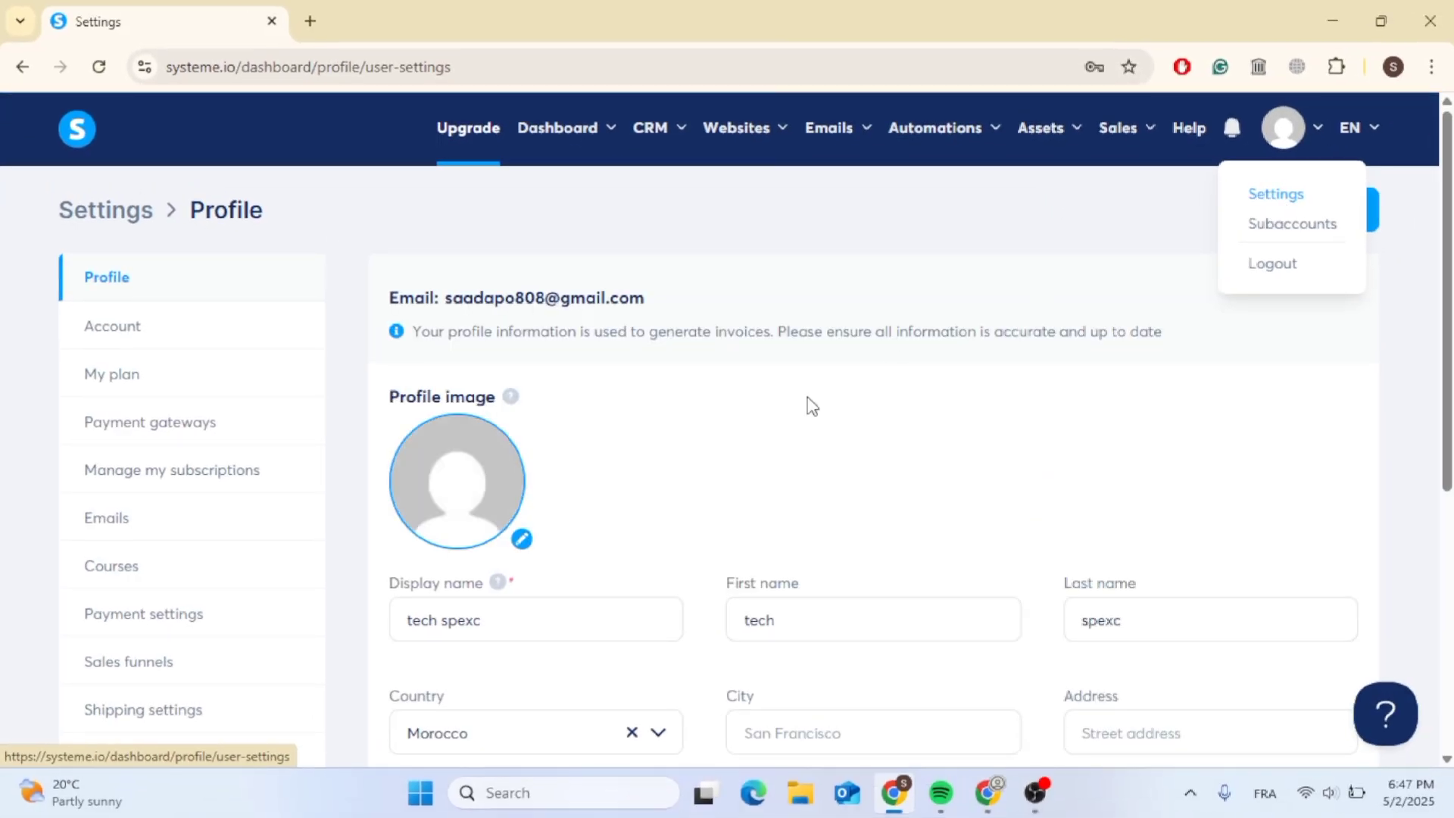
scroll(205, 616, "down", 5)
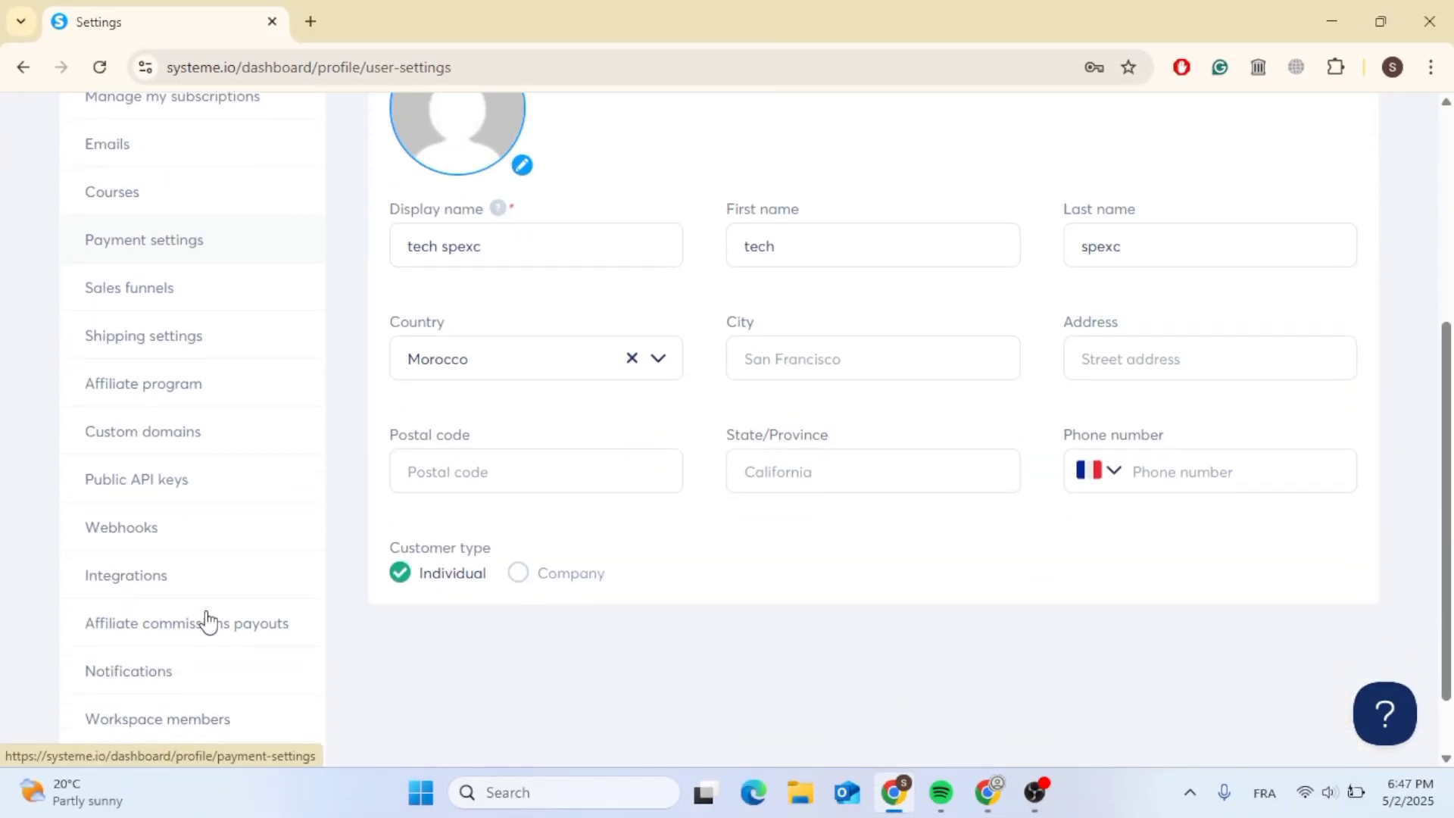
Review the affiliate program settings and start a proxy link, then close it unsaved.
left_click(156, 399)
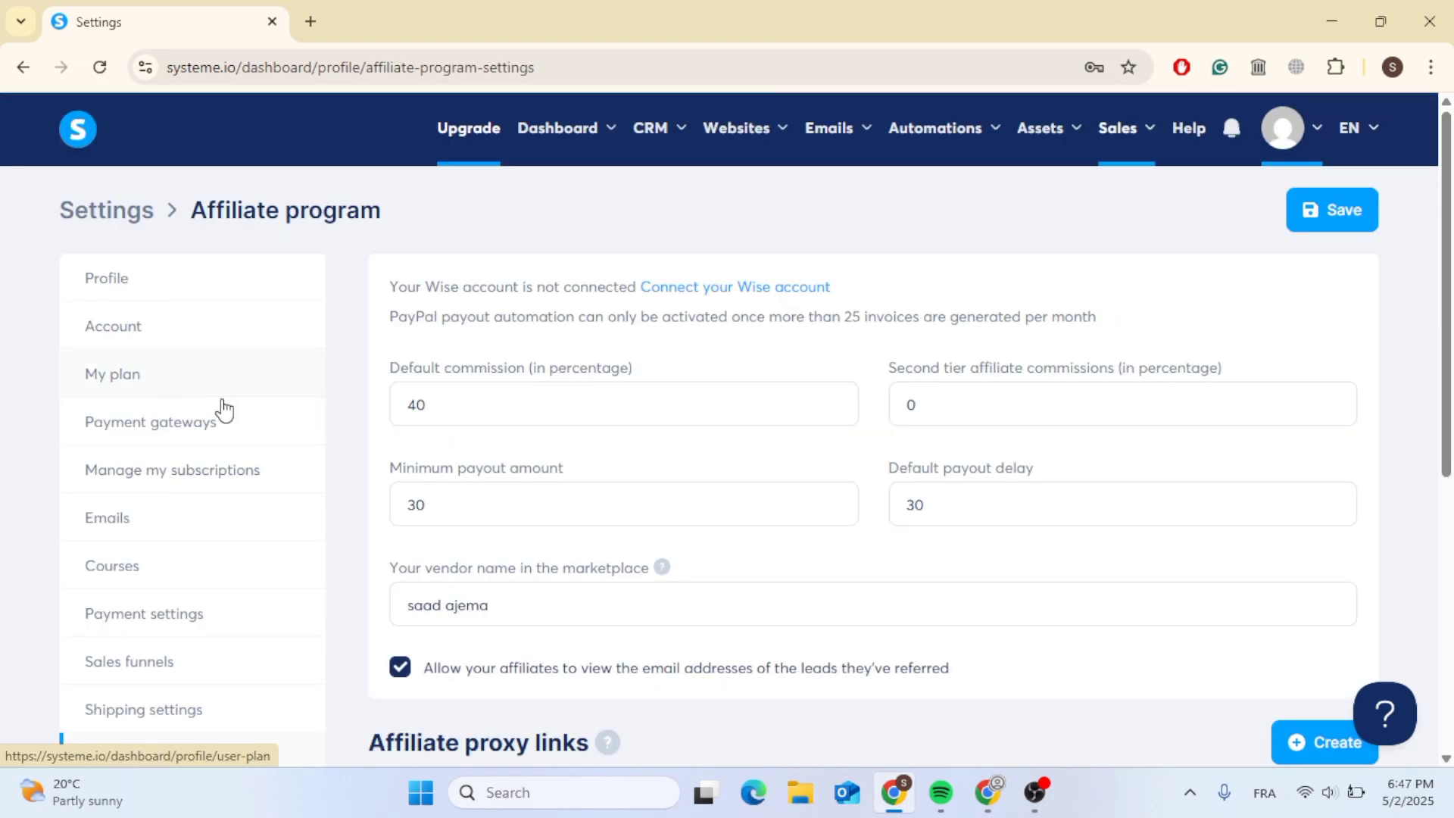
scroll(660, 452, "down", 1)
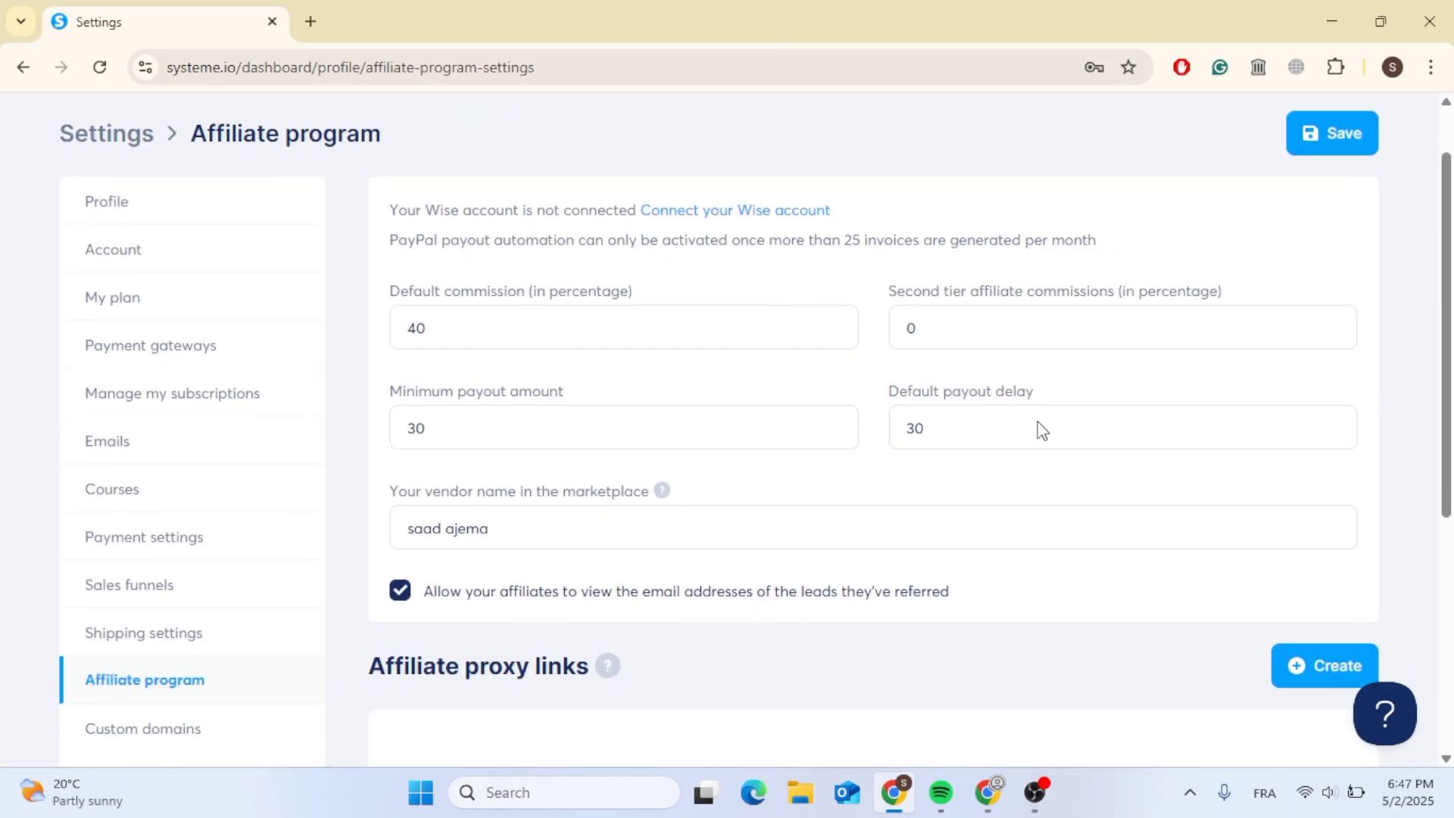
scroll(939, 475, "down", 5)
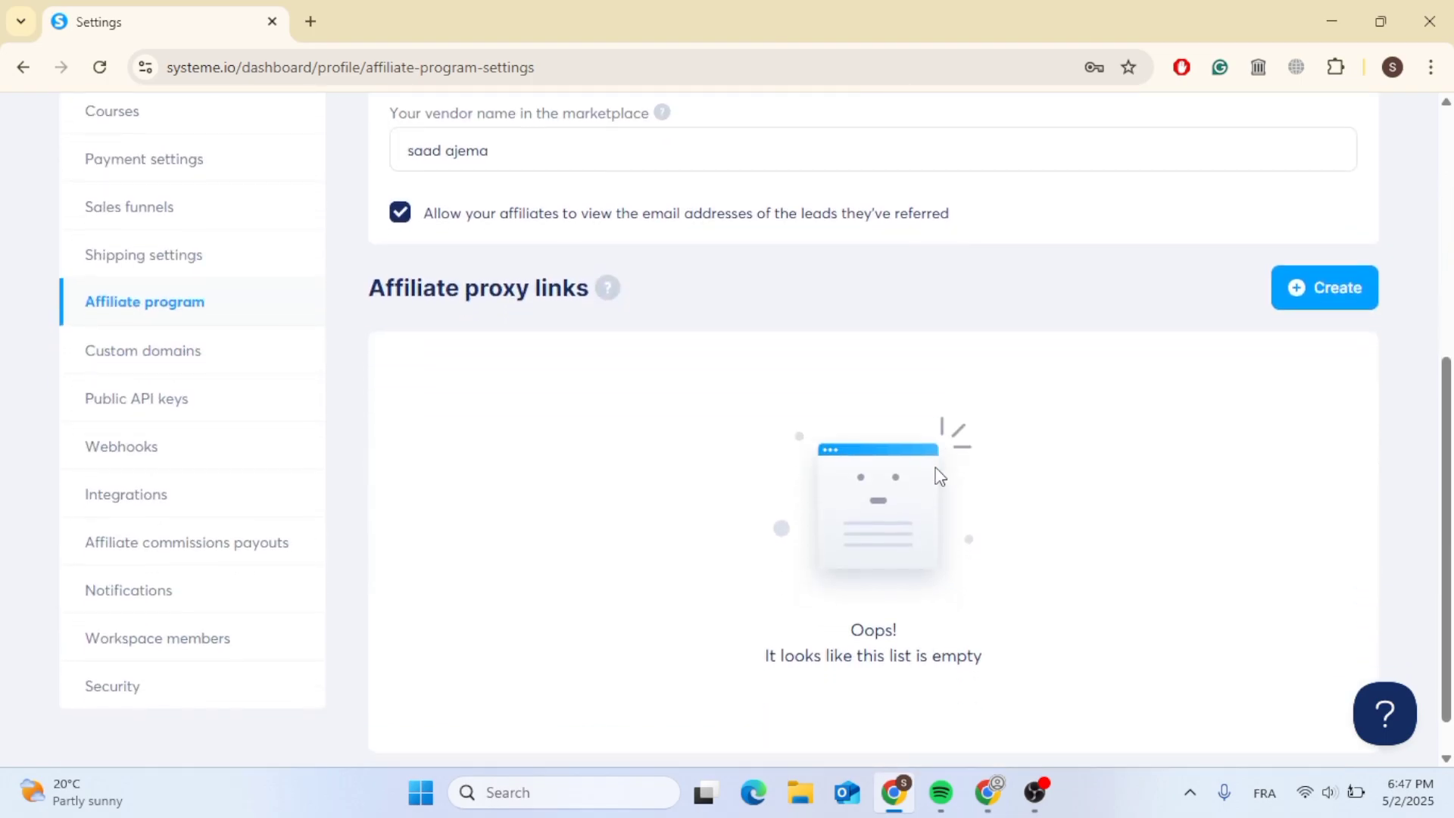
left_click(1322, 295)
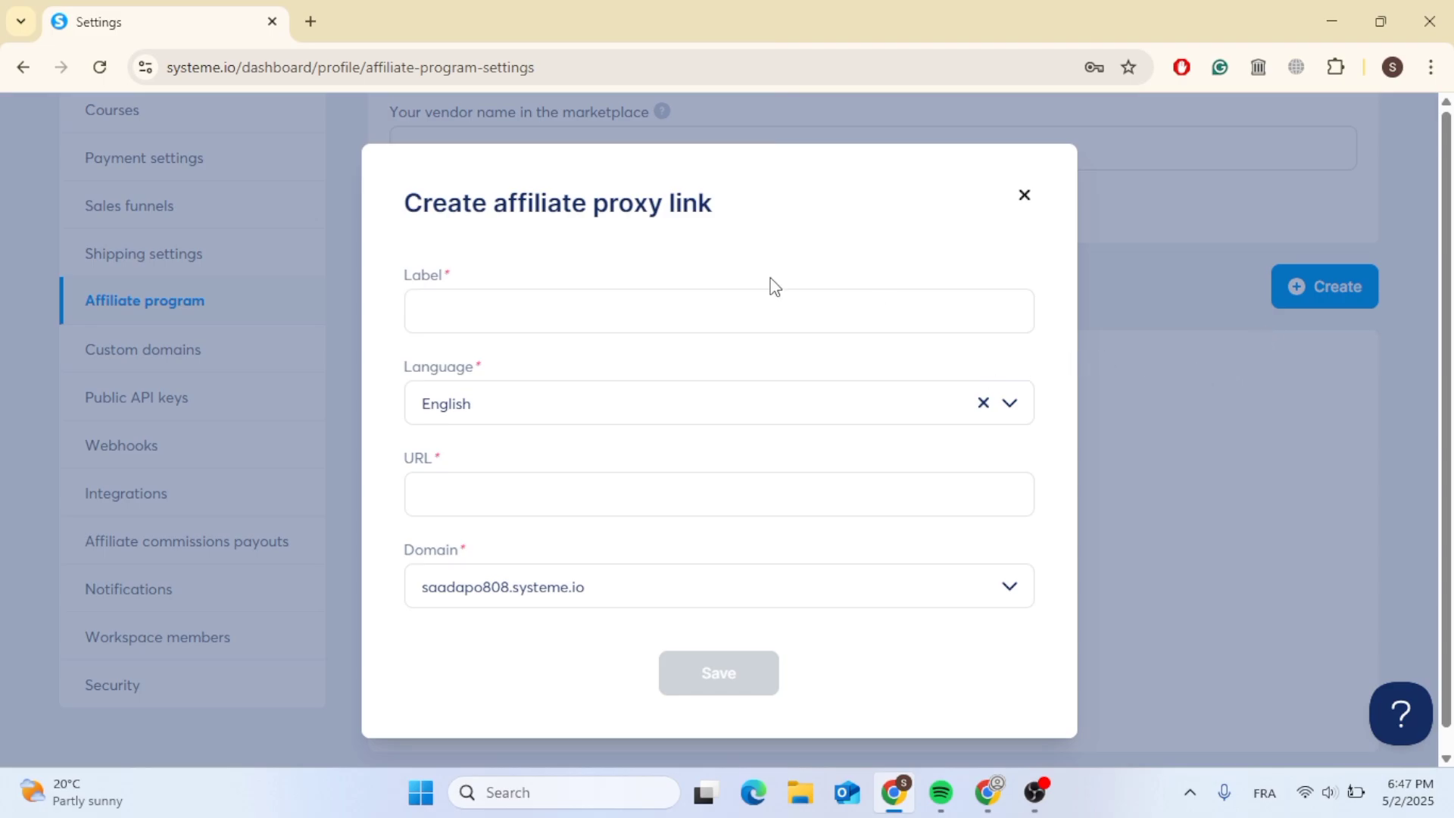
left_click(558, 497)
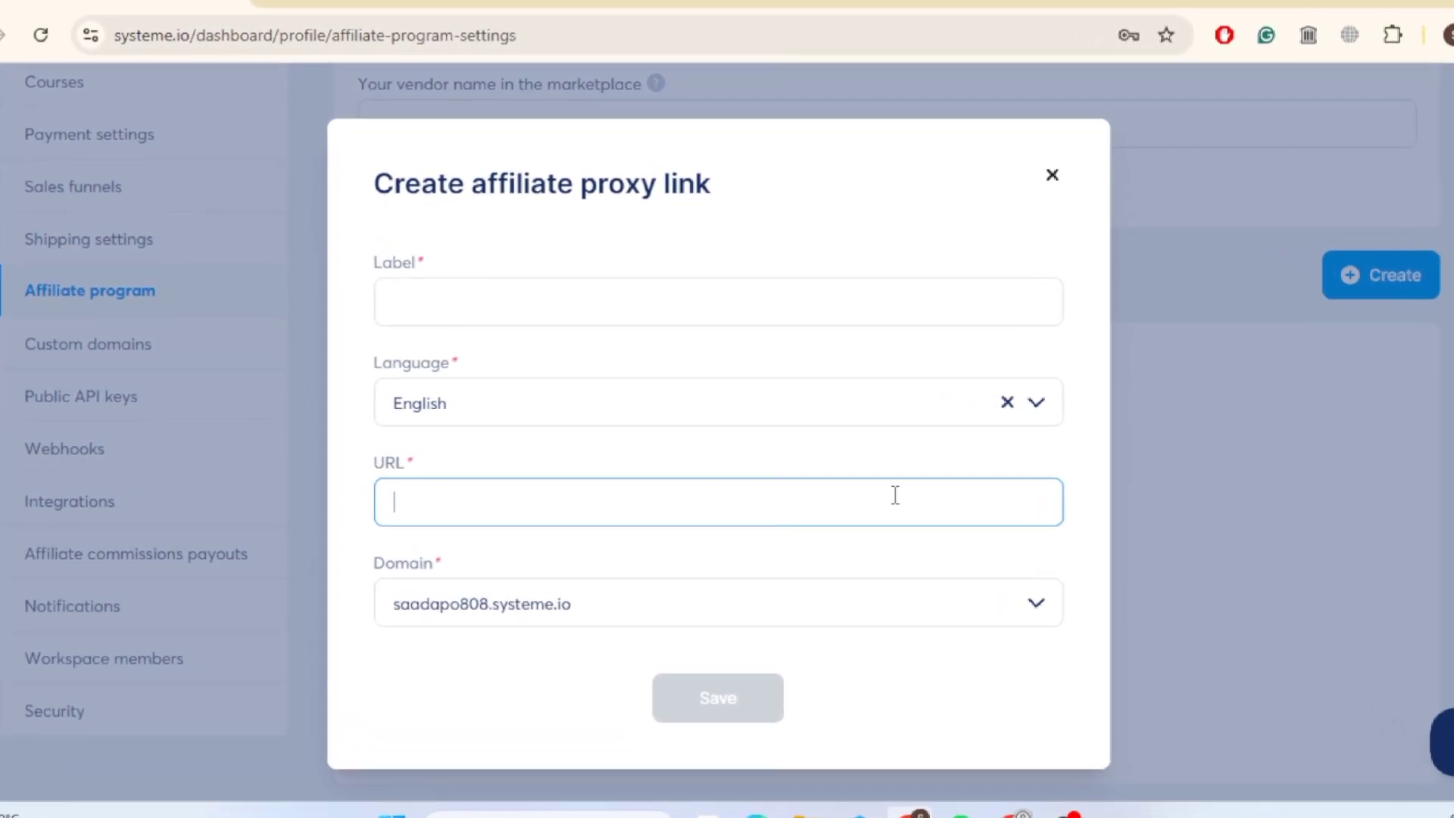
left_click(1052, 175)
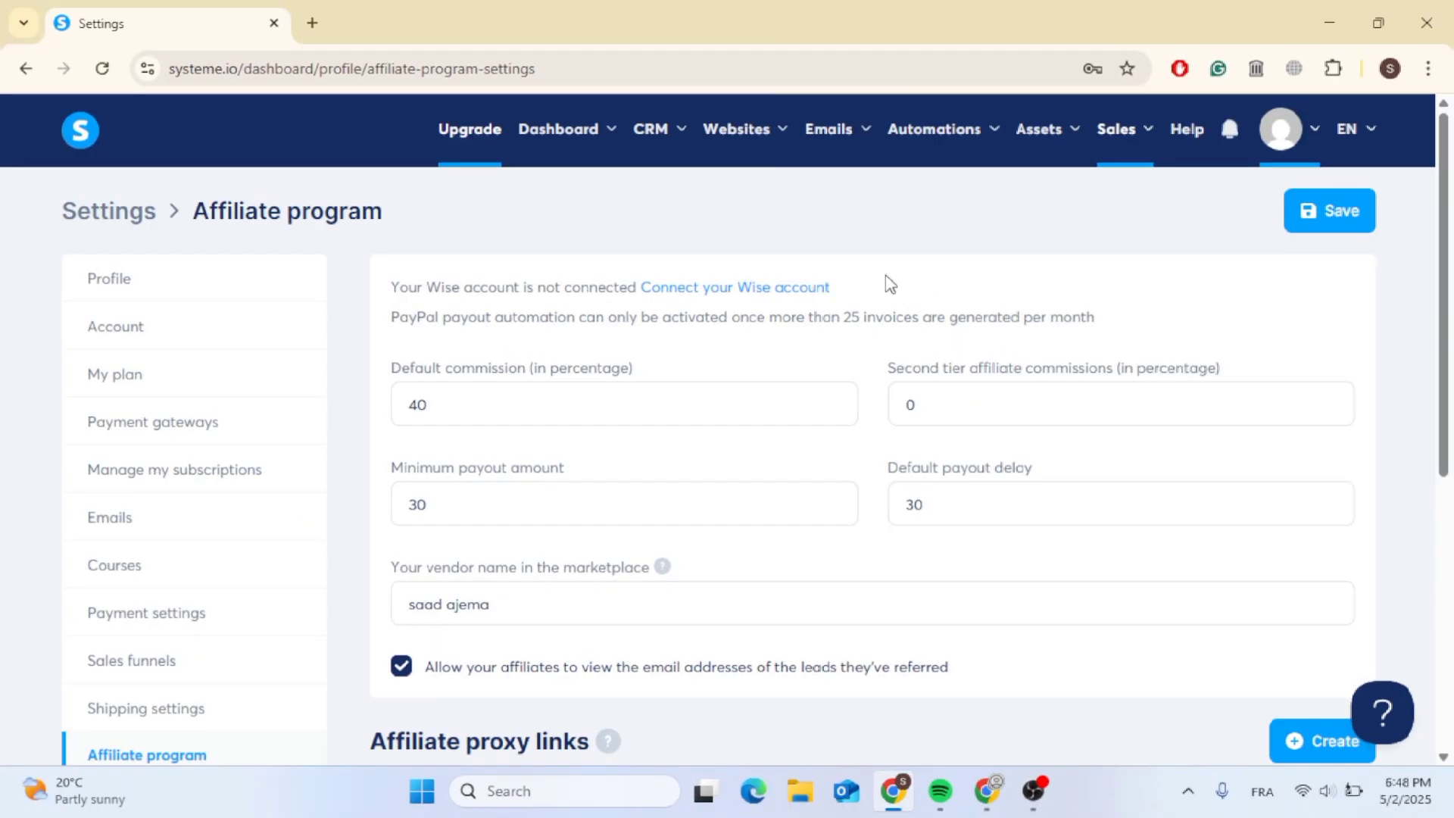
Return to the main Dashboard, then switch to another app and back to the browser.
left_click(61, 144)
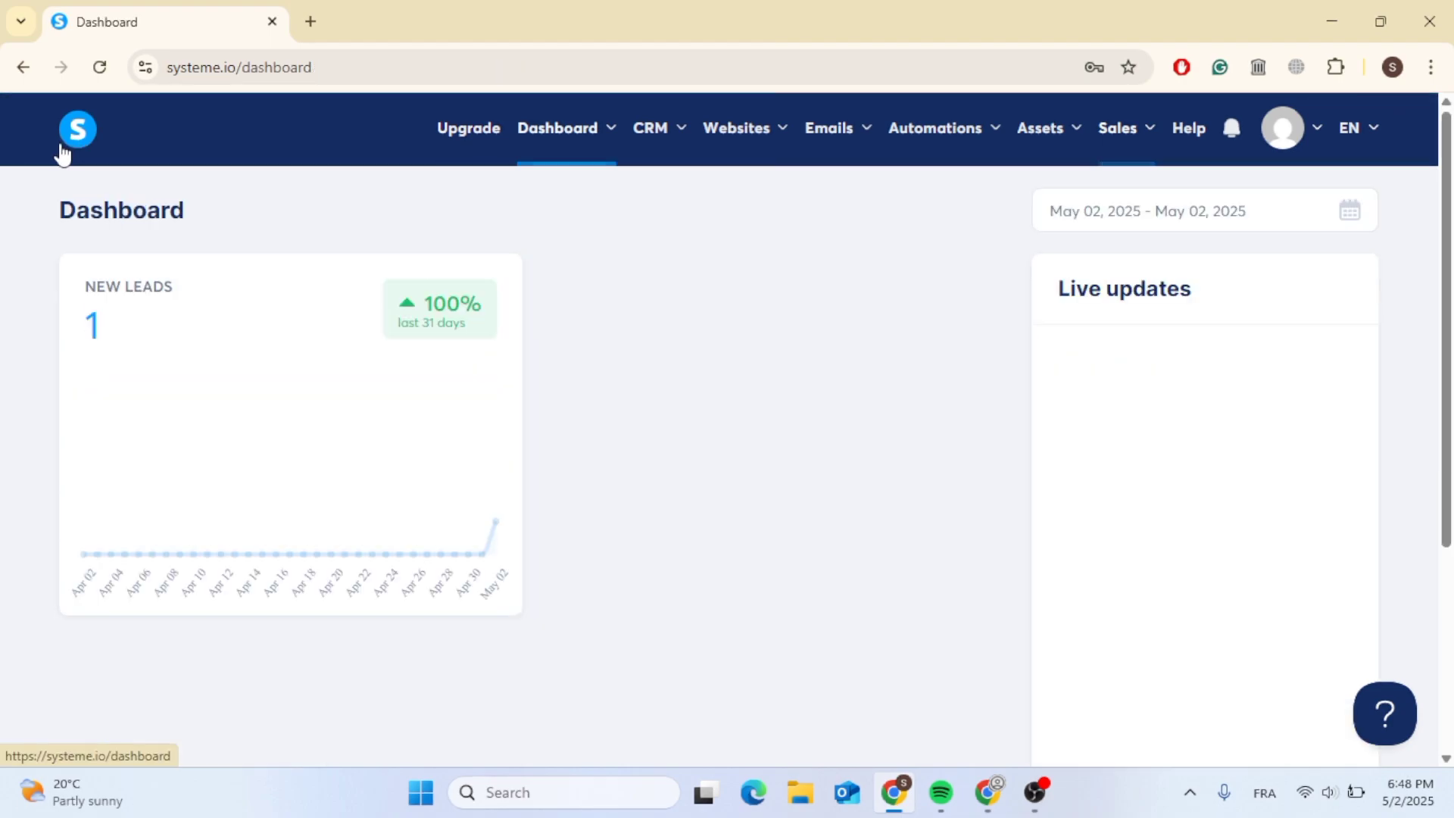
left_click(1042, 772)
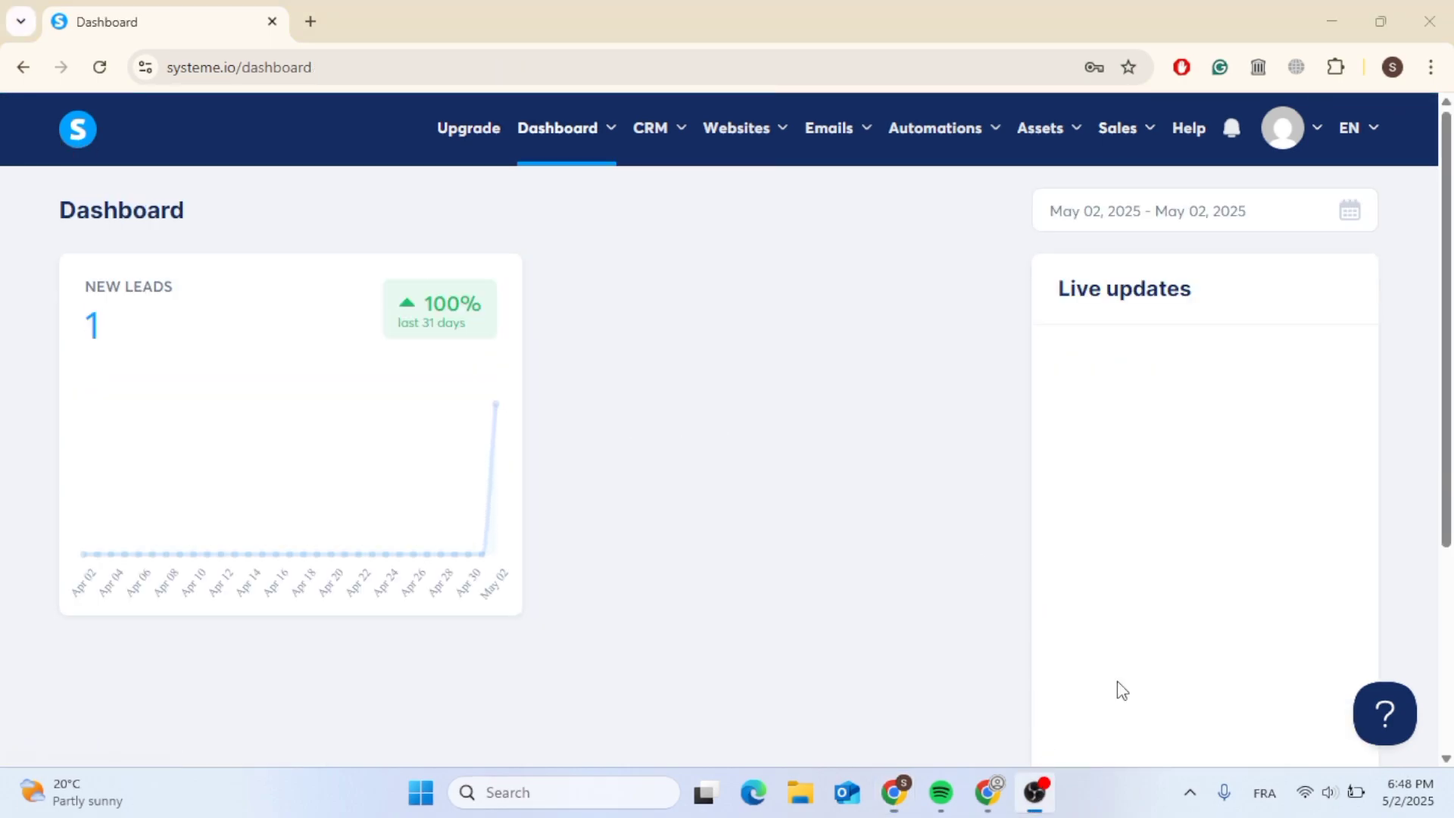
left_click(1170, 16)
Go to Sales funnels under the Websites menu.
mouse_move(772, 136)
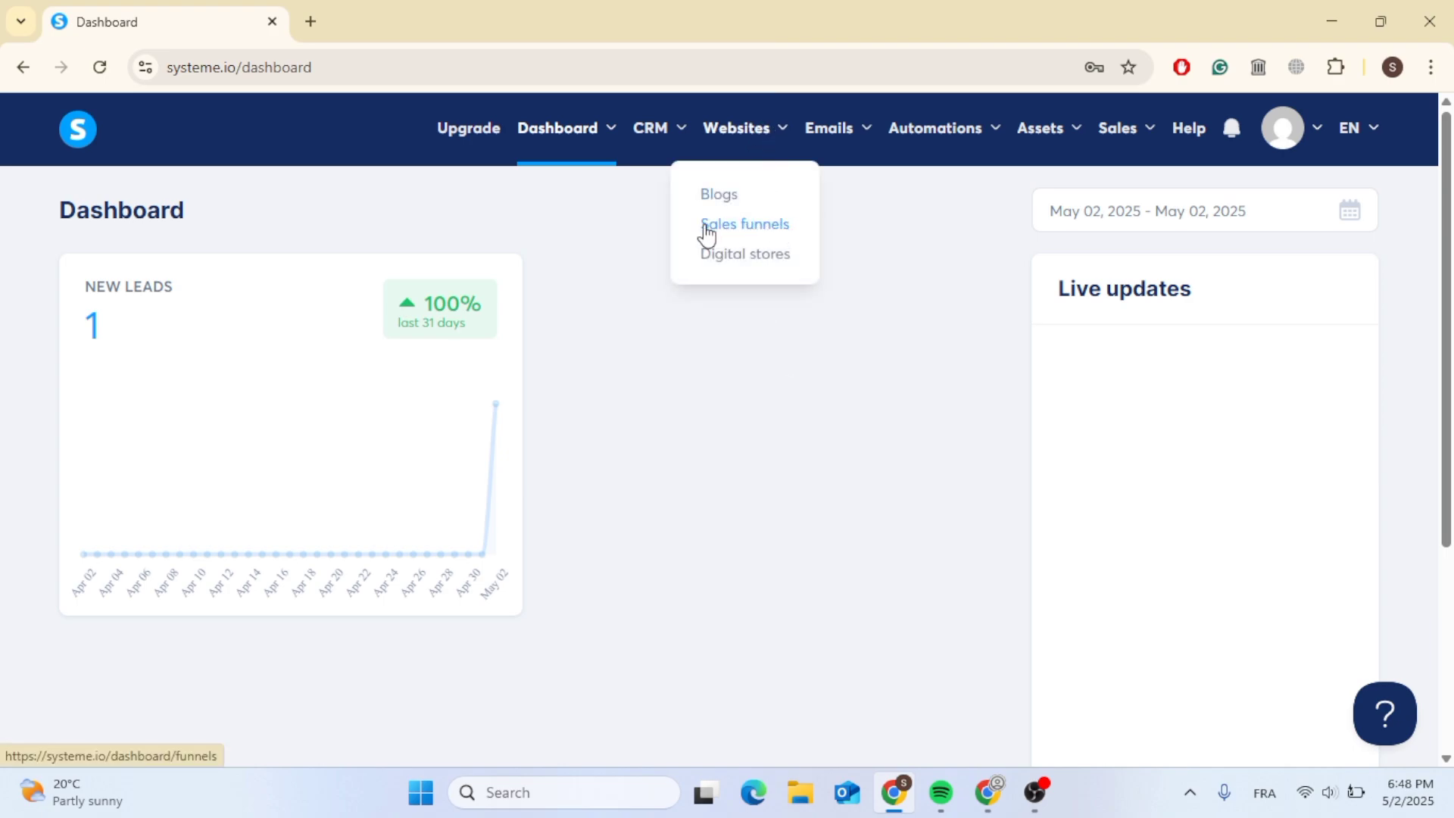
left_click(759, 227)
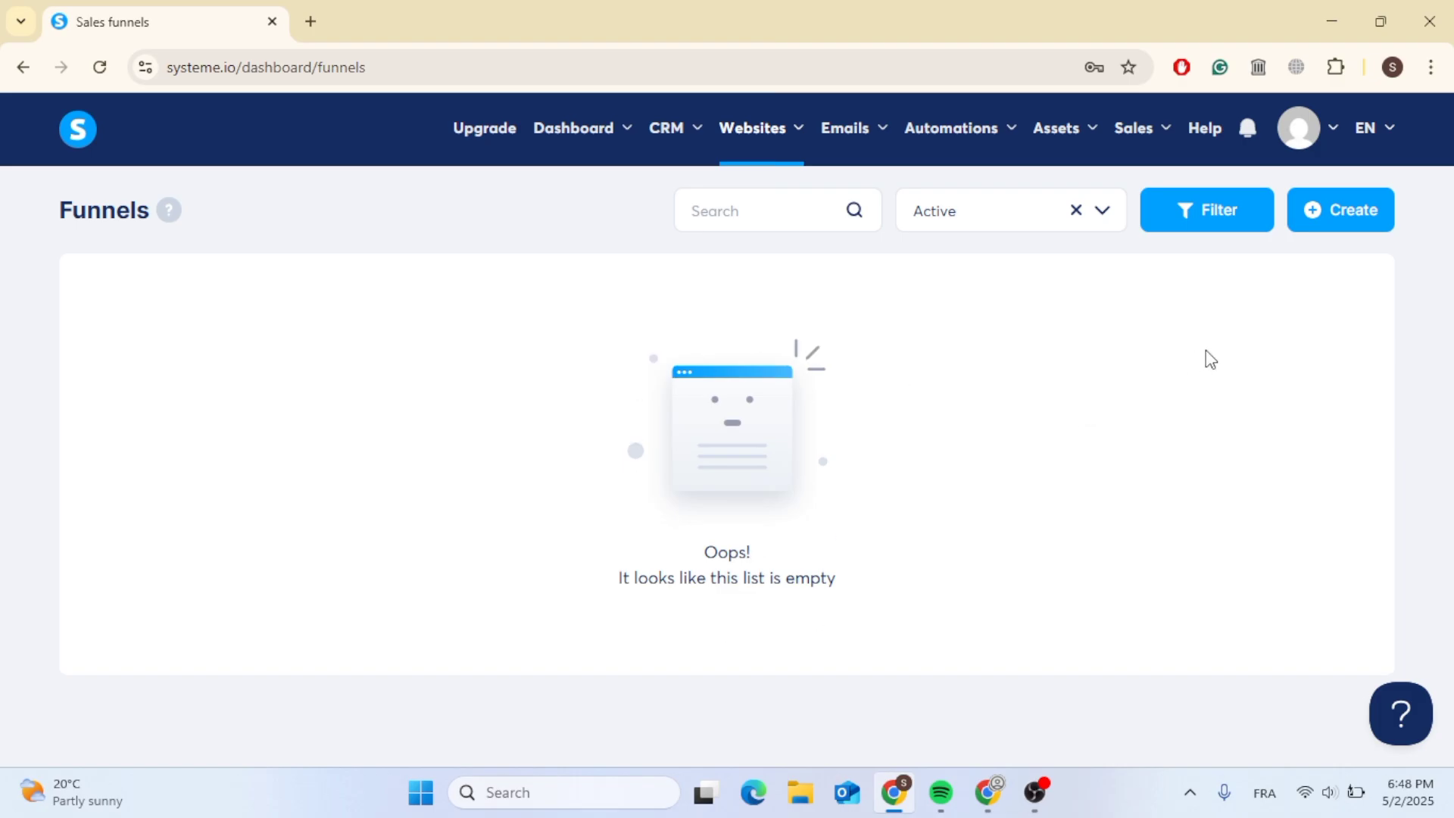
Create and save a funnel named 'Test Funnel' with goal Build an audience and currency Euro.
left_click(1322, 218)
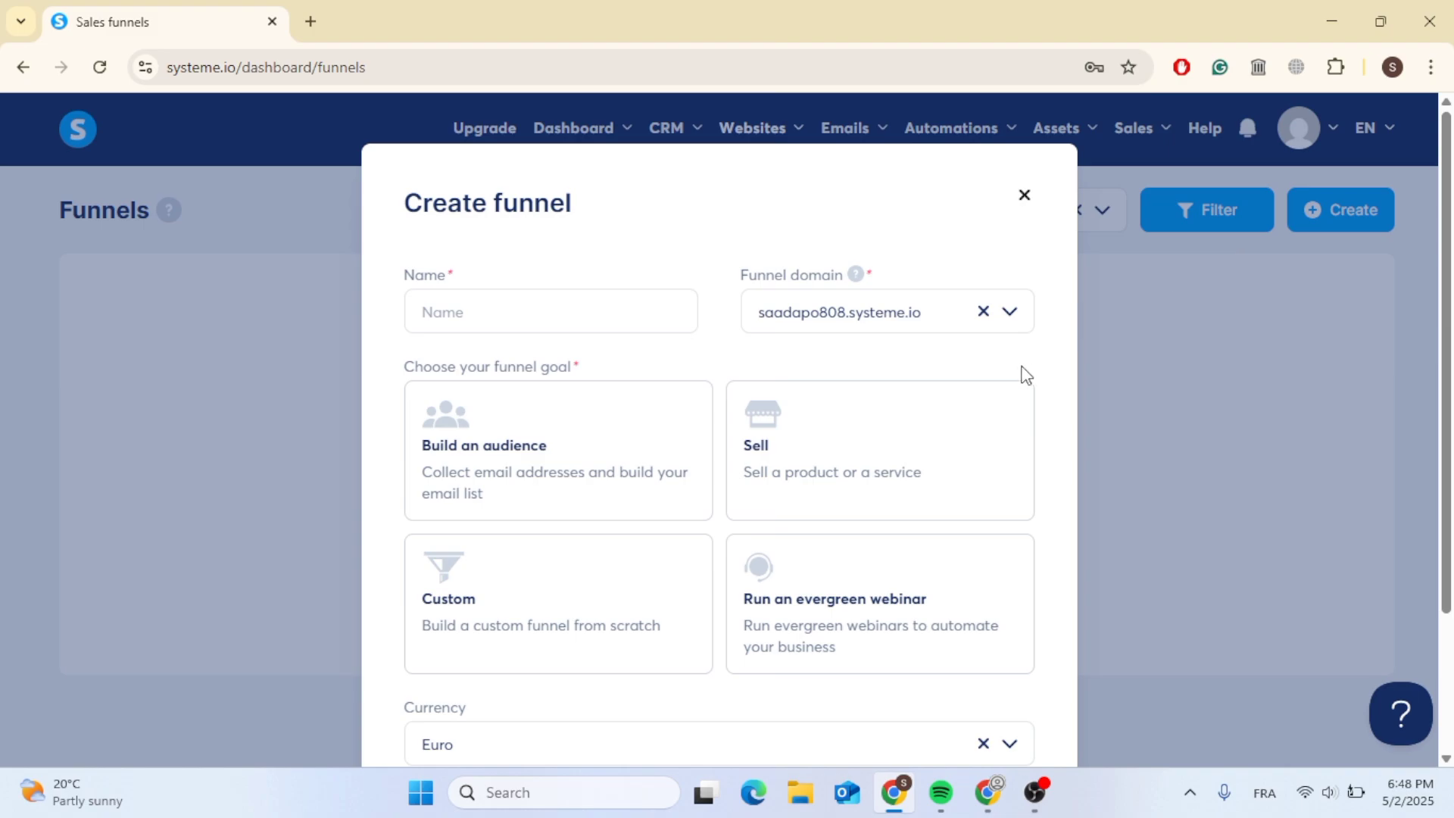
scroll(1025, 374, "down", 1)
left_click(580, 294)
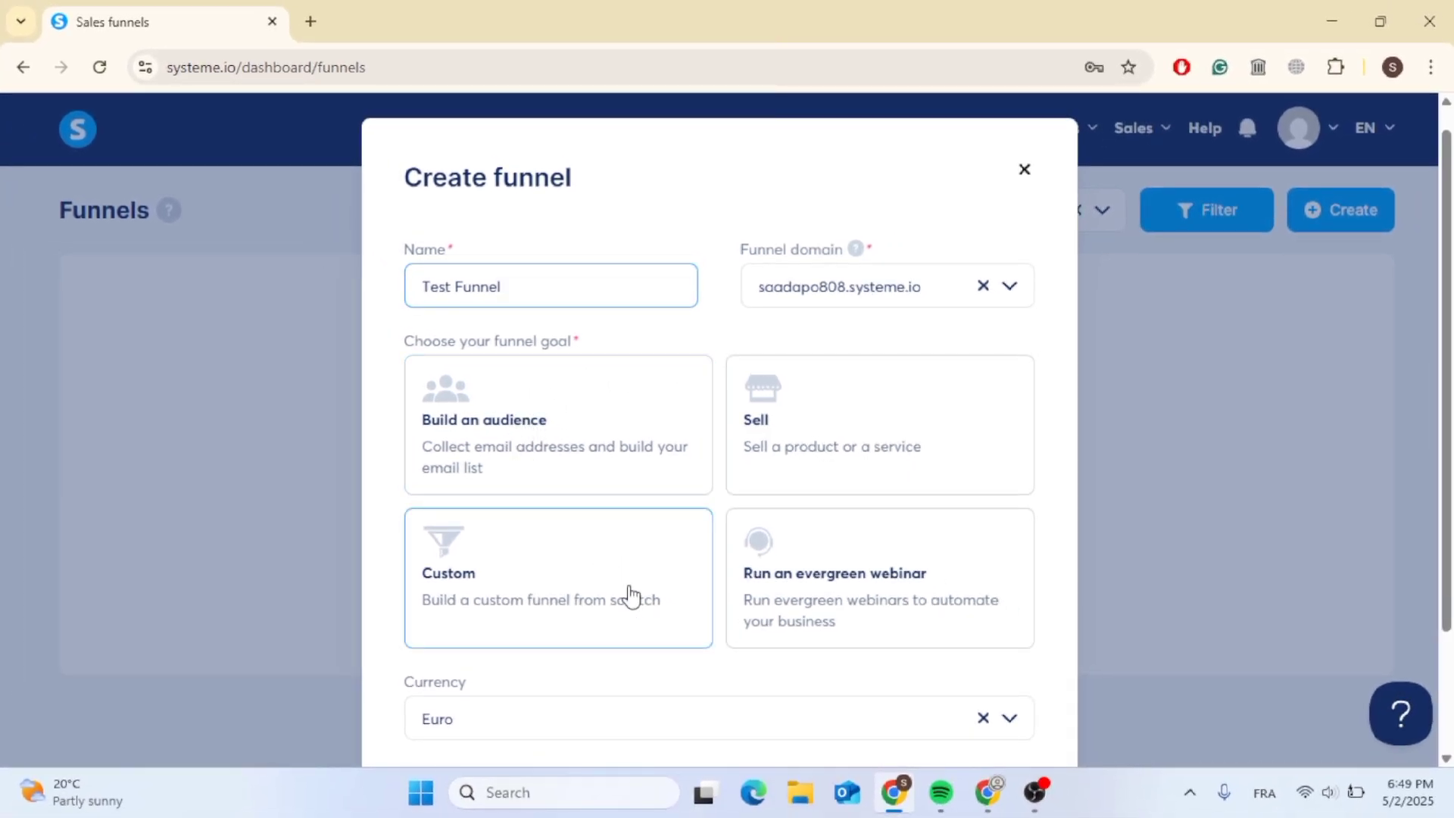
left_click(561, 444)
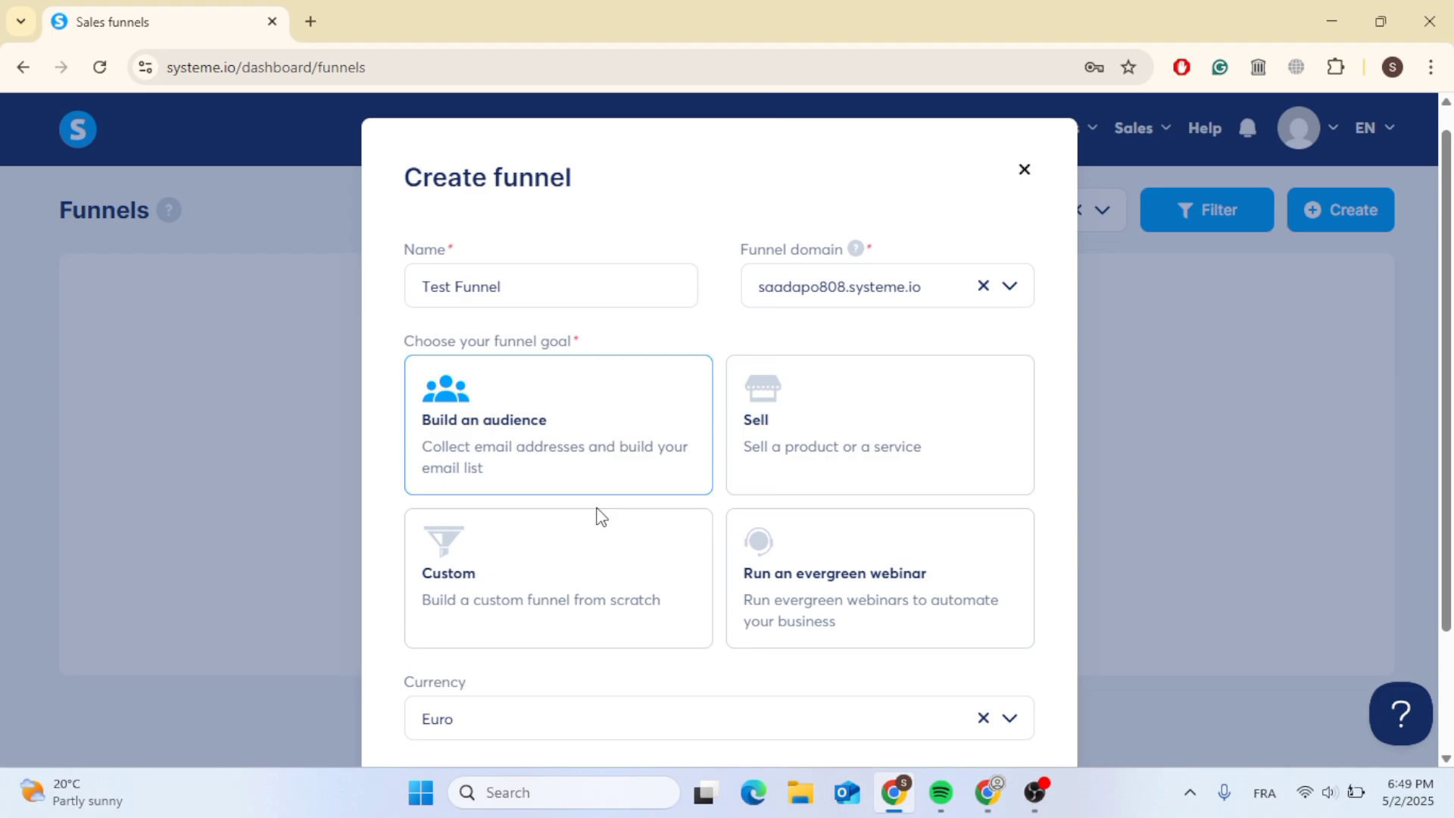
scroll(601, 517, "down", 2)
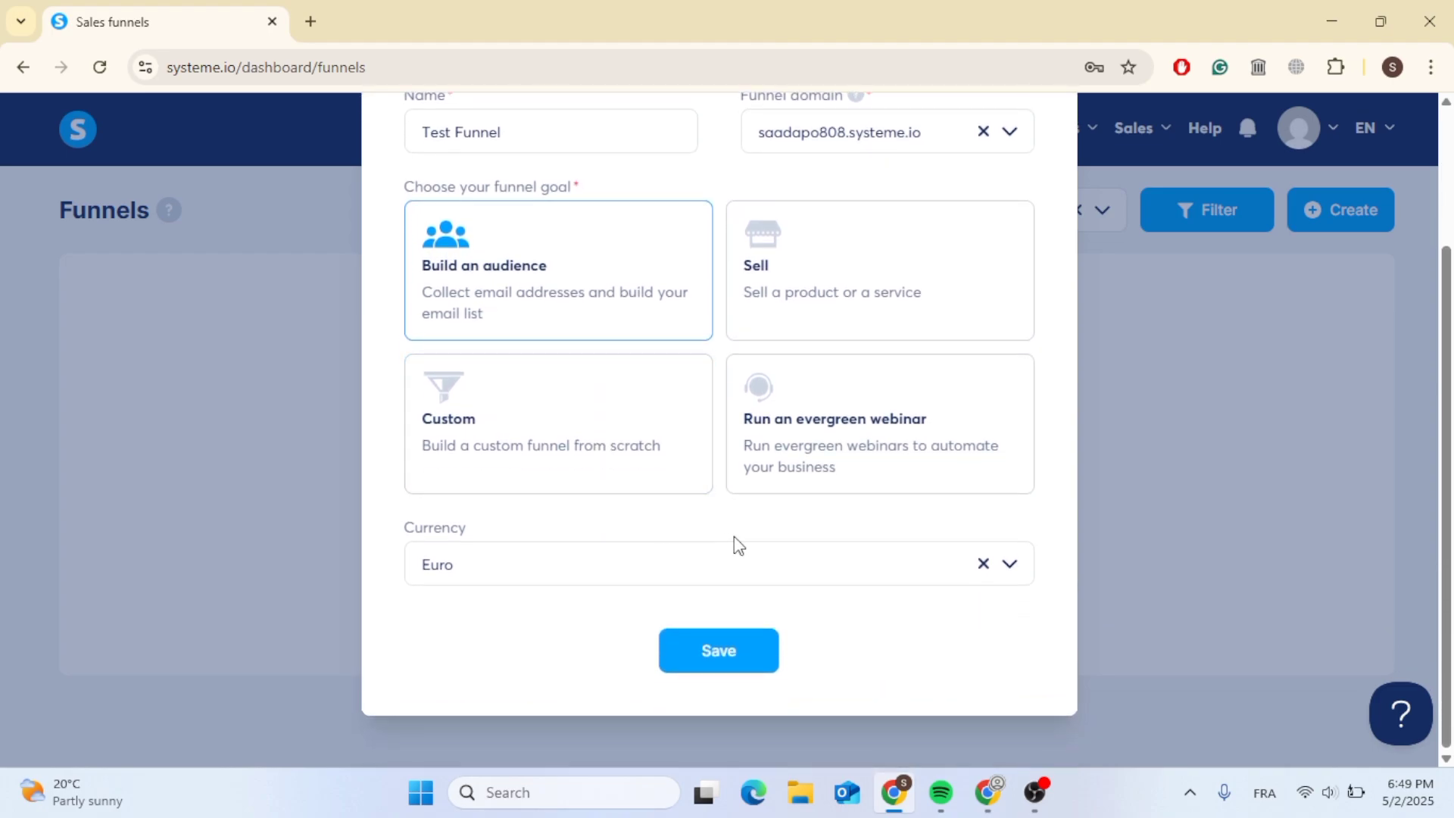
left_click(796, 579)
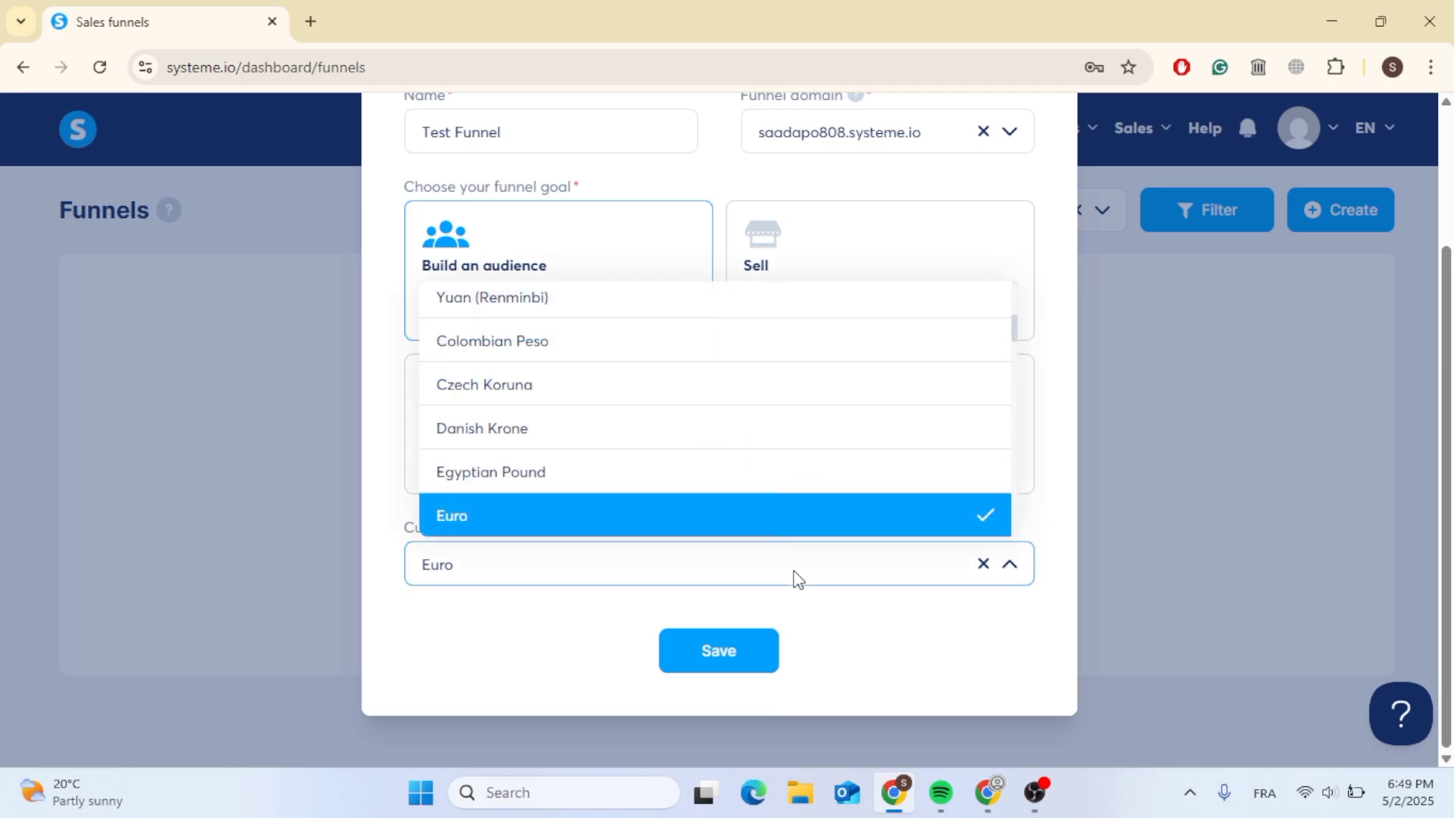
left_click(796, 578)
scroll(571, 582, "up", 1)
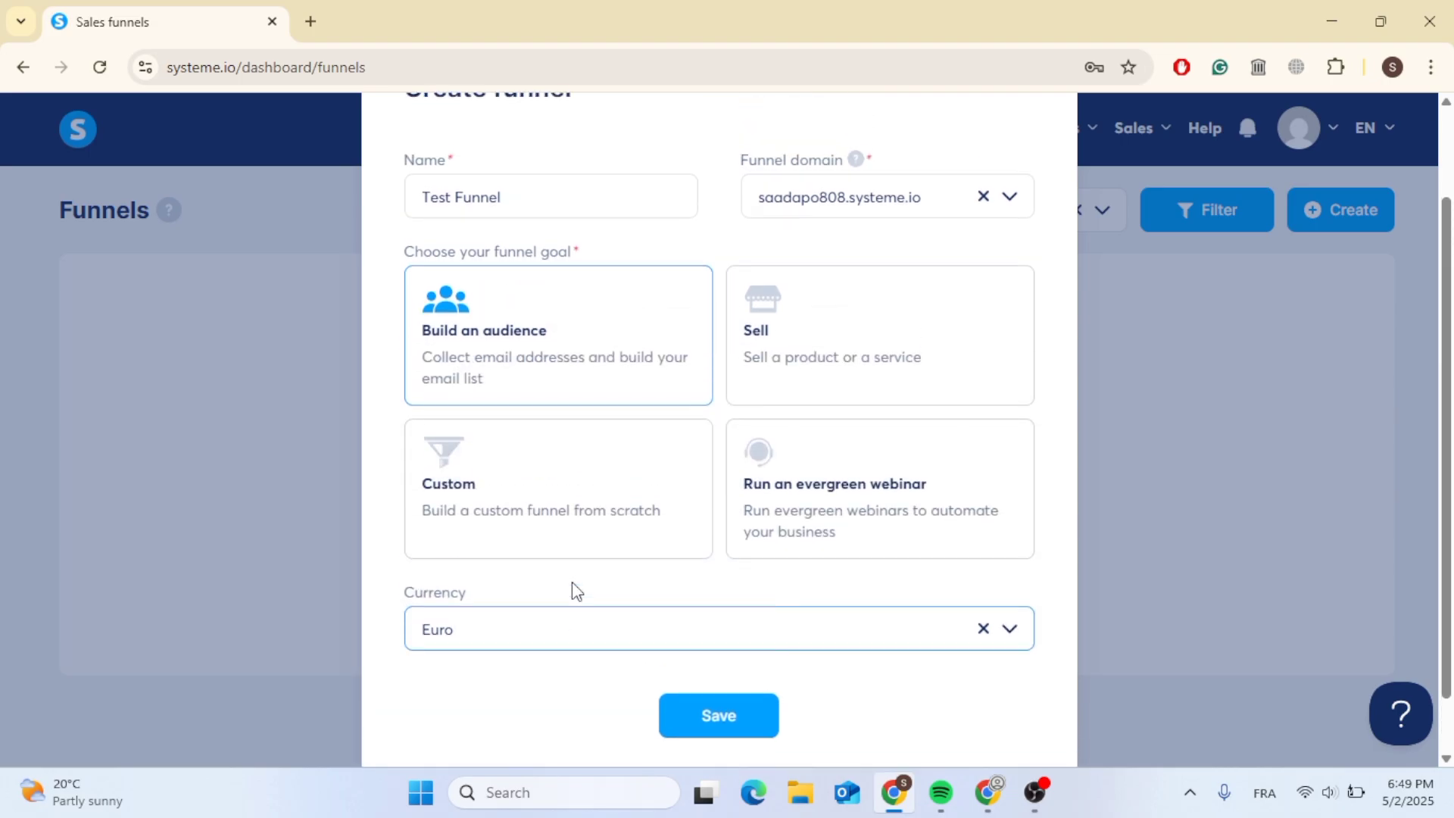
left_click(688, 719)
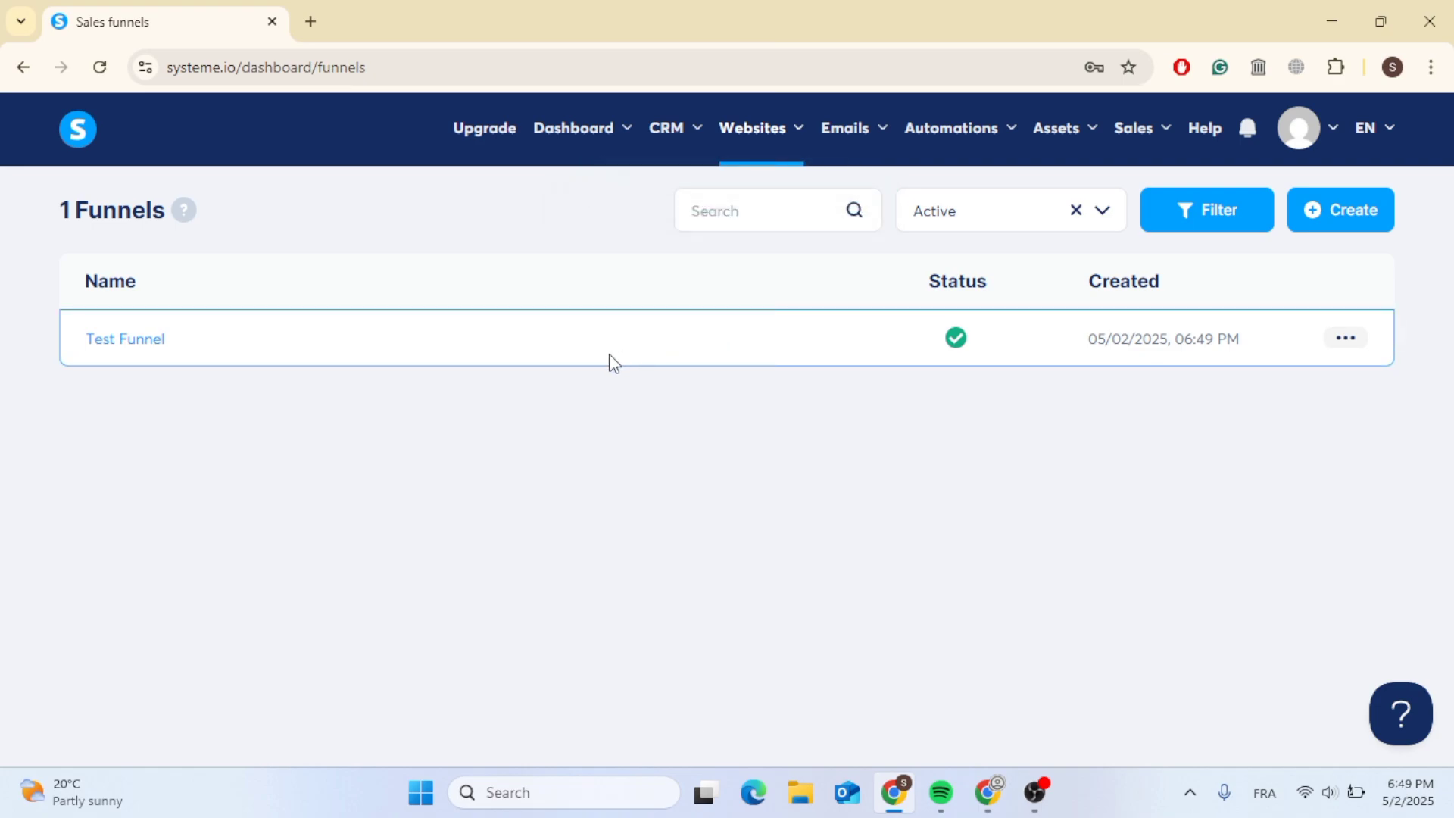
Dismiss the Test Funnel actions menu, then switch to OBS and back to the browser.
left_click(1345, 339)
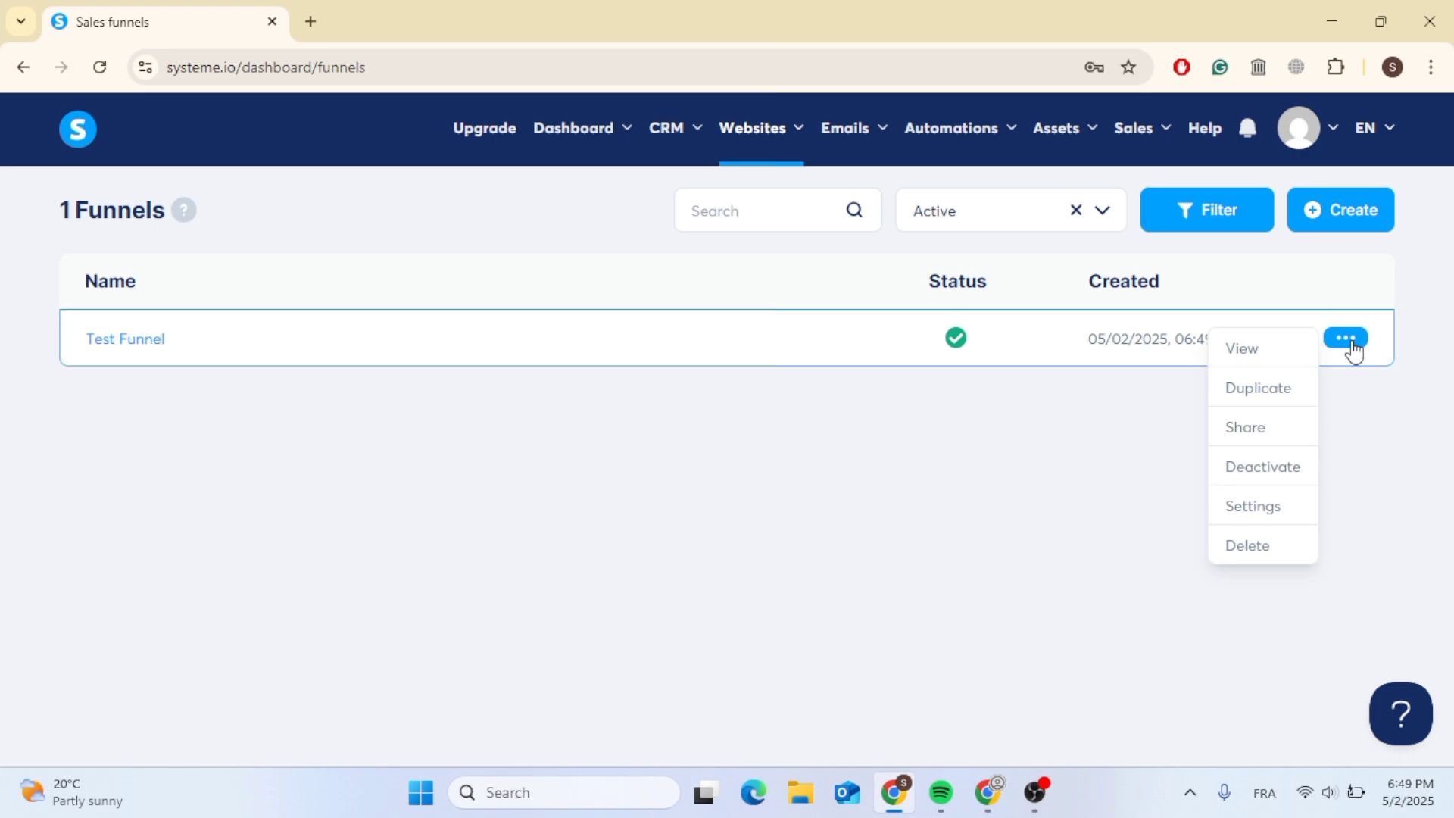
left_click(1030, 410)
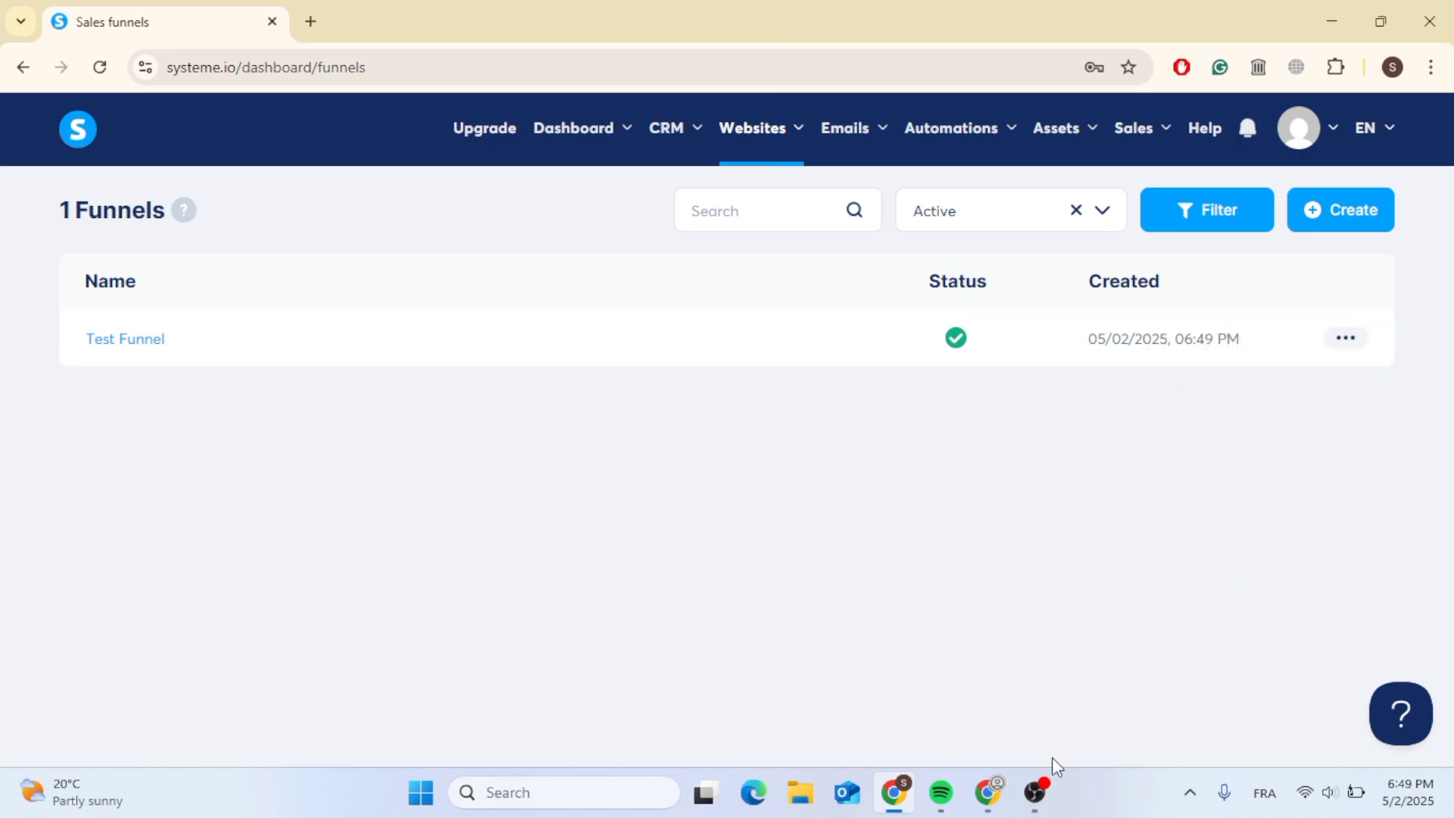
left_click(1034, 792)
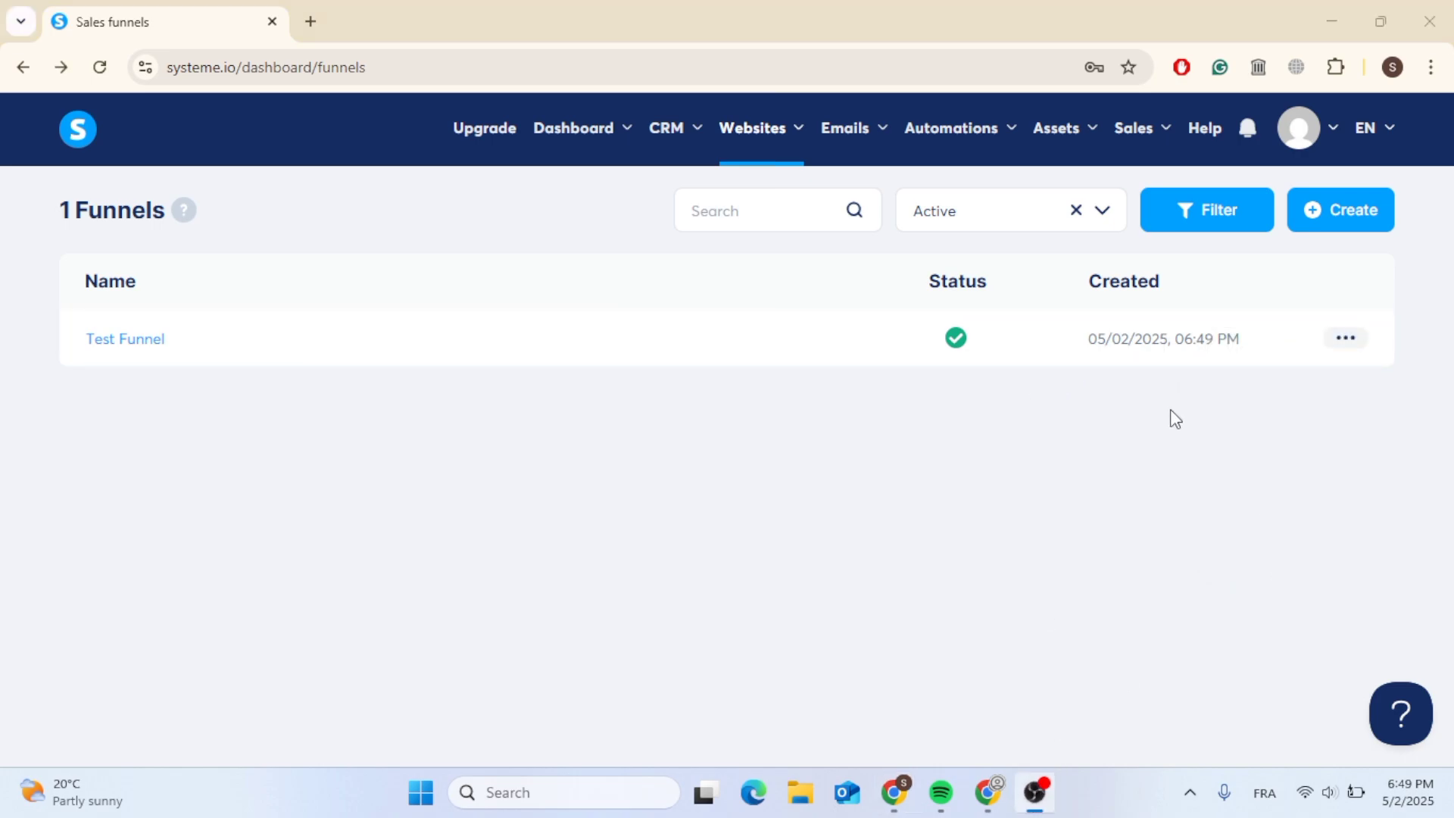
left_click(1160, 18)
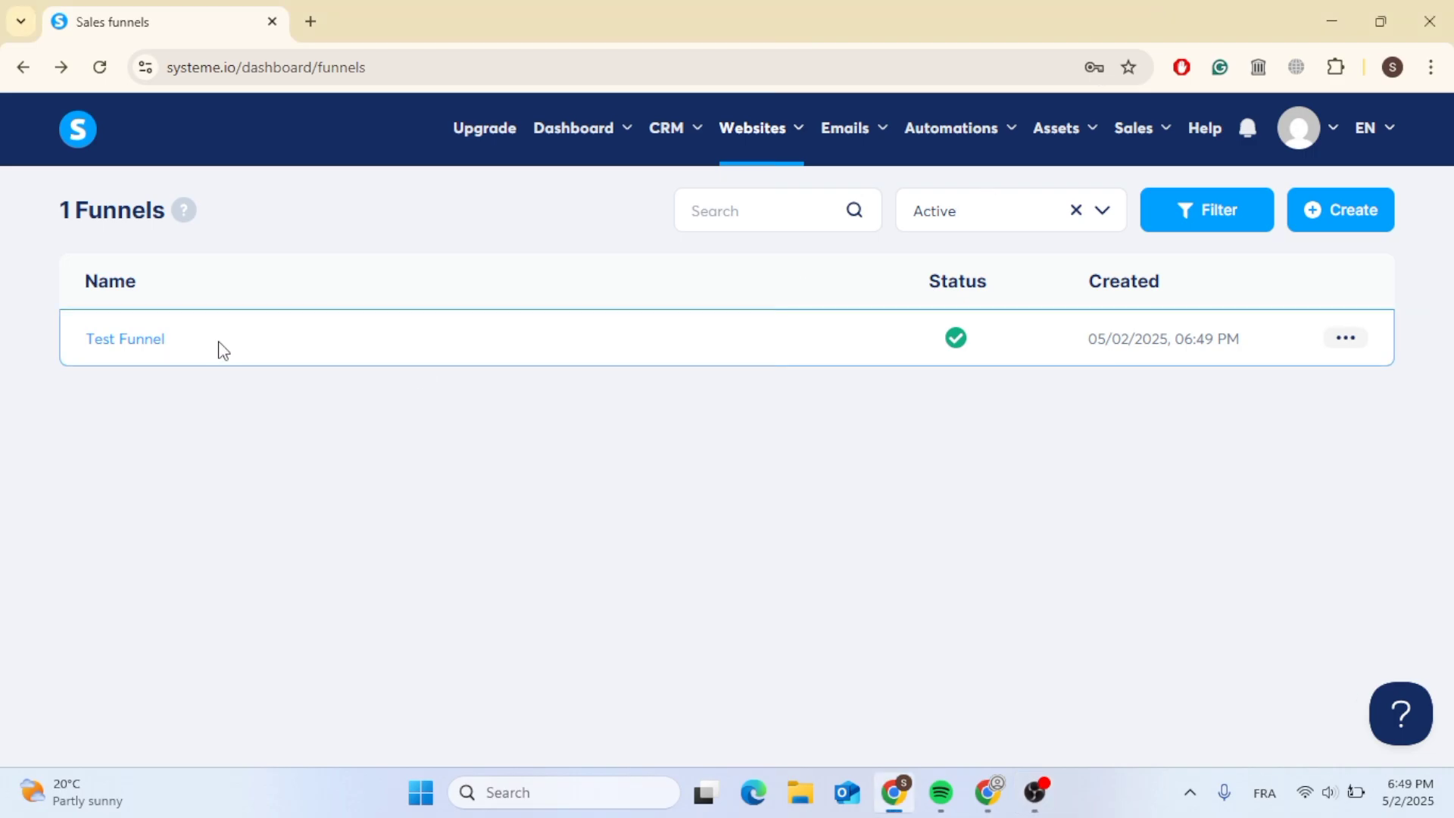
Open Test Funnel and scroll through its Configuration template gallery.
left_click(107, 347)
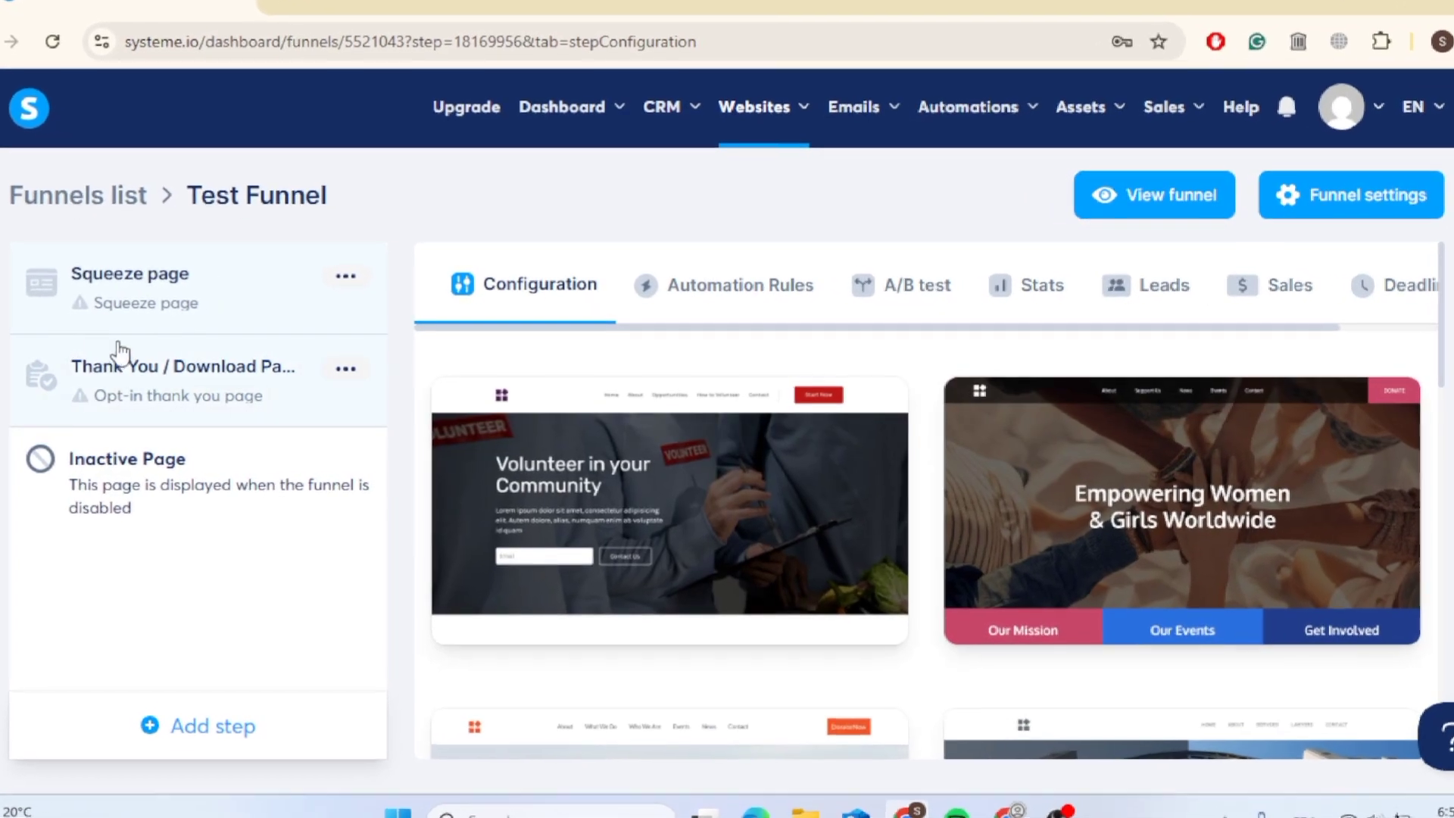
mouse_move(454, 394)
scroll(427, 386, "down", 10)
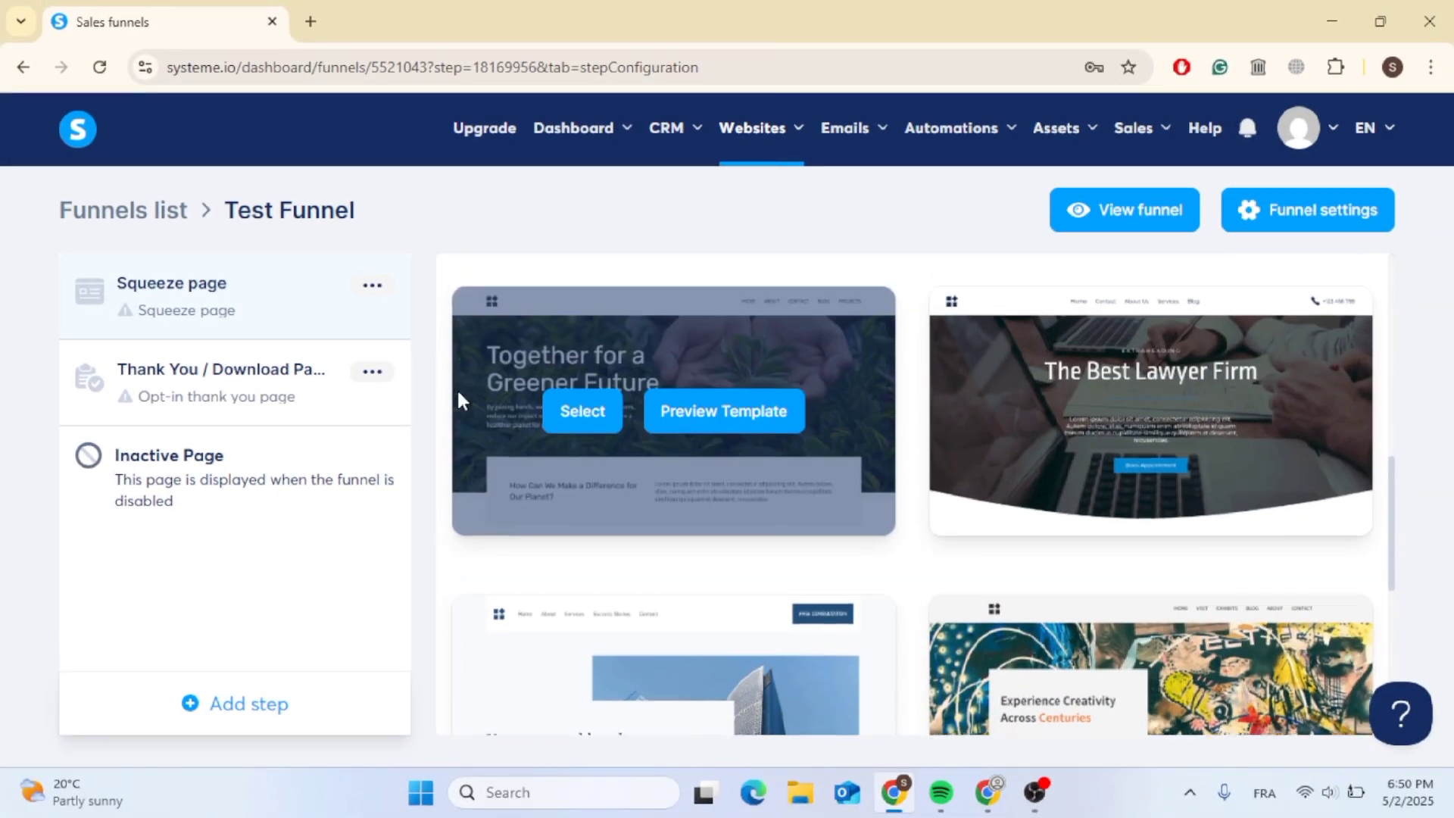
scroll(462, 400, "up", 10)
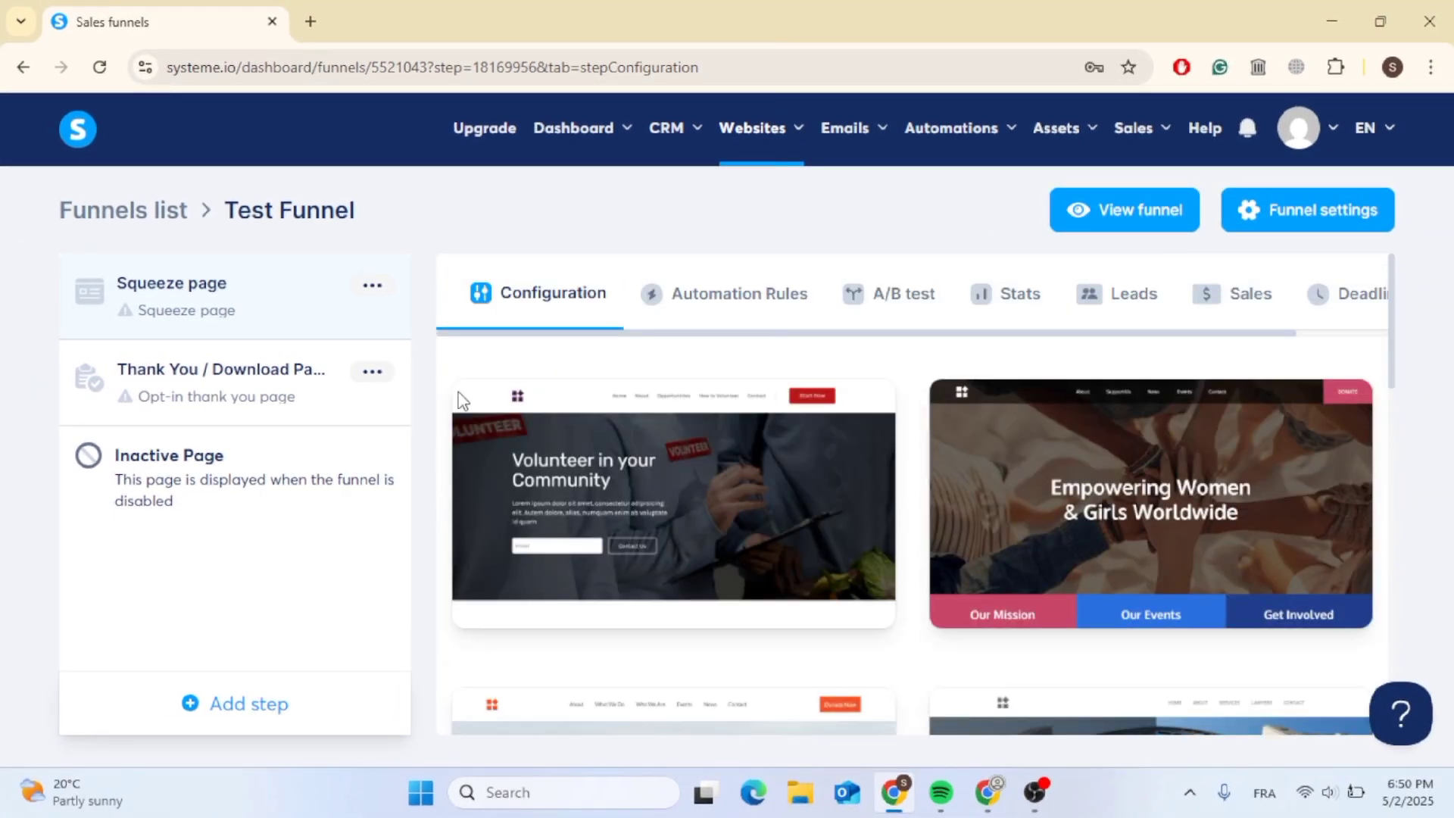
Start a new funnel step named 'landing page' and browse the step-type list.
left_click(239, 708)
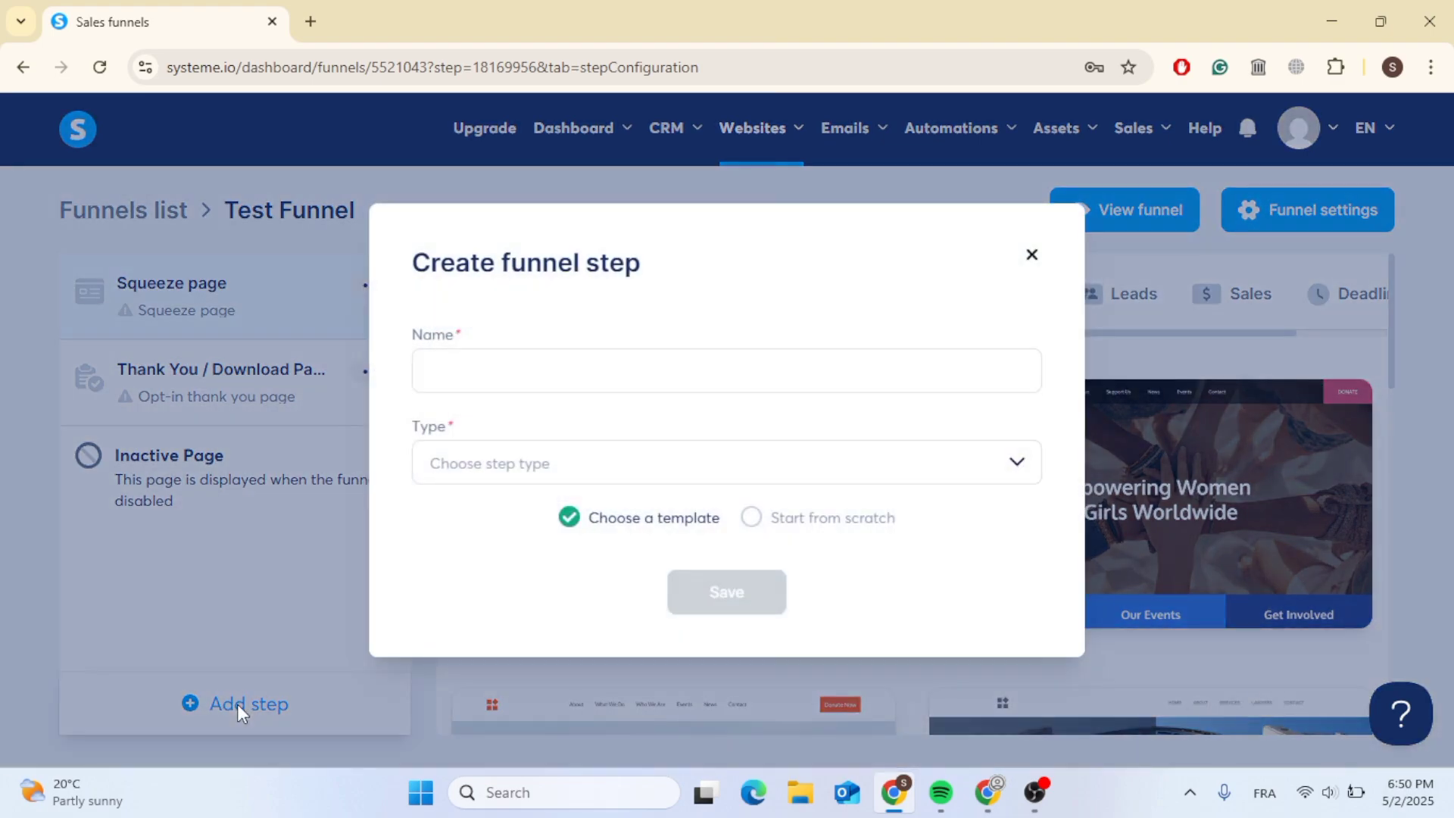
left_click(576, 386)
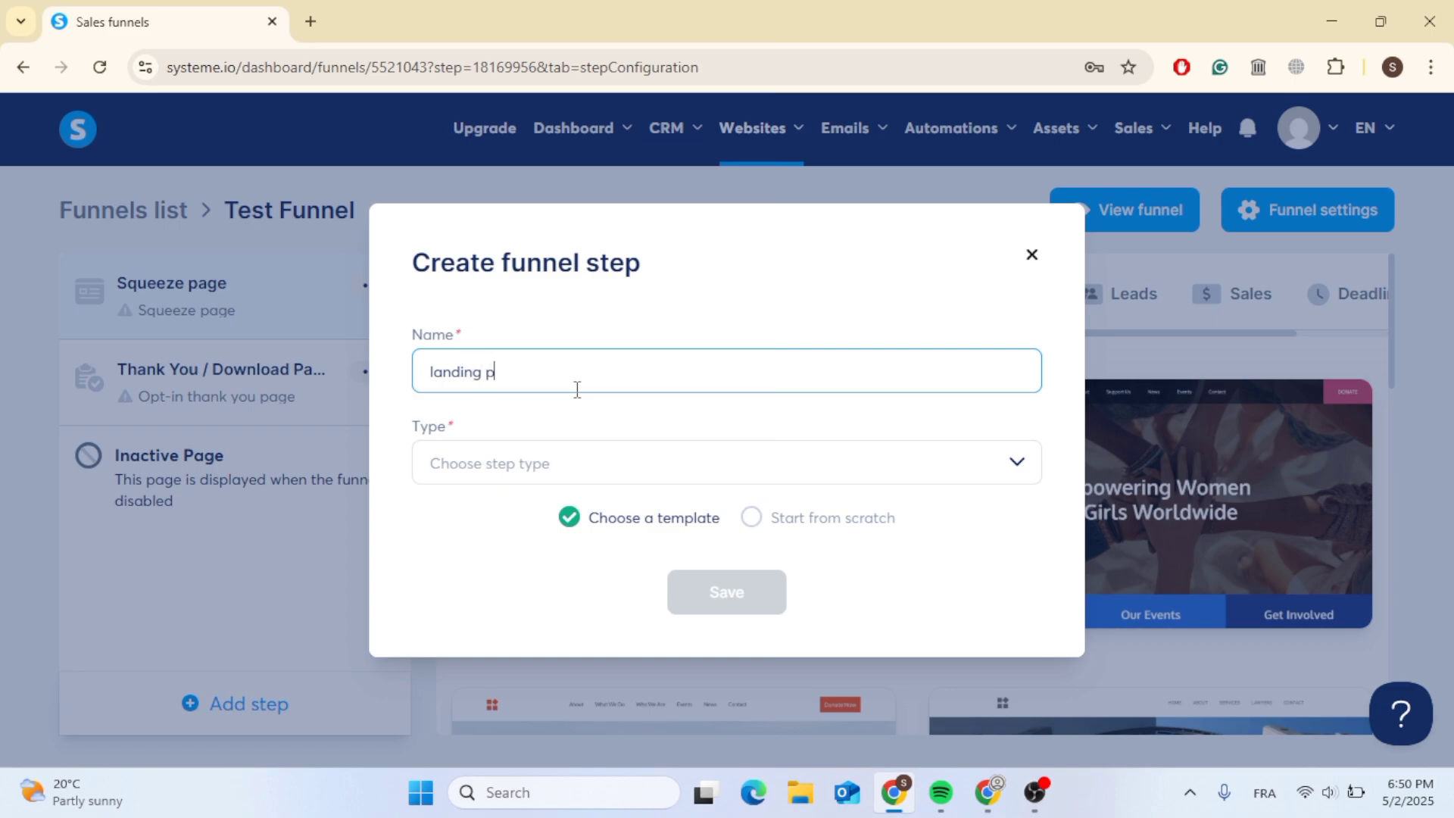
left_click(596, 425)
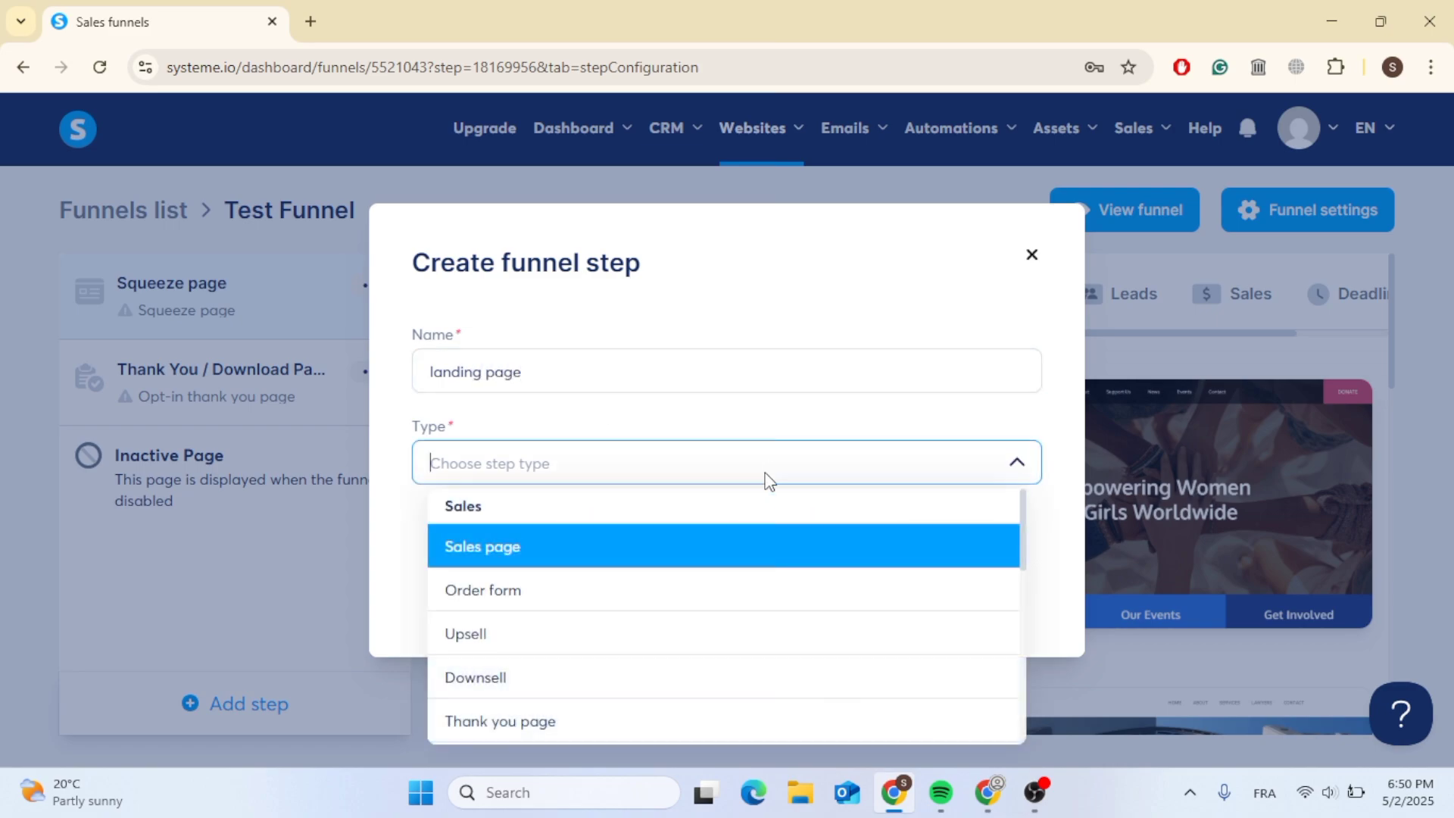
scroll(662, 649, "down", 5)
scroll(661, 640, "down", 4)
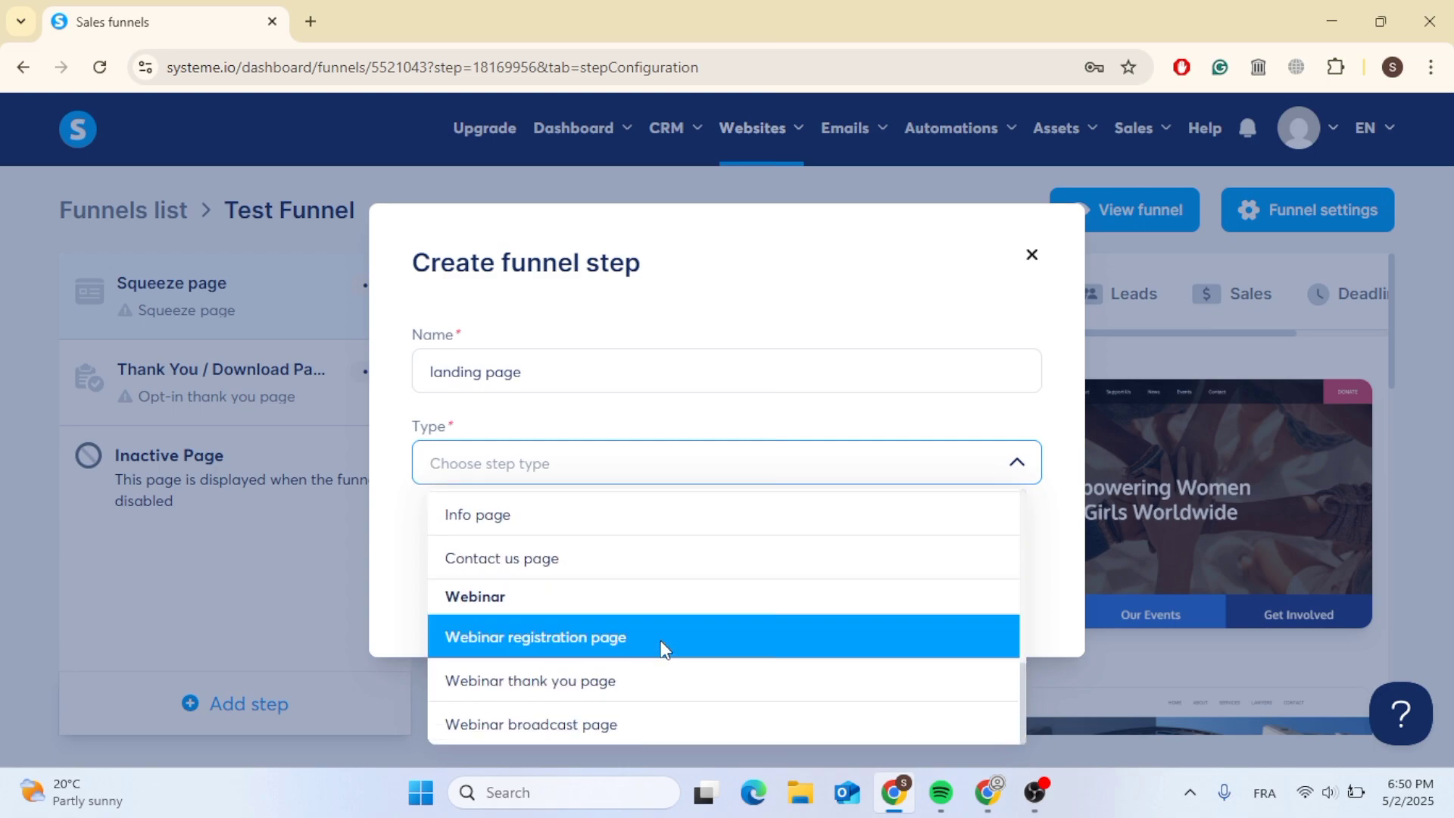
scroll(661, 641, "up", 5)
scroll(625, 666, "down", 1)
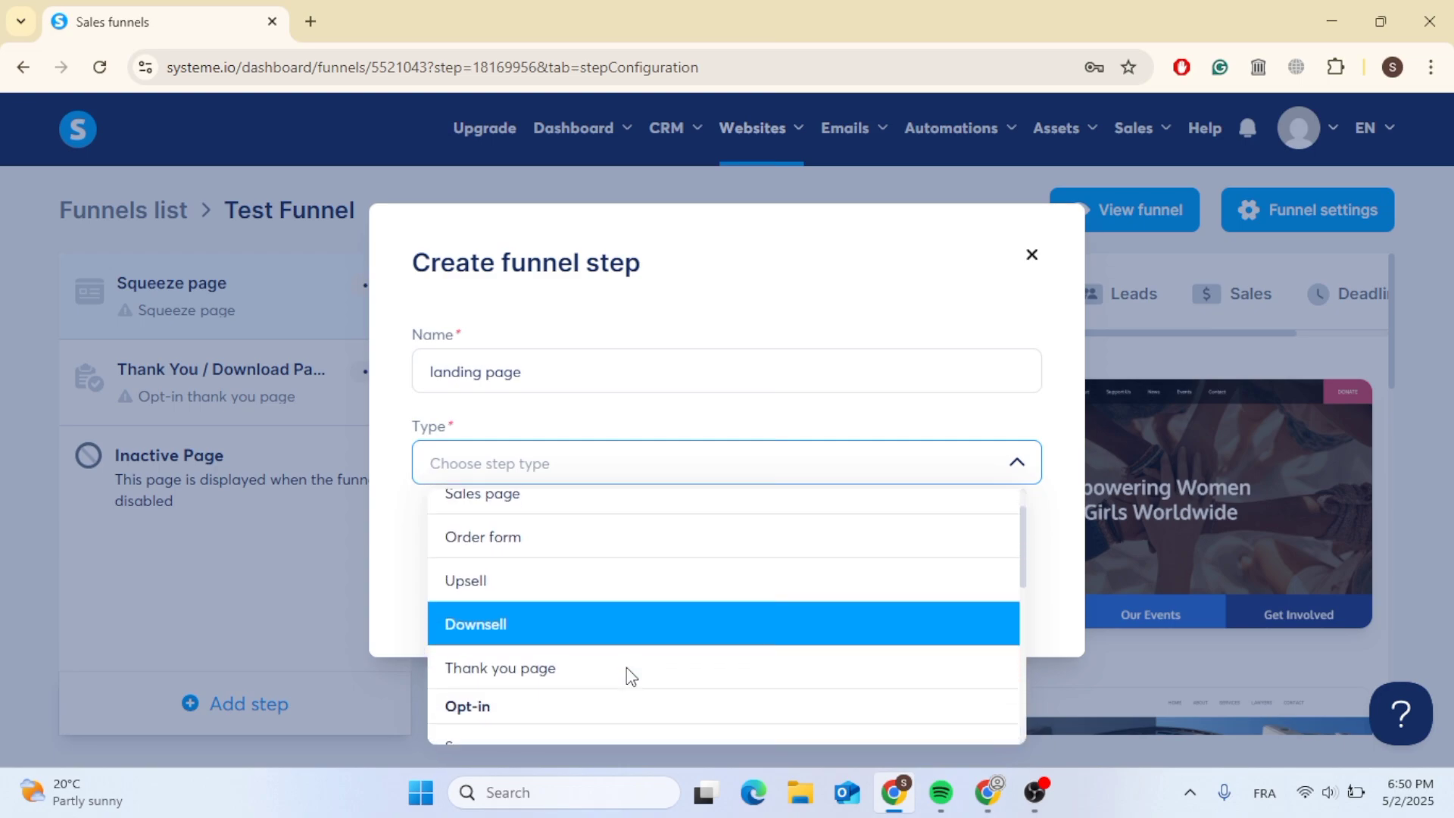
Set the step type to Sales page and save the landing page step.
left_click(624, 462)
type("lo")
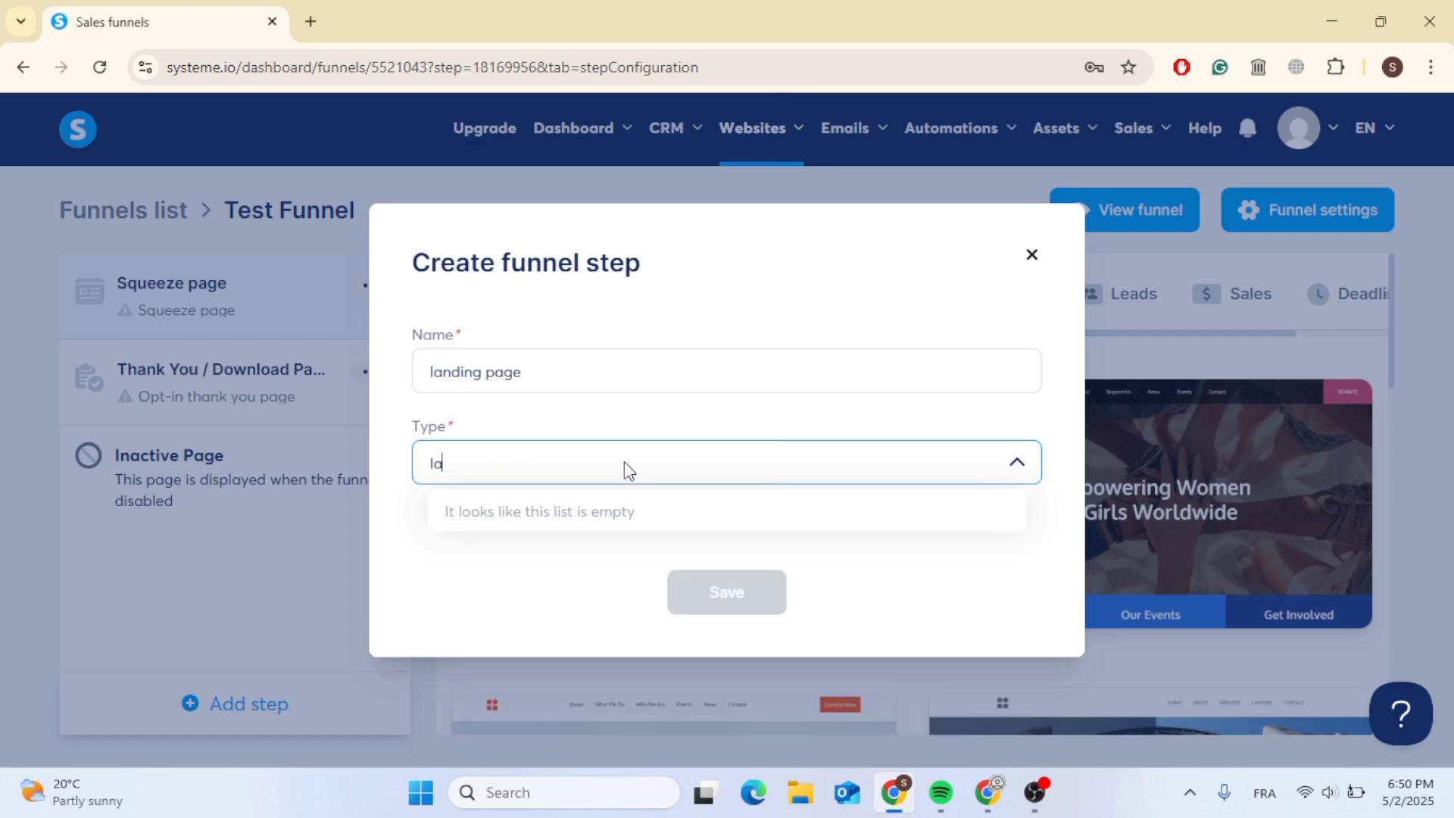
type("n")
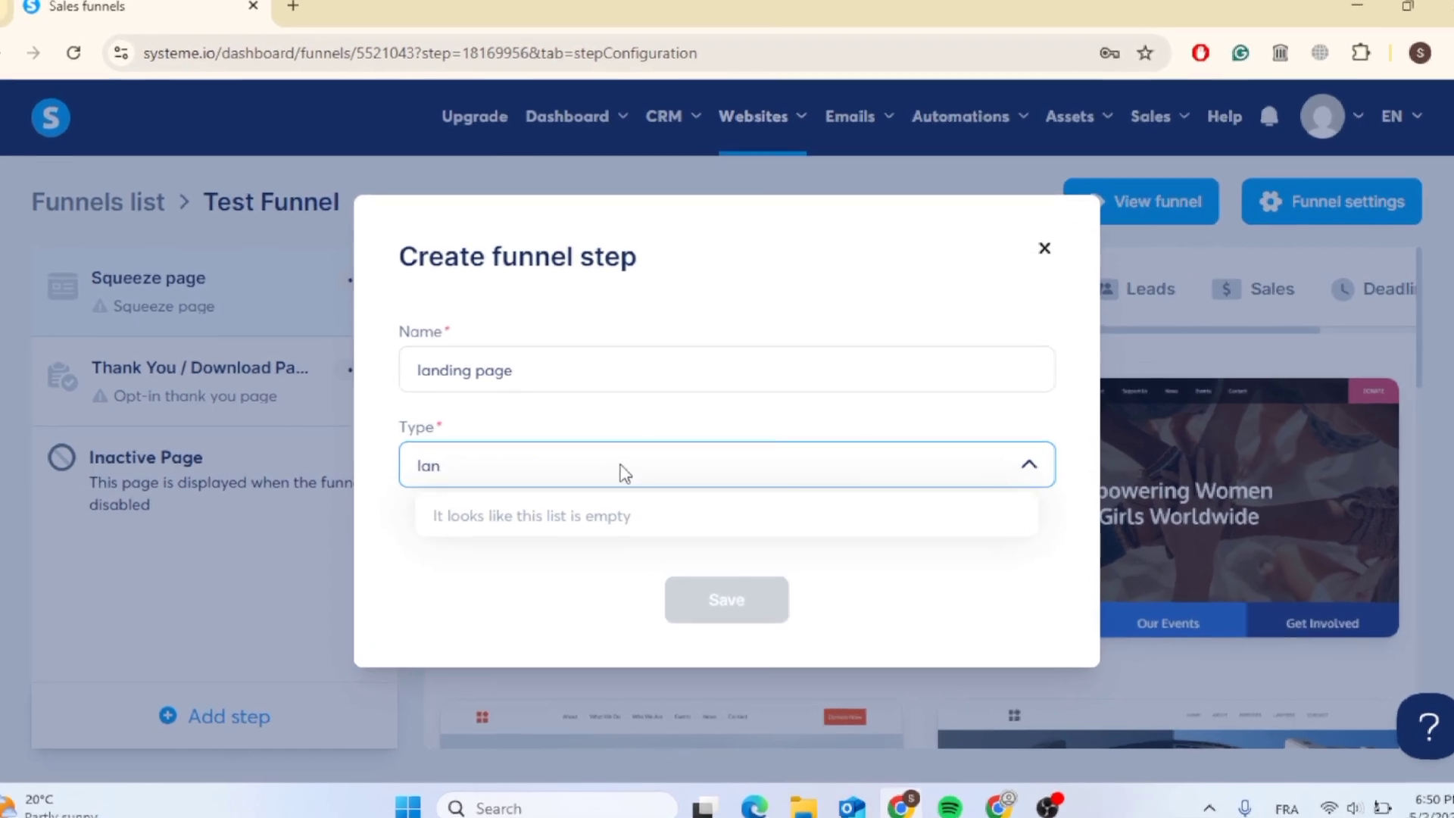
key("BackSpace")
key("BackSpace")
key("BackSpace")
scroll(644, 685, "down", 1)
scroll(617, 703, "up", 1)
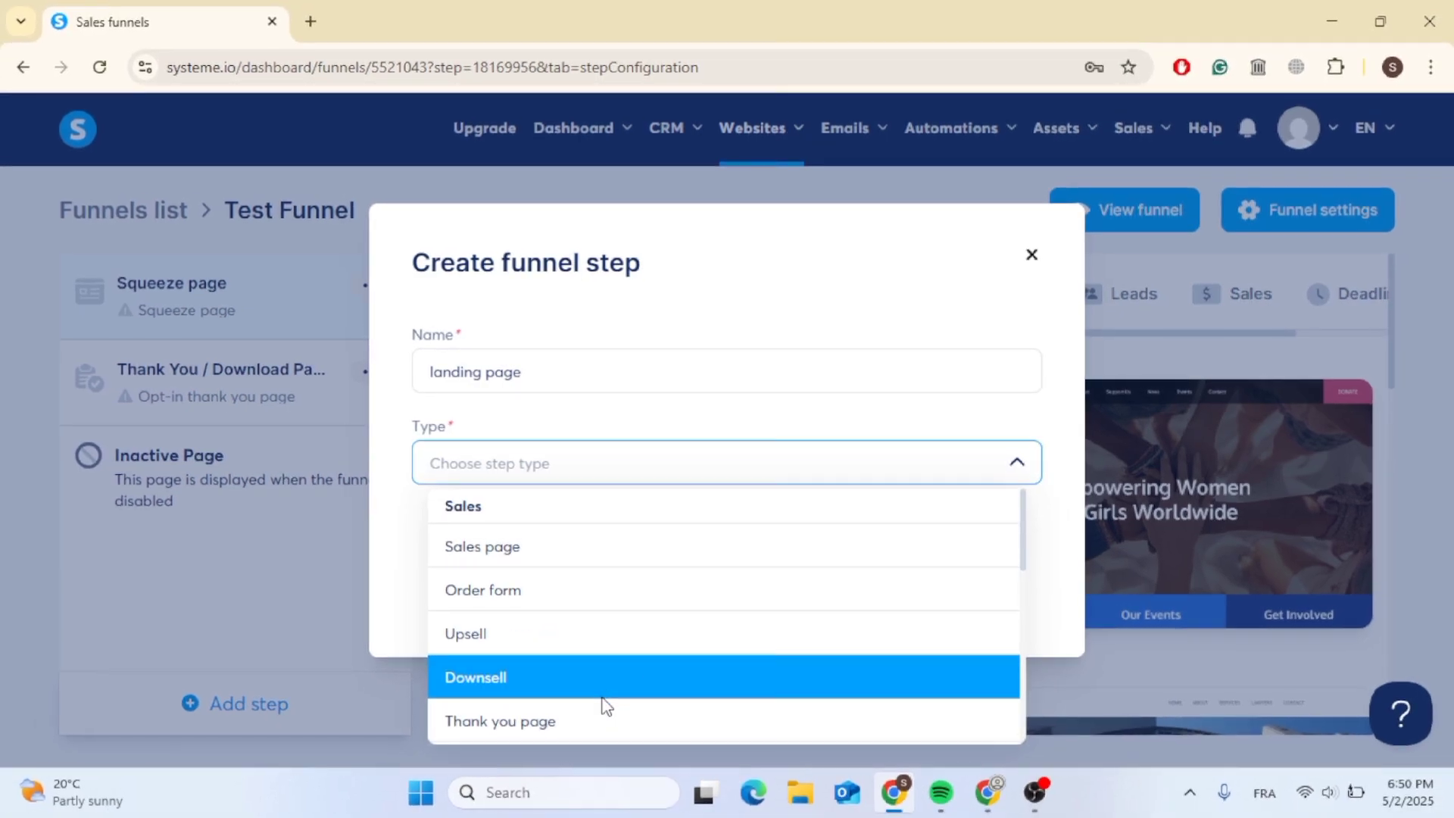
left_click(576, 545)
left_click(750, 589)
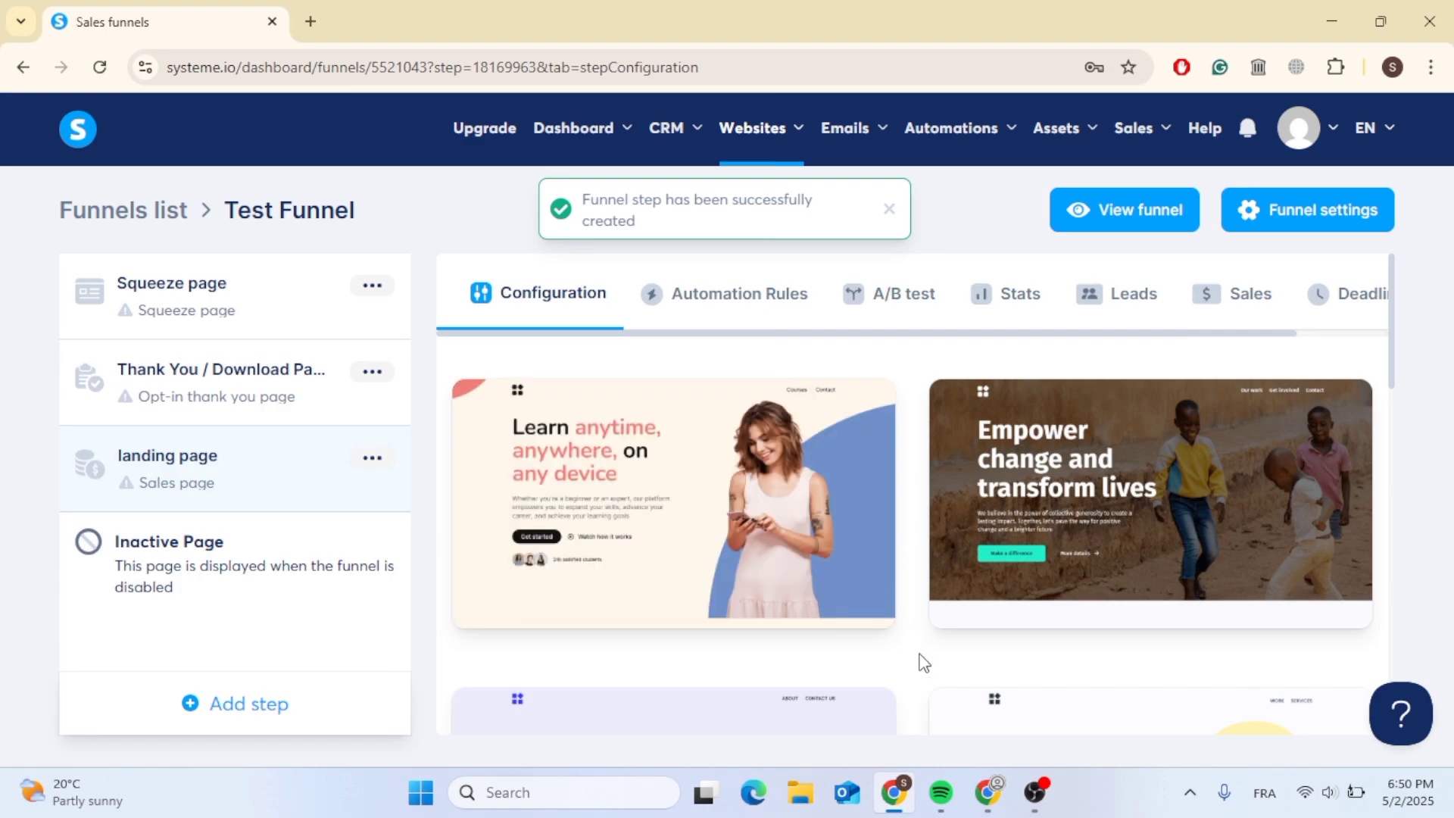
scroll(923, 663, "down", 5)
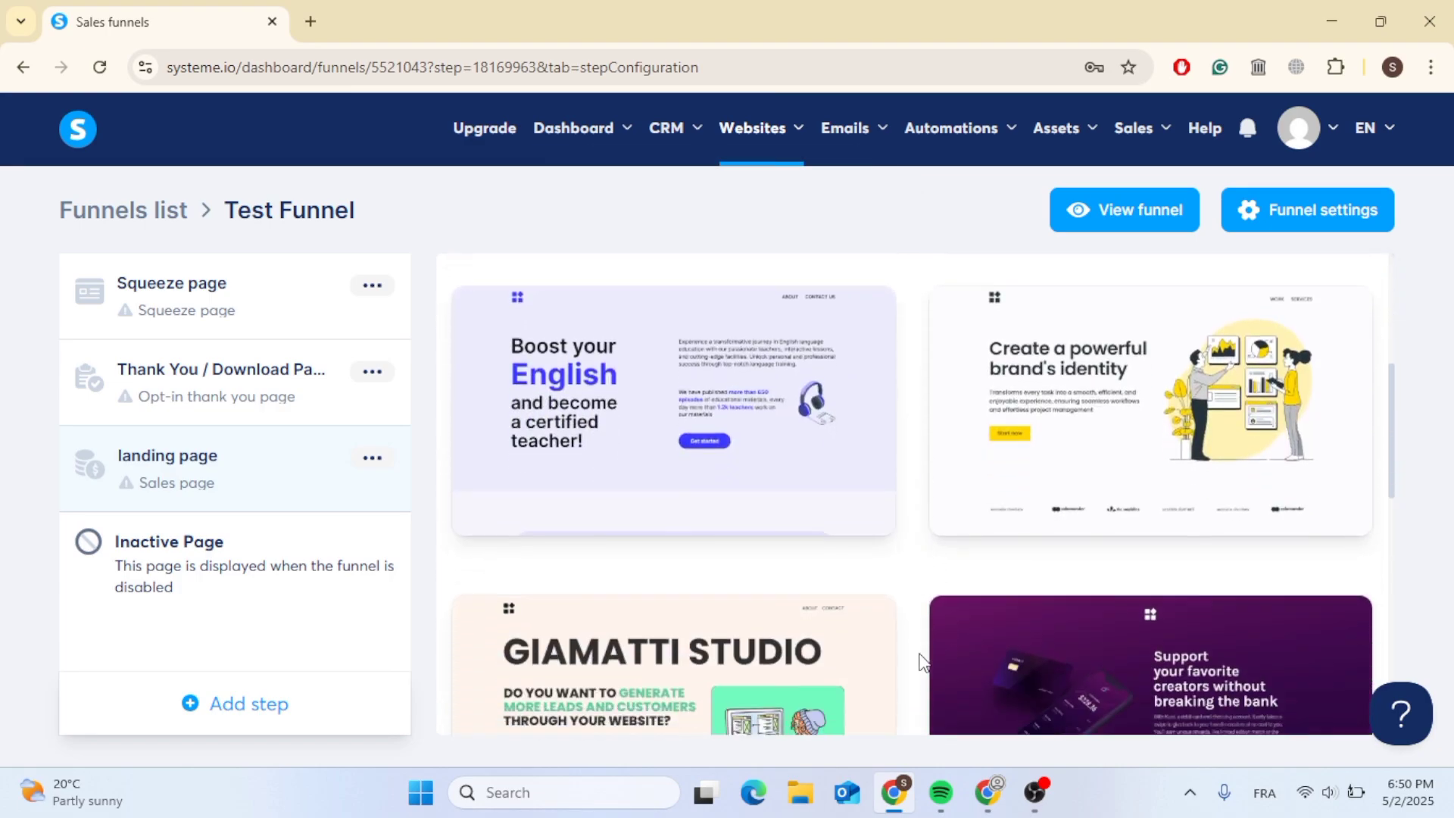
scroll(924, 663, "down", 5)
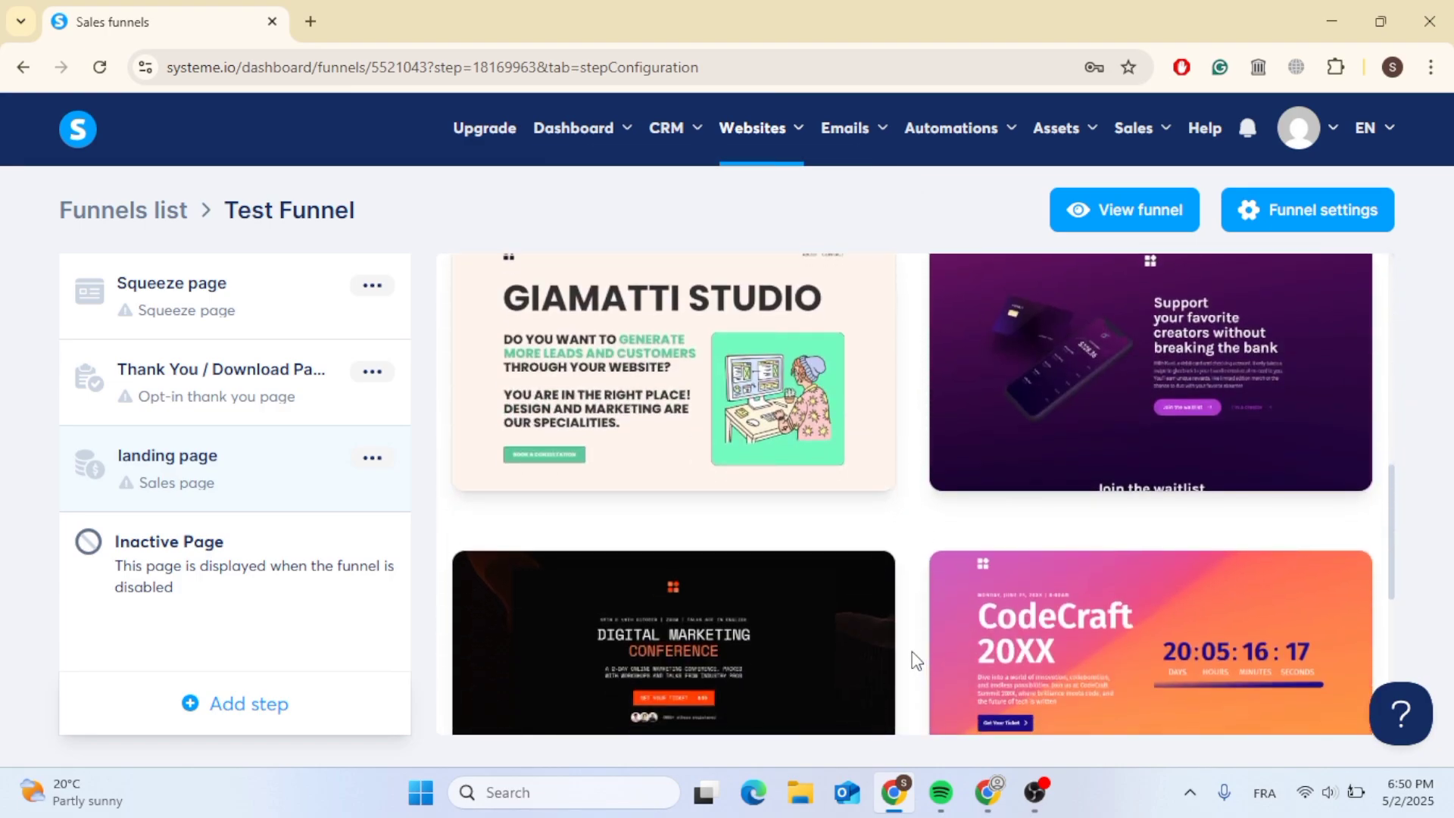
scroll(916, 661, "down", 3)
scroll(916, 661, "up", 3)
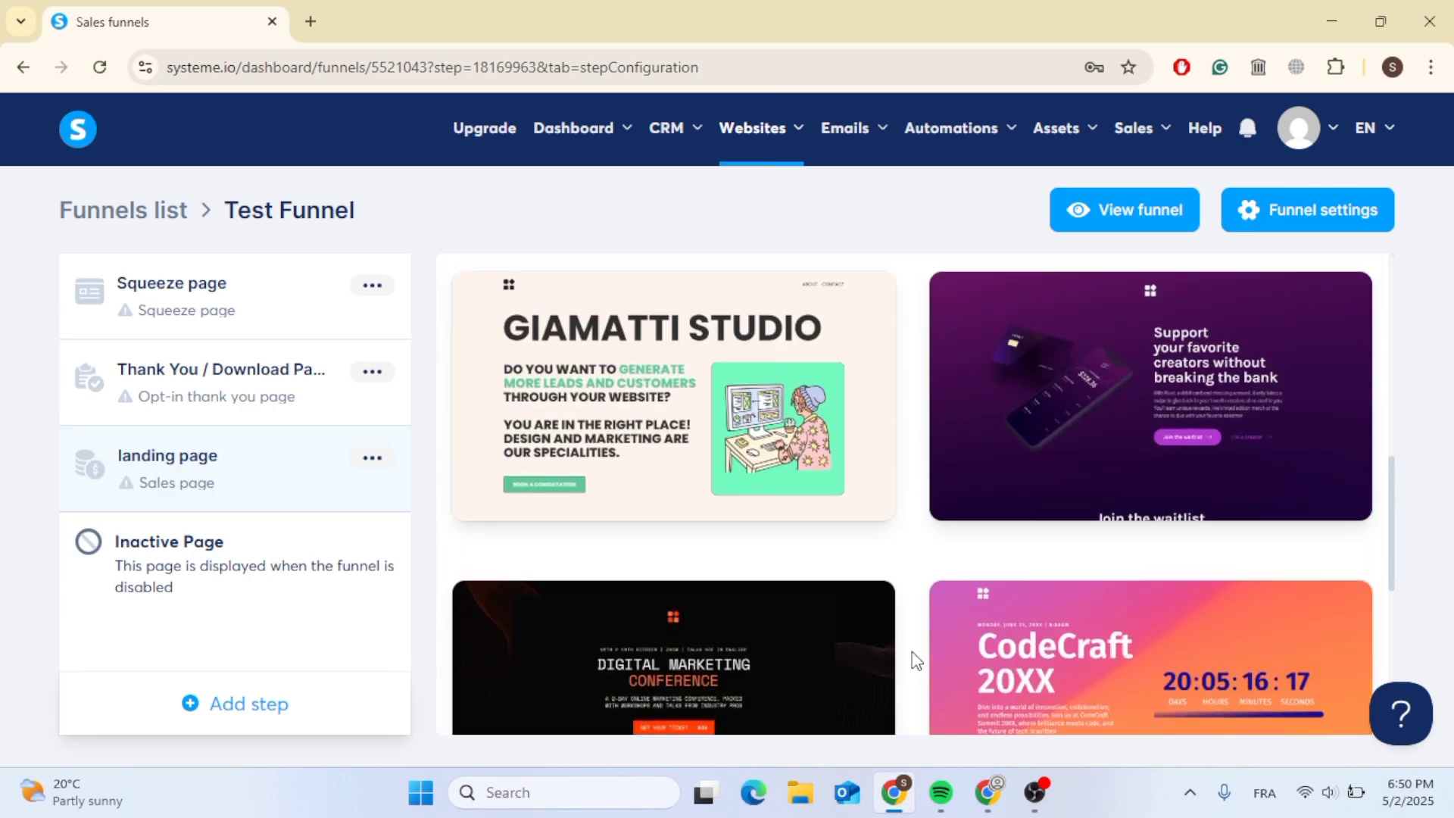
scroll(916, 661, "up", 10)
scroll(916, 661, "down", 15)
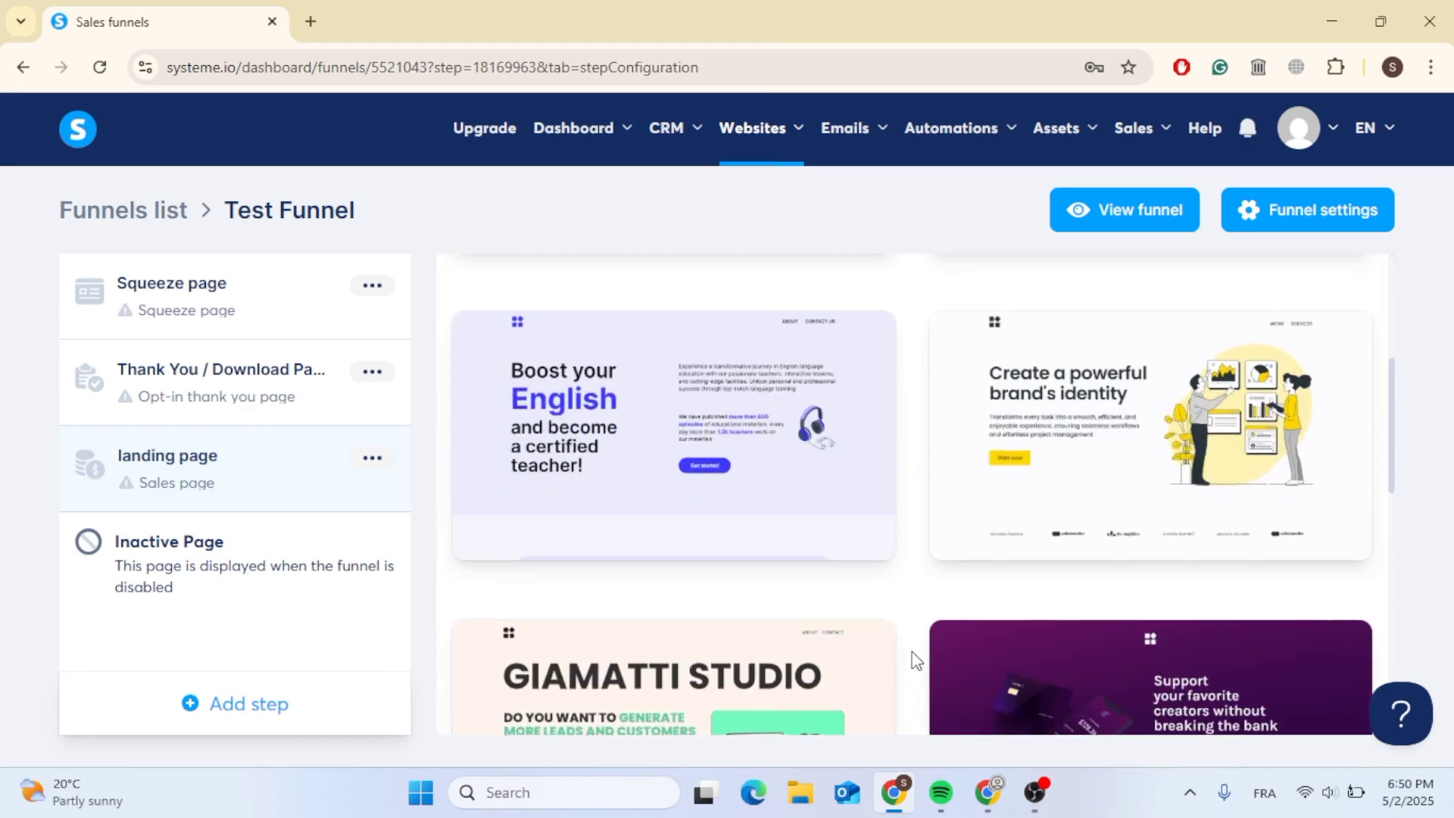
scroll(916, 661, "up", 15)
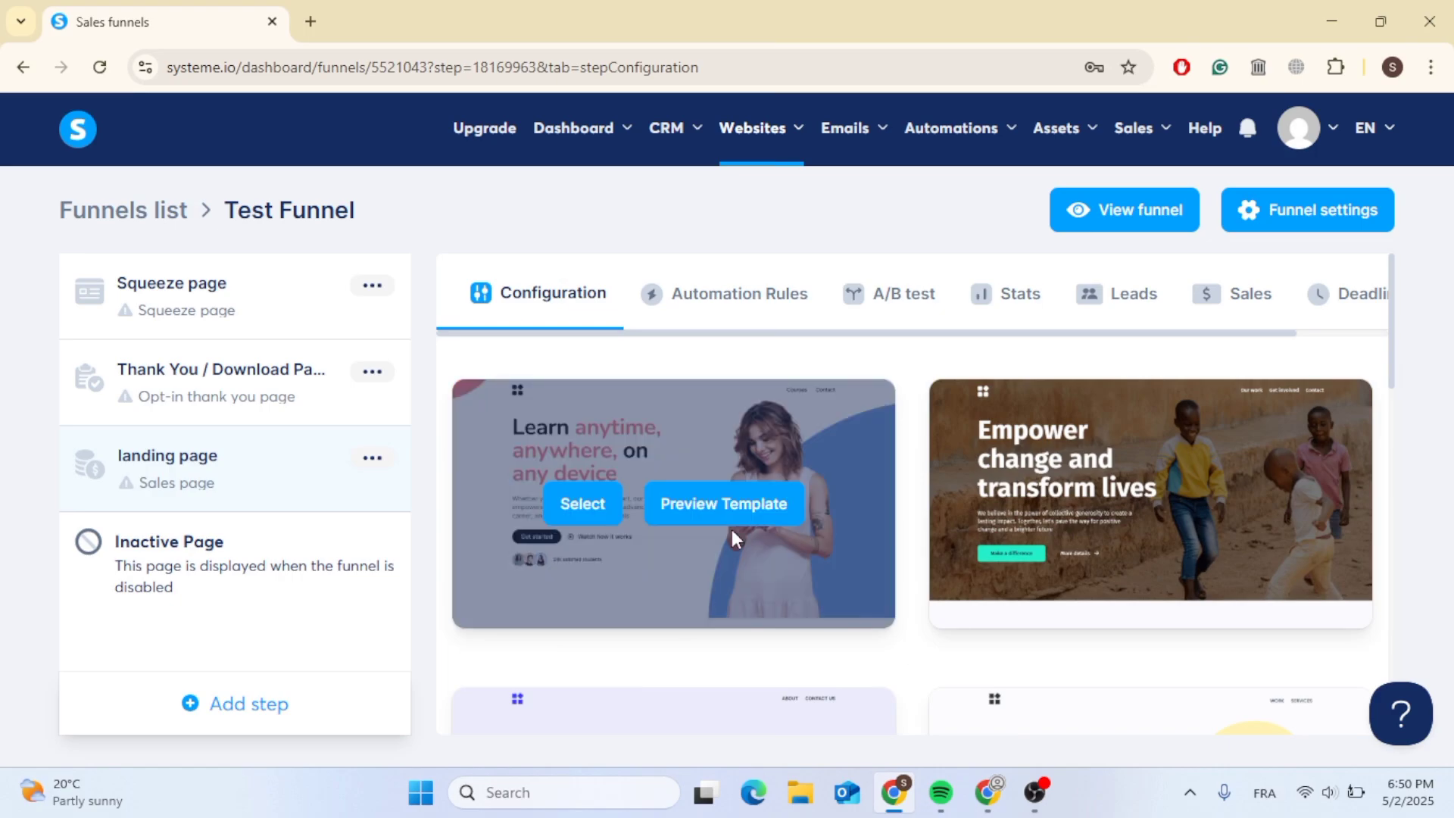
Apply the 'Learn anytime, anywhere, on any device' template to the landing page step.
left_click(578, 506)
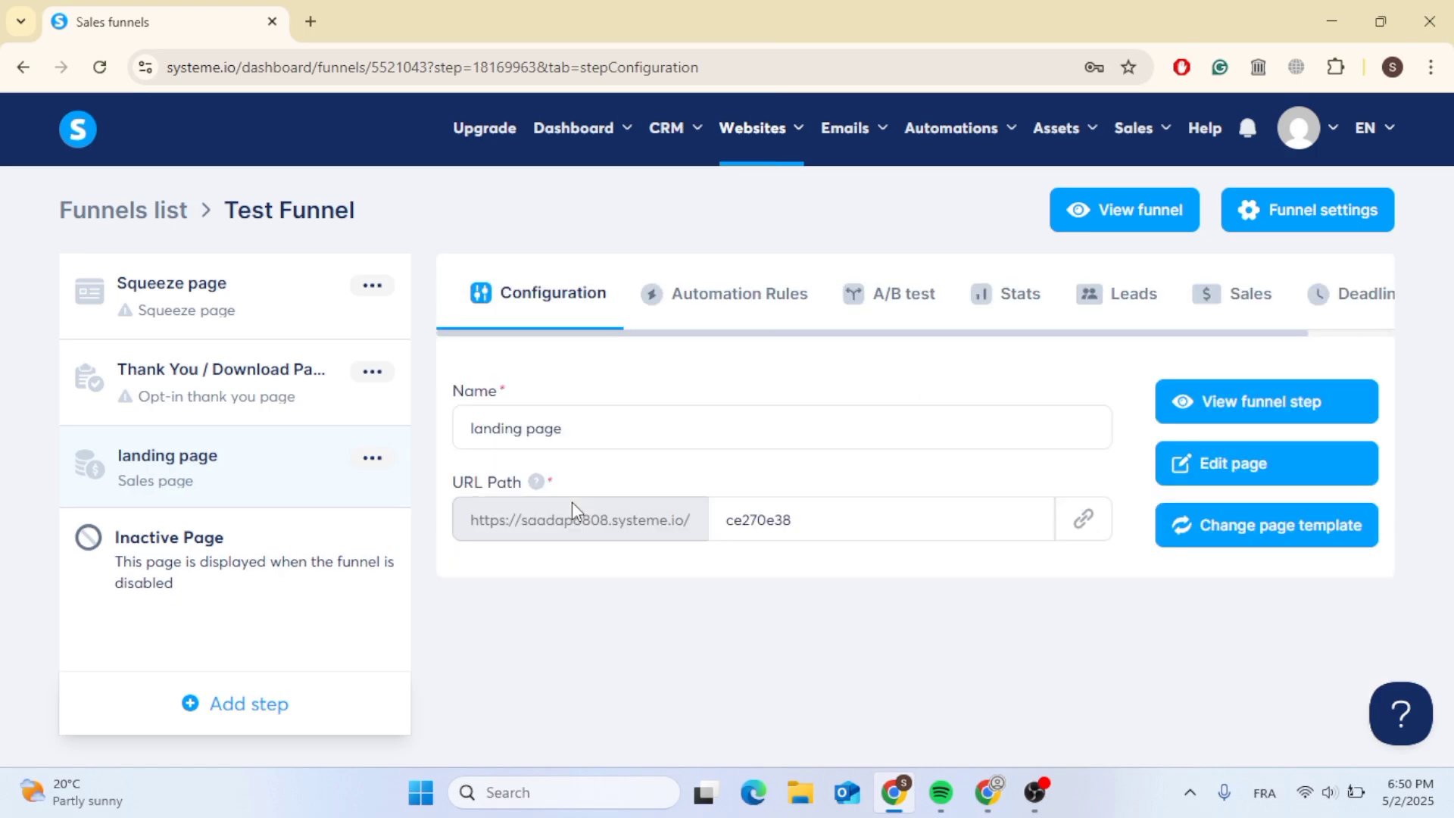
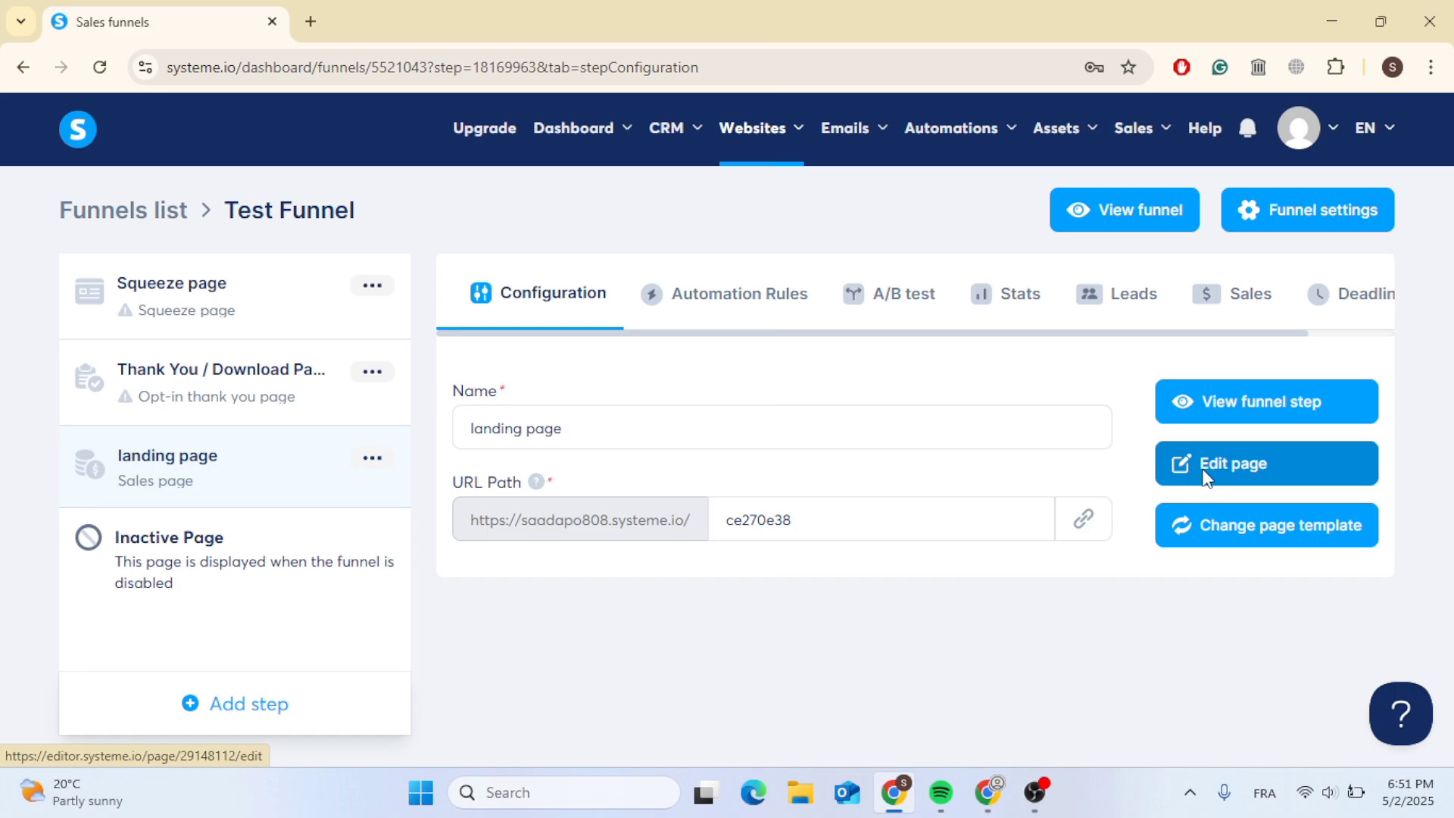
Open the Test Funnel landing page in the editor and browse its preview, Elements and Blocks.
left_click(1206, 477)
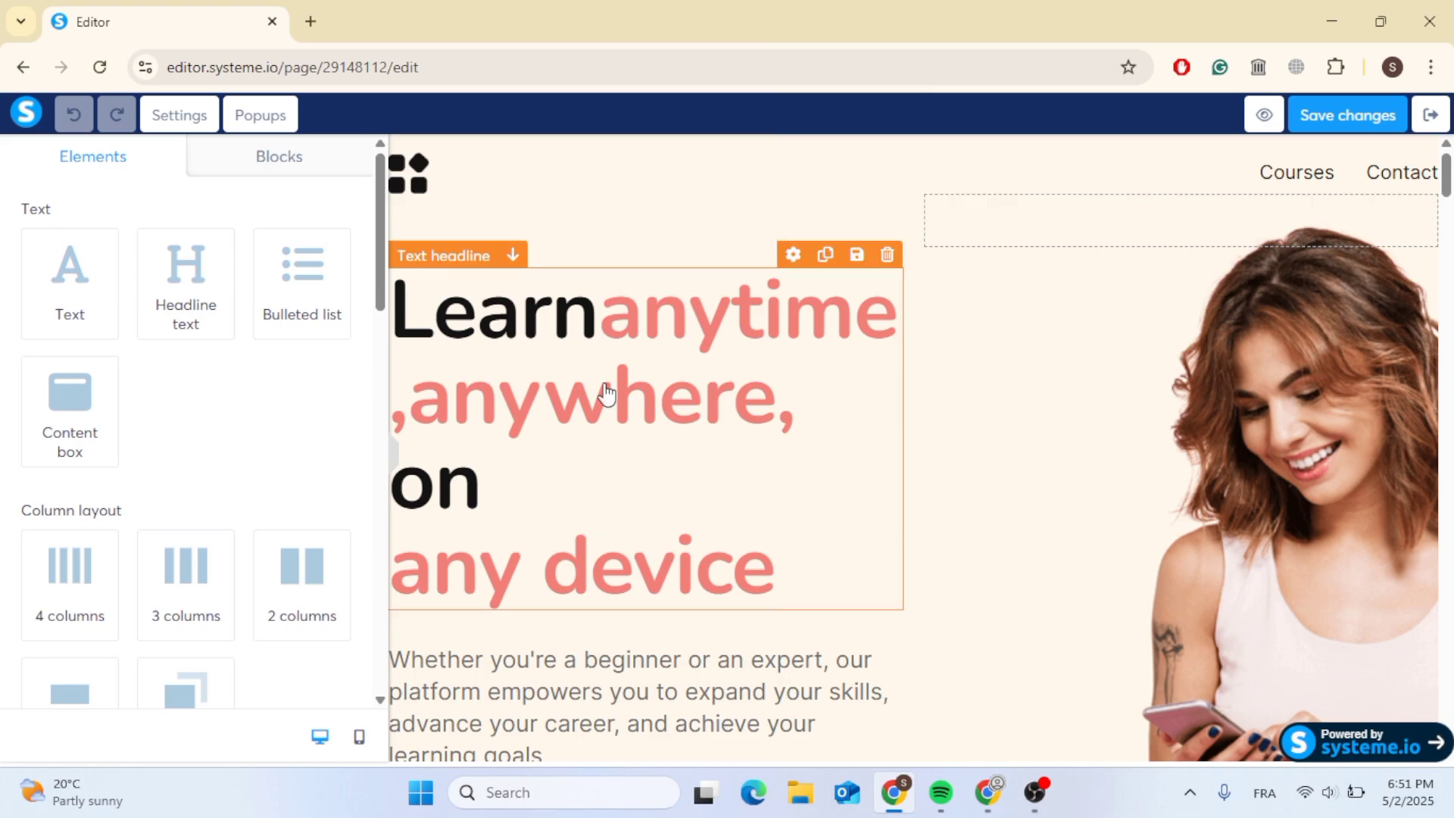
scroll(652, 633, "down", 8)
scroll(655, 635, "down", 10)
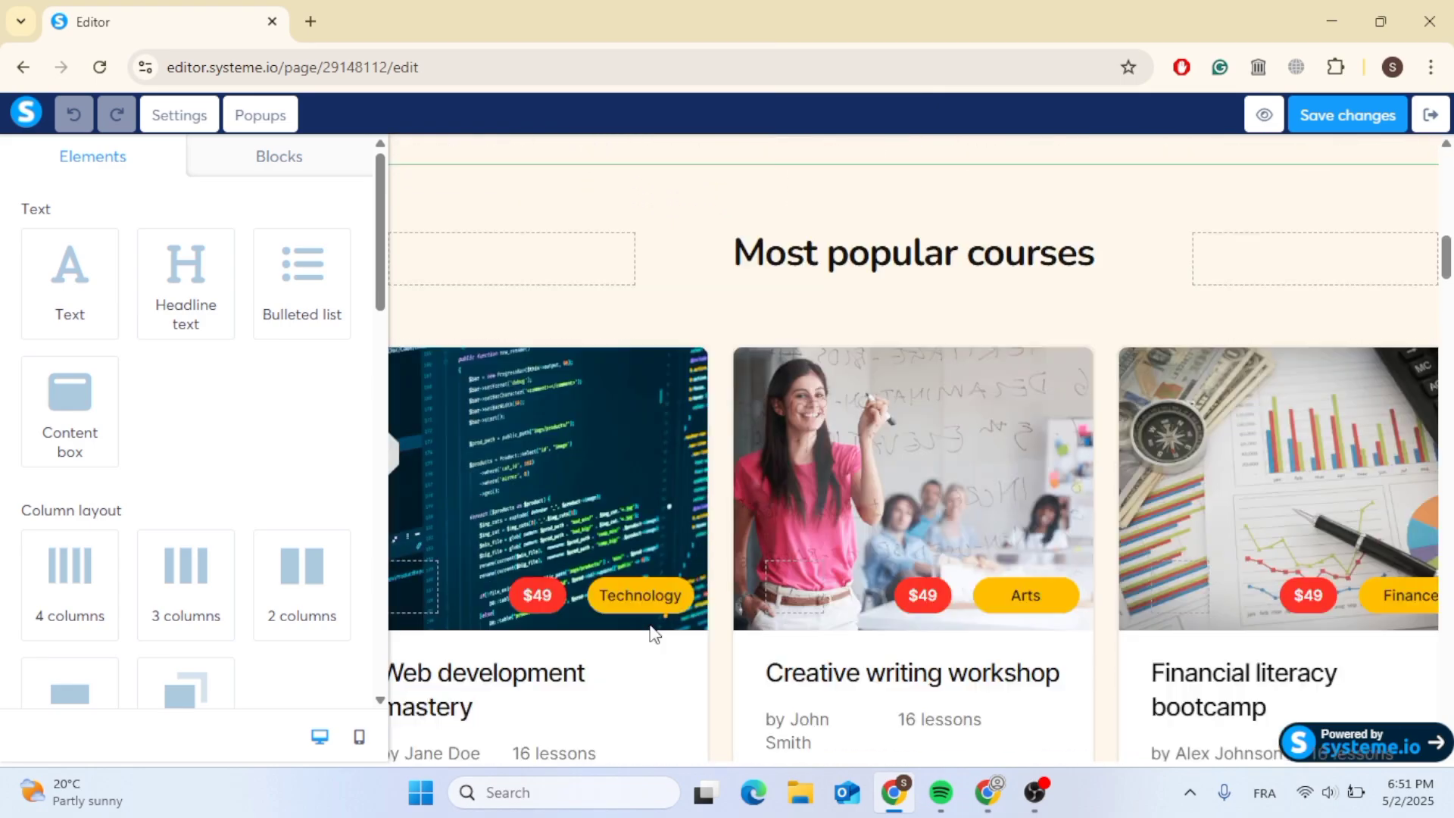
scroll(655, 634, "down", 8)
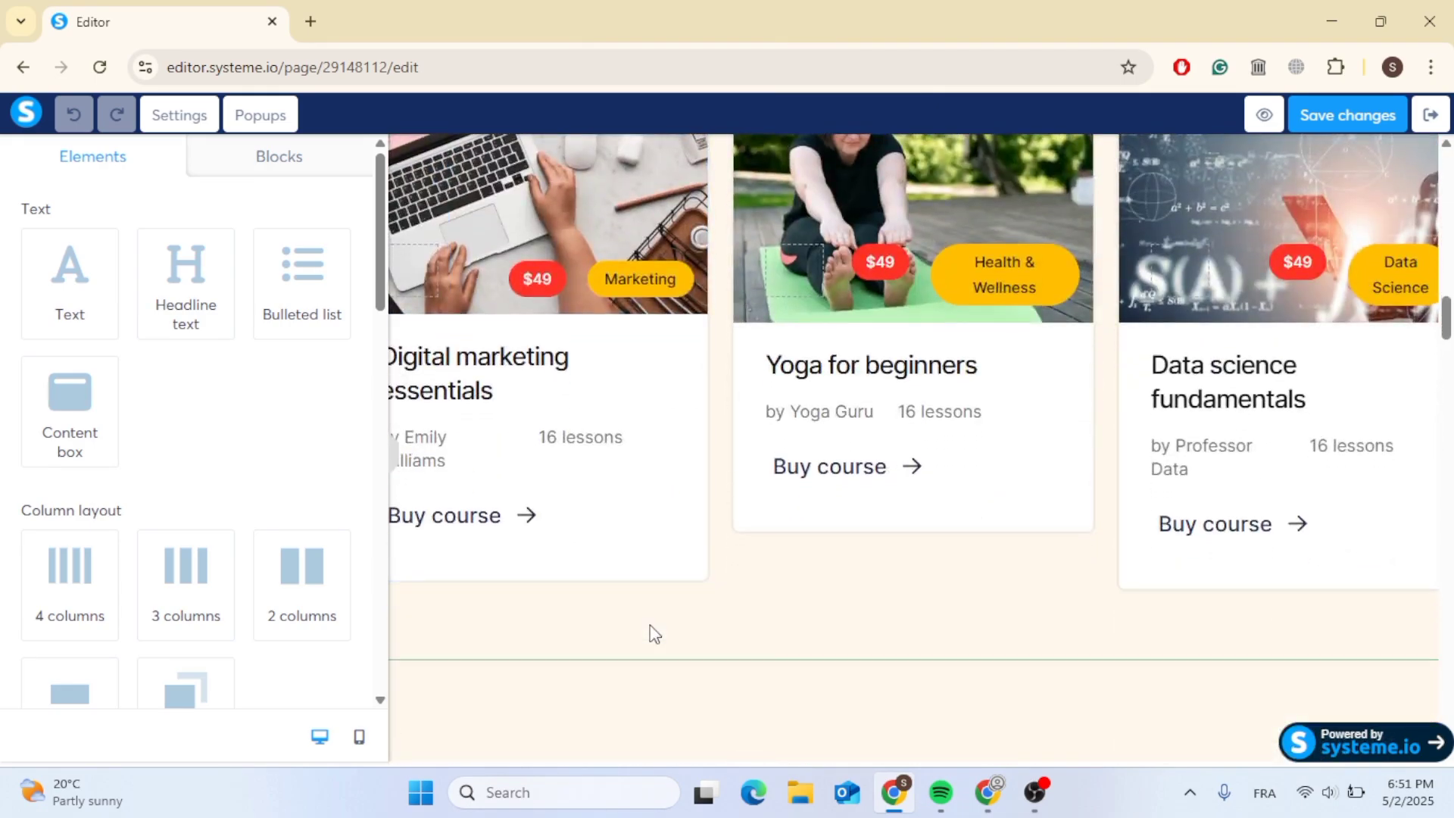
scroll(1331, 315, "up", 4)
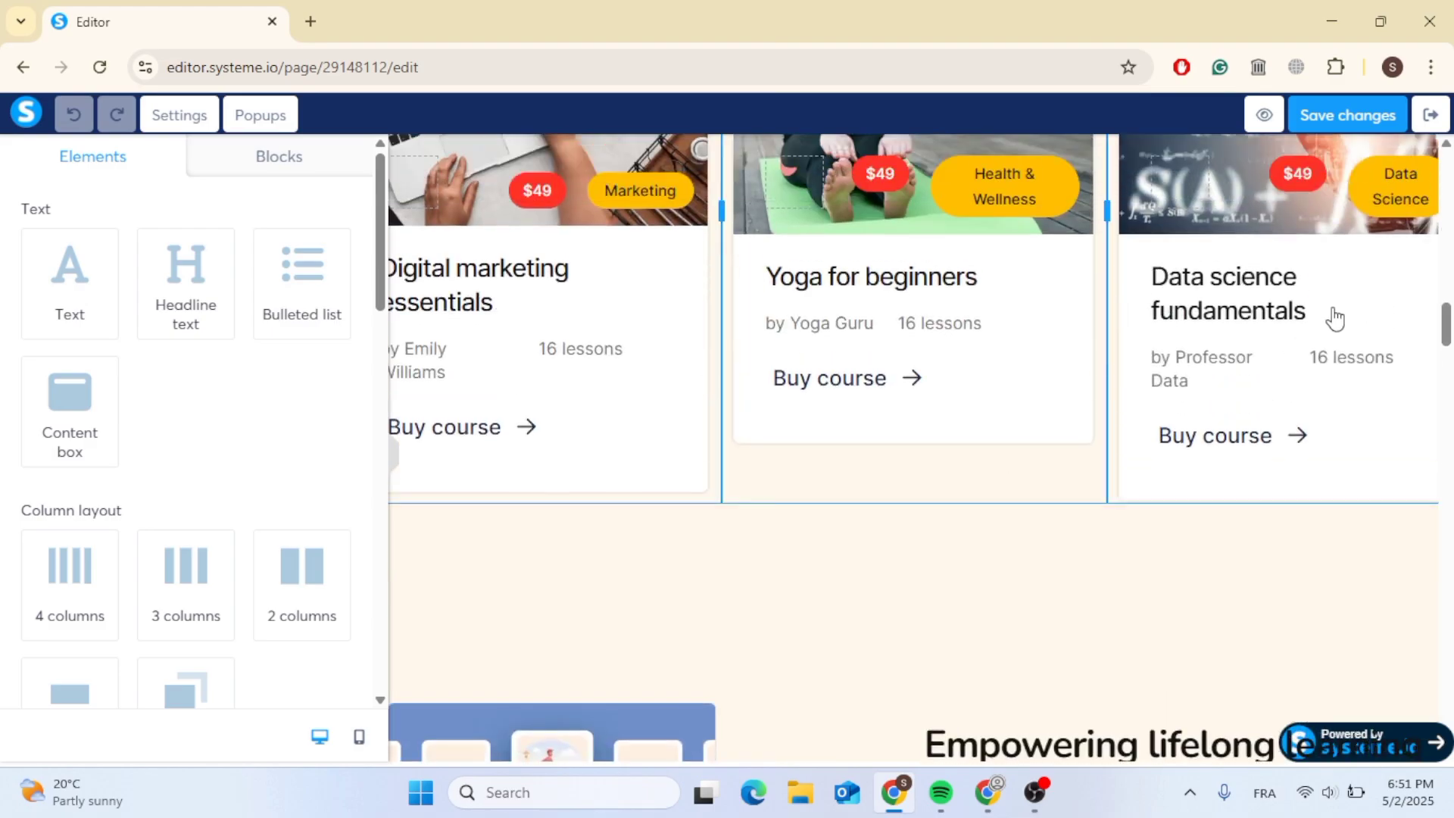
left_click_drag(1446, 326, 1450, 148)
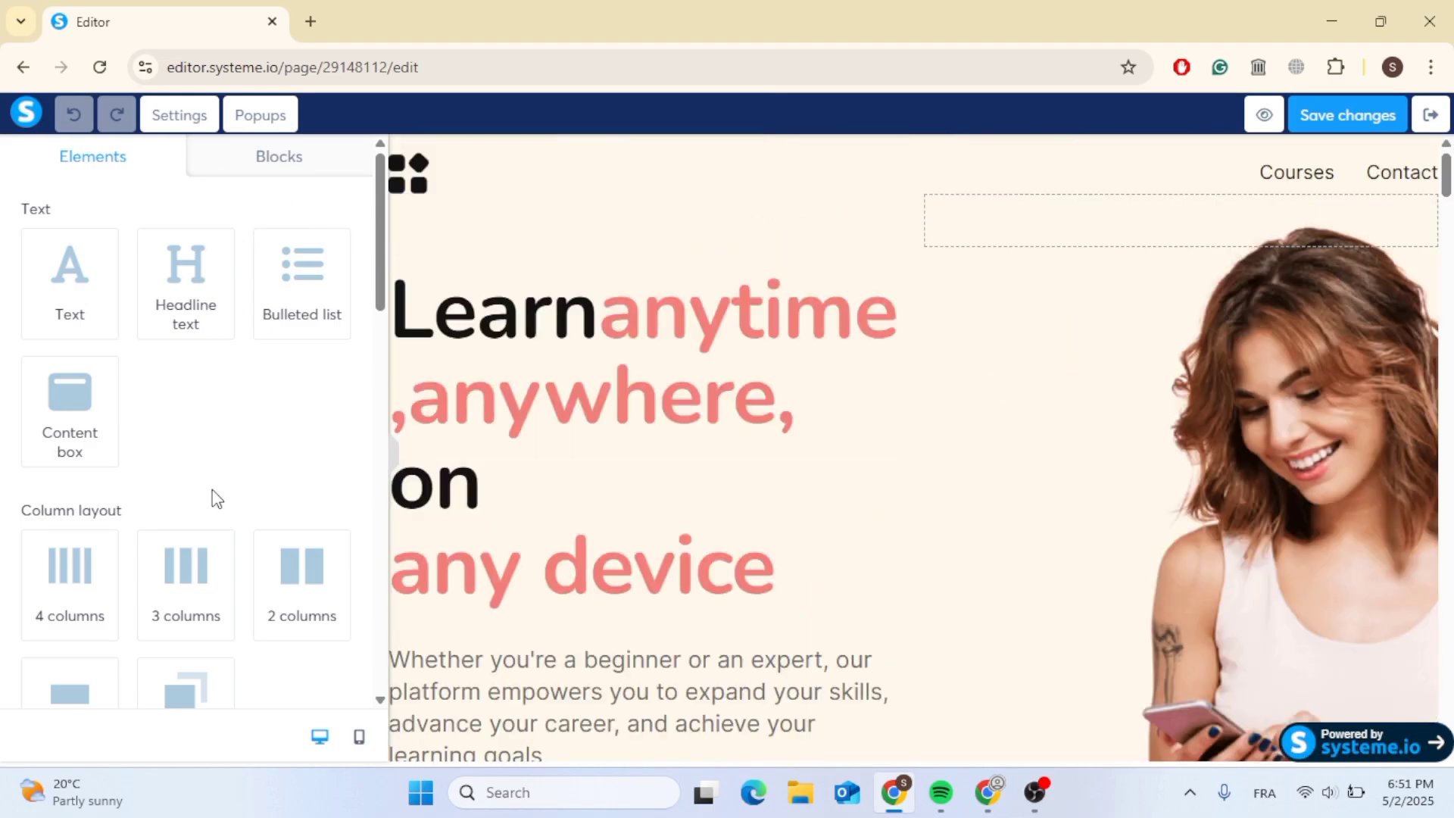
scroll(212, 492, "down", 8)
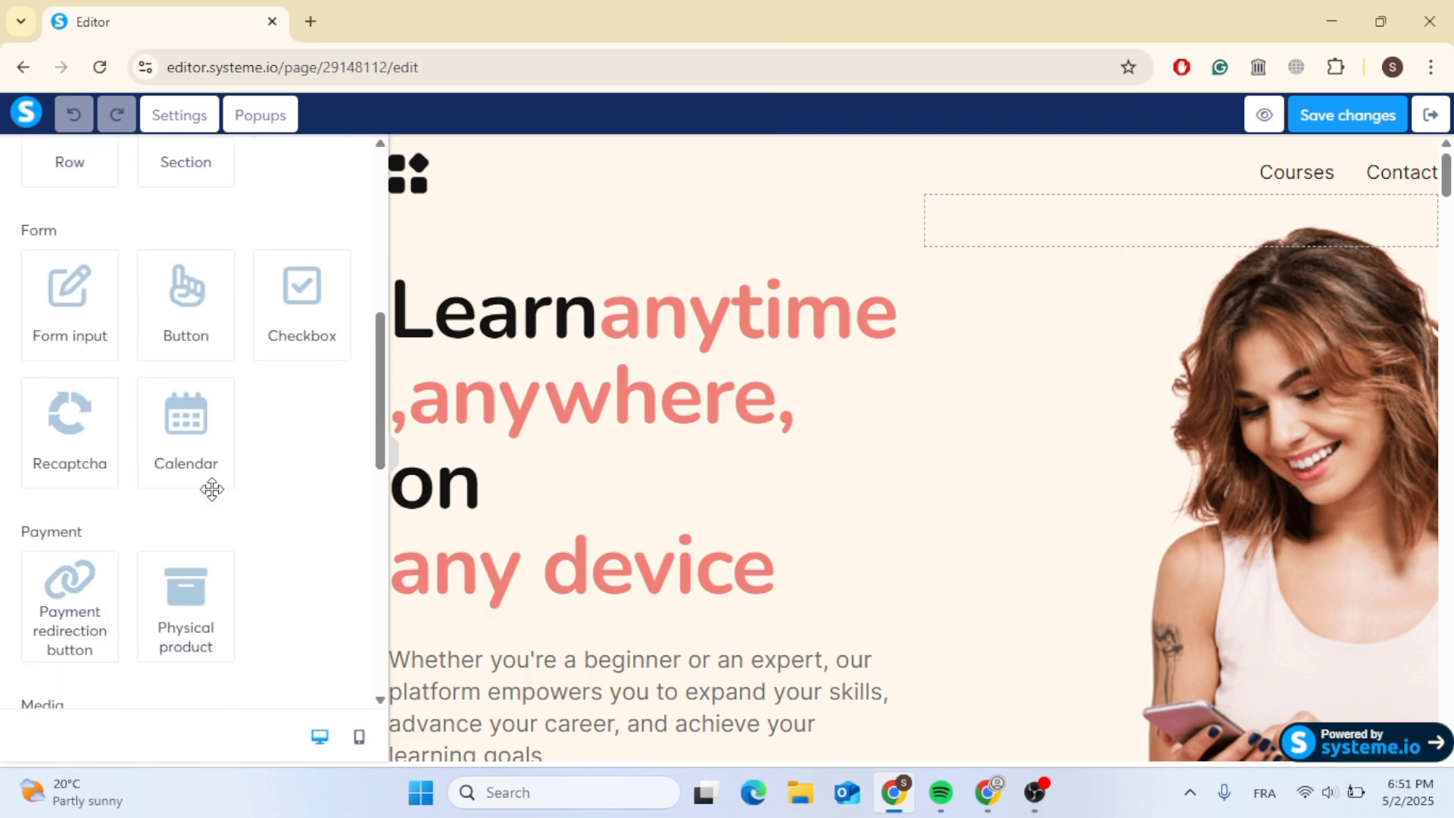
scroll(250, 469, "down", 1)
scroll(269, 412, "down", 5)
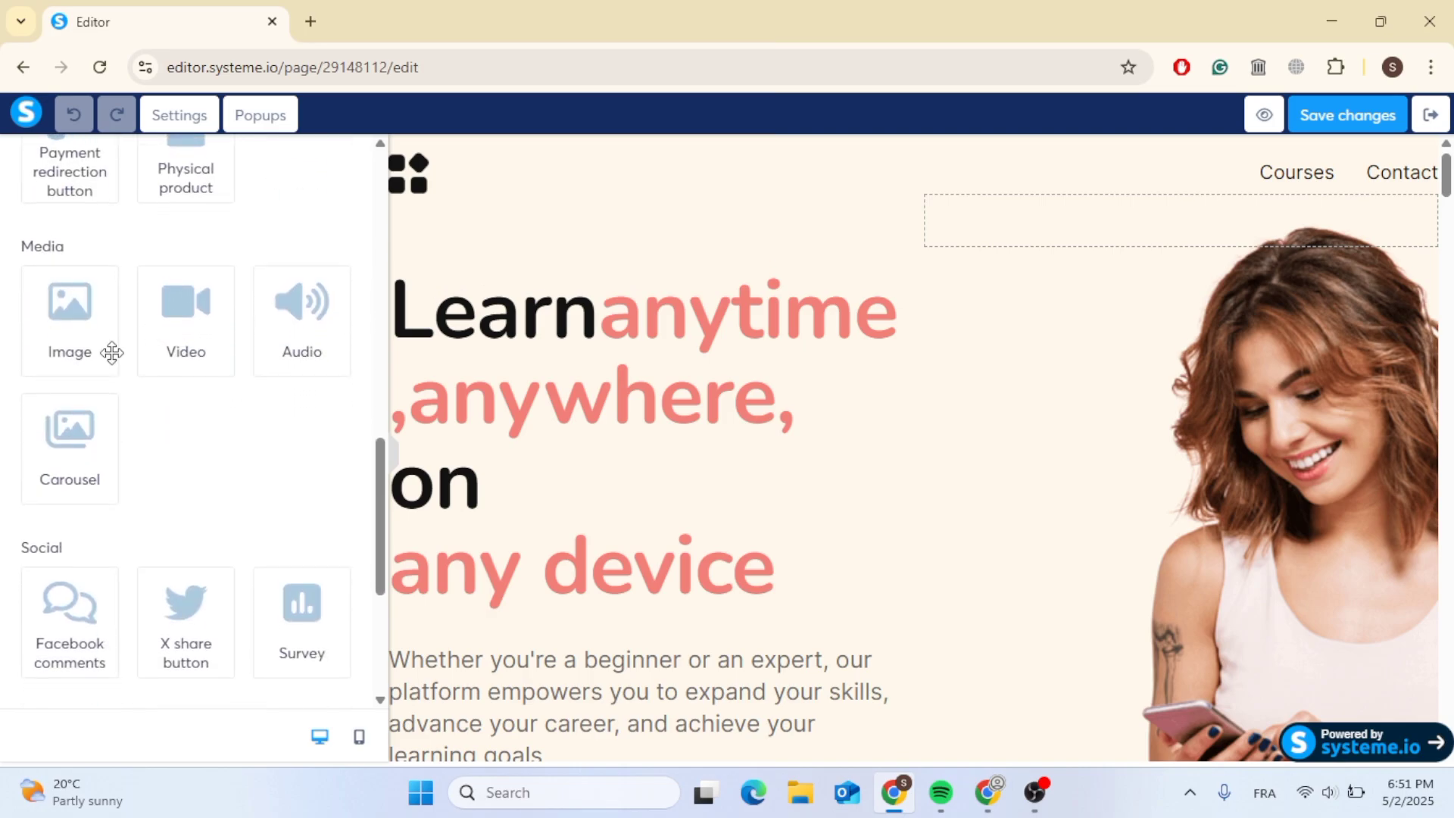
scroll(223, 504, "up", 12)
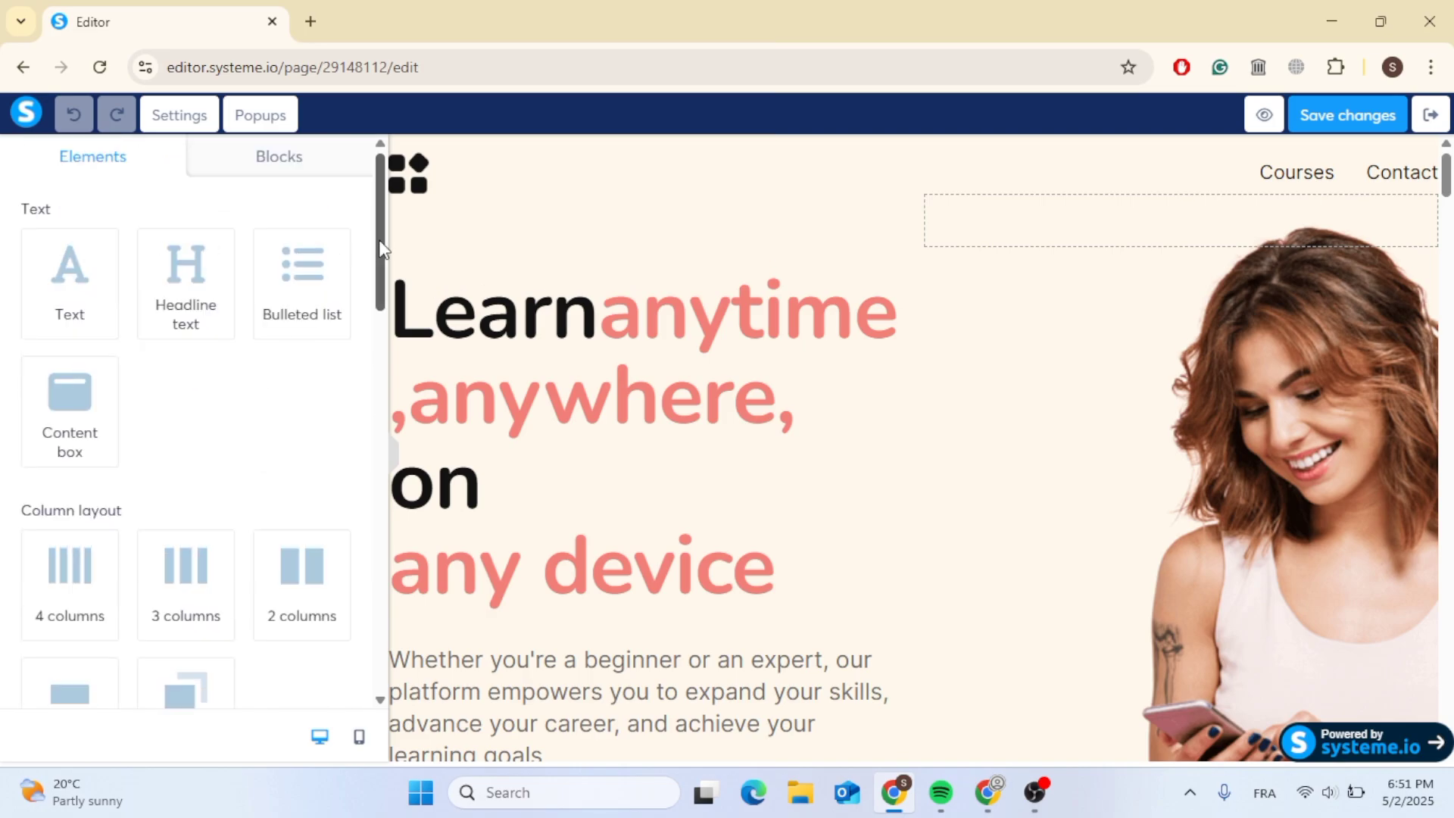
left_click(312, 171)
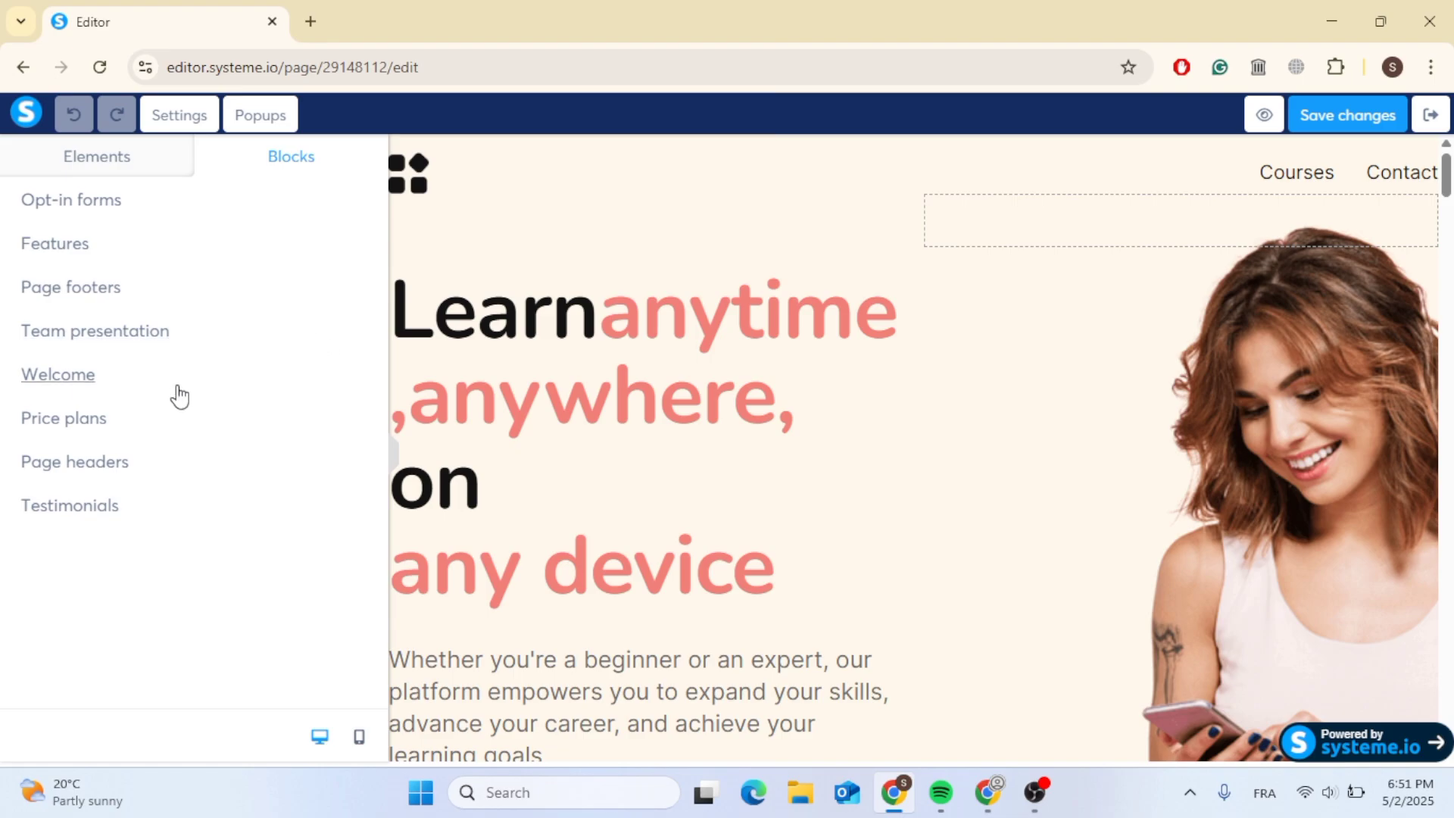
left_click(664, 182)
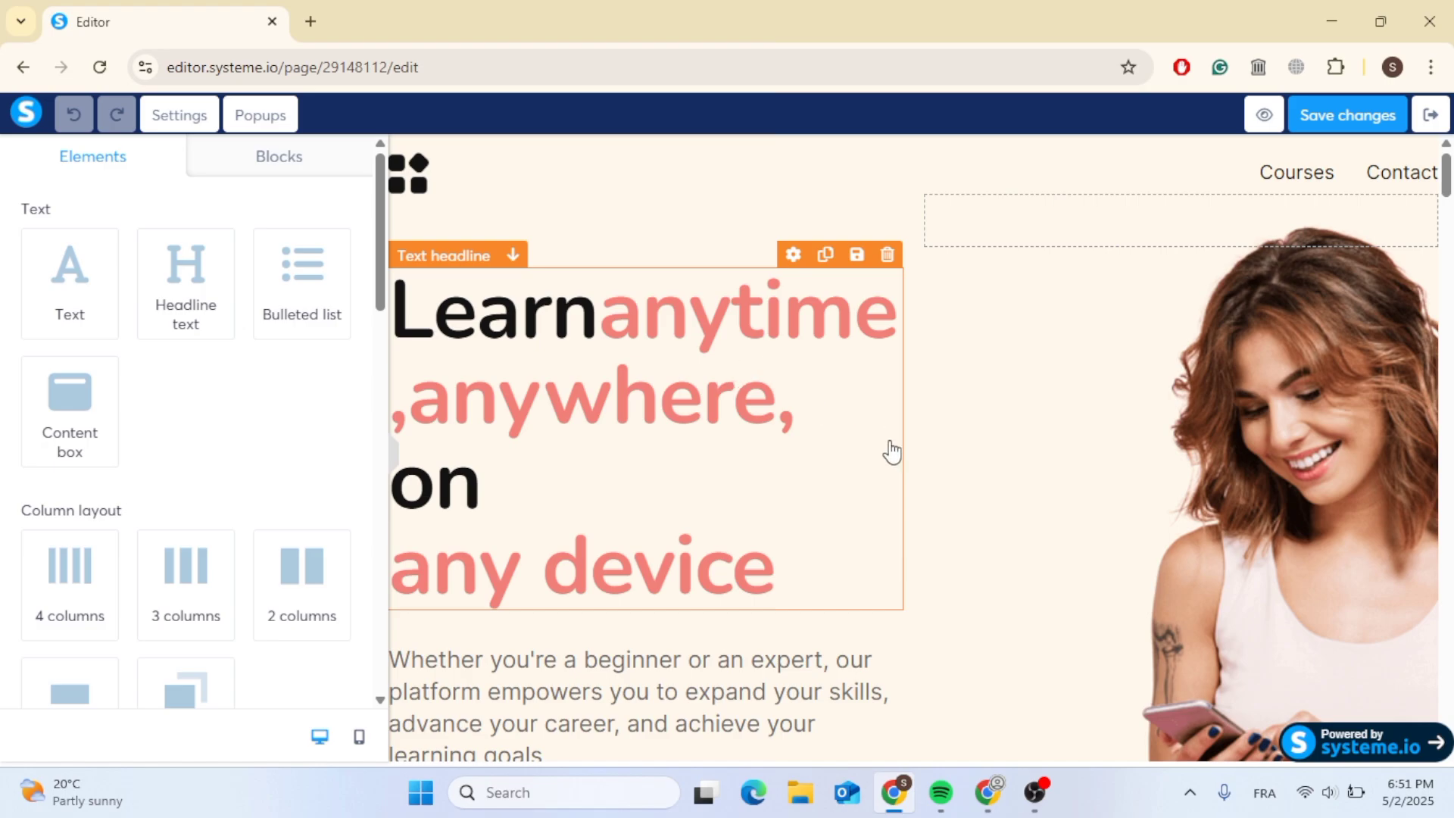
Edit the headline to drop 'anytime, anywhere,' so it reads 'Learn on any device'.
left_click(735, 567)
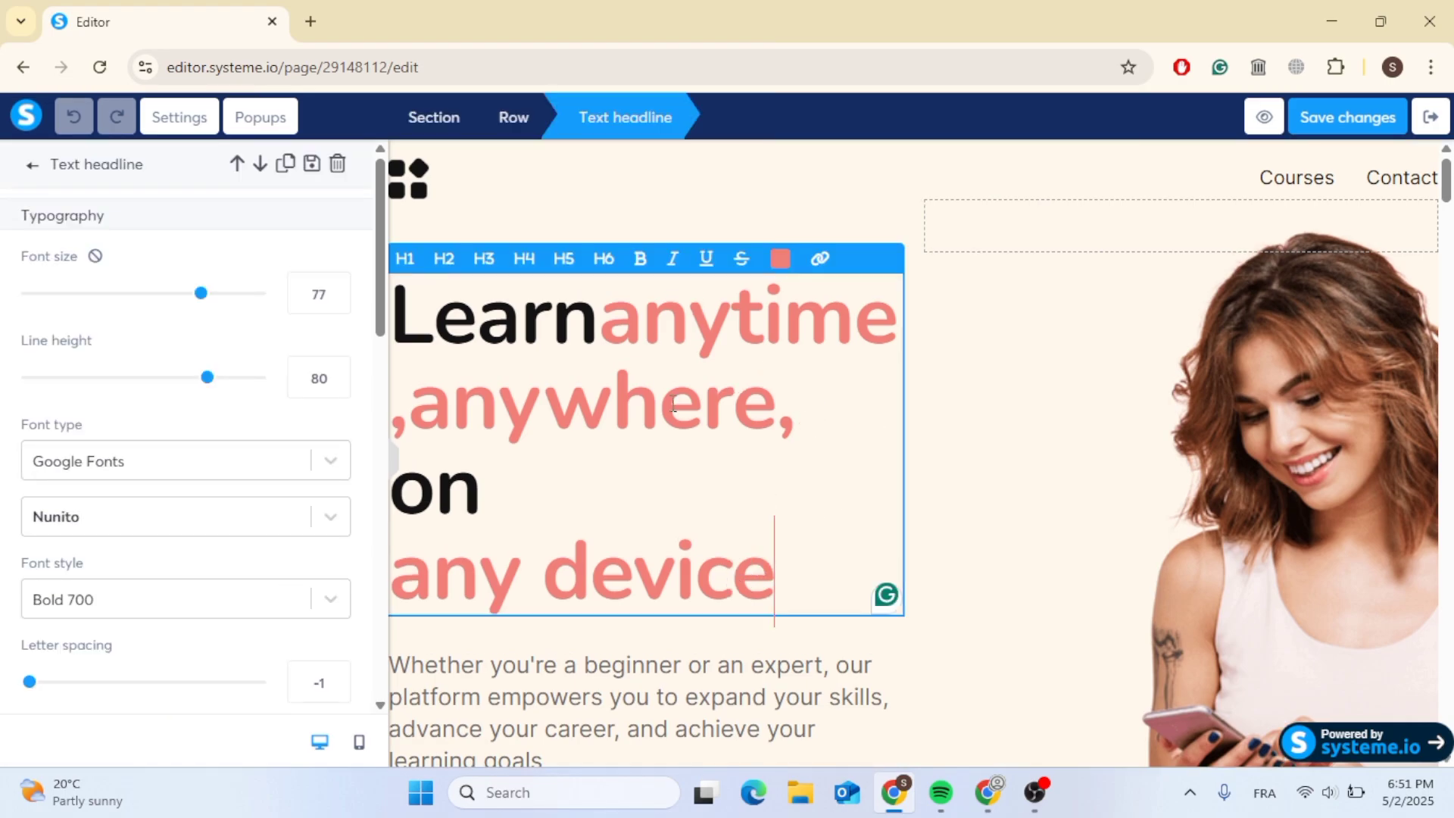
left_click_drag(795, 409, 405, 409)
key("BackSpace")
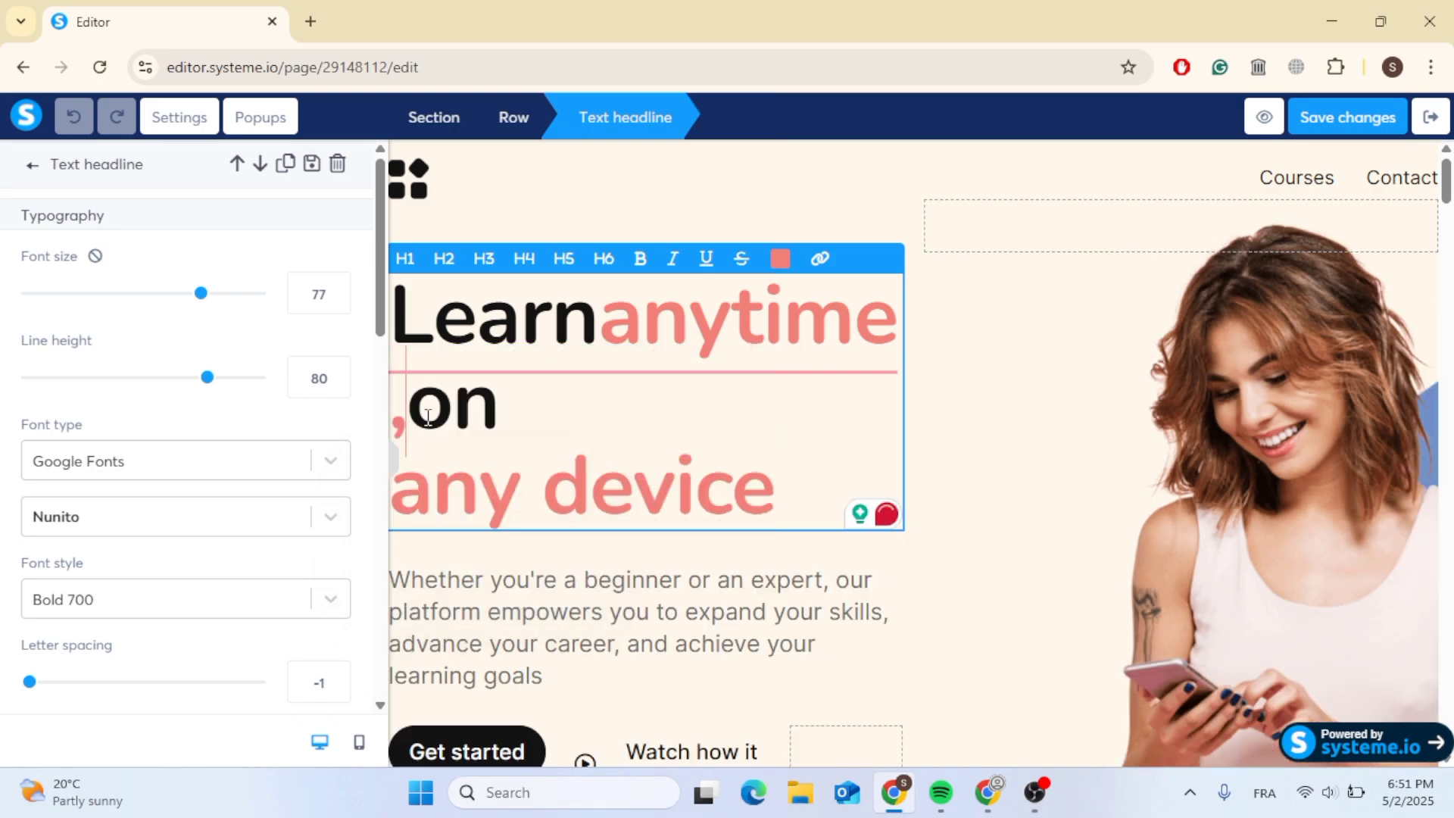
key("BackSpace")
key("BackSpace")
key("BackSpace")
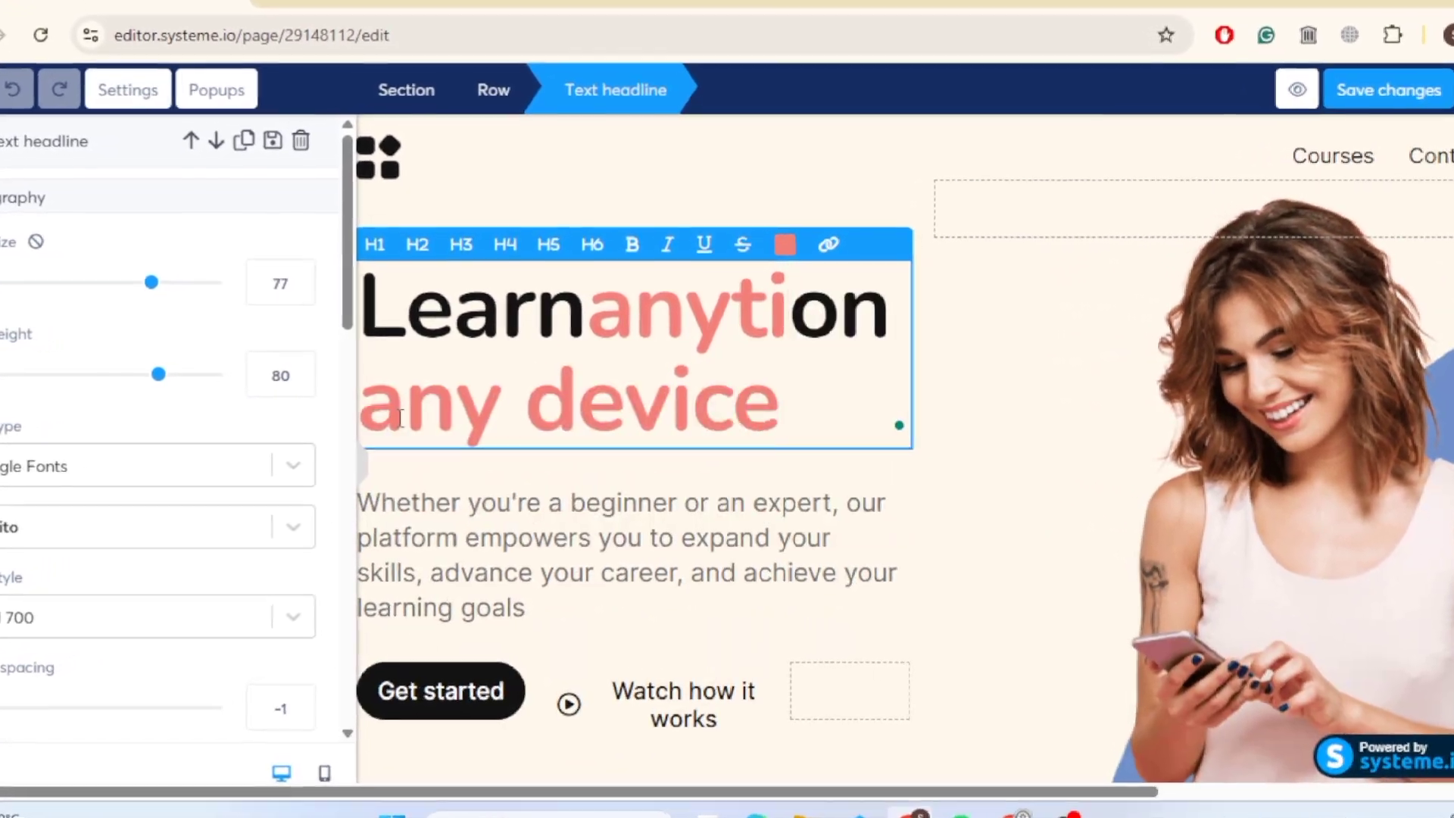
key("BackSpace")
key("BackSpace")
key("BackSpace")
key("BackSpace")
key("BackSpace")
key("BackSpace")
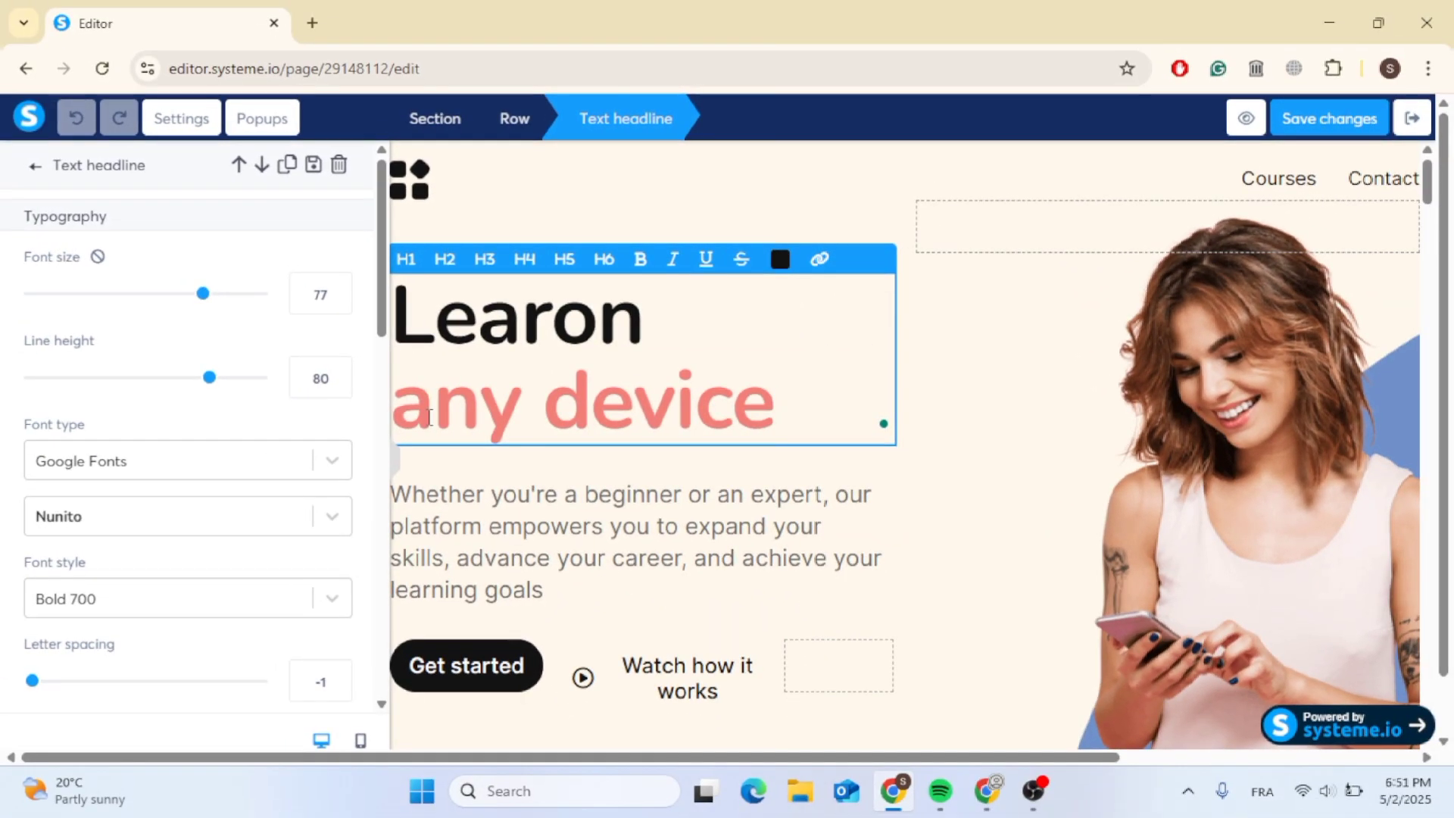
type("n")
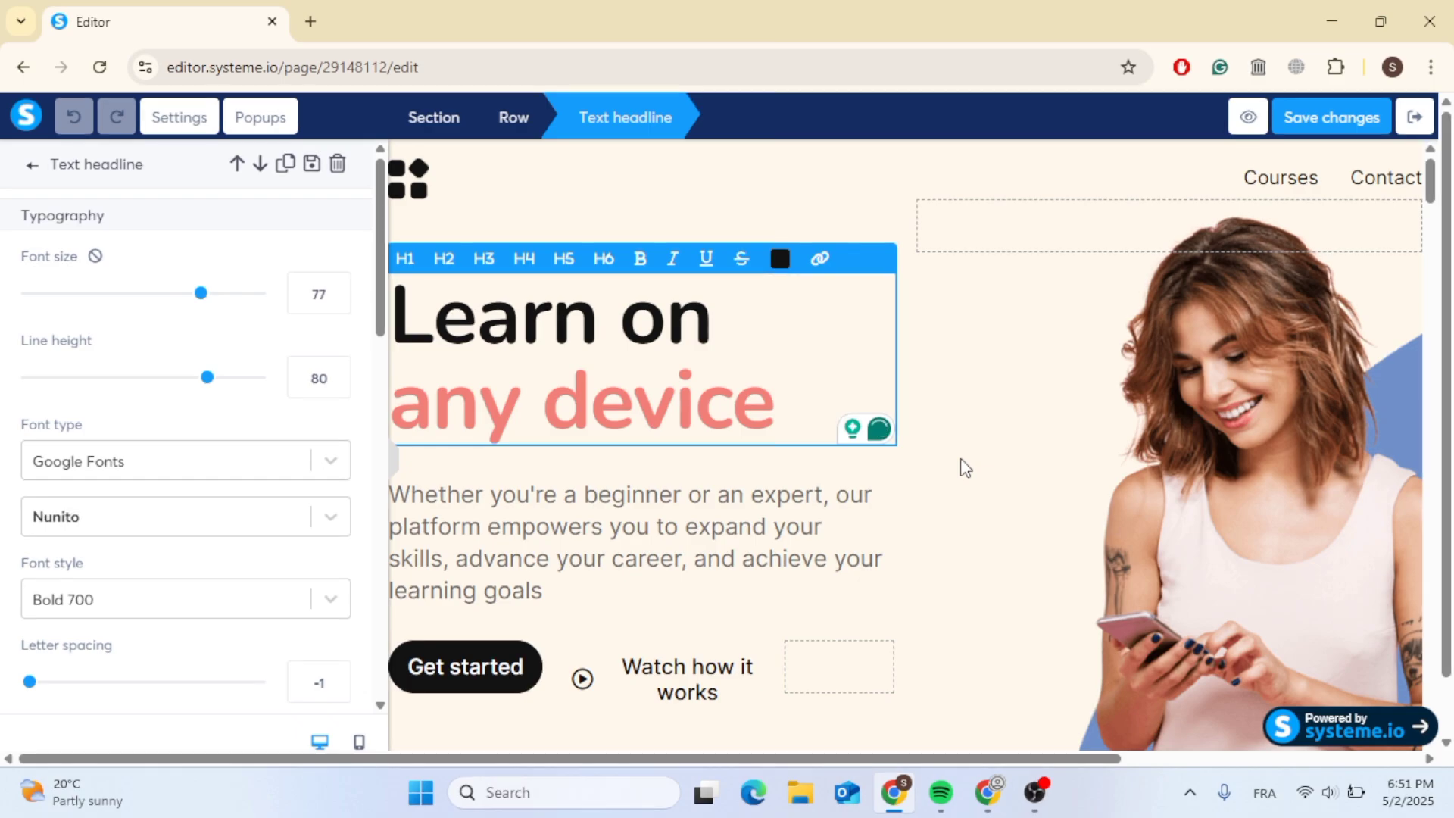
left_click(876, 238)
Save the edited landing page and exit the editor back to the funnel step.
scroll(939, 458, "down", 2)
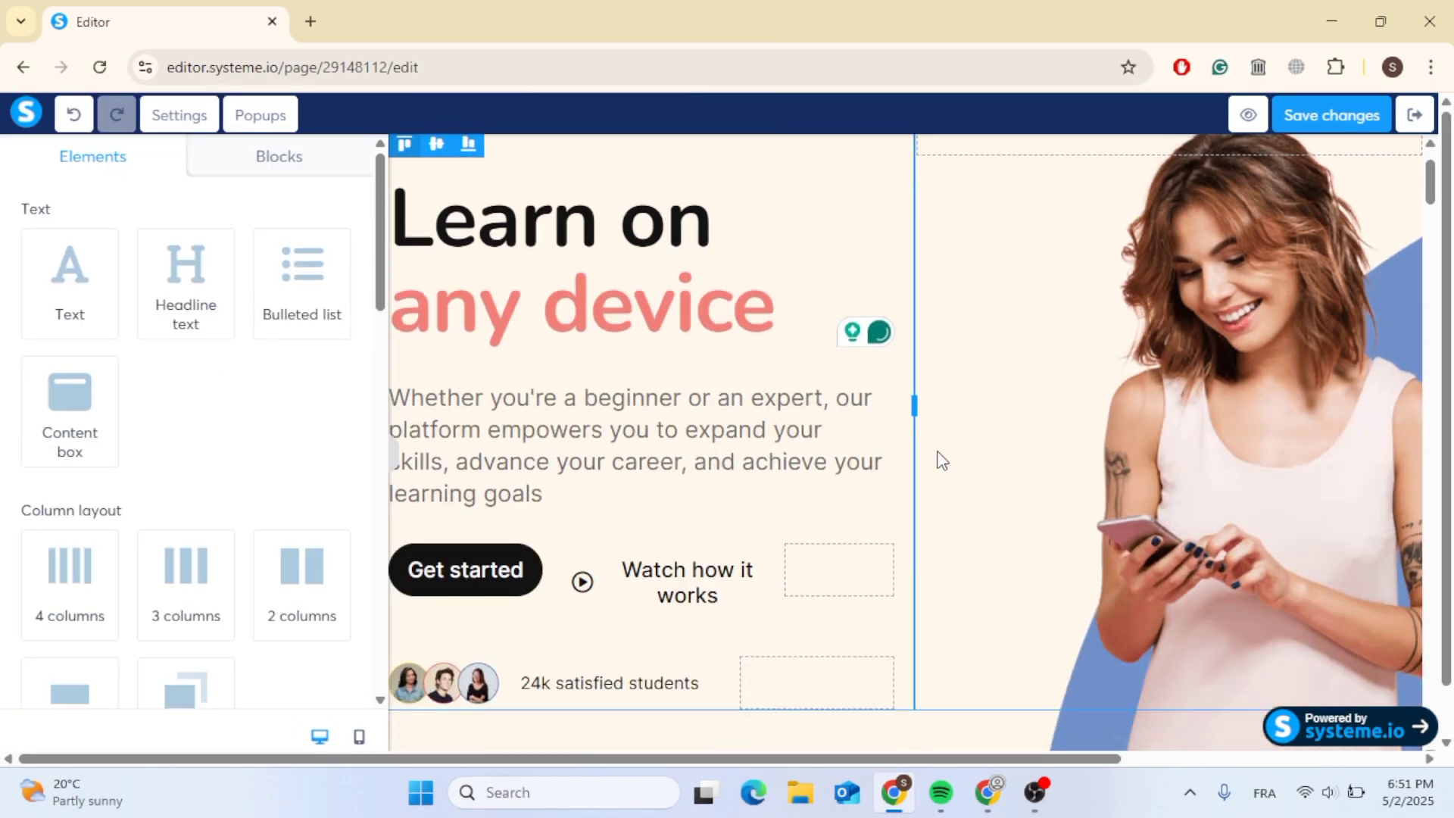
left_click(395, 462)
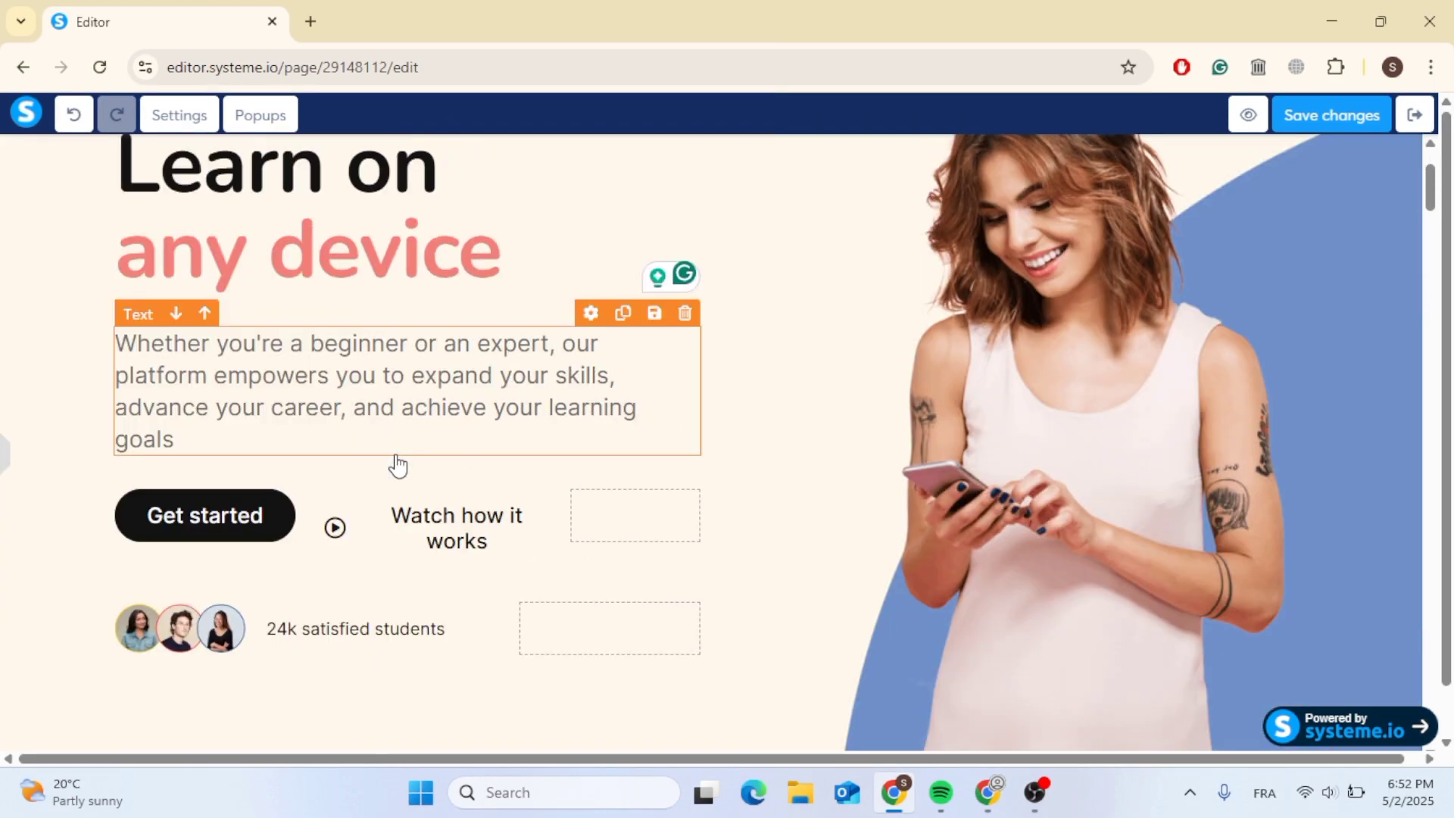
scroll(712, 405, "down", 10)
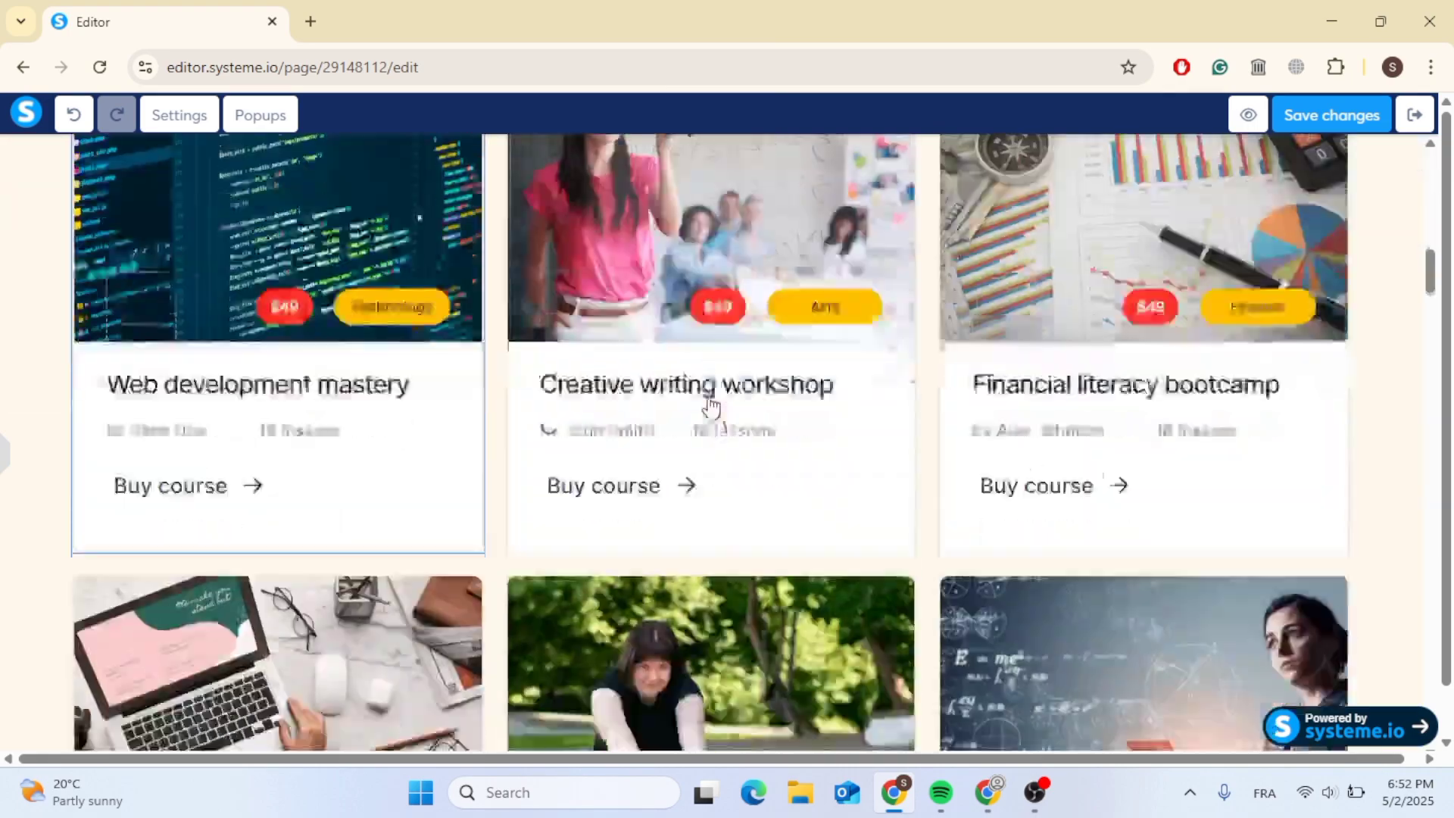
scroll(712, 402, "up", 10)
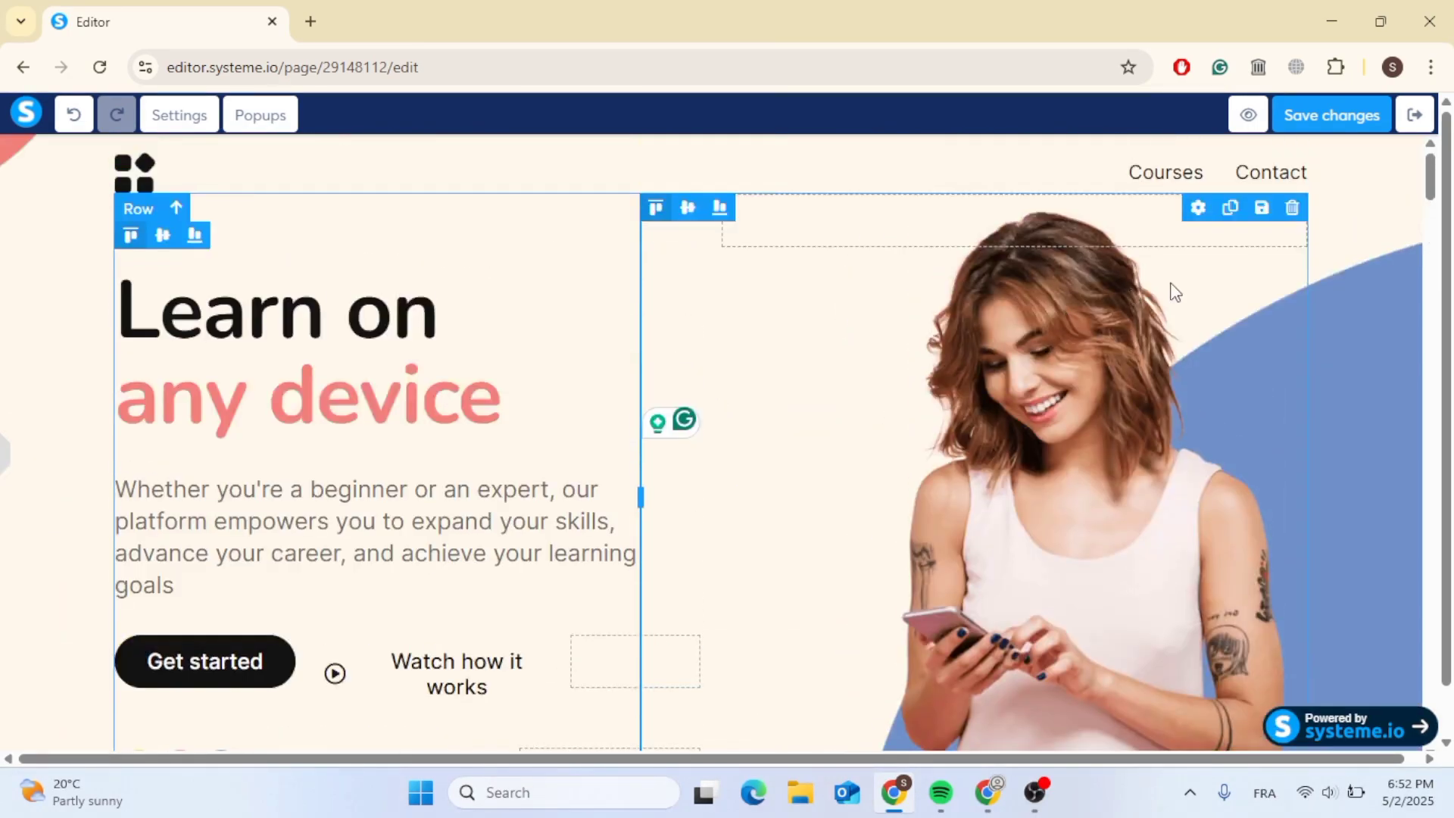
left_click(1329, 116)
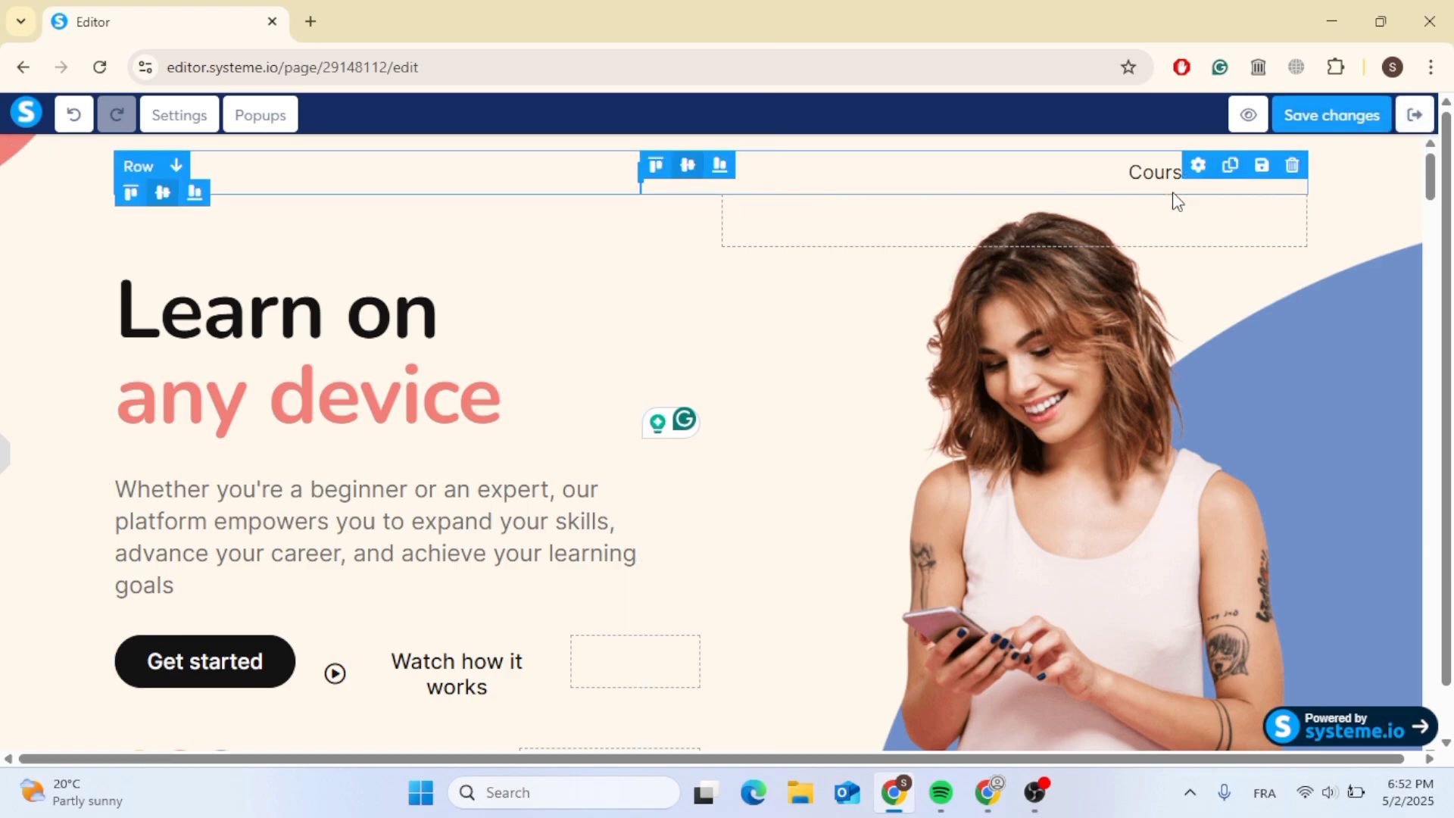
left_click(1414, 115)
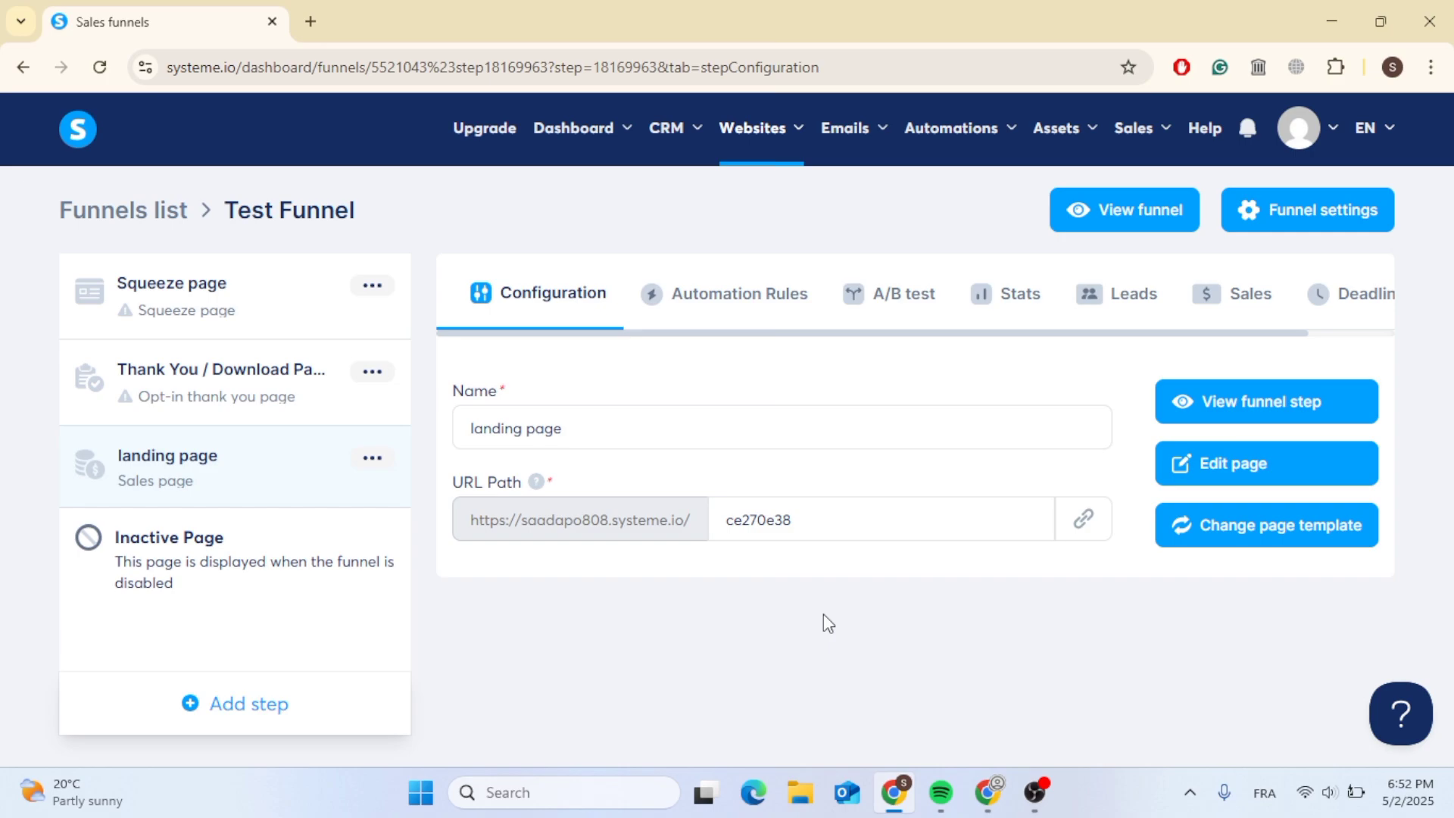
Copy the landing page URL, check its Stats, then return to the main dashboard.
left_click(1093, 538)
left_click(991, 317)
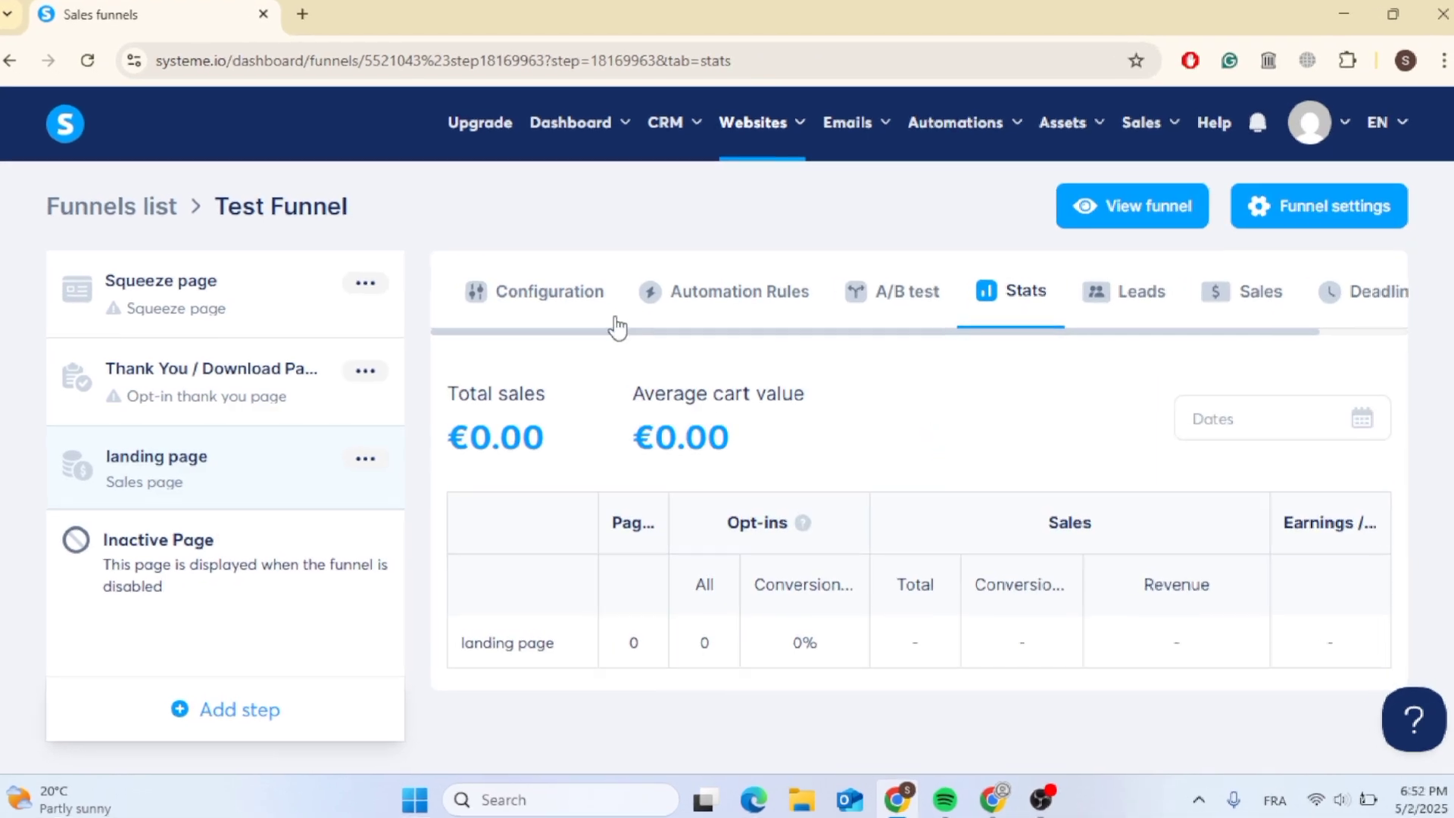
left_click(587, 296)
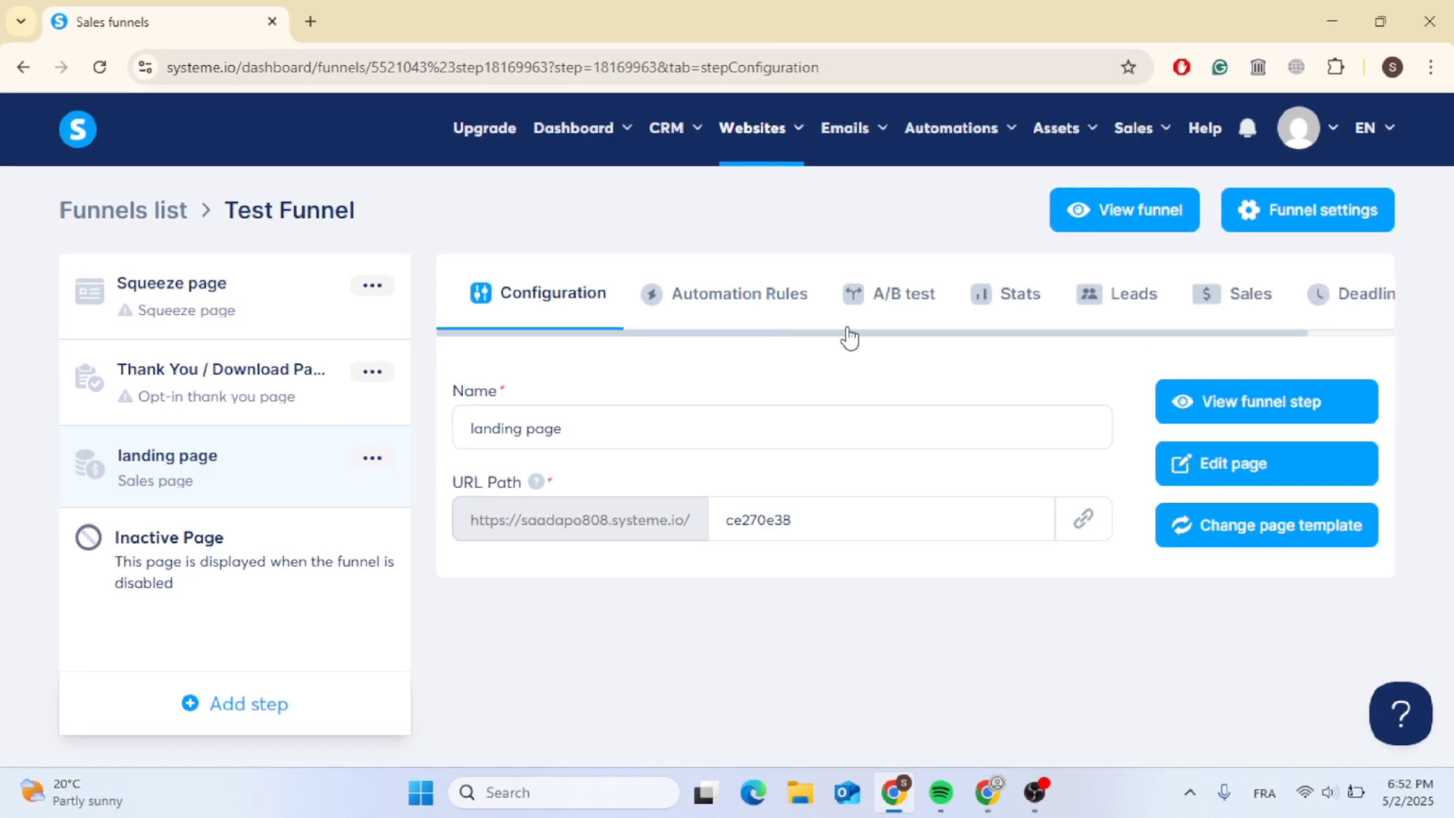
left_click(64, 133)
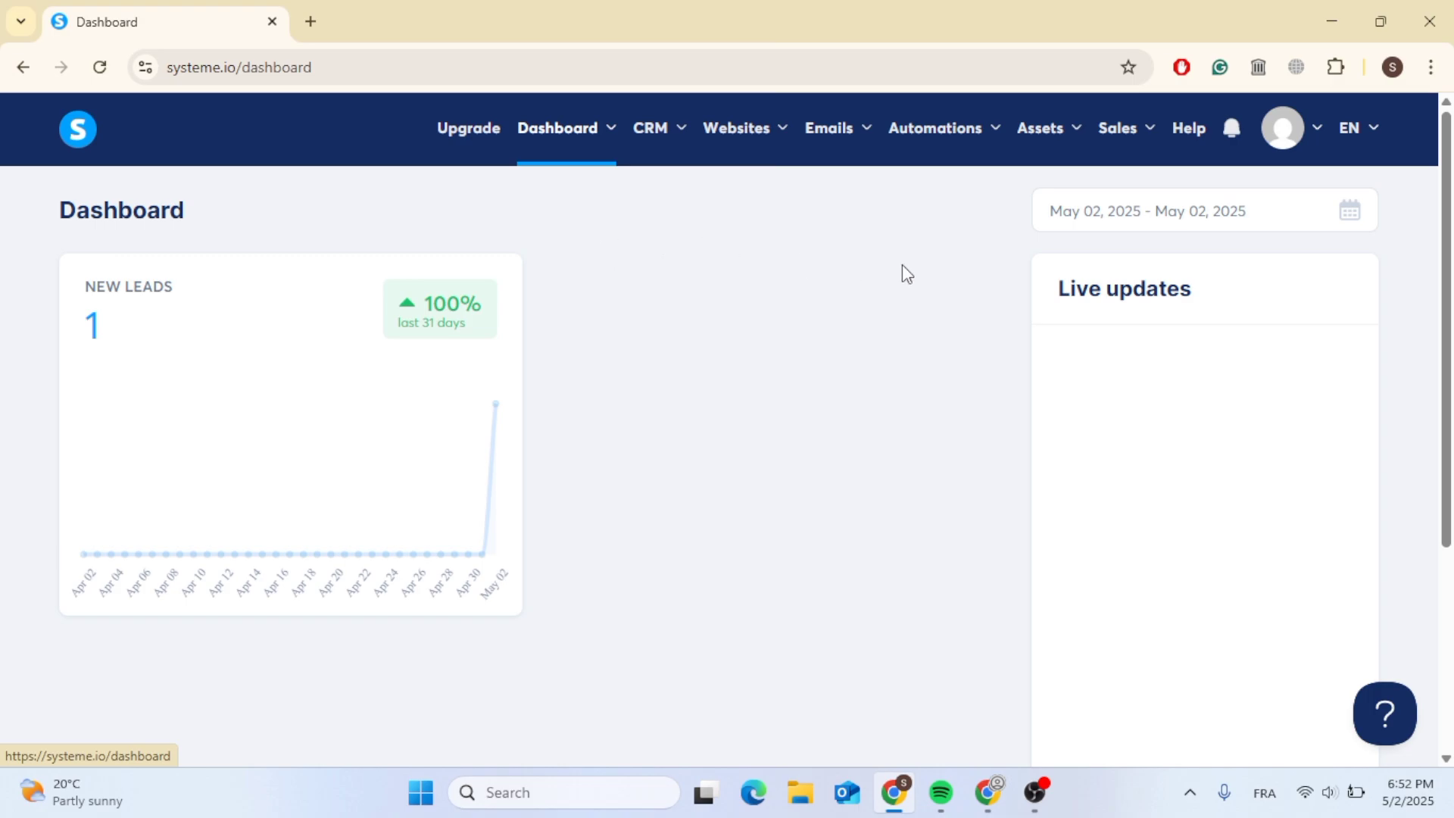
Go to account Settings and open the Affiliate program section.
mouse_move(1294, 141)
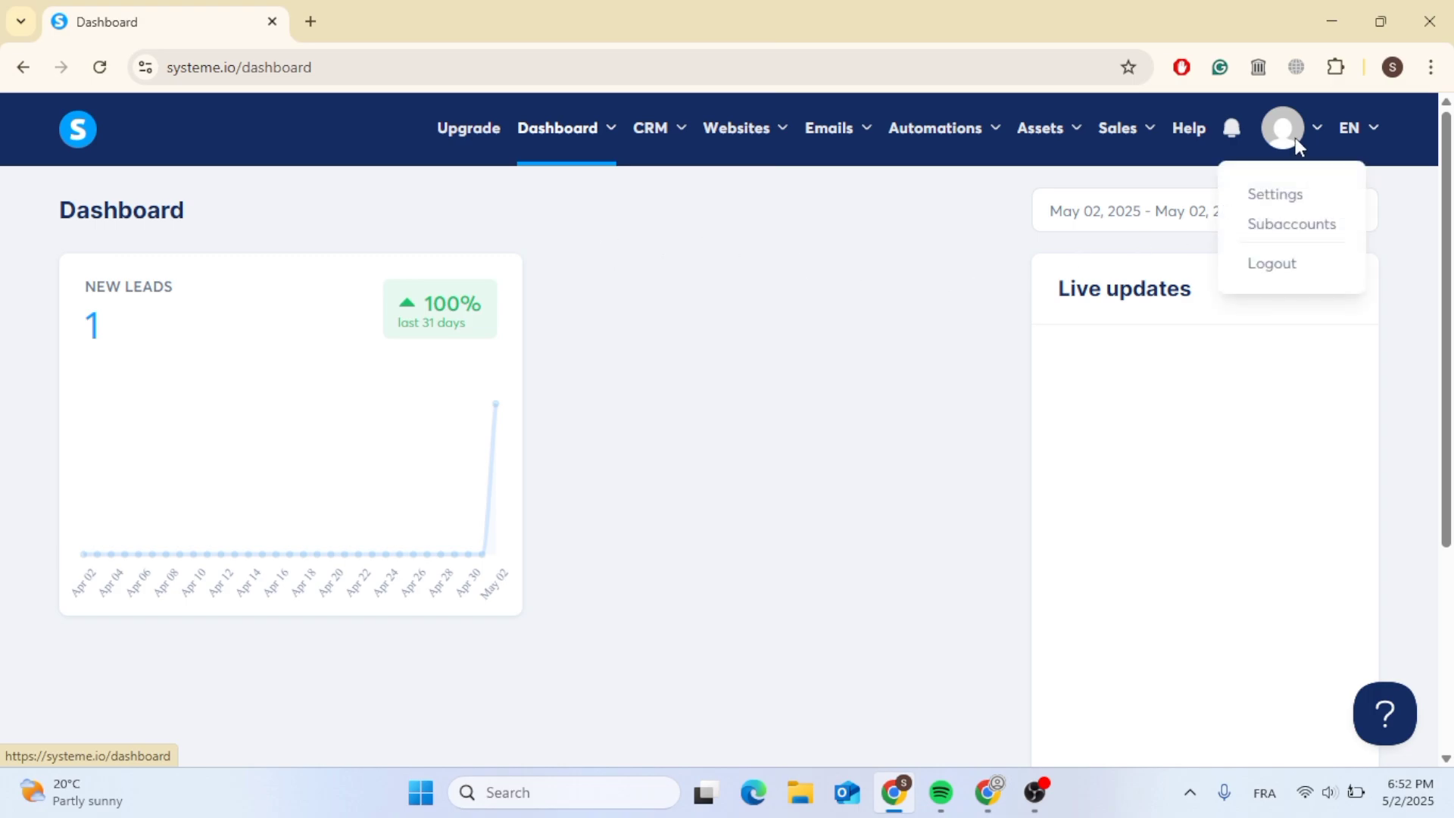
left_click(1272, 195)
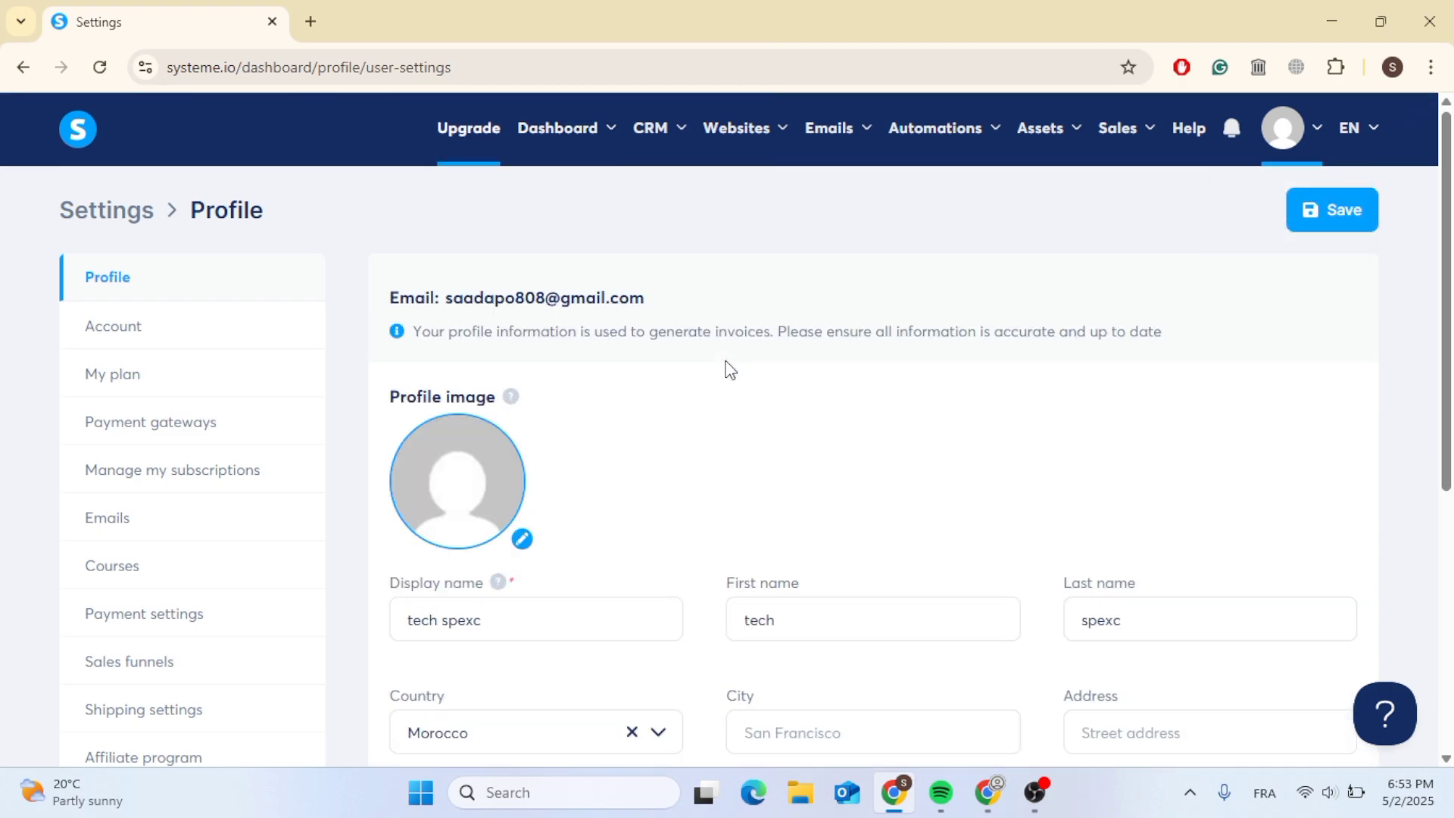
scroll(729, 371, "down", 1)
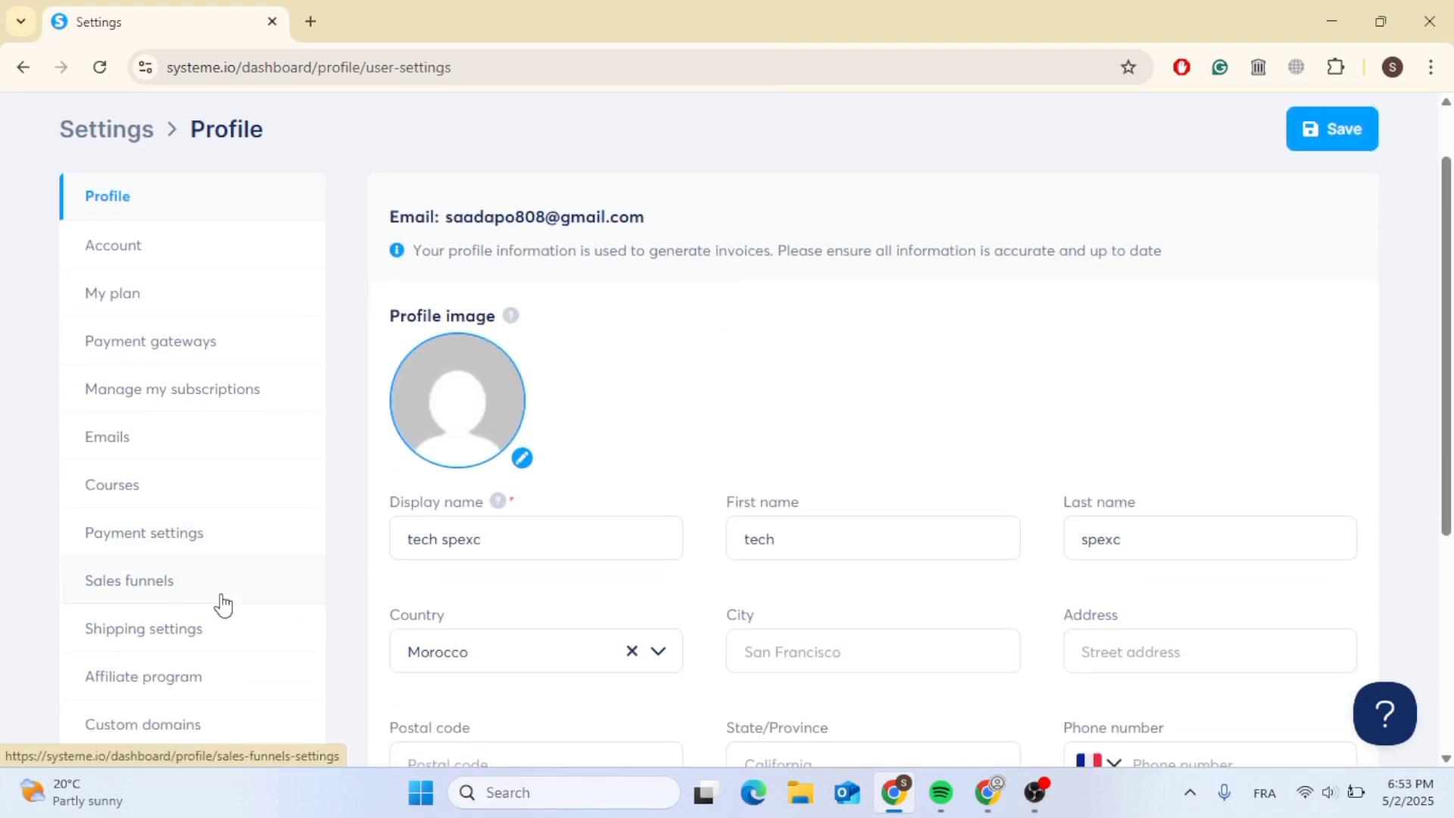
scroll(218, 600, "down", 1)
scroll(222, 604, "down", 2)
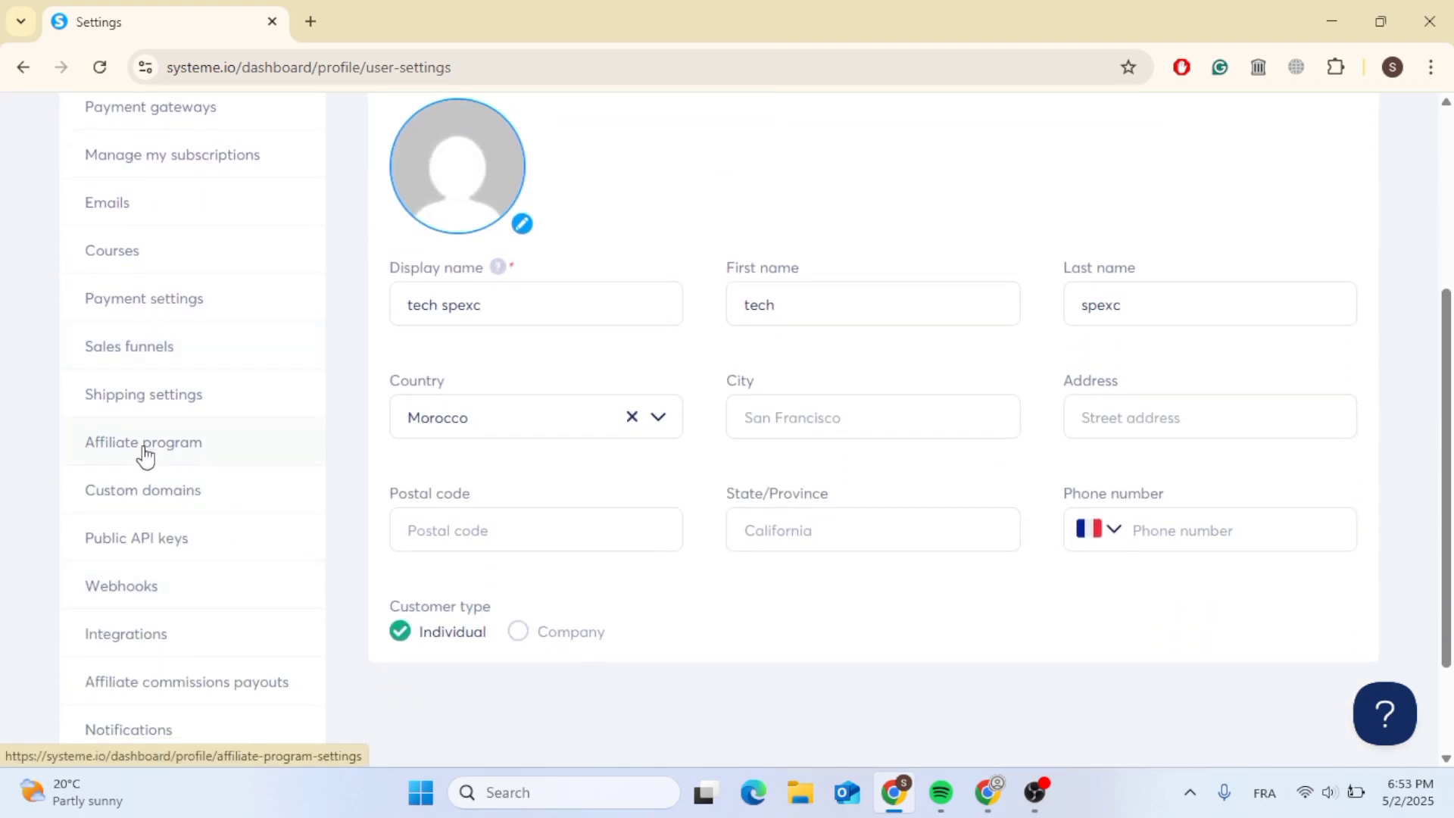
left_click(231, 451)
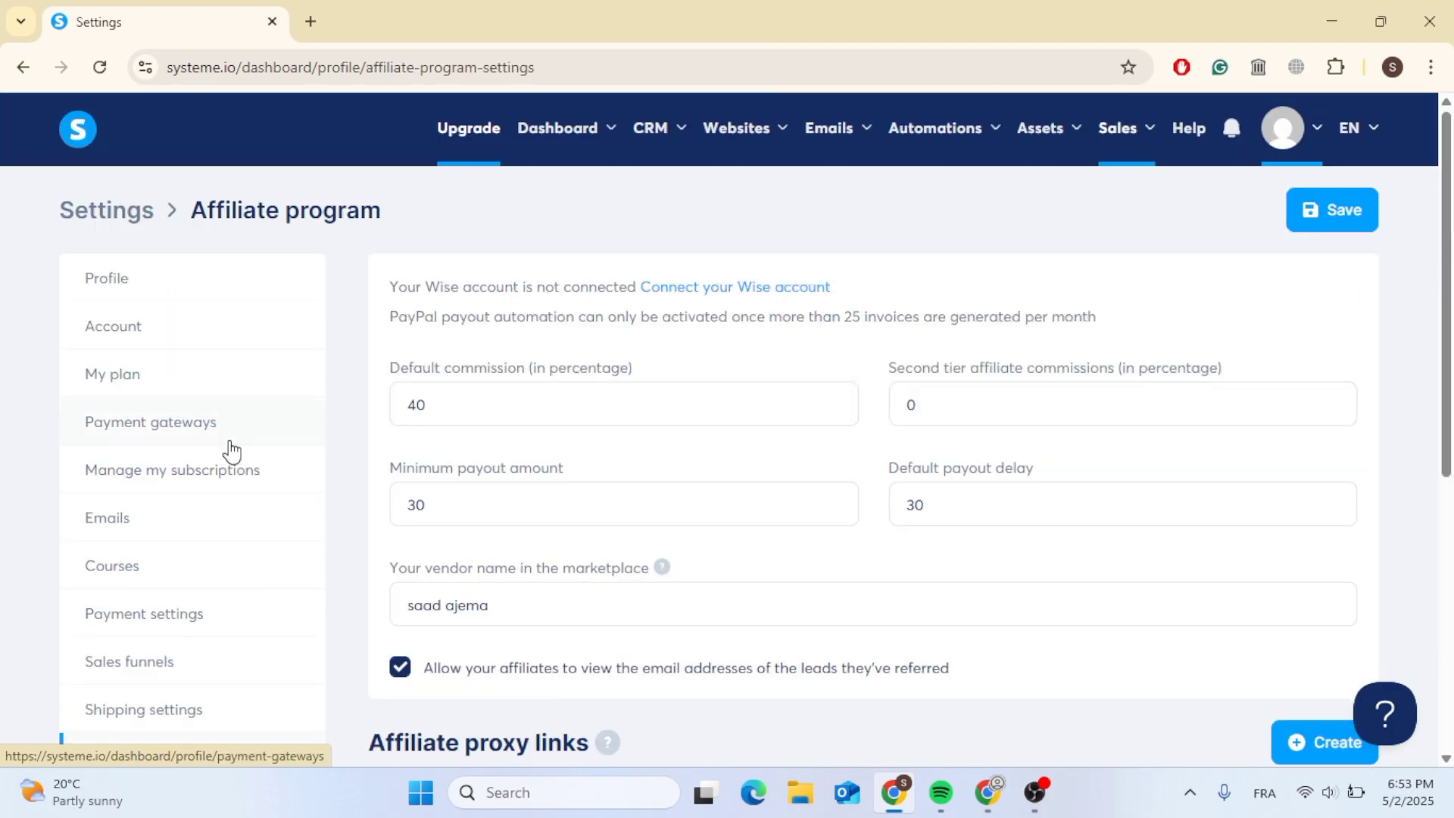
Change the default affiliate commission from 40% to 50%.
left_click(544, 405)
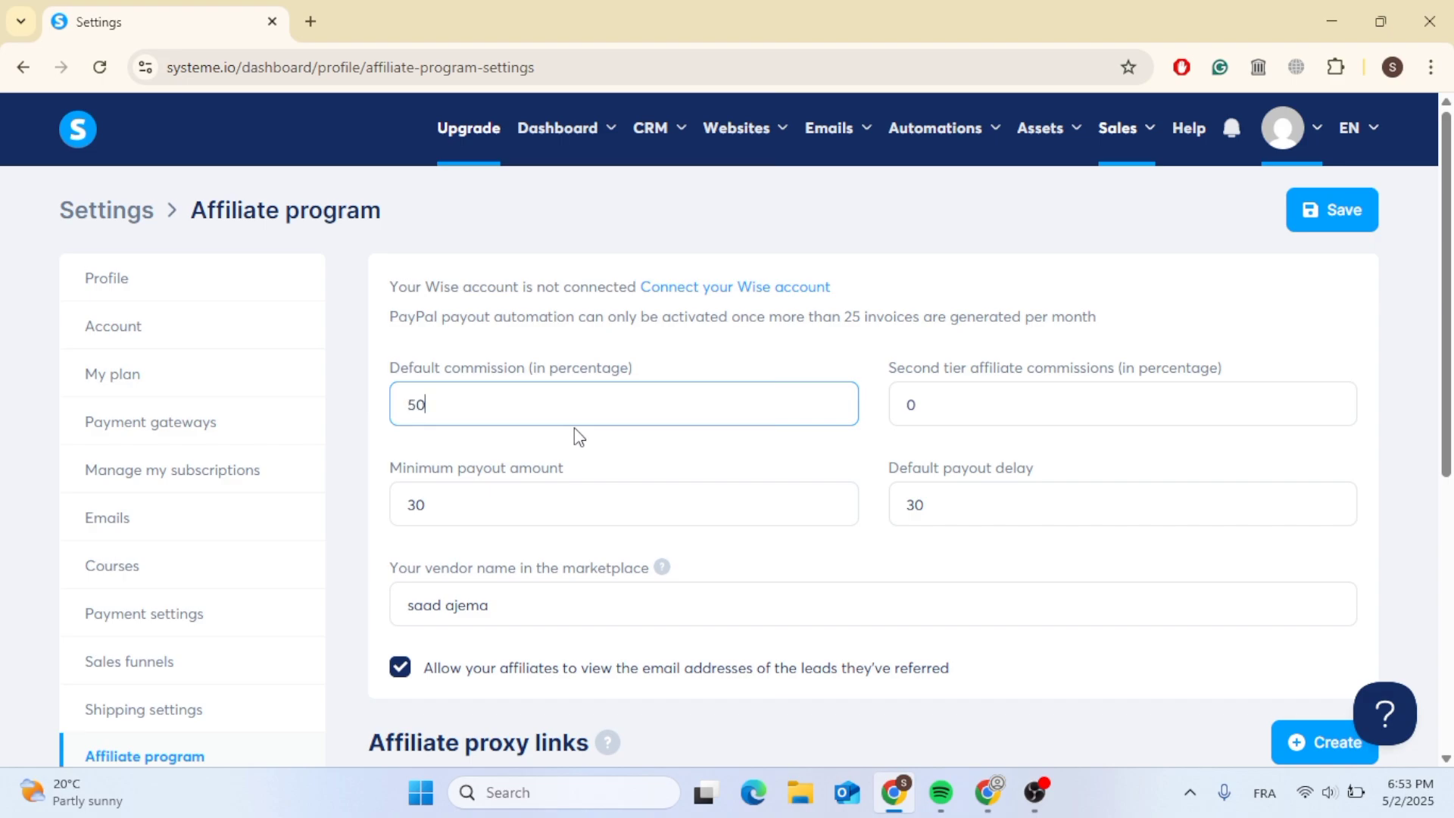
scroll(837, 487, "down", 1)
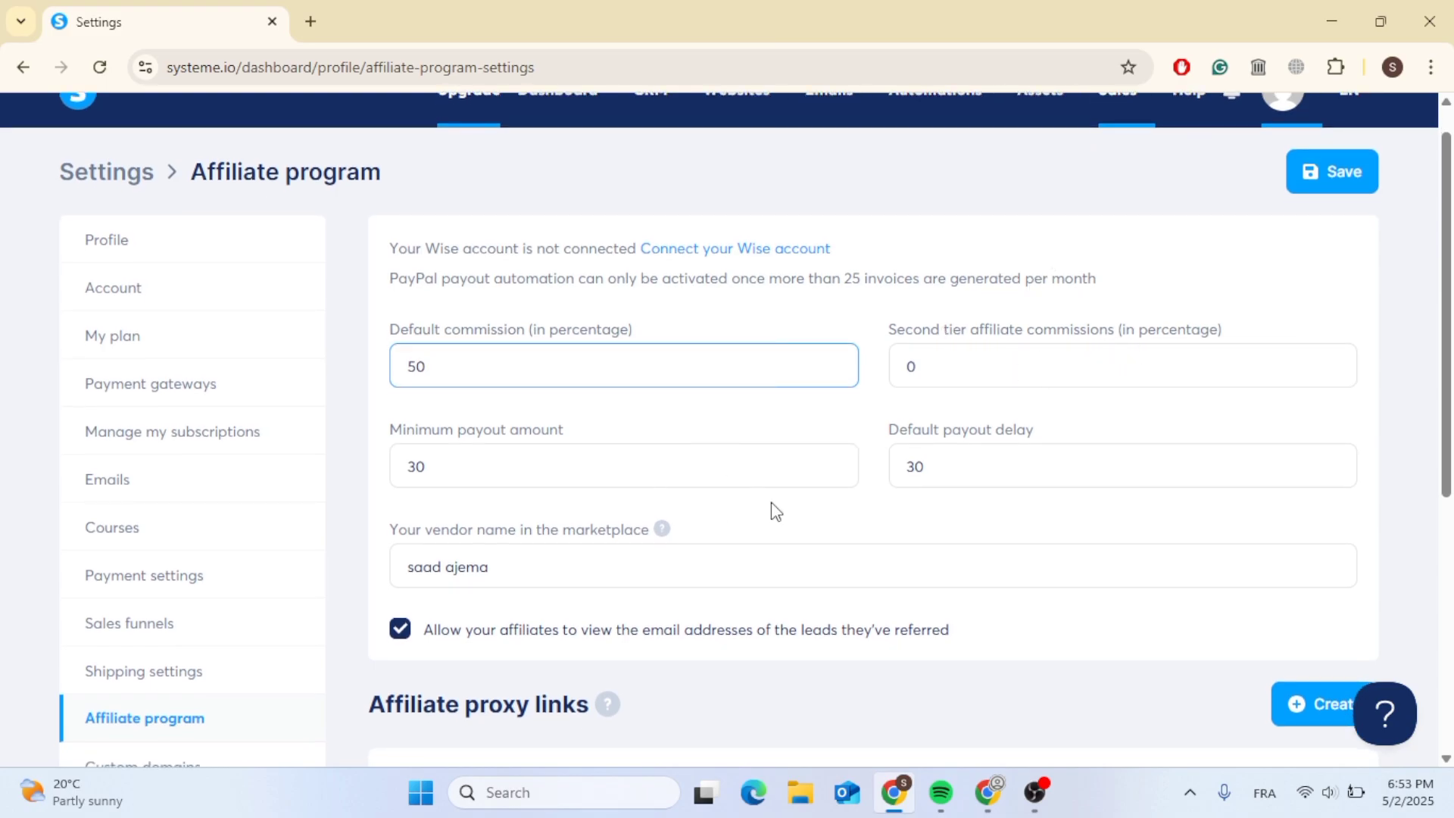
scroll(886, 533, "down", 3)
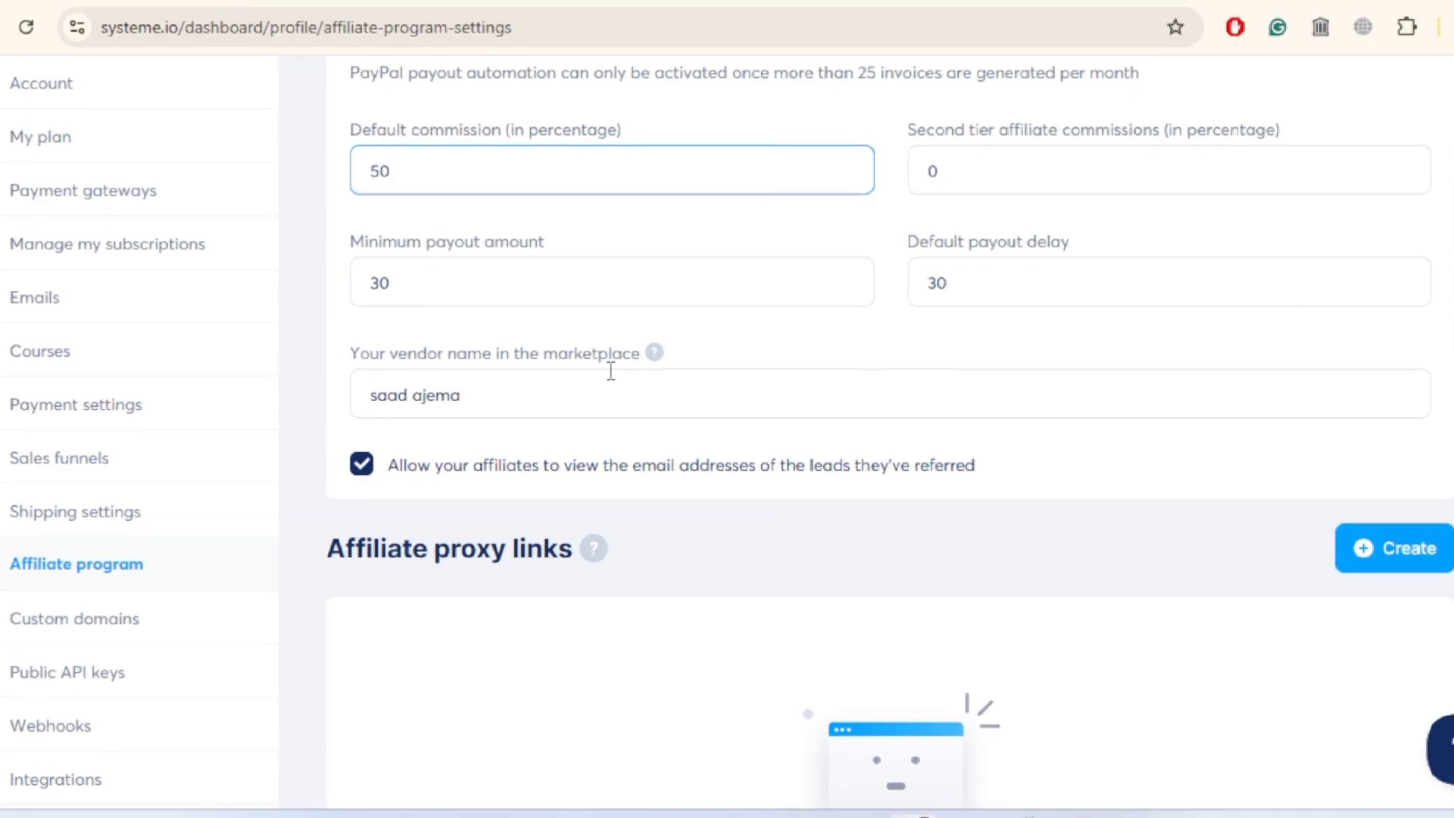
scroll(610, 371, "down", 3)
scroll(610, 371, "down", 2)
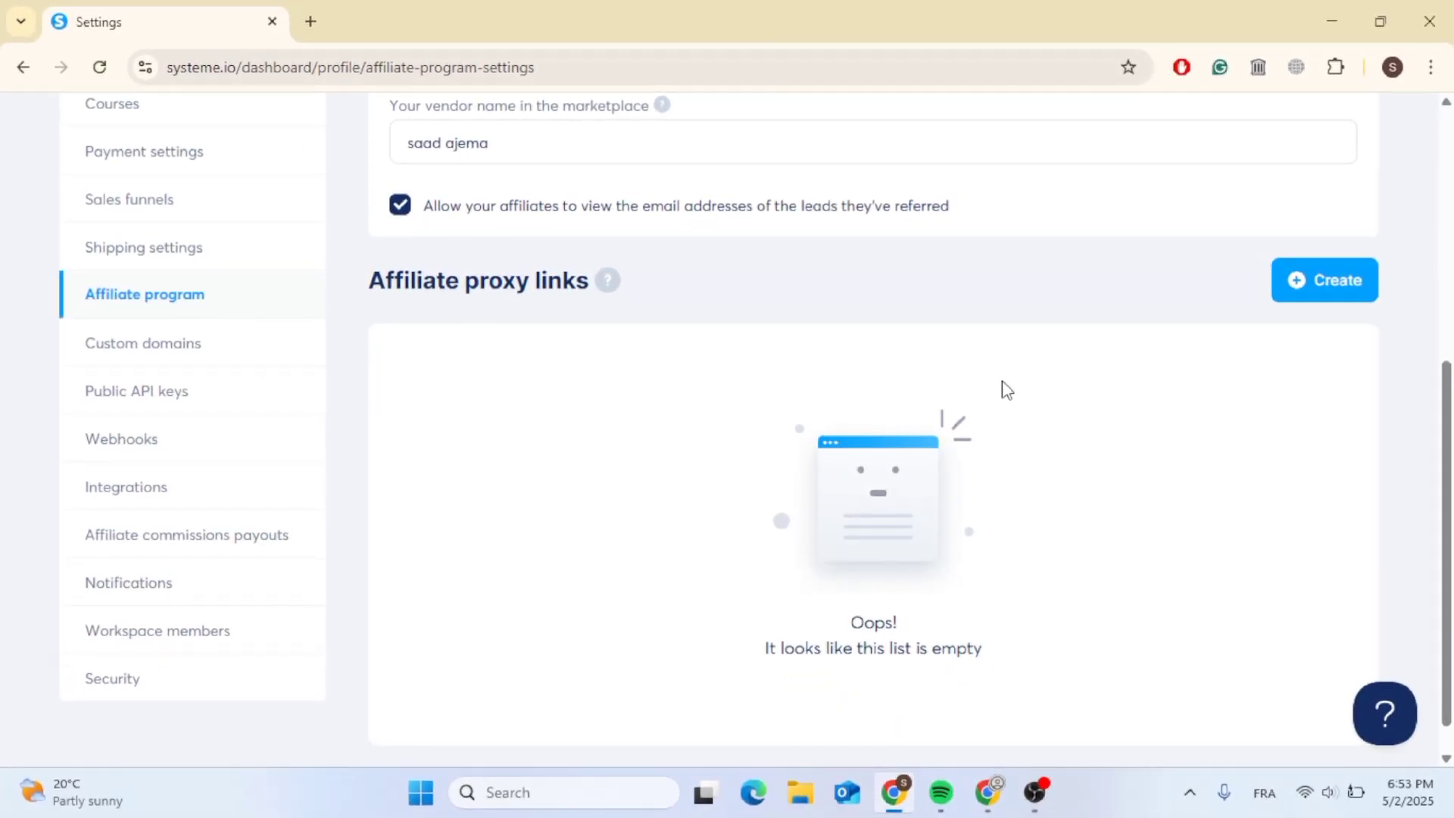
Toggle the leads' email-visibility checkbox off and on, then begin a new affiliate proxy link.
left_click(577, 215)
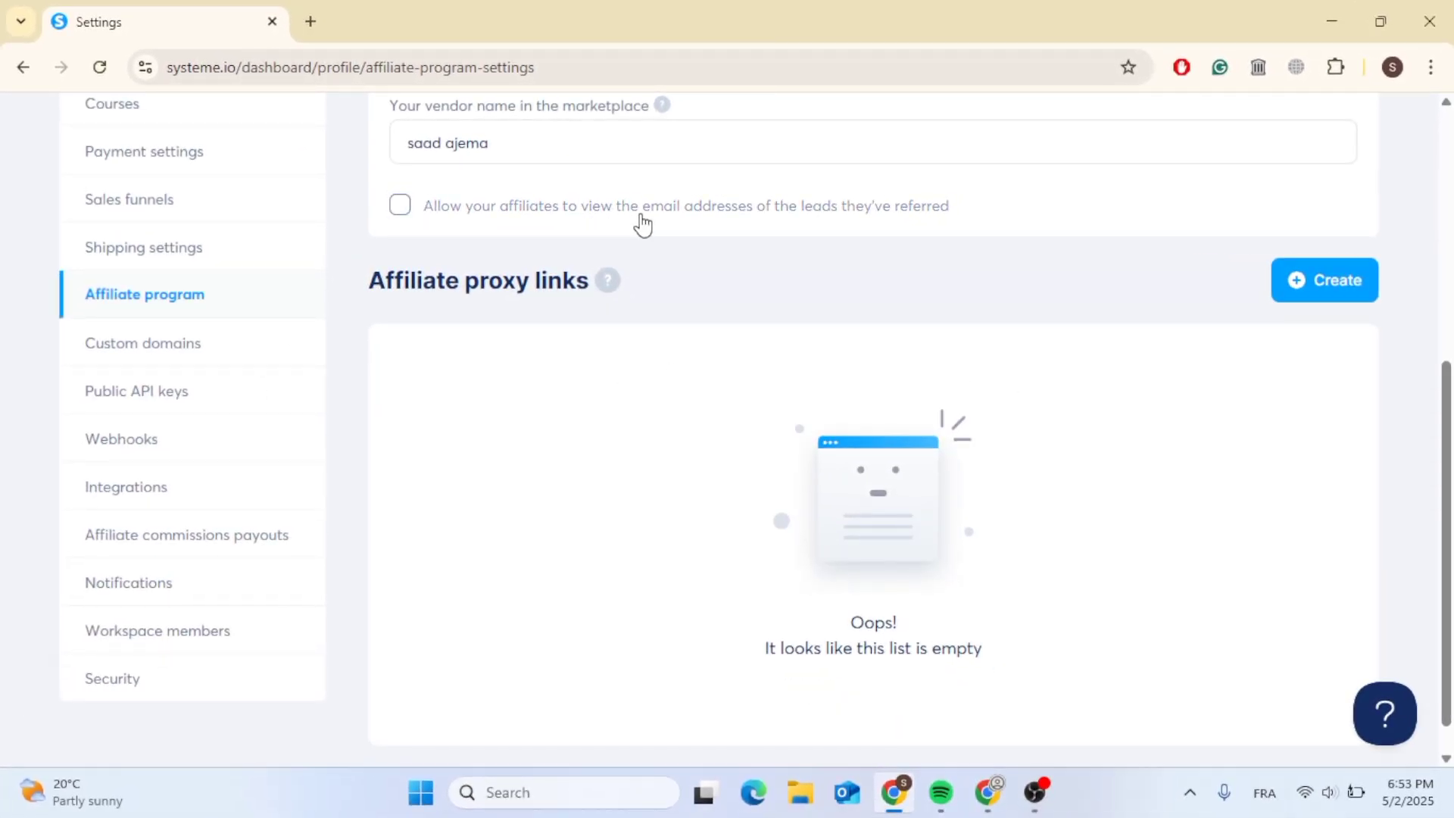
left_click(641, 217)
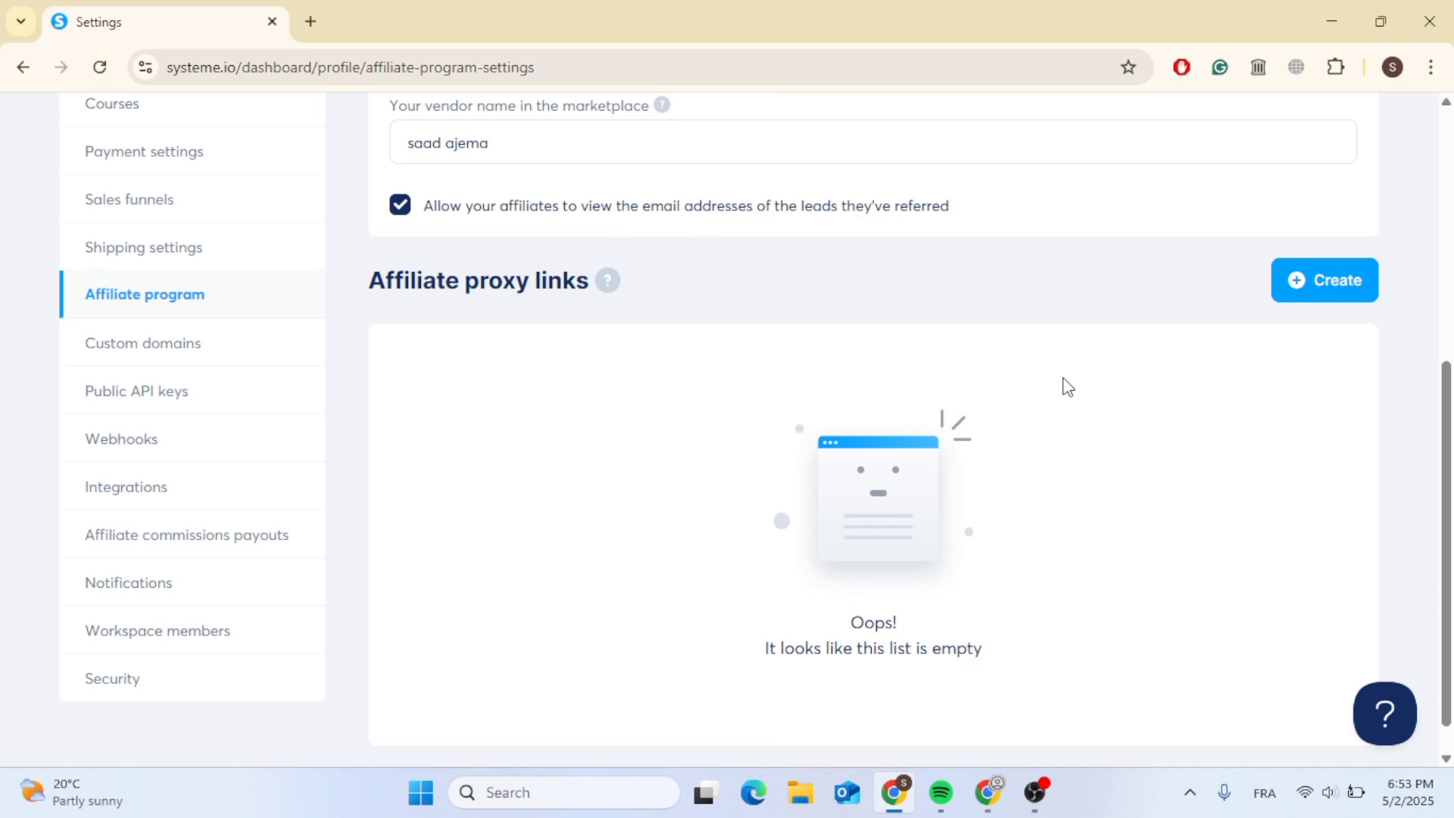
left_click(1296, 293)
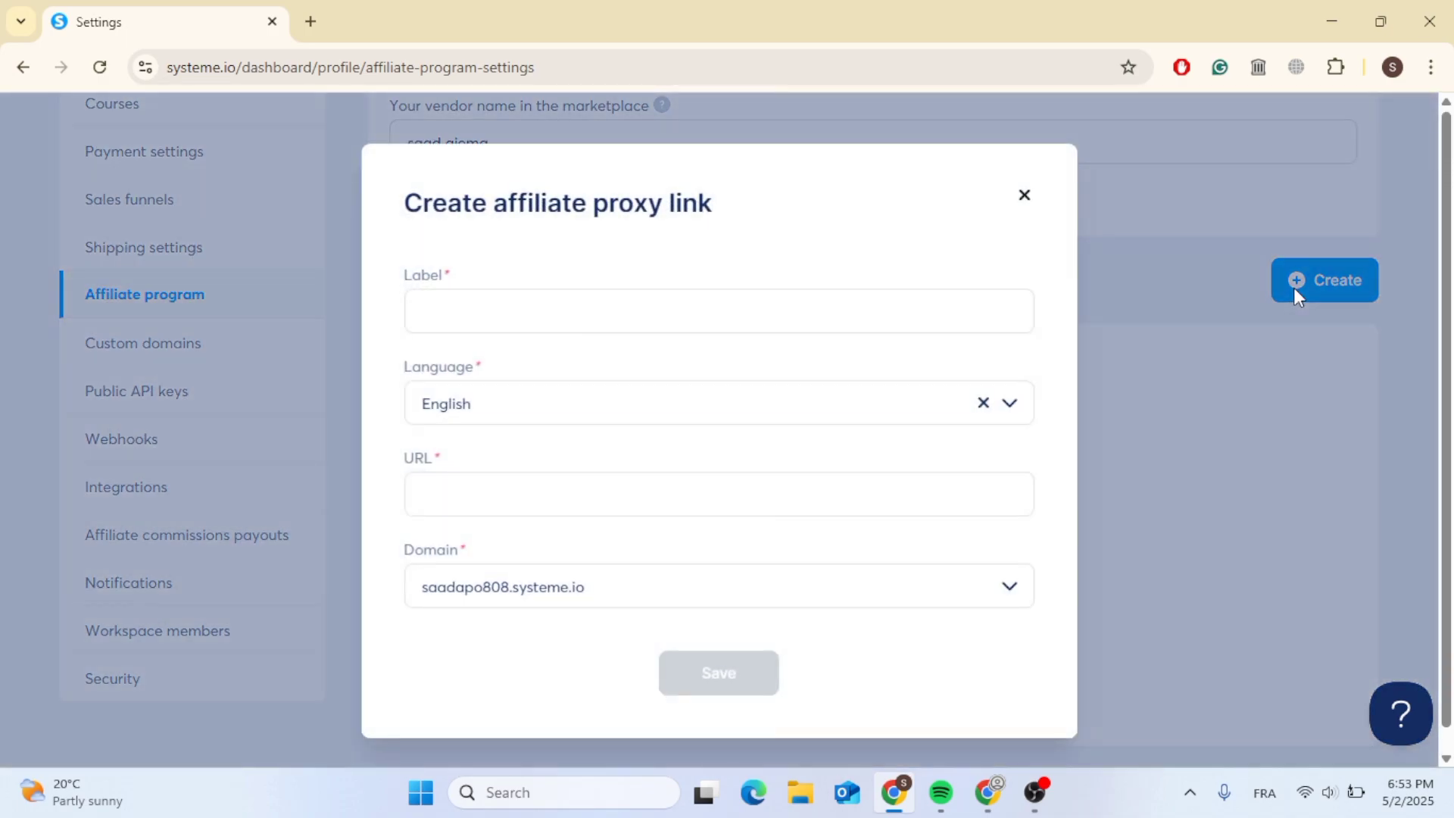
Save a proxy link labelled 'Test affiliate promo' pointing to the pasted landing page URL.
left_click(860, 313)
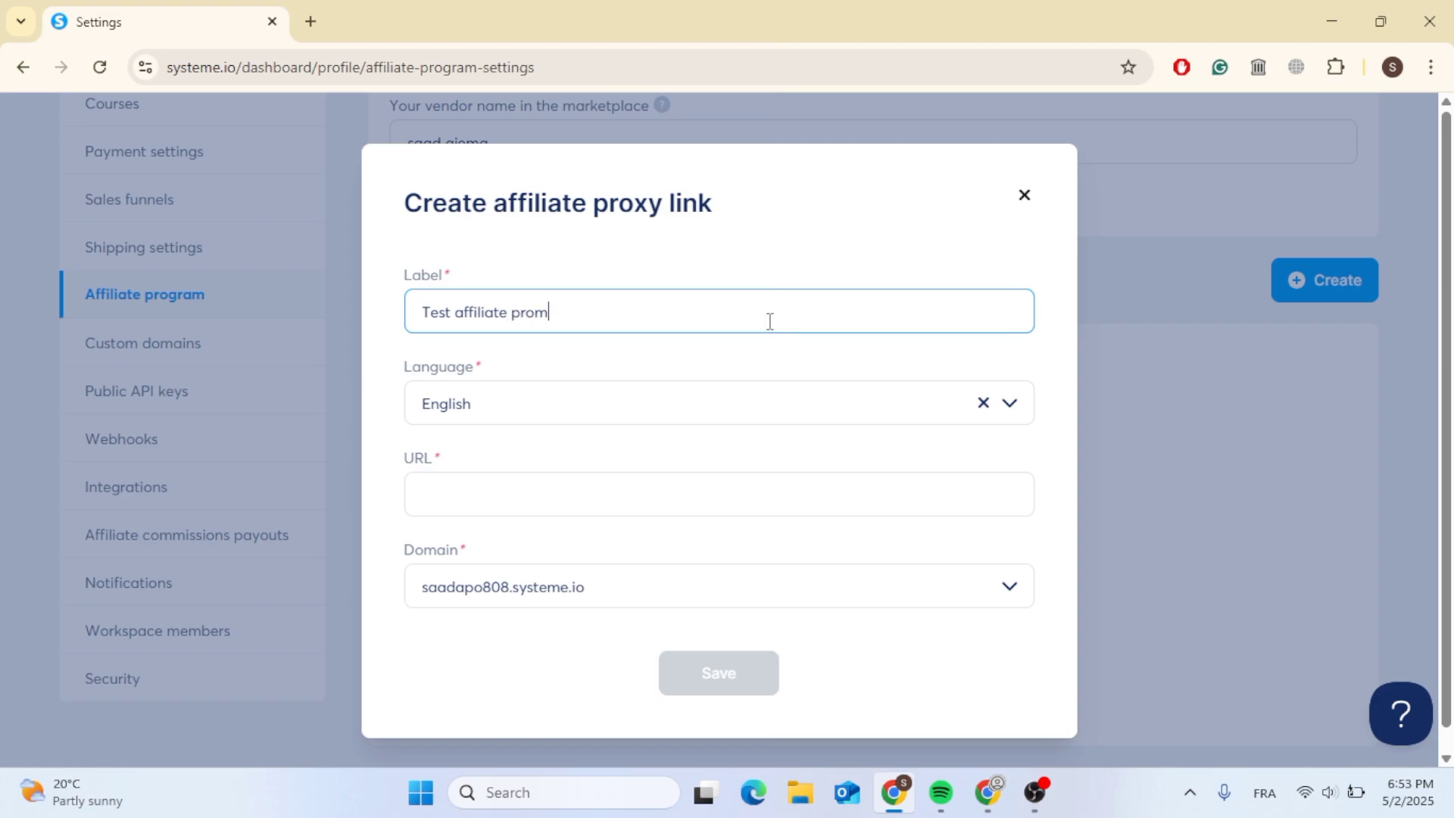
left_click(658, 502)
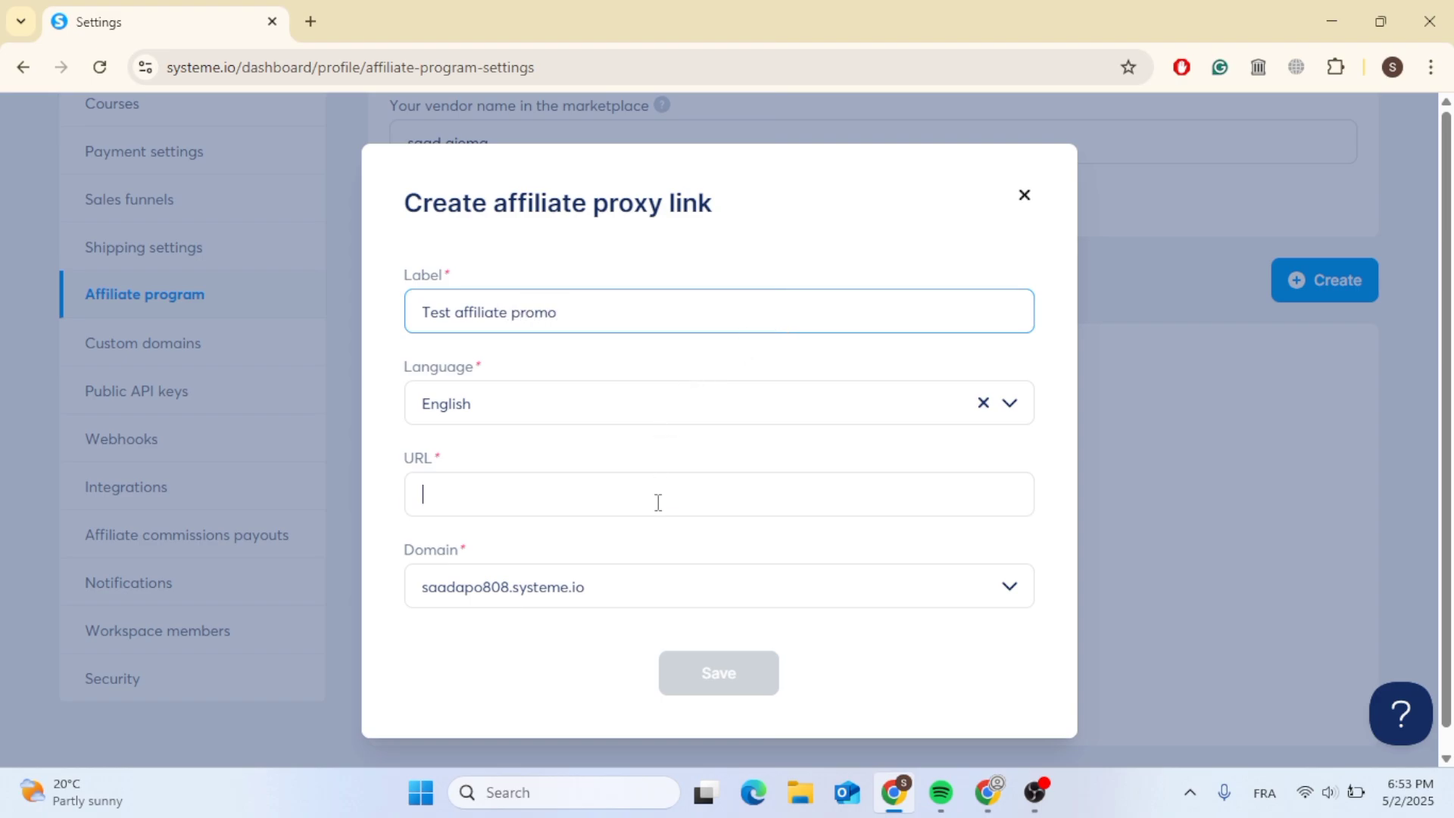
right_click(556, 501)
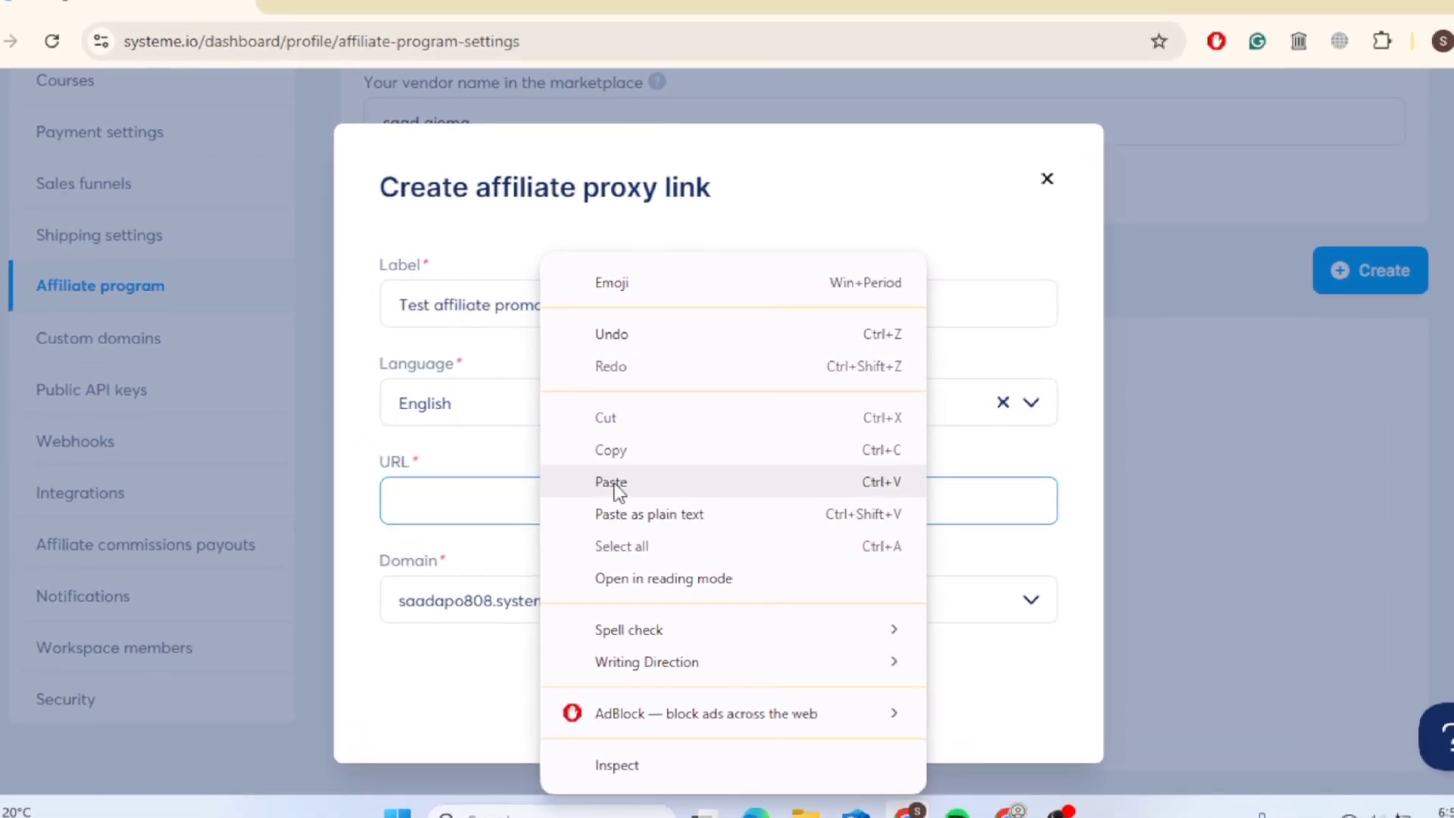
left_click(685, 482)
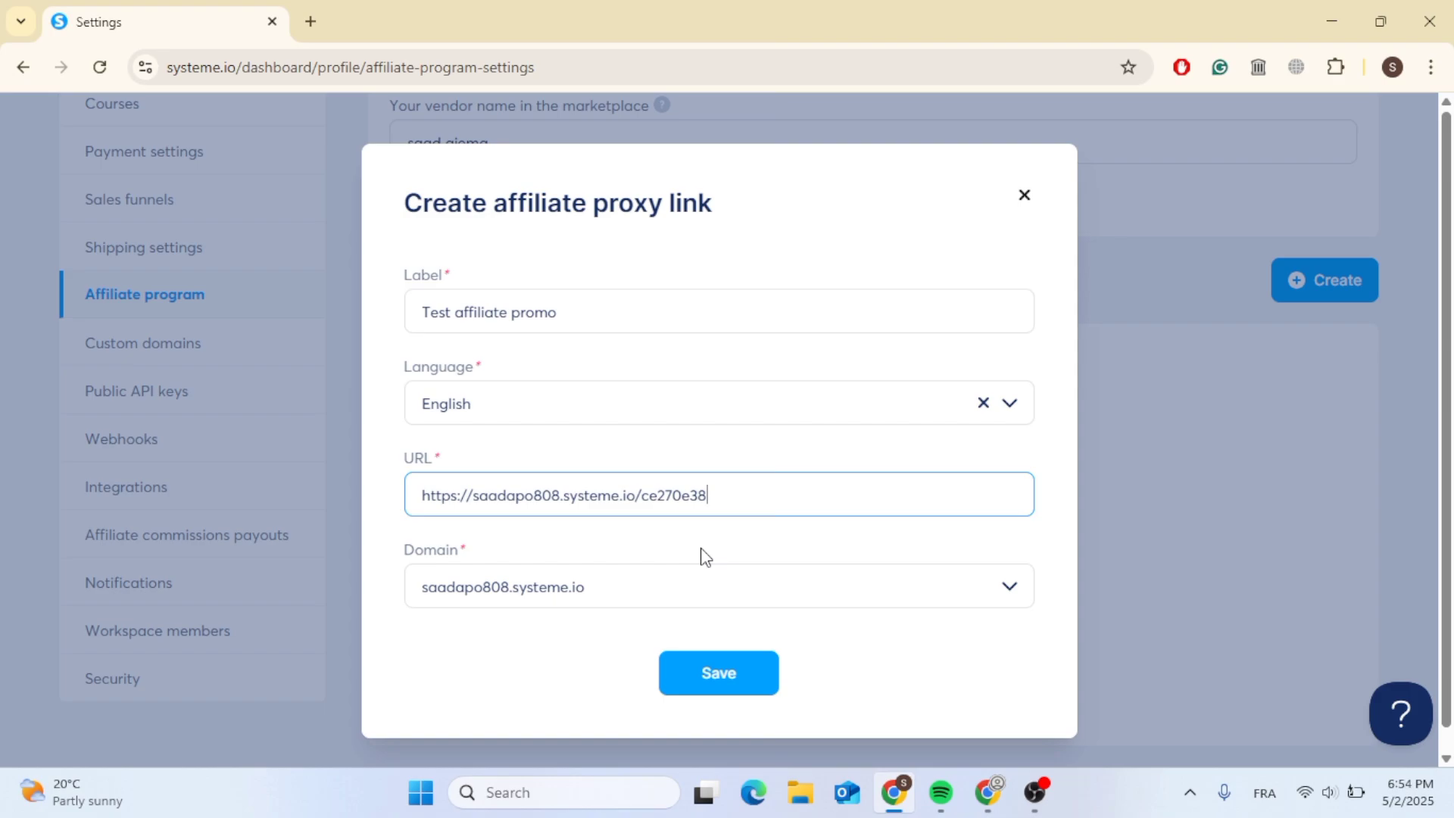
left_click(713, 676)
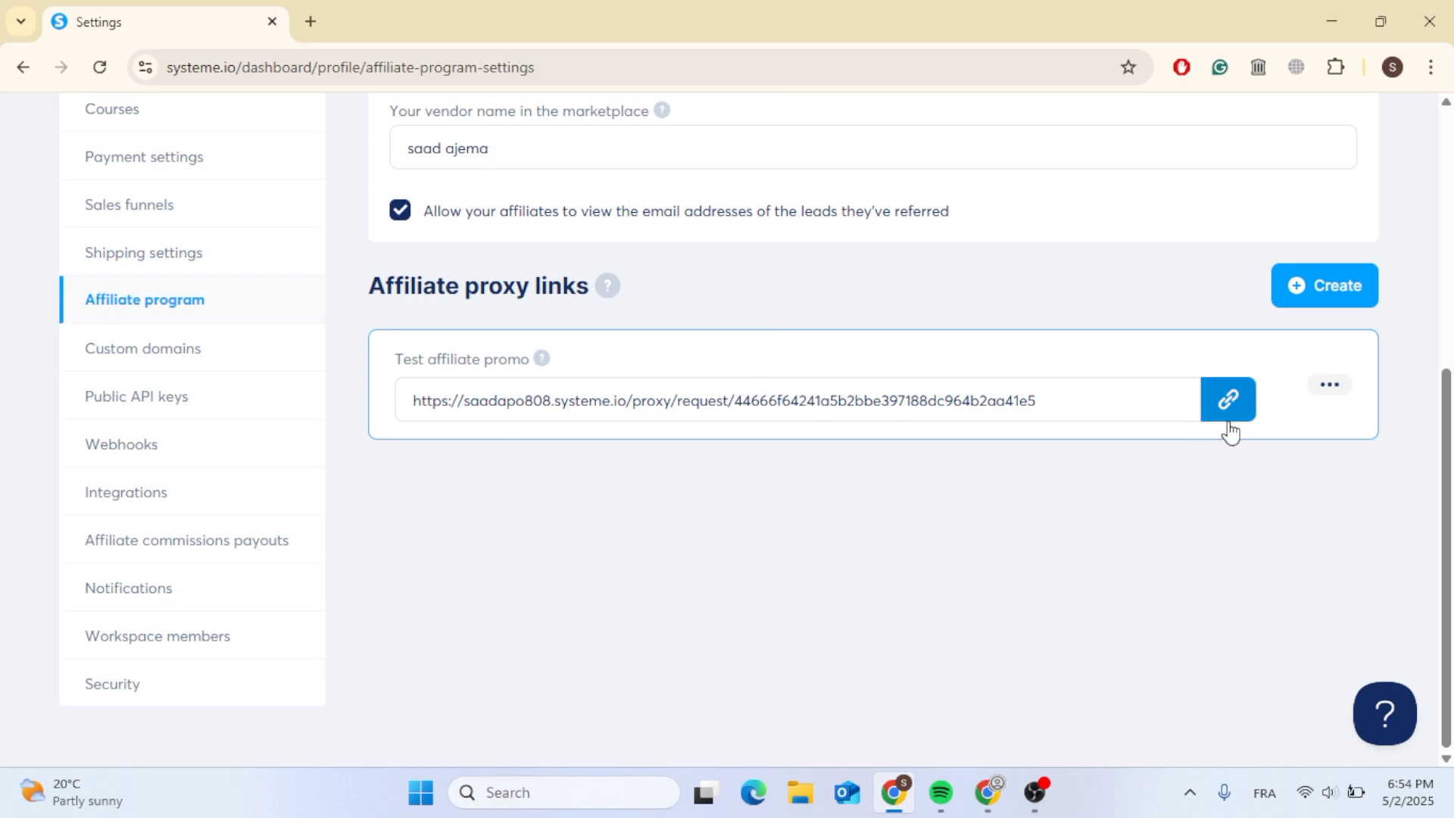
Copy the Test affiliate promo proxy URL from its link card to the clipboard.
left_click(1328, 388)
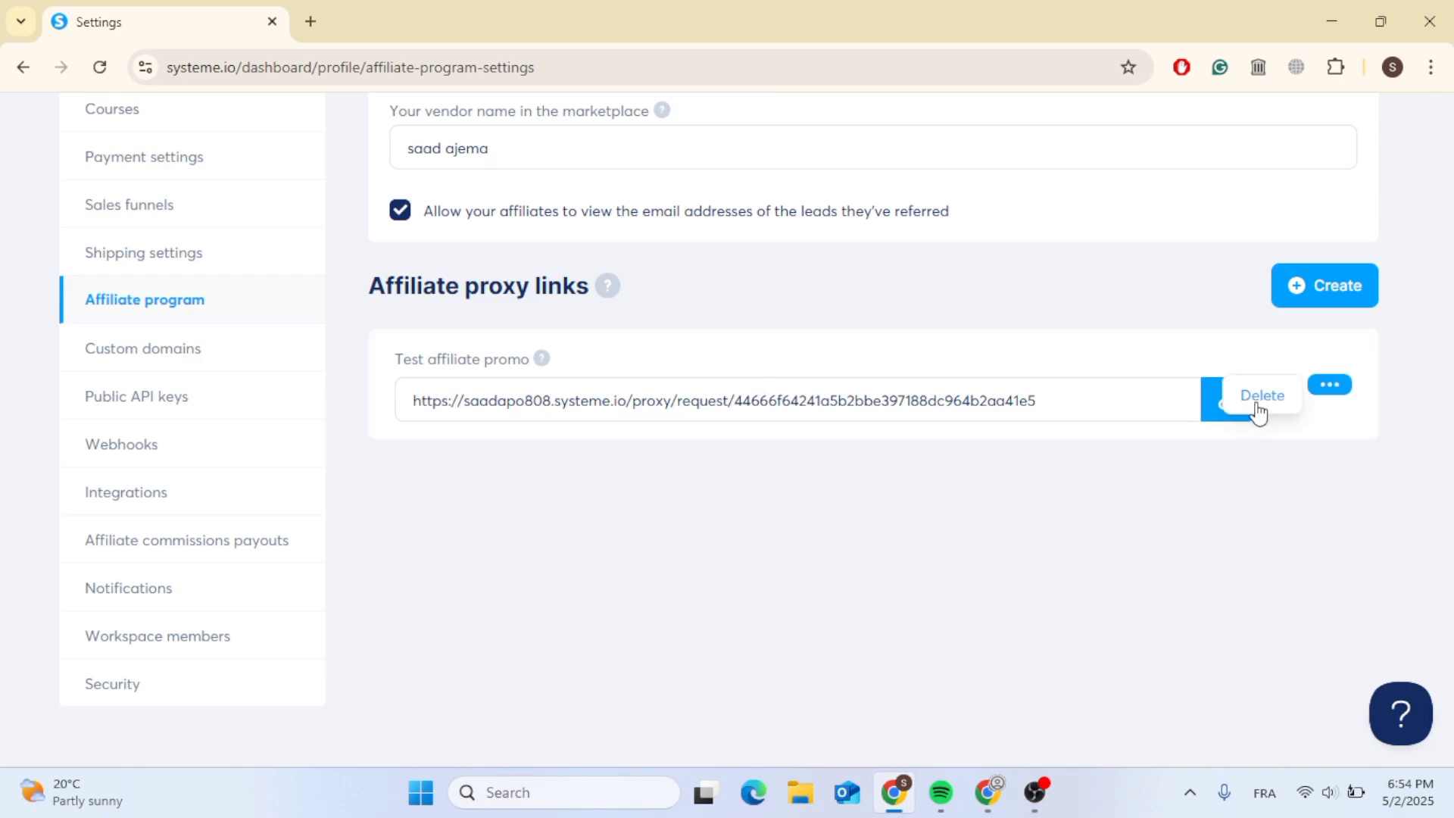
left_click(1181, 480)
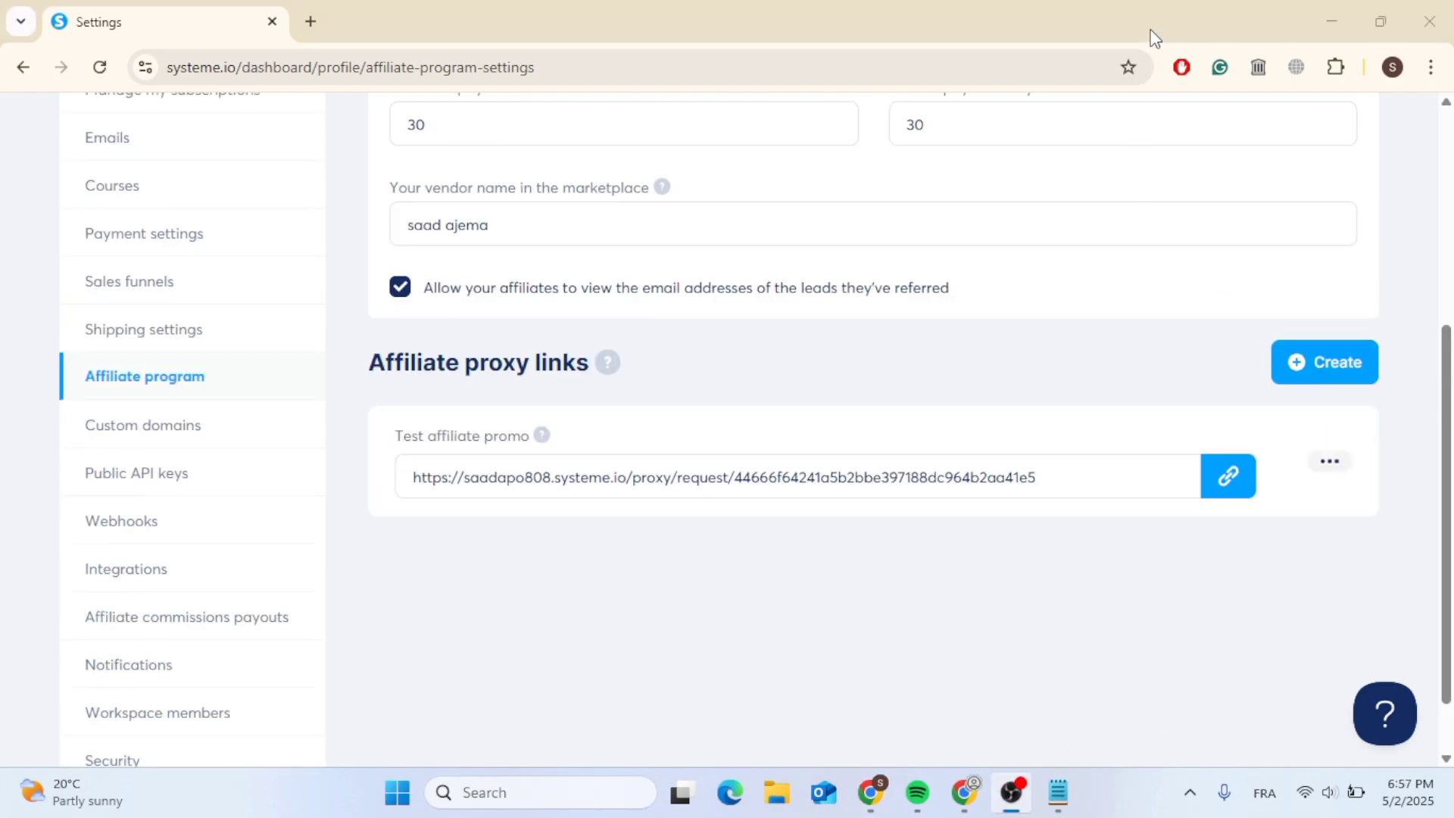
left_click(1156, 35)
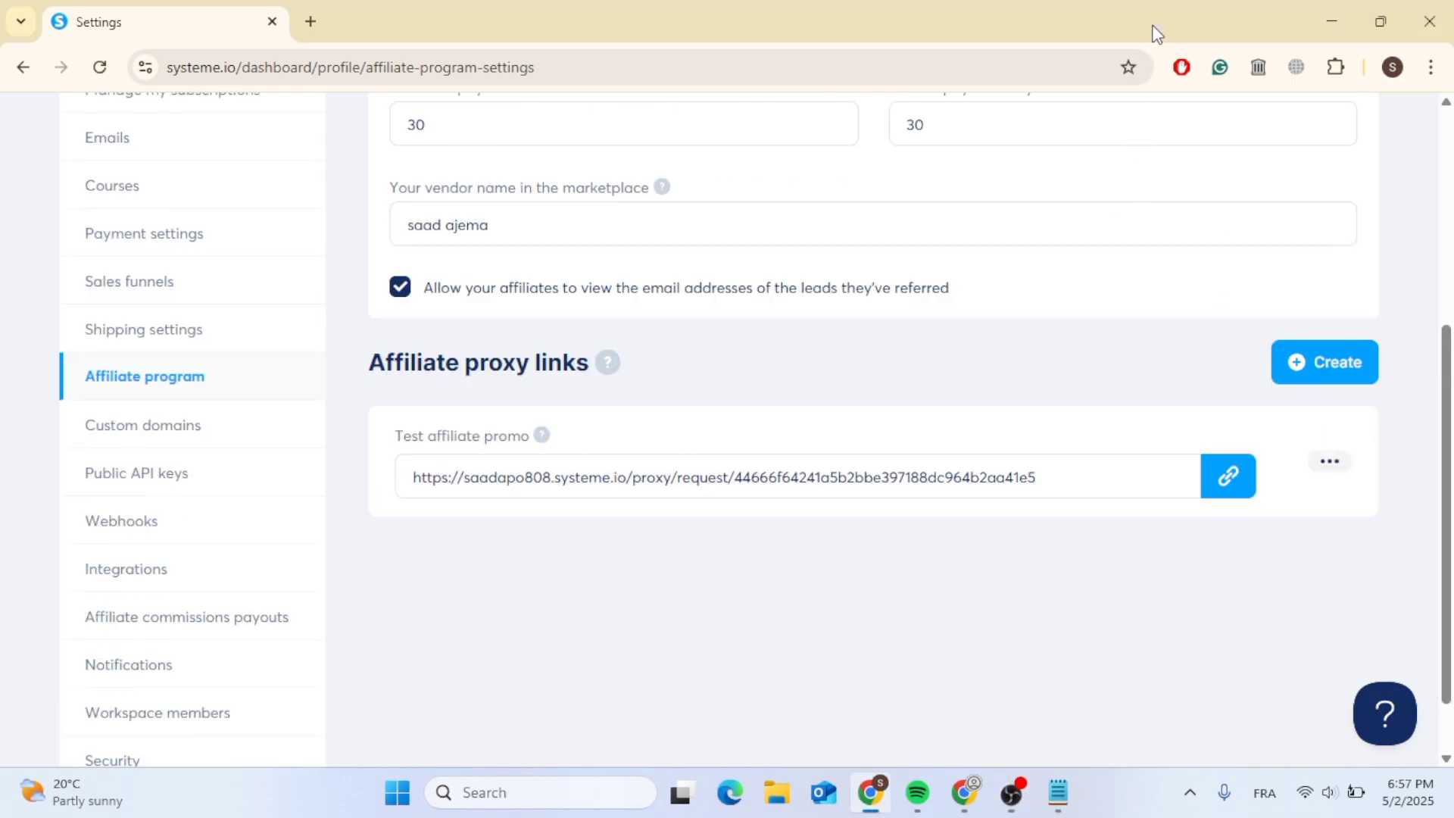
left_click(1240, 491)
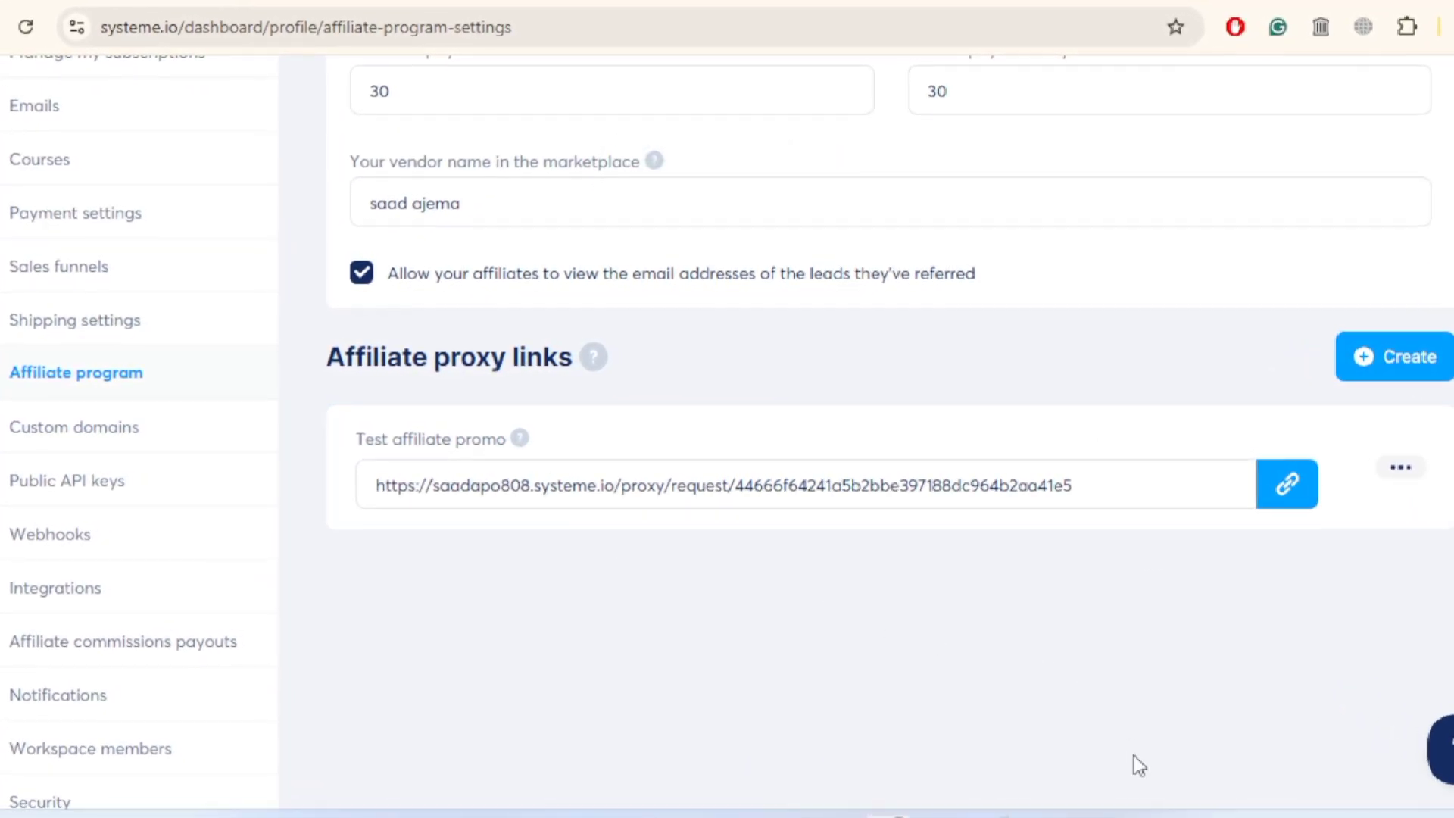
Paste the proxy link into a blank Notepad note.
left_click(1060, 791)
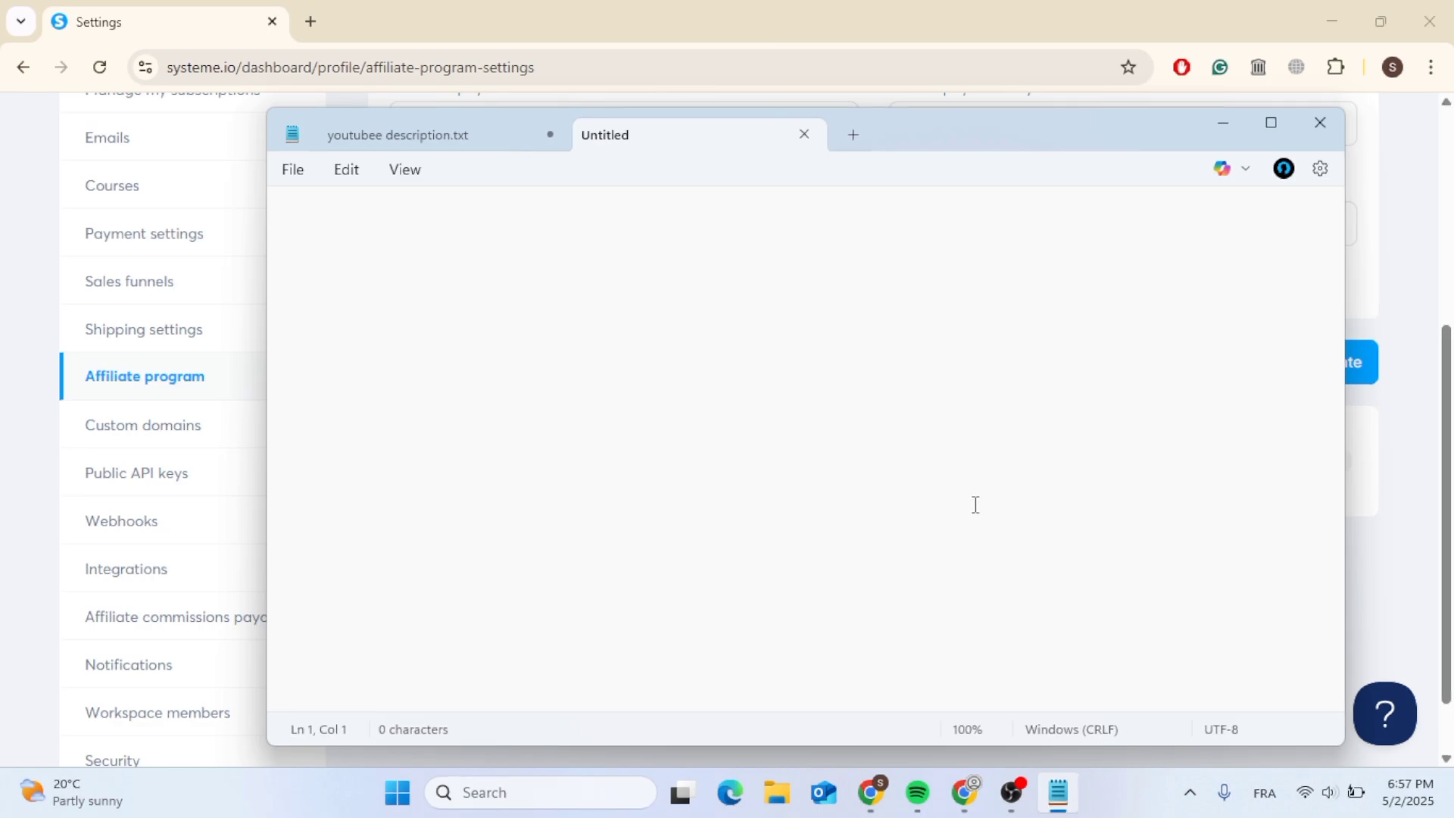
right_click(681, 241)
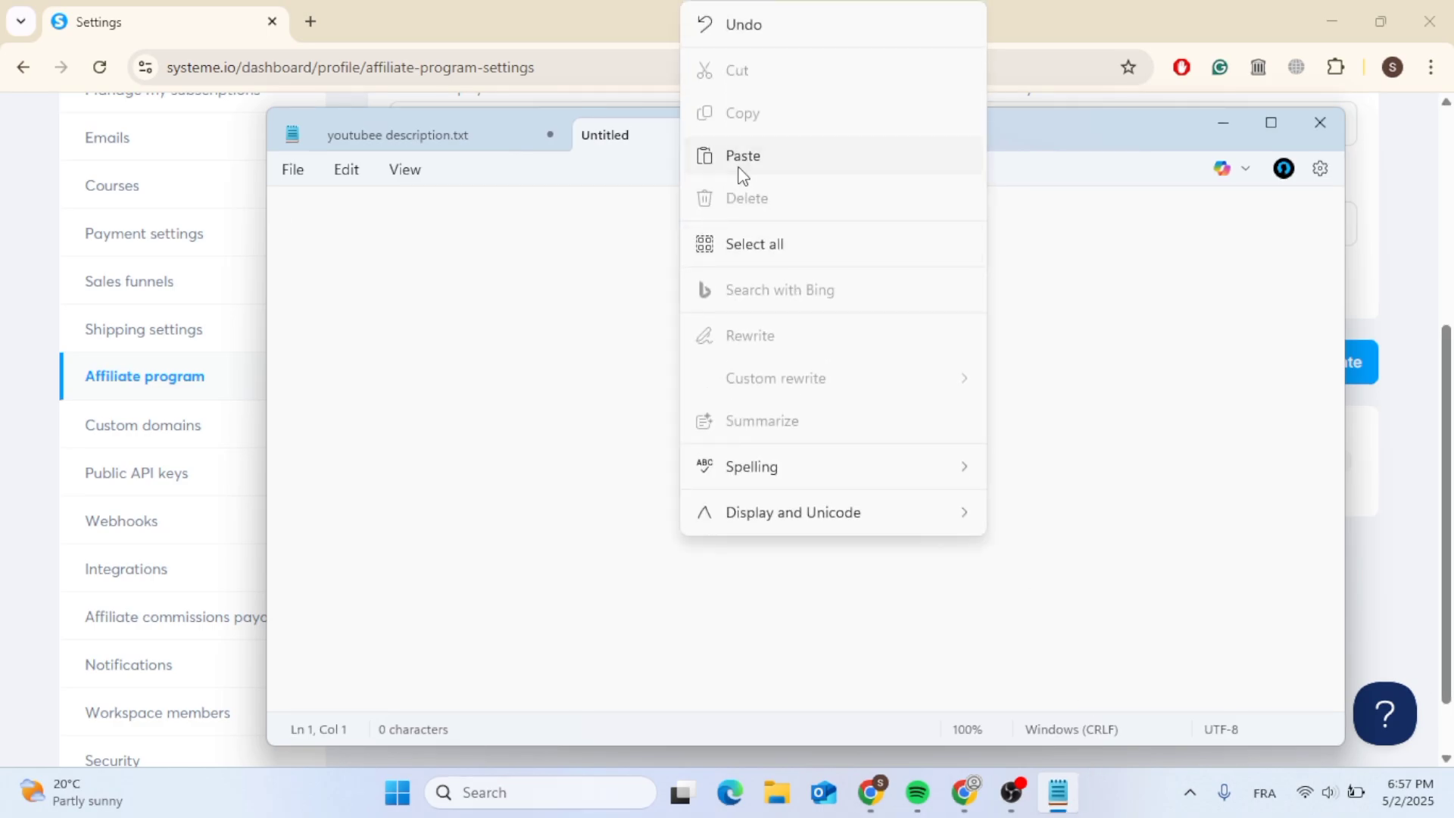
left_click(740, 161)
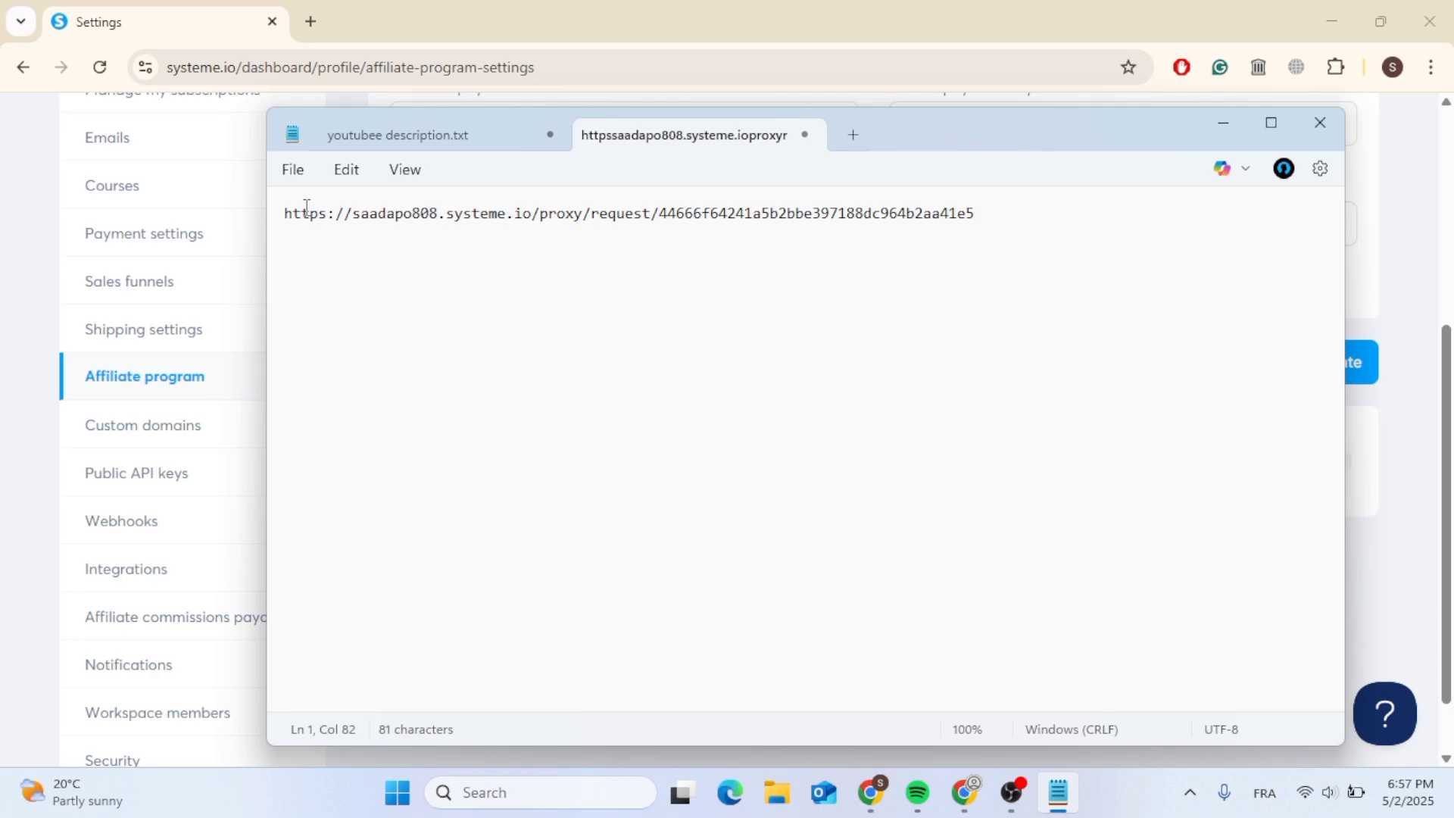
key("ctrl+a")
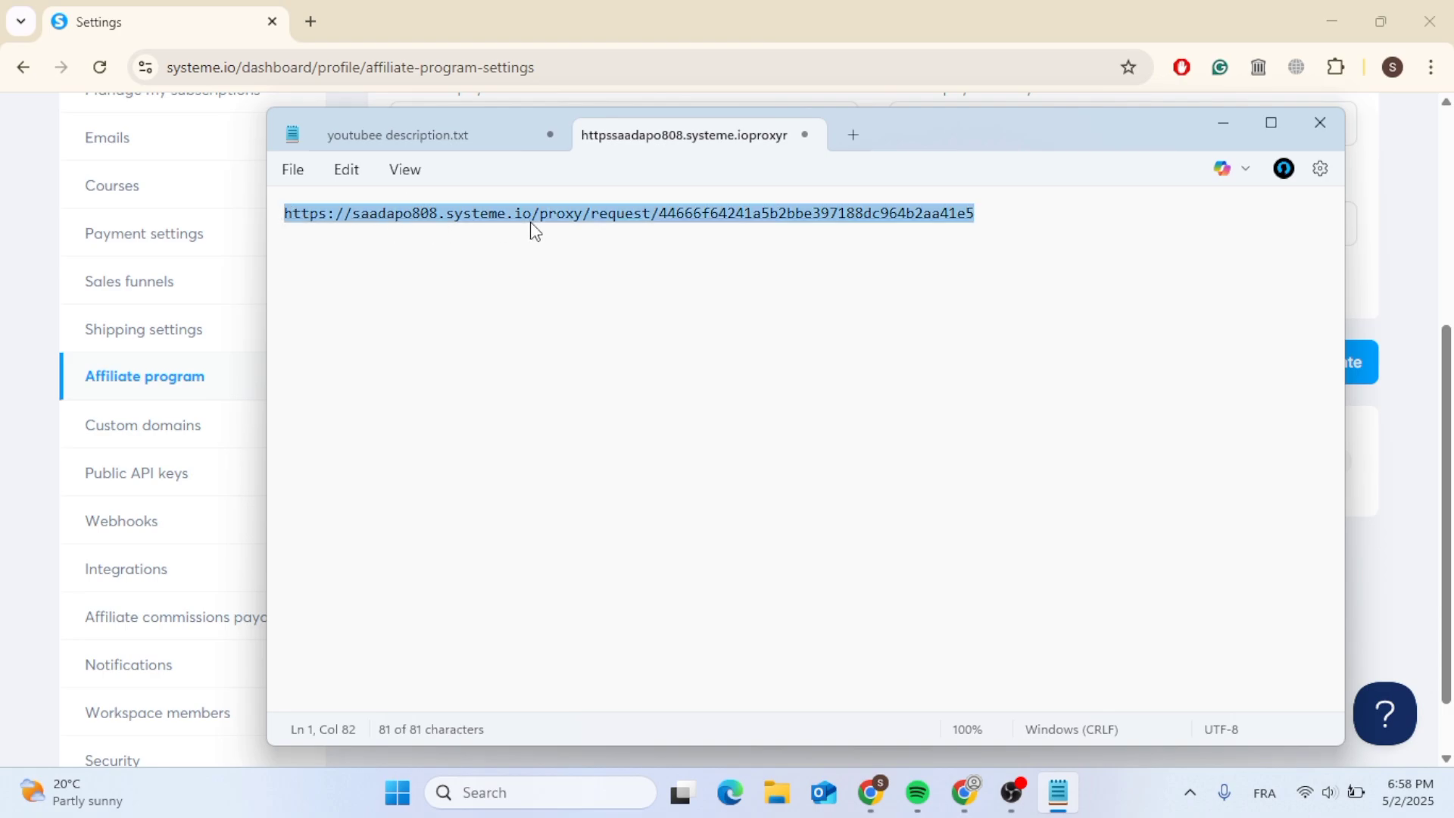
left_click(531, 224)
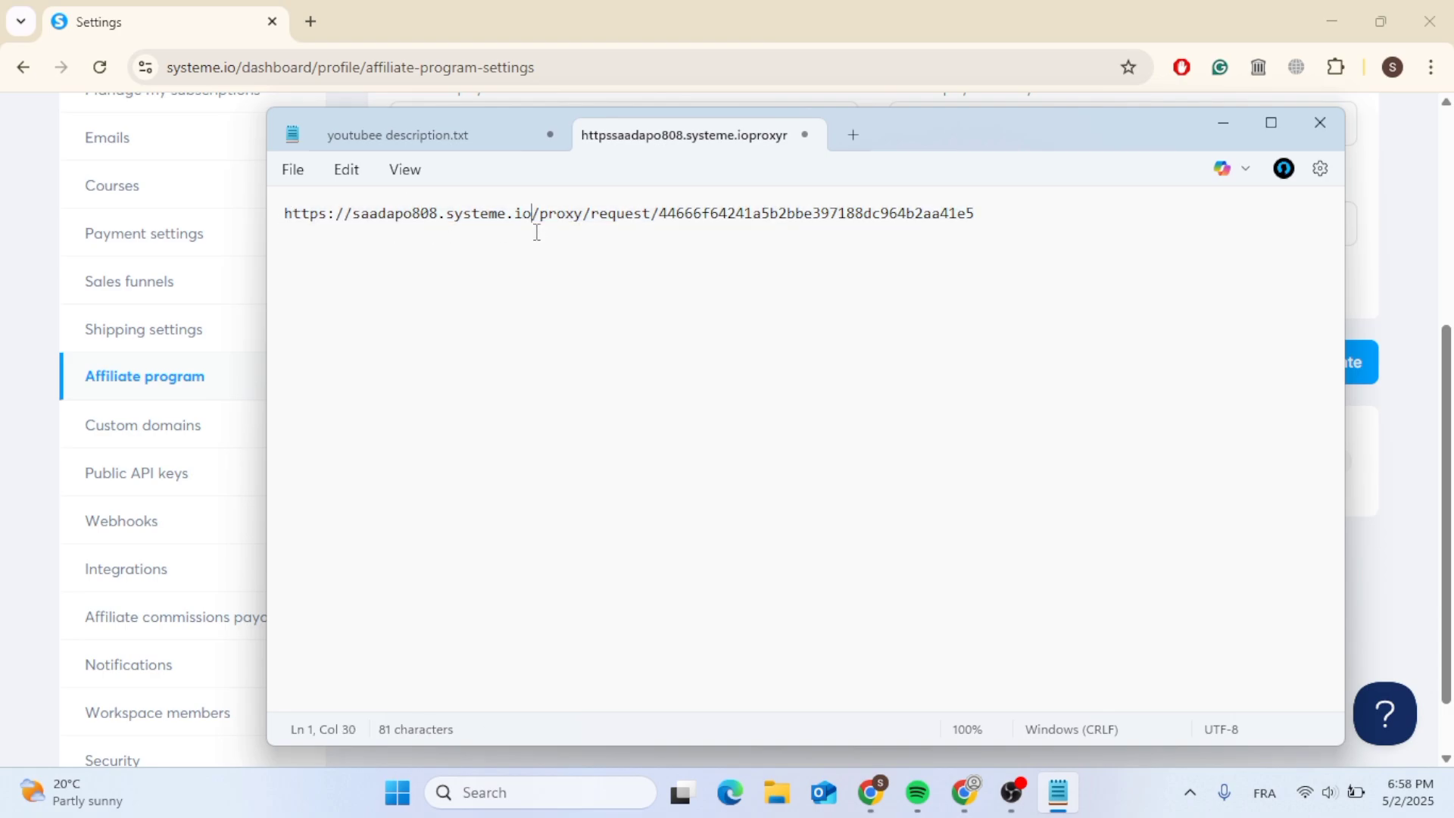
Paste the link below 'Click this link to enroll :' in youtubee description.txt, then minimize Notepad.
left_click(464, 152)
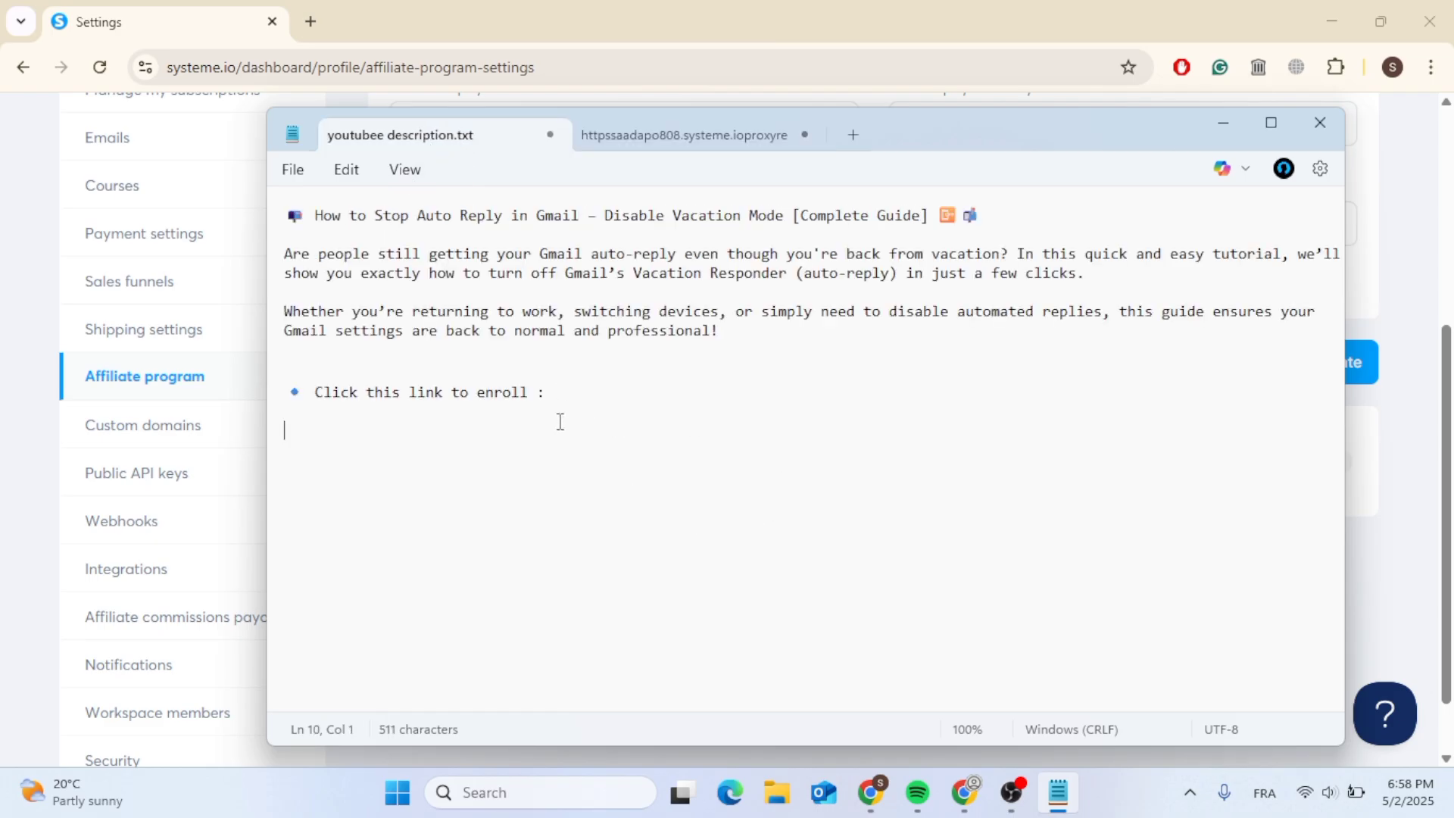
left_click_drag(532, 392, 316, 392)
left_click(336, 425)
key("ctrl+v")
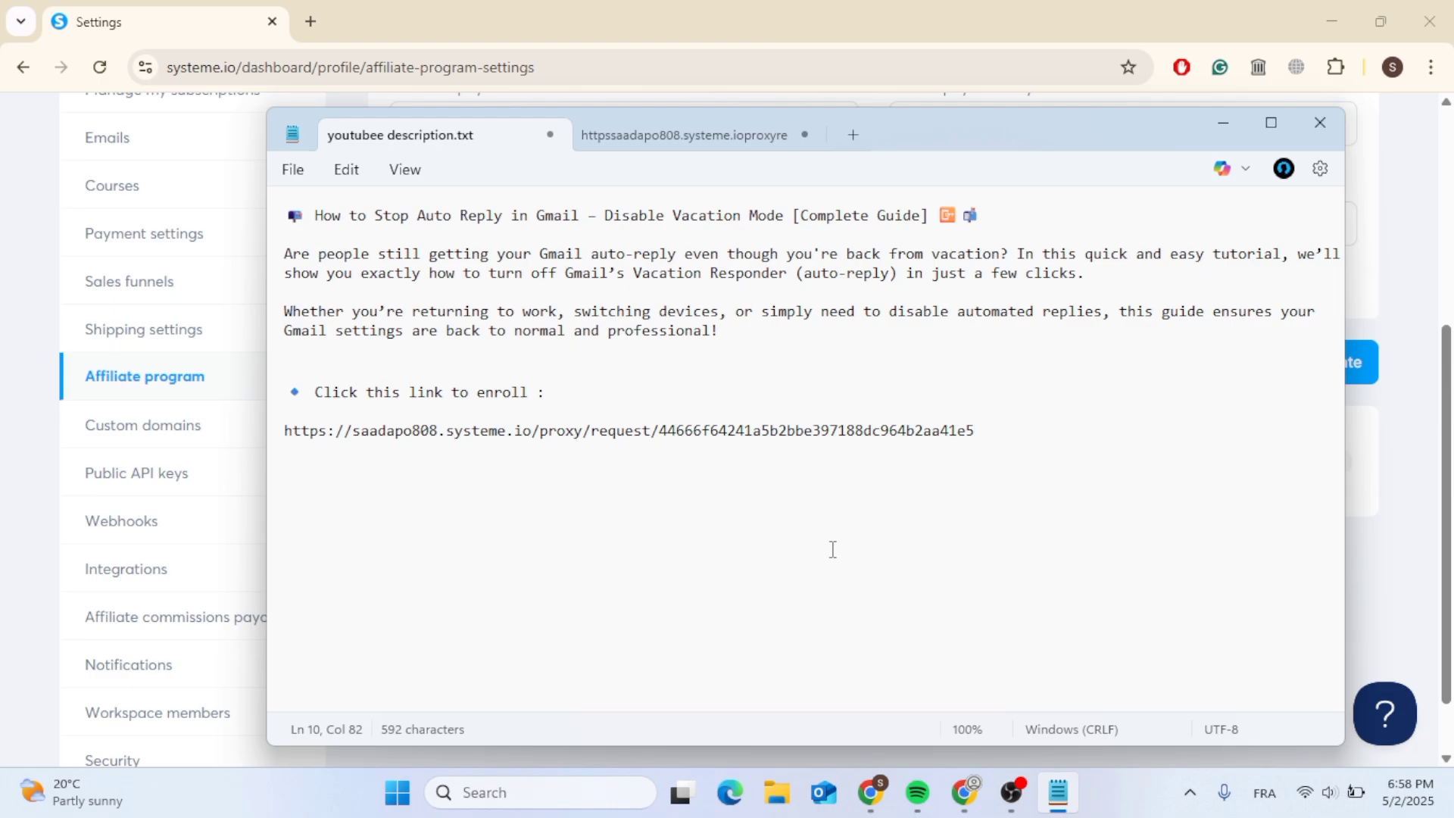
key("Return")
left_click(1222, 123)
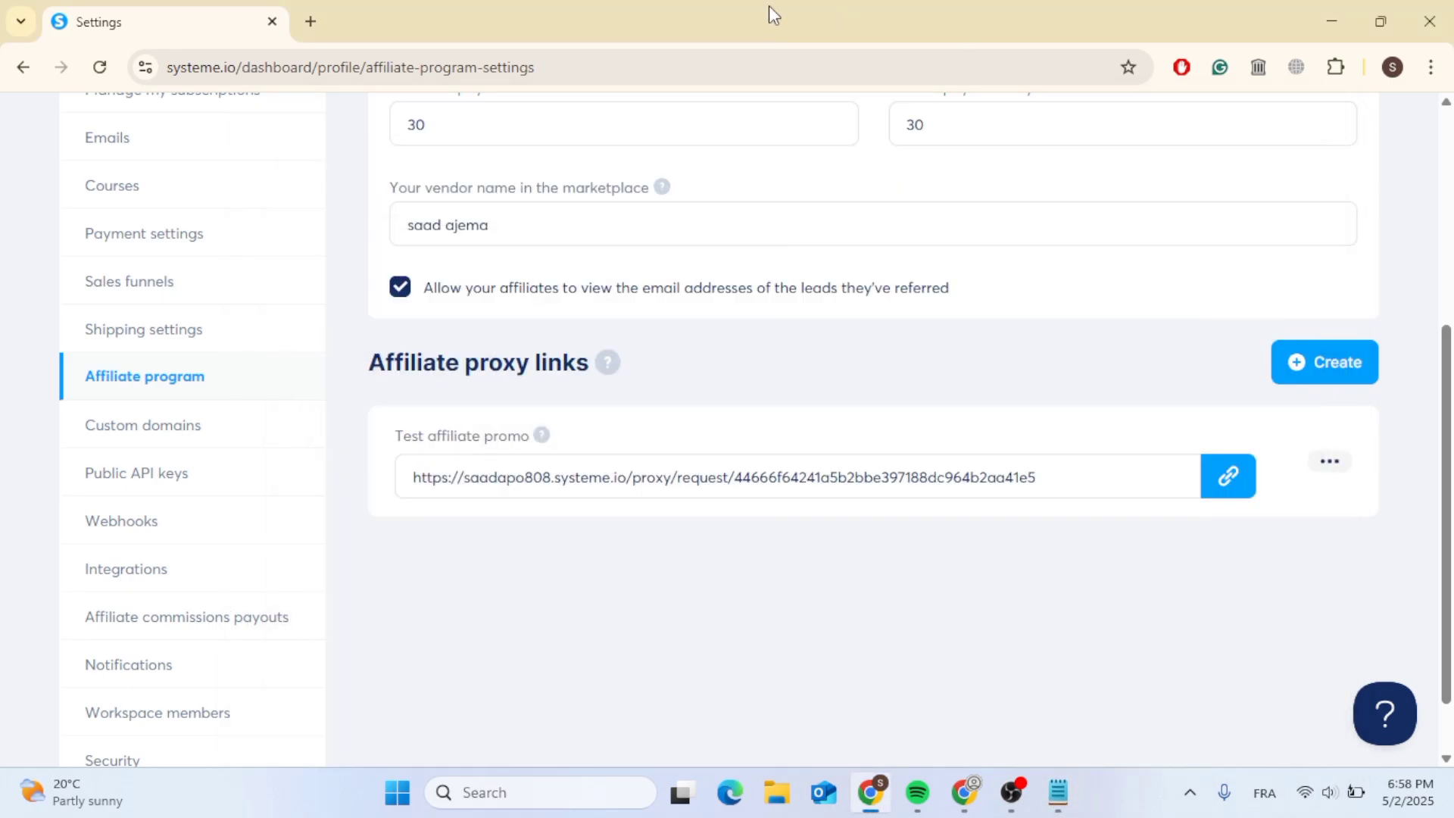
Search Google in a new tab for 'blog about systeme io'.
left_click(311, 23)
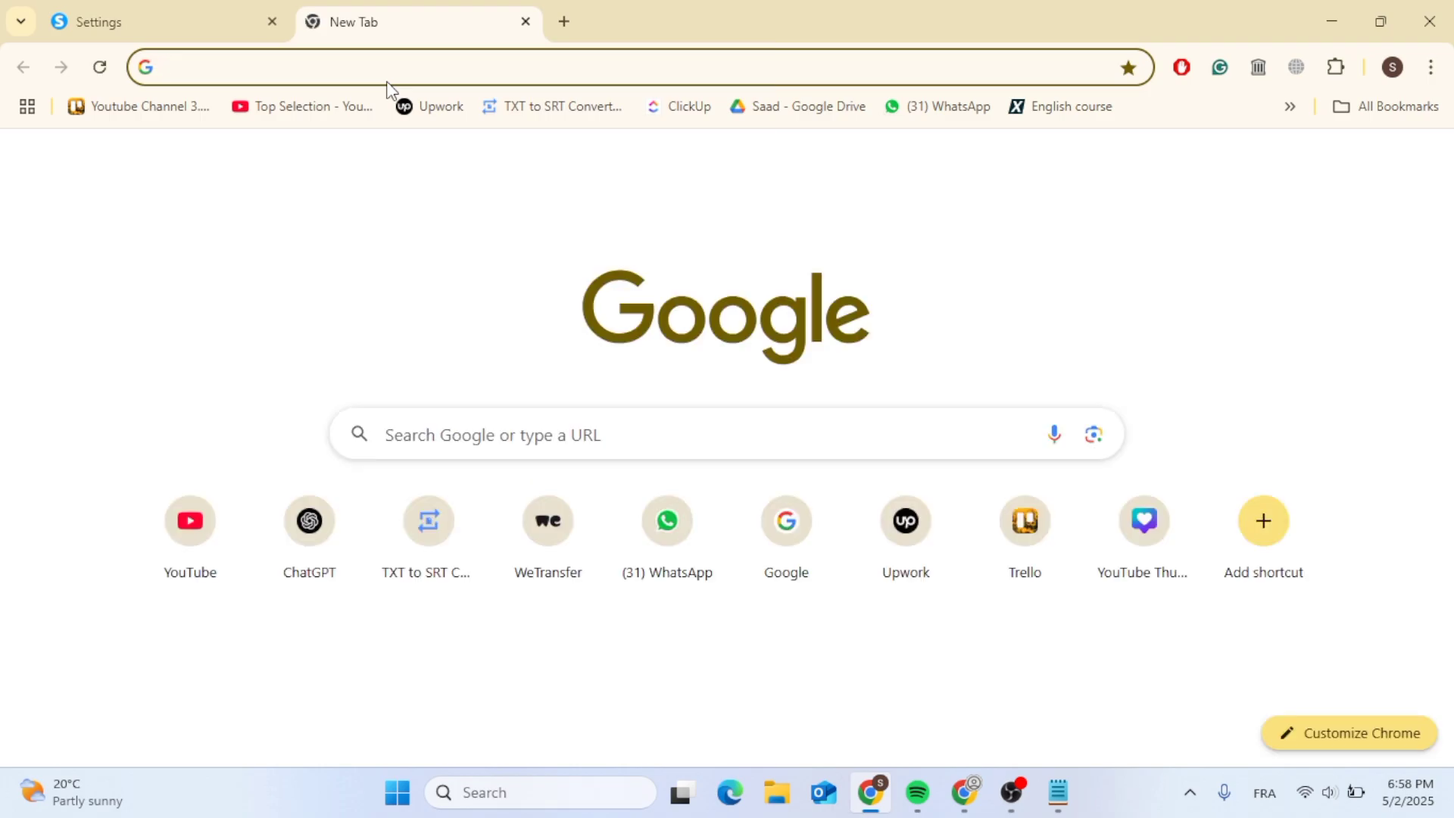
type("blog a")
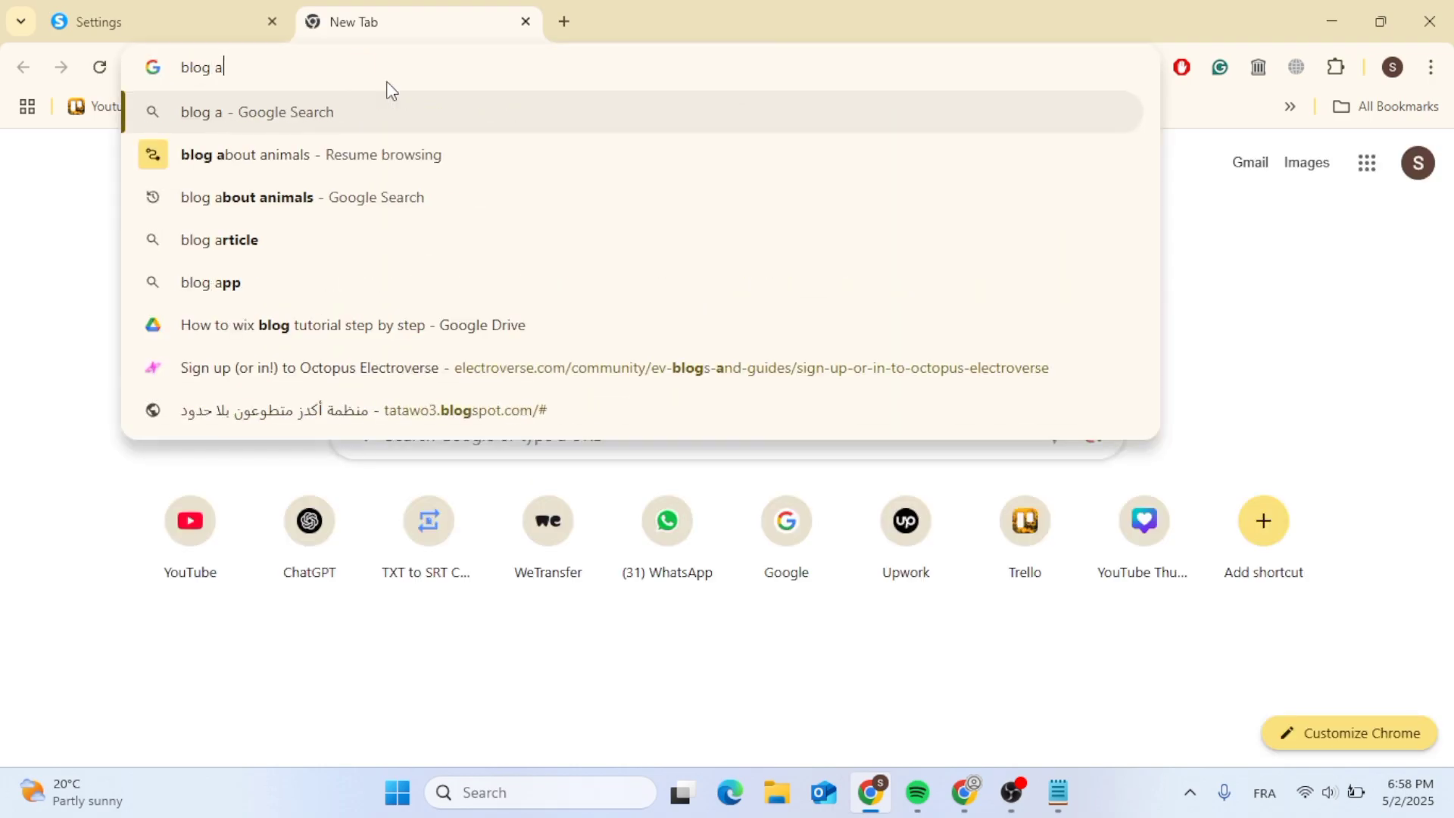
type("bout sys")
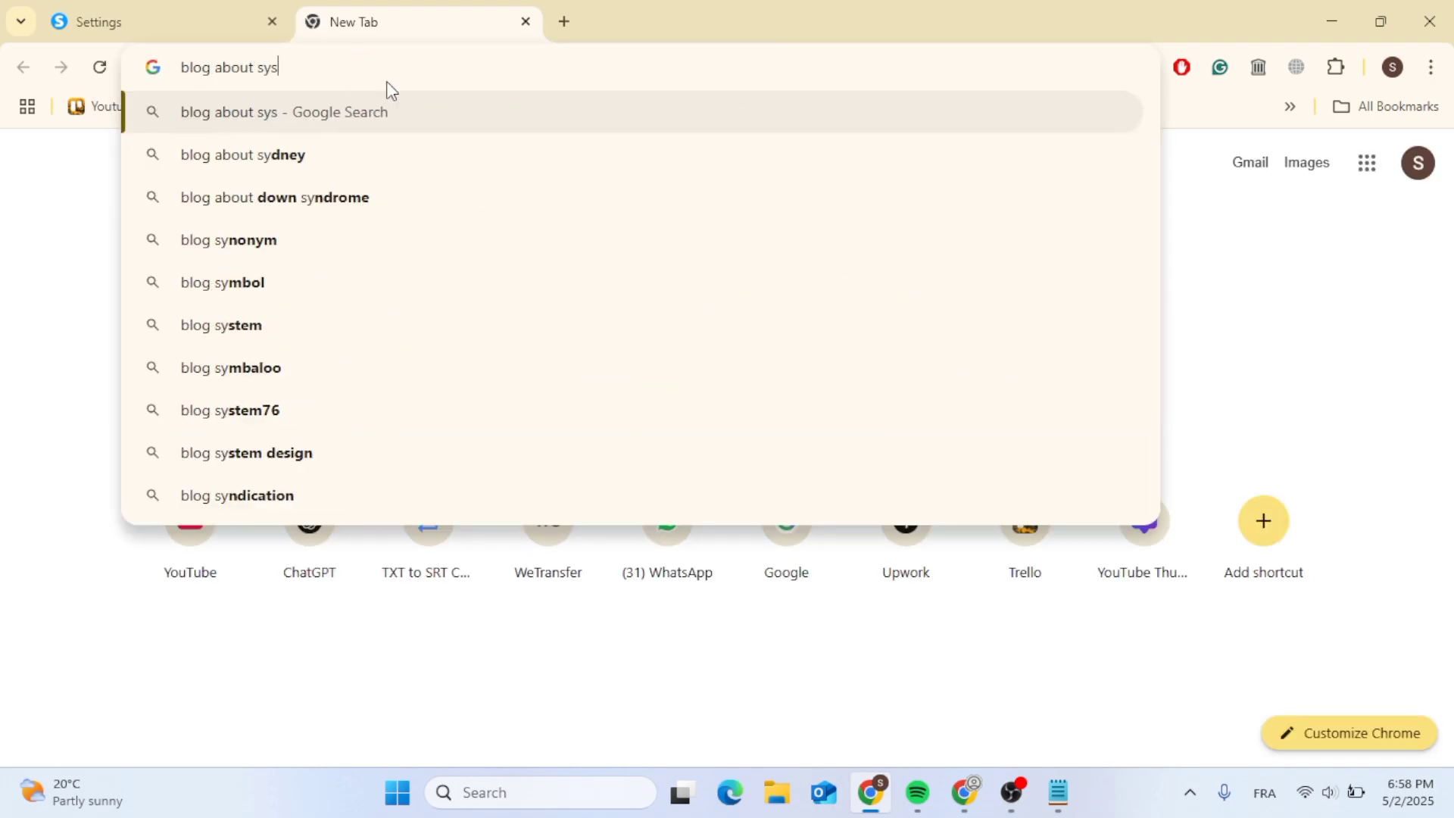
type("teme")
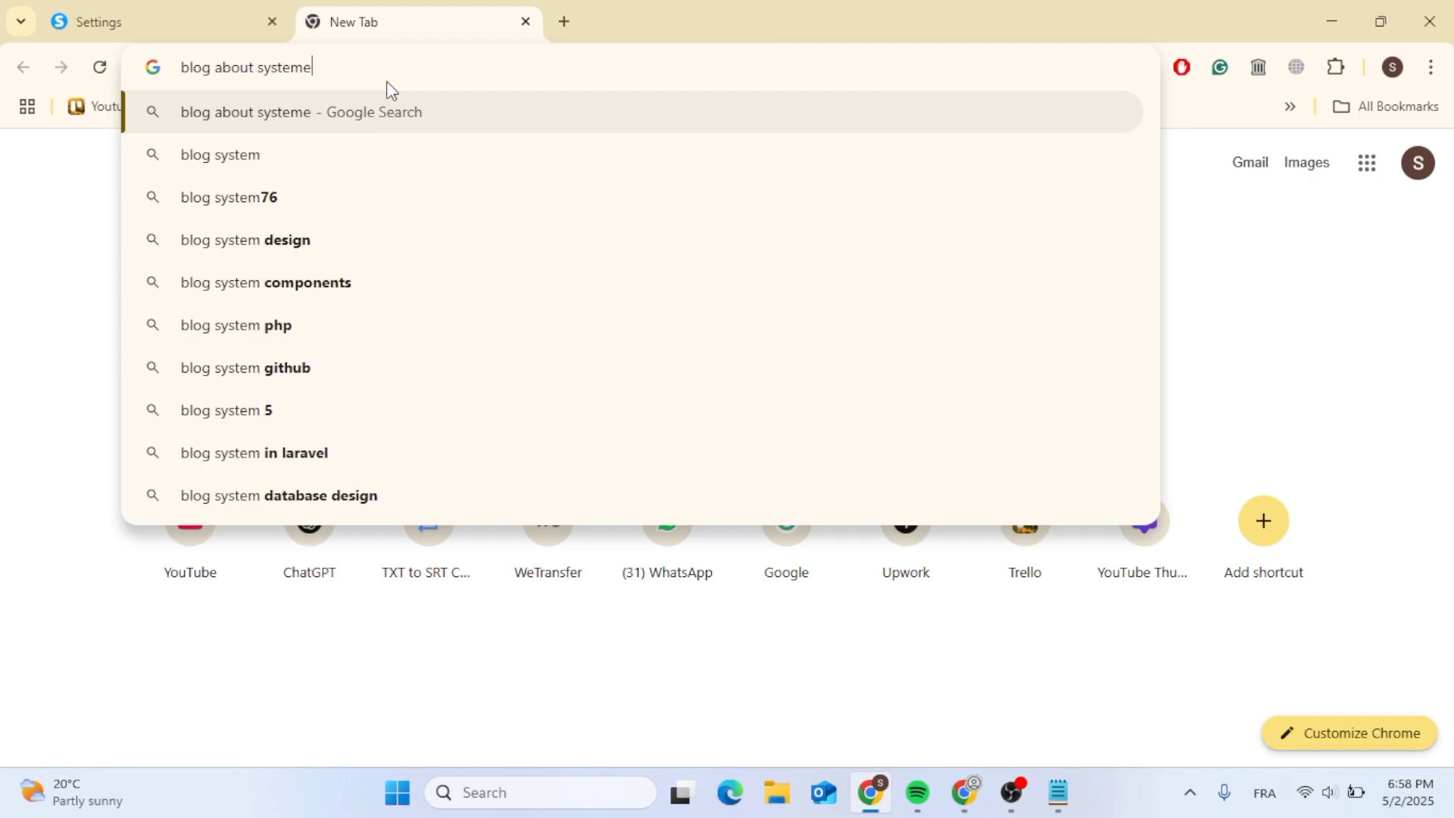
type(" io")
key("Return")
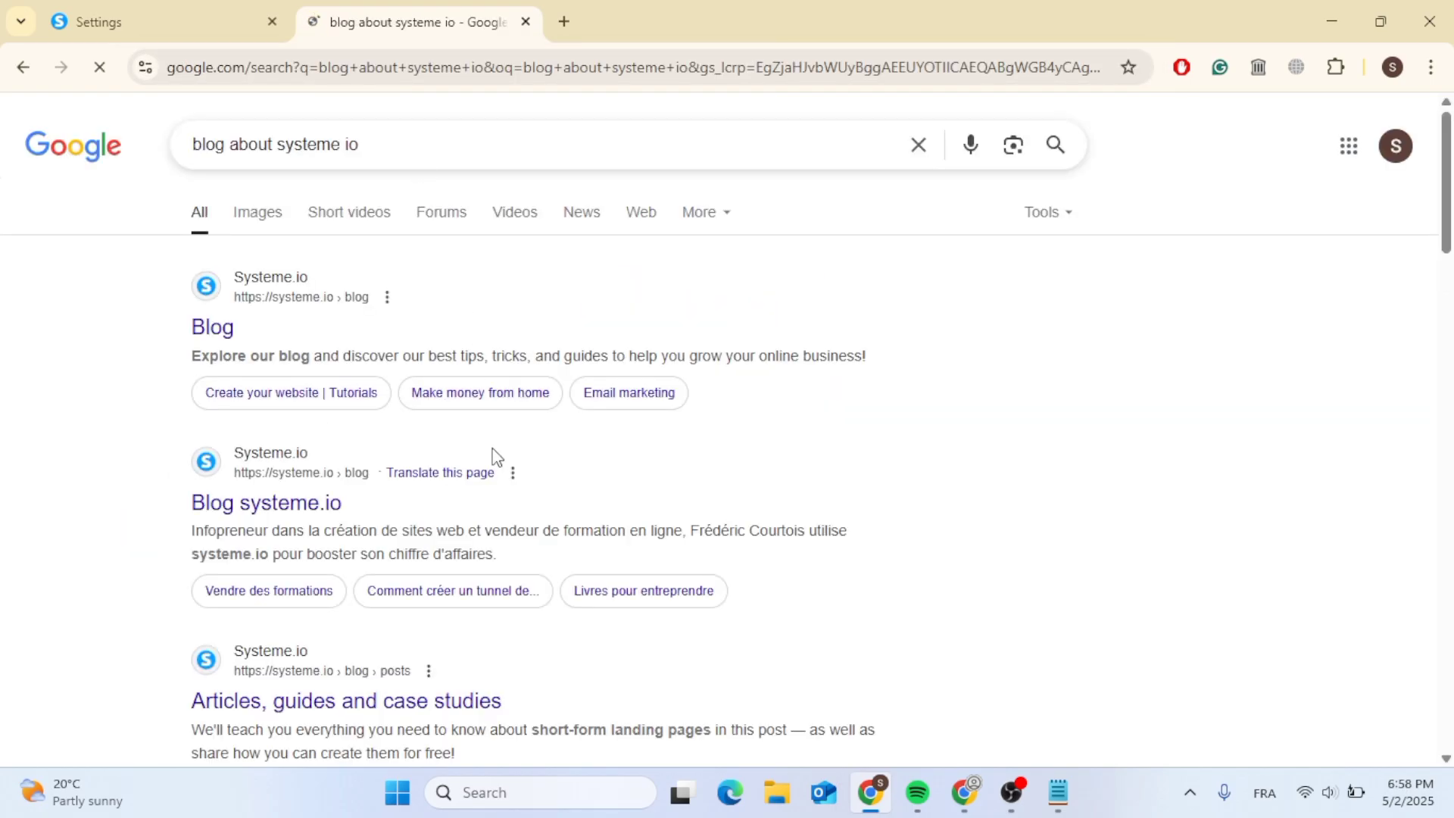
Open the help.systeme.io article 'How to create a blog with systeme.io' and read through it.
scroll(493, 458, "down", 5)
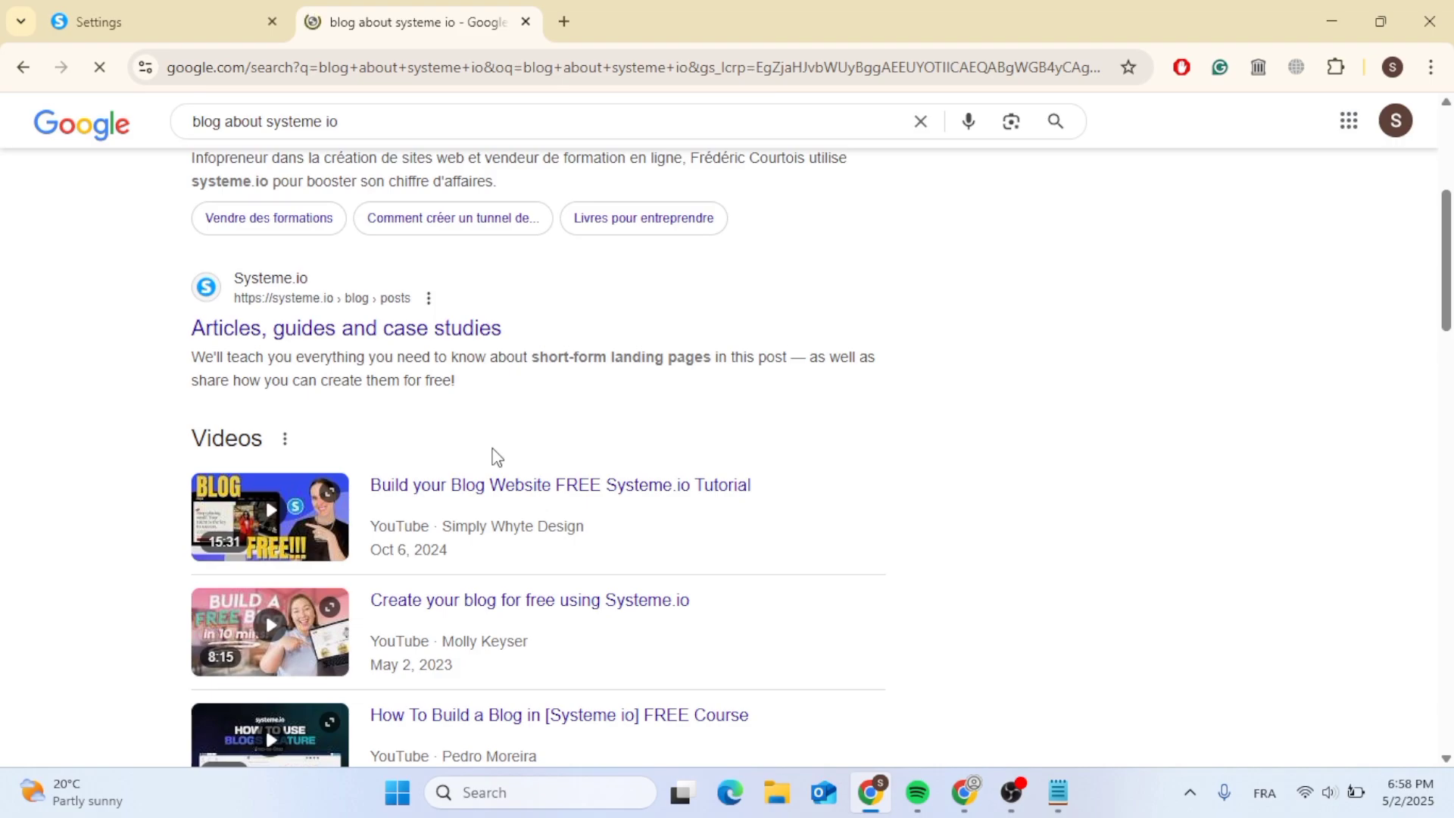
scroll(493, 457, "down", 7)
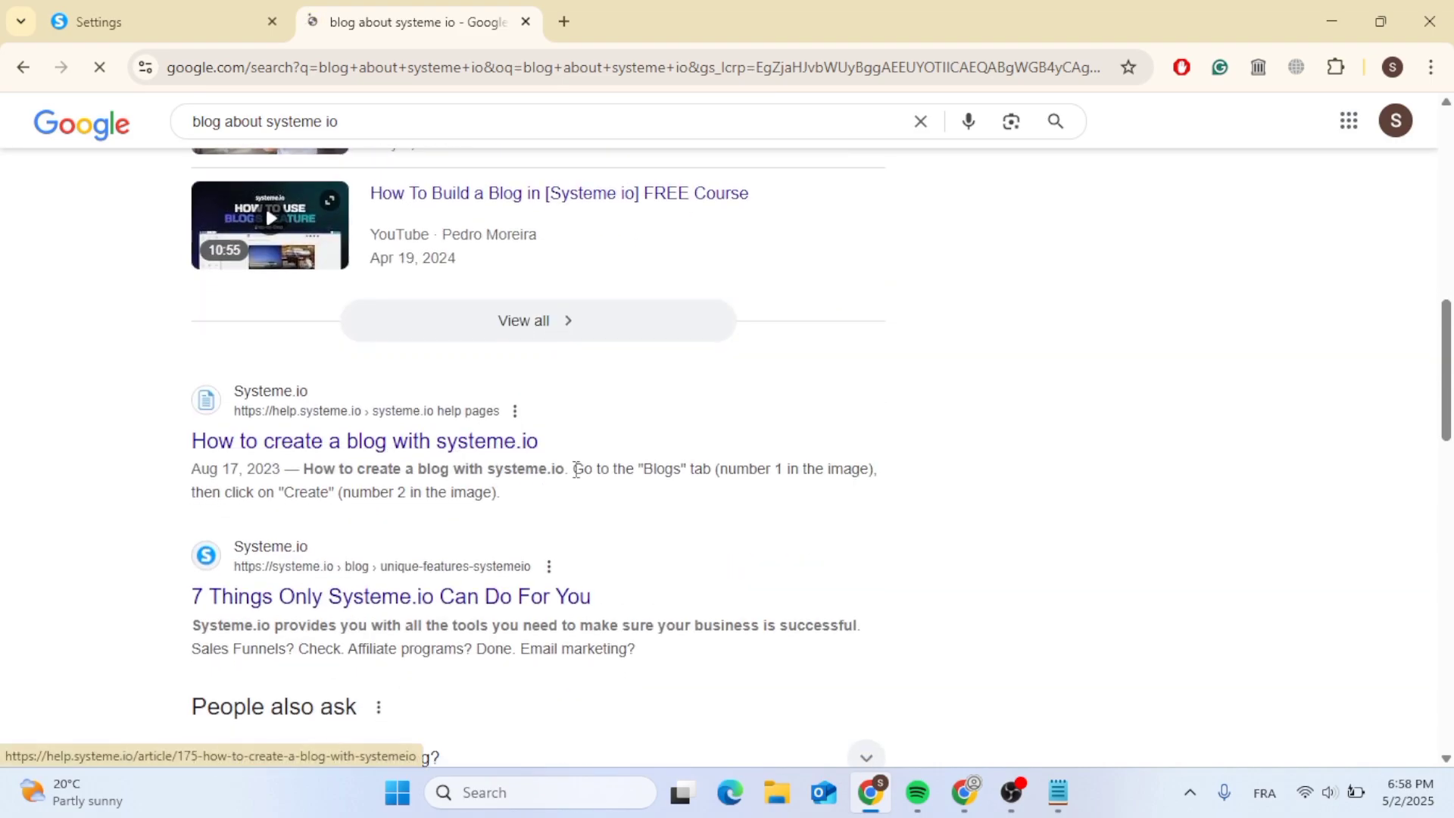
left_click(433, 446)
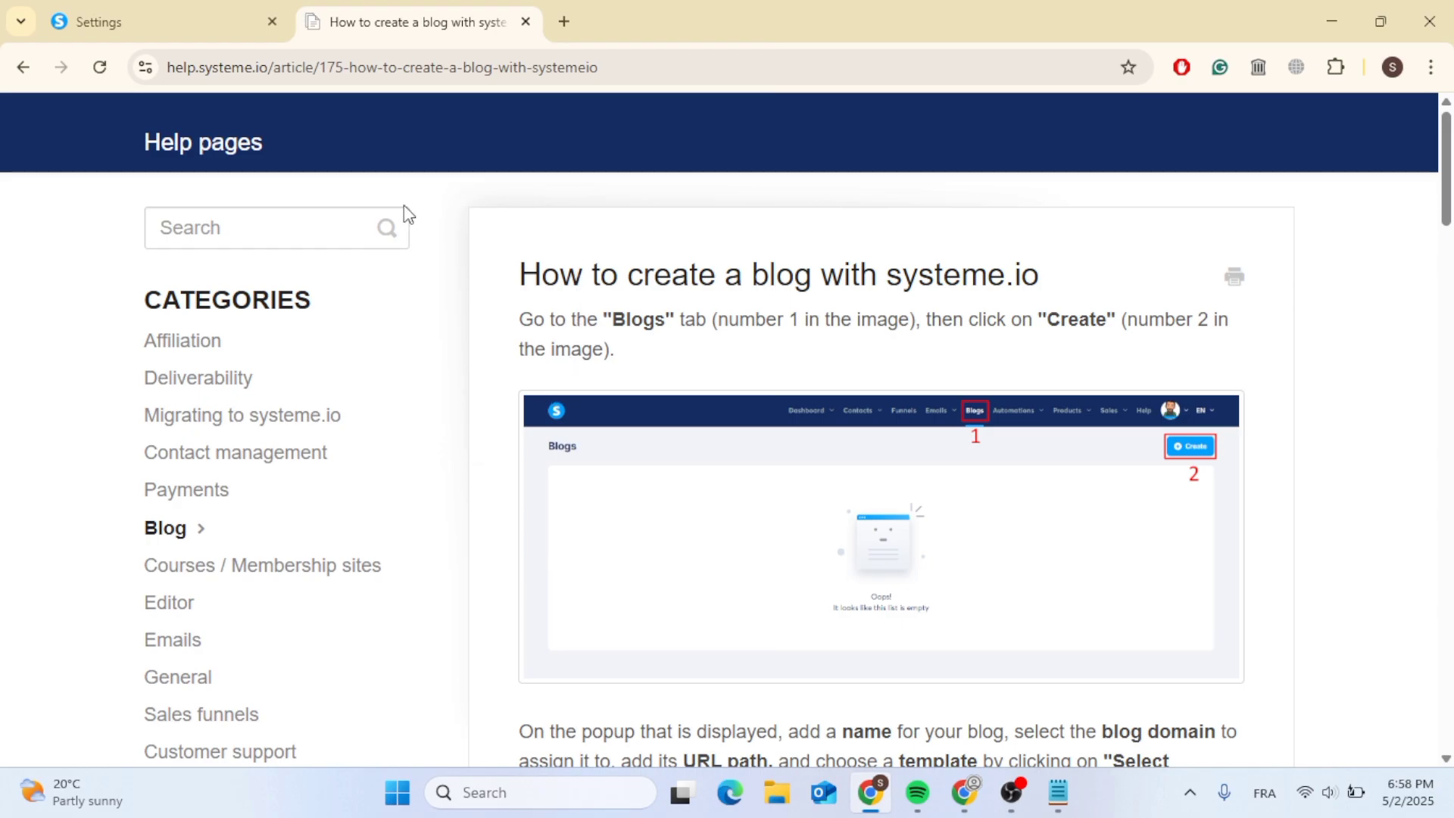
scroll(676, 581, "down", 12)
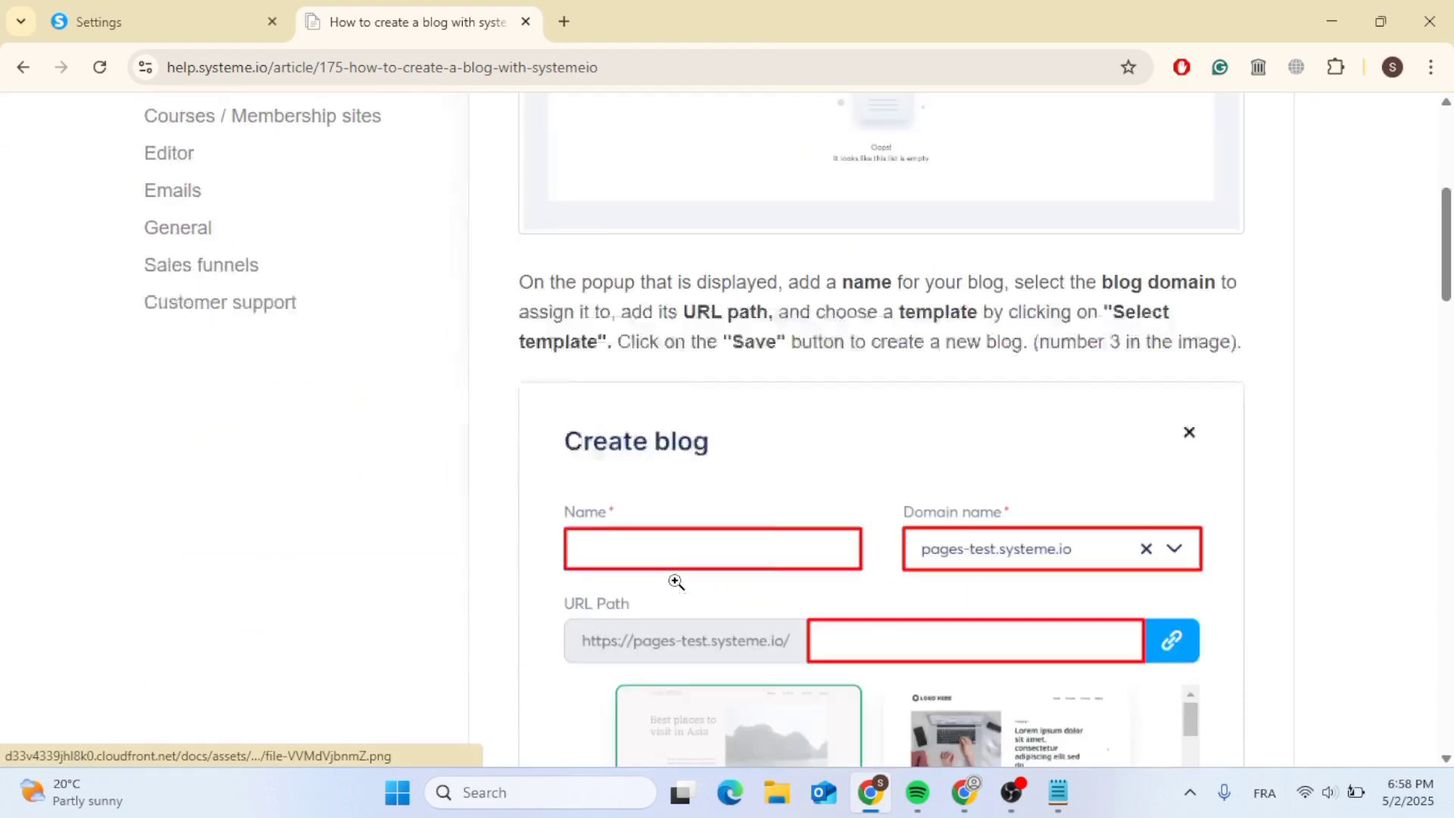
scroll(675, 581, "down", 4)
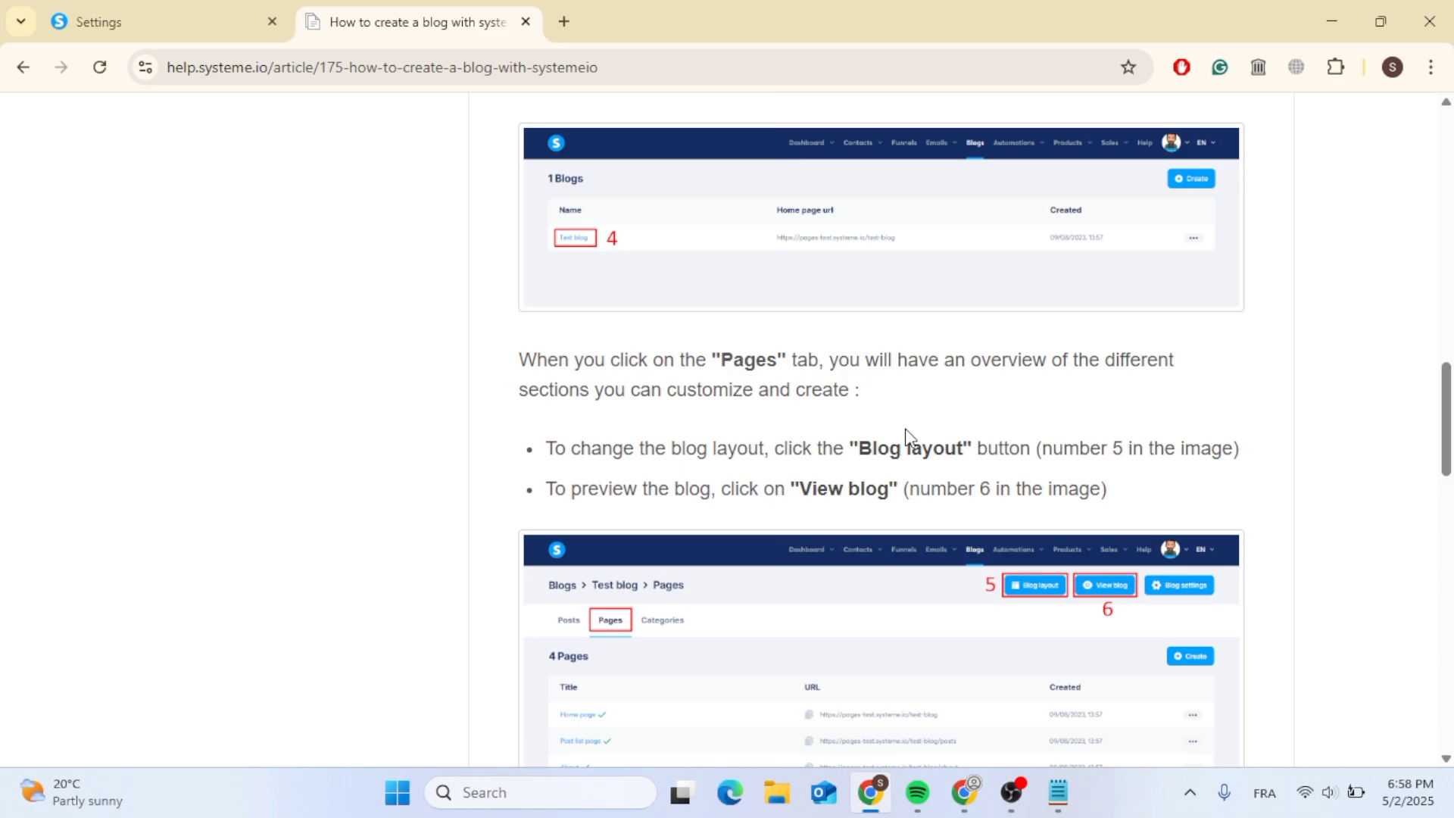
key("Home")
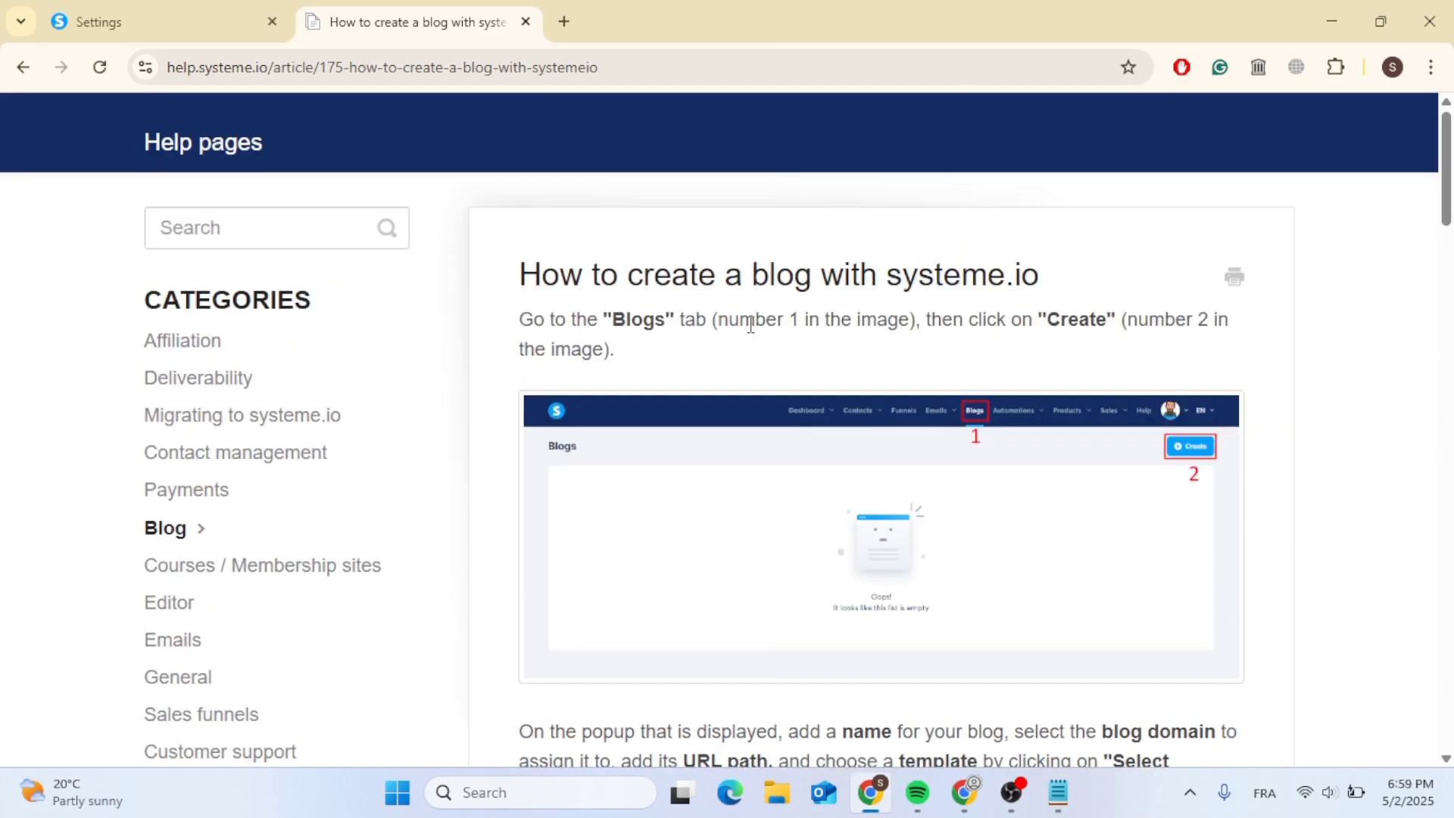
Close the help article tab and scroll down to the Affiliate proxy links section.
left_click(525, 22)
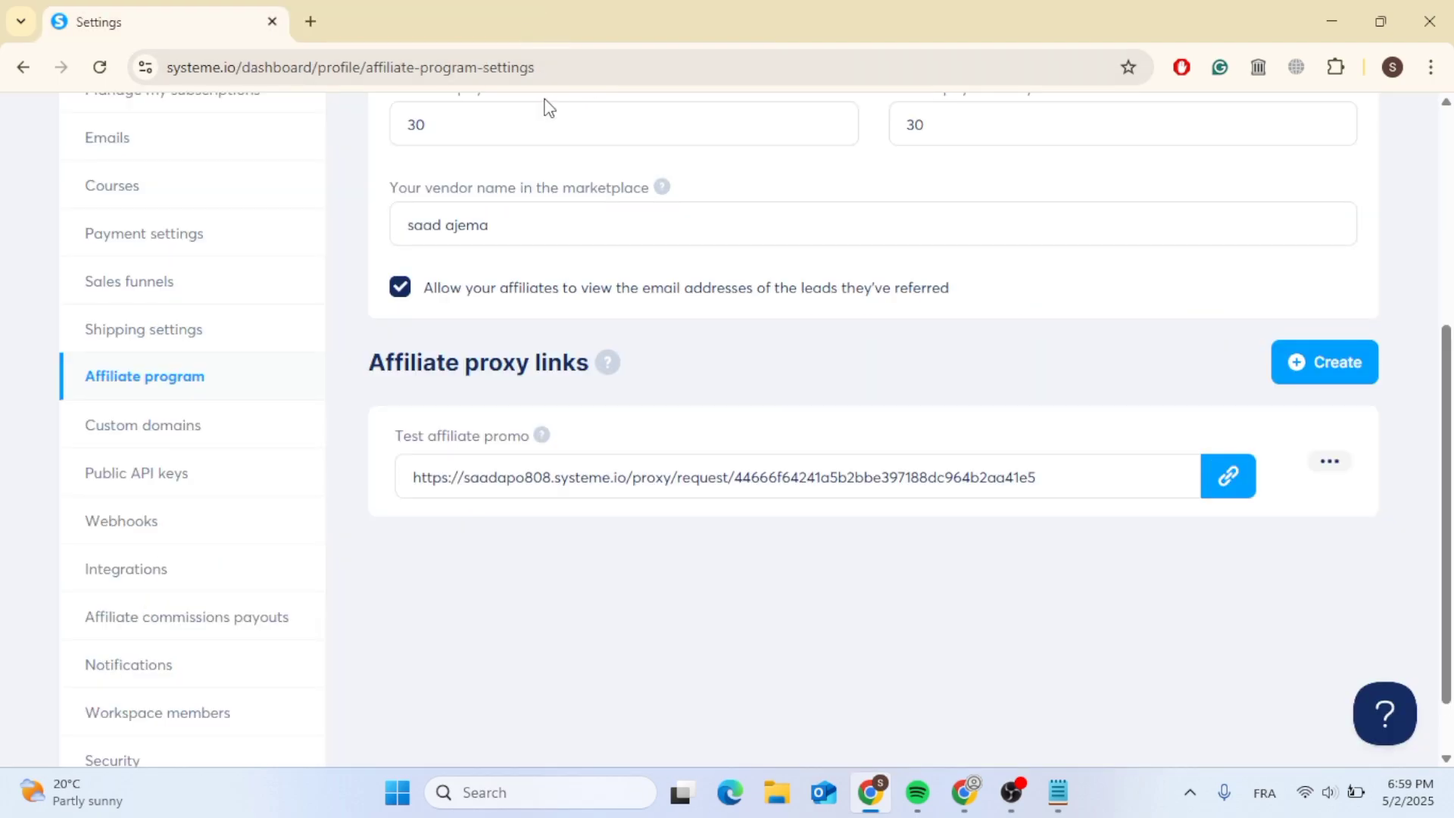
scroll(692, 383, "up", 5)
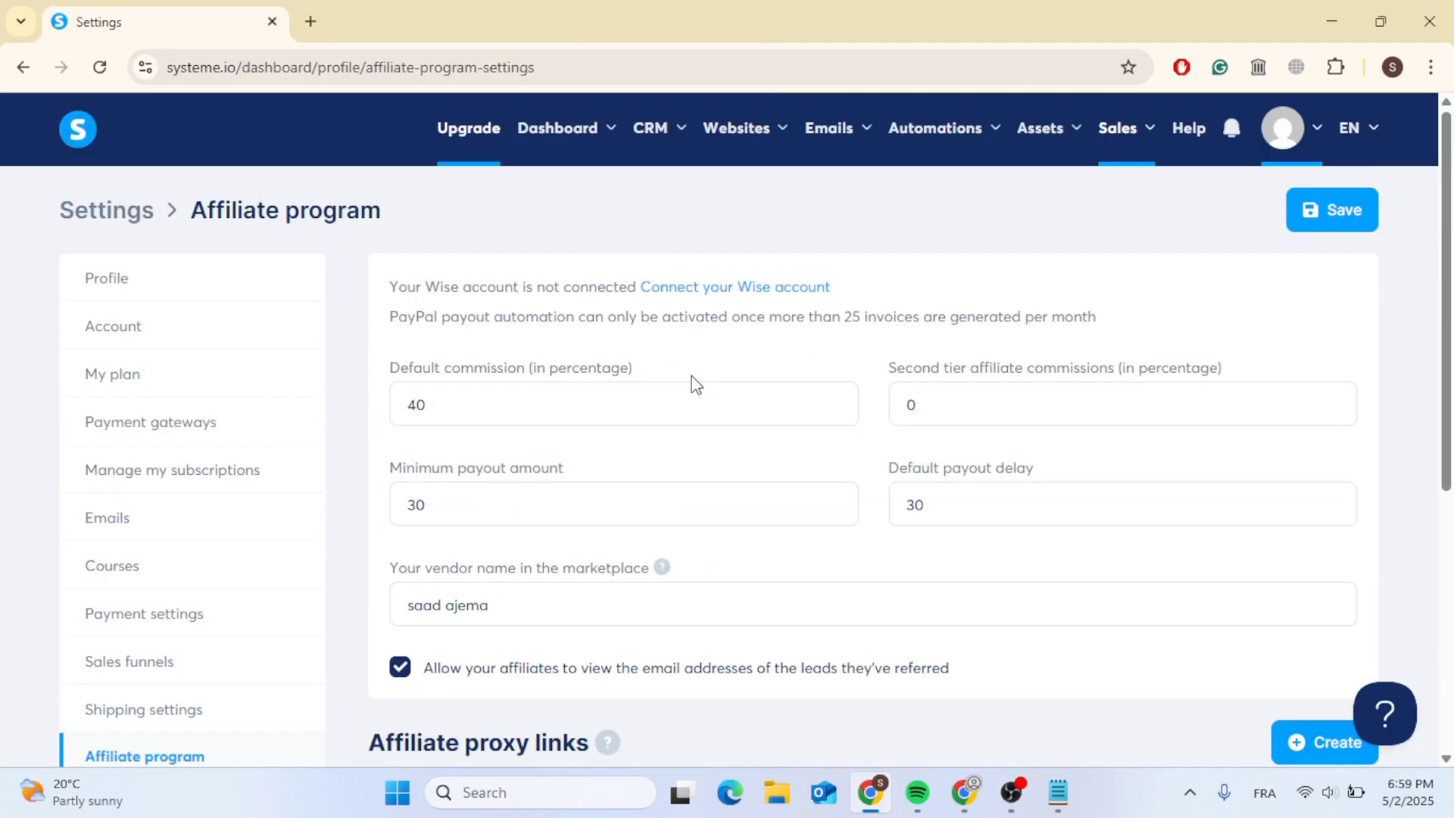
scroll(695, 385, "down", 2)
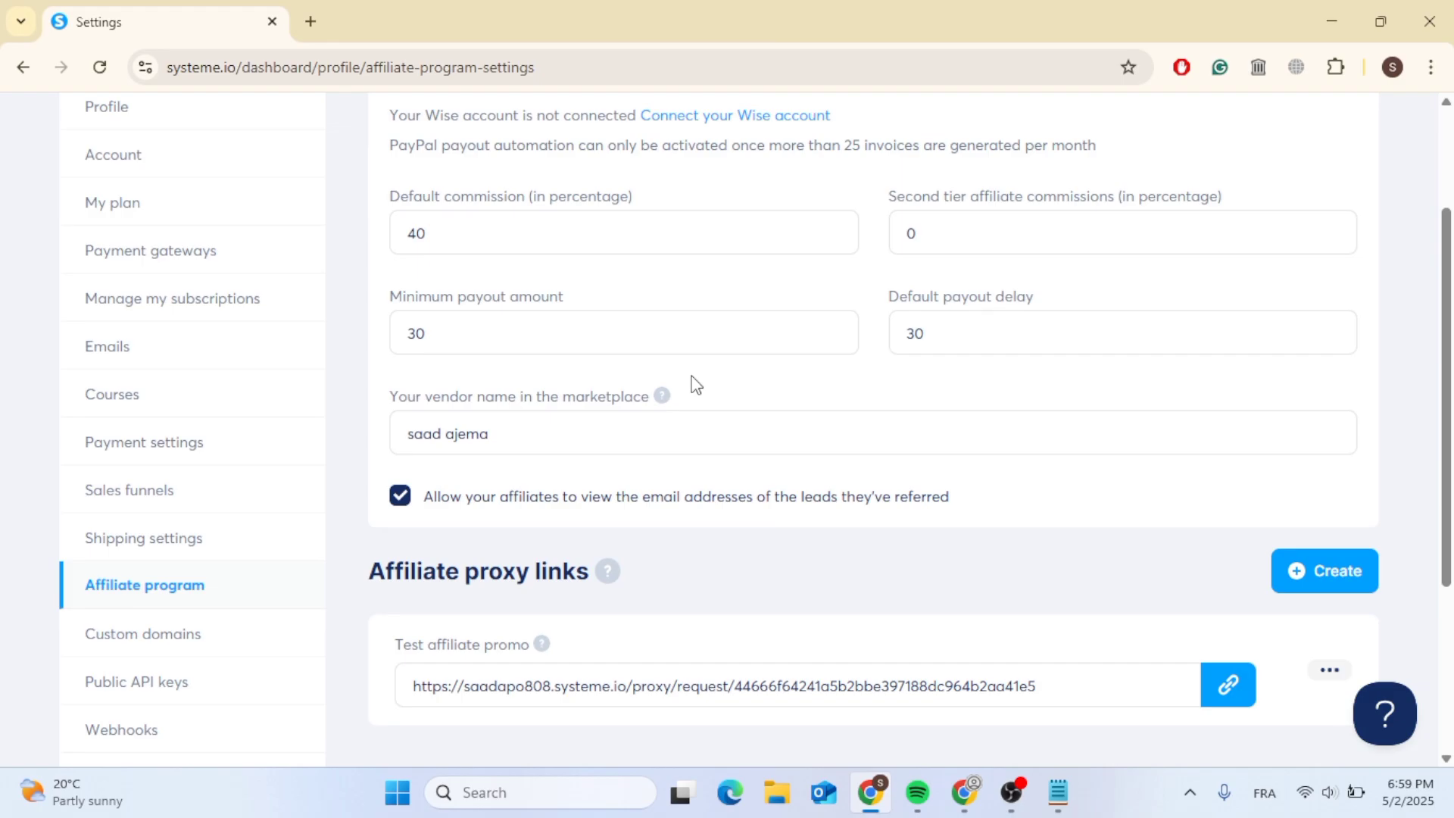
scroll(696, 386, "up", 2)
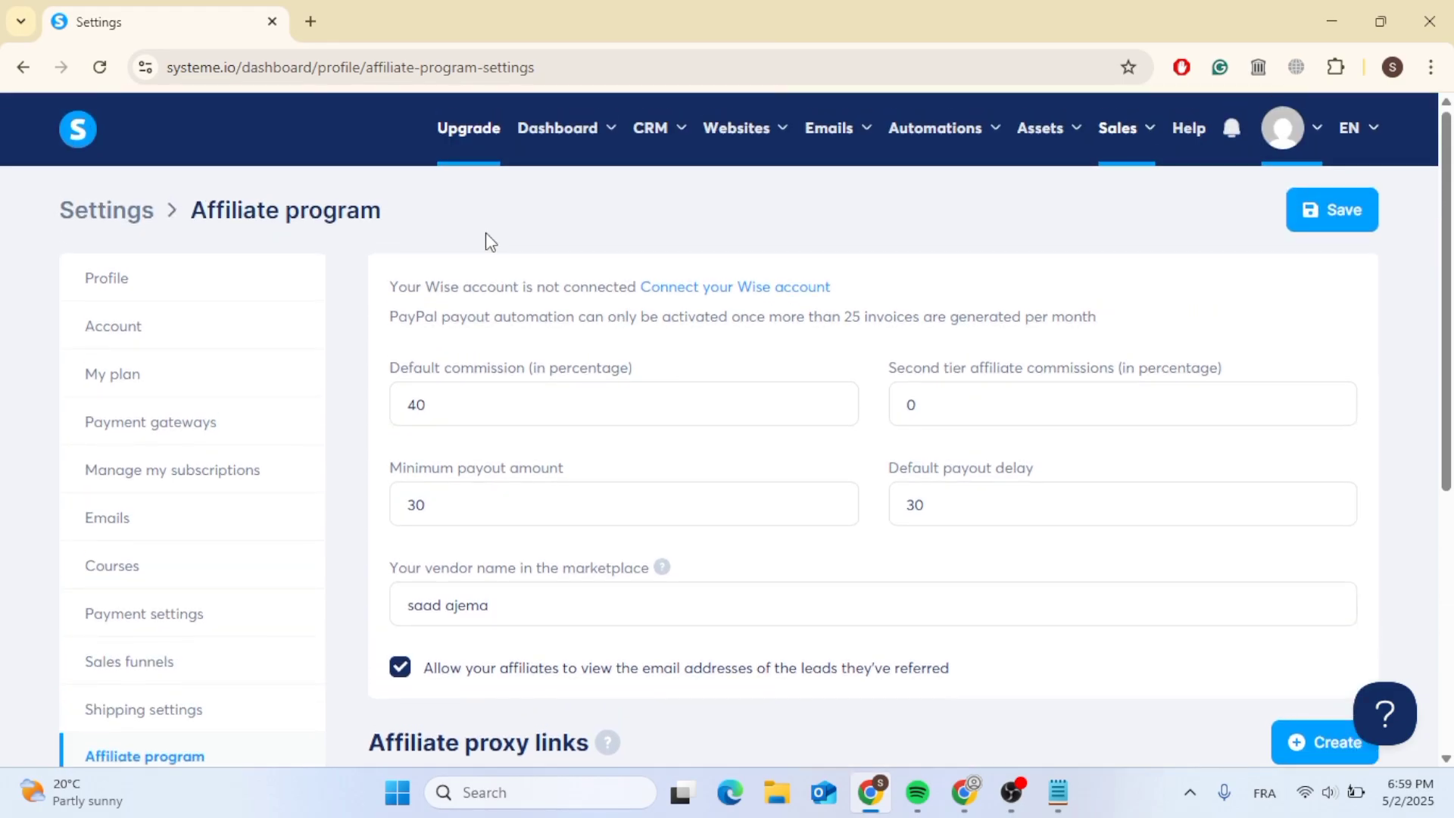
scroll(357, 521, "down", 5)
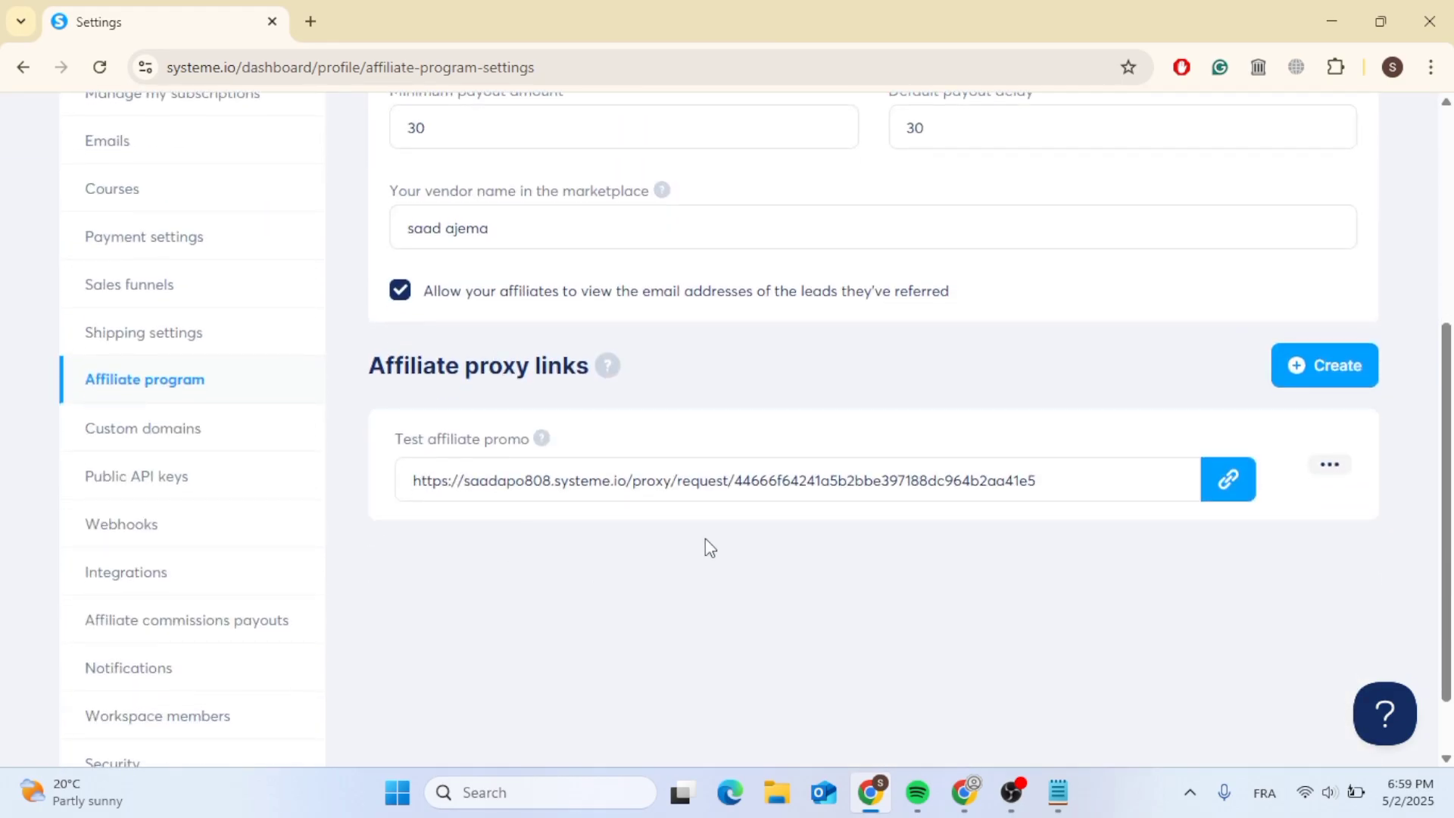
scroll(420, 556, "down", 1)
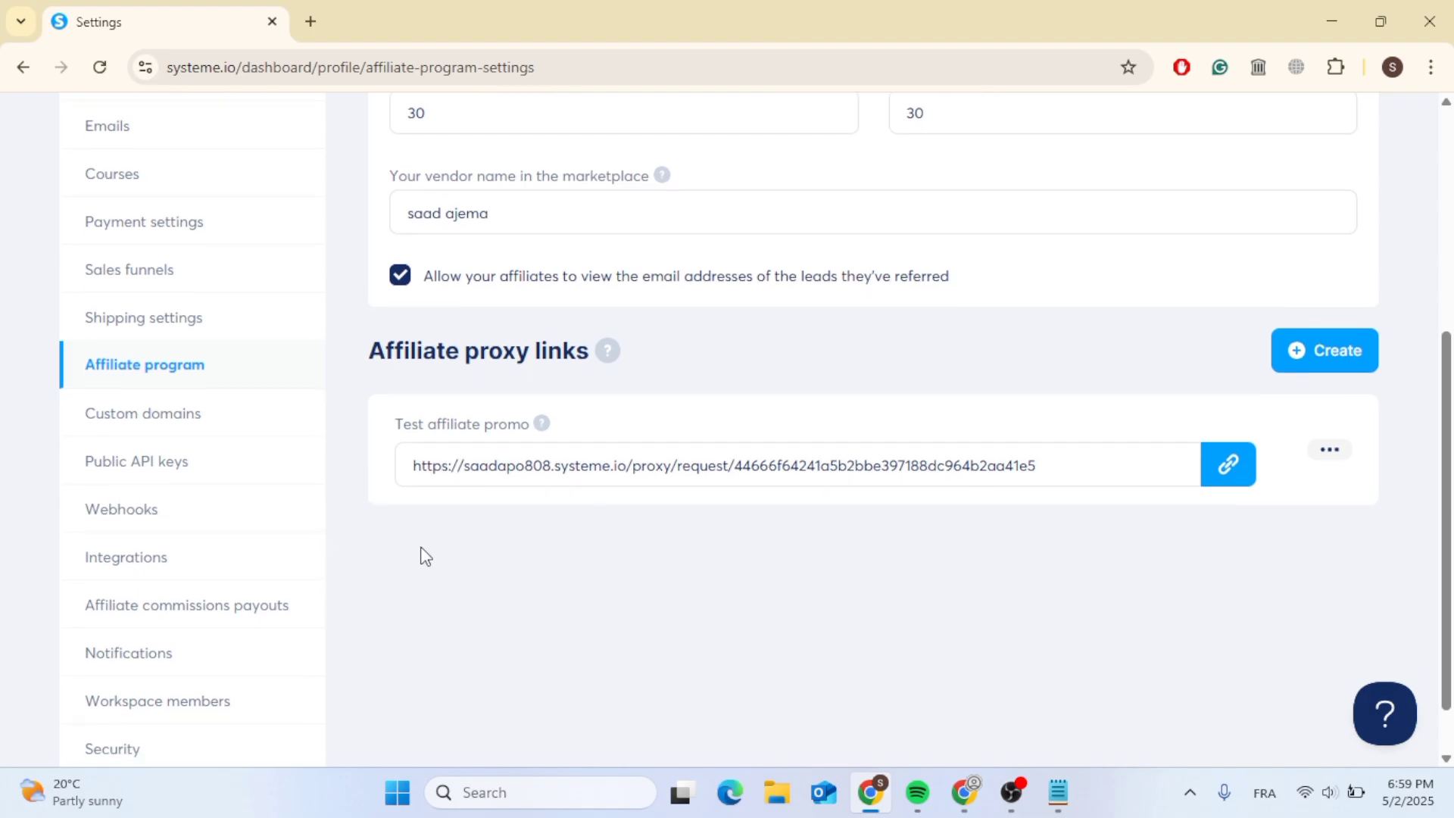
Review the payout method options under Affiliate commissions payouts, then return to the main Dashboard.
left_click(220, 612)
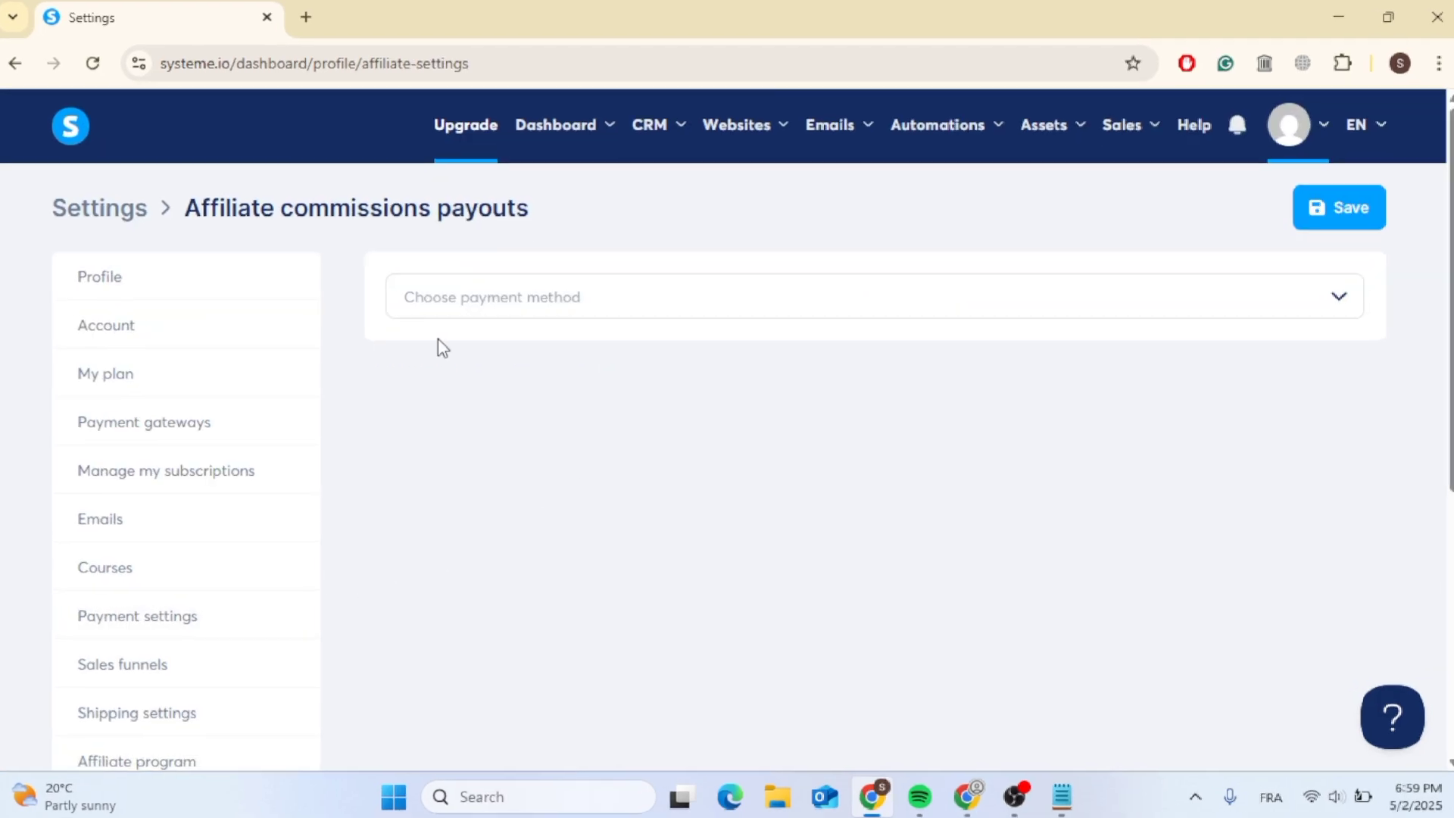
left_click(981, 297)
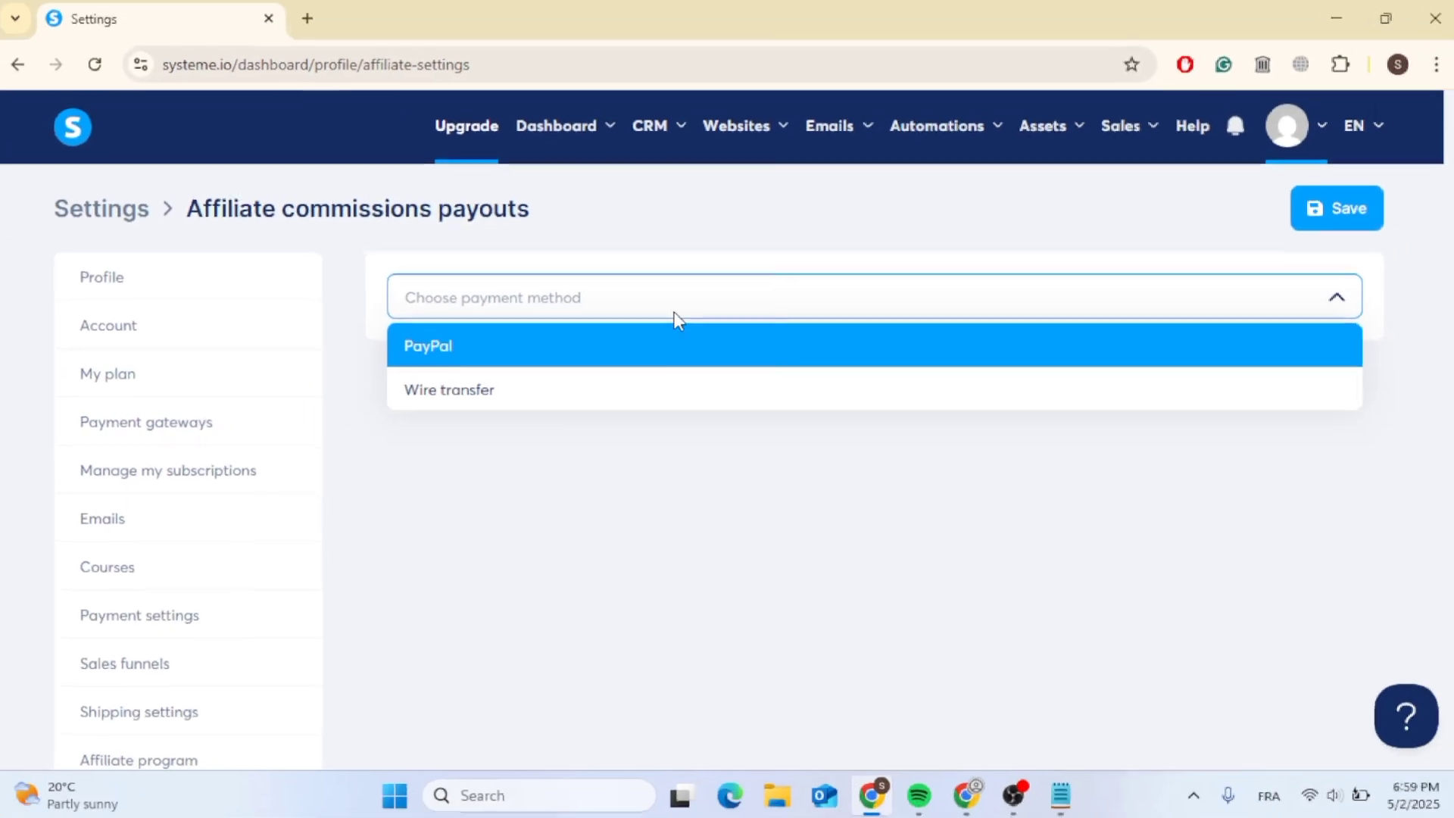
left_click(691, 311)
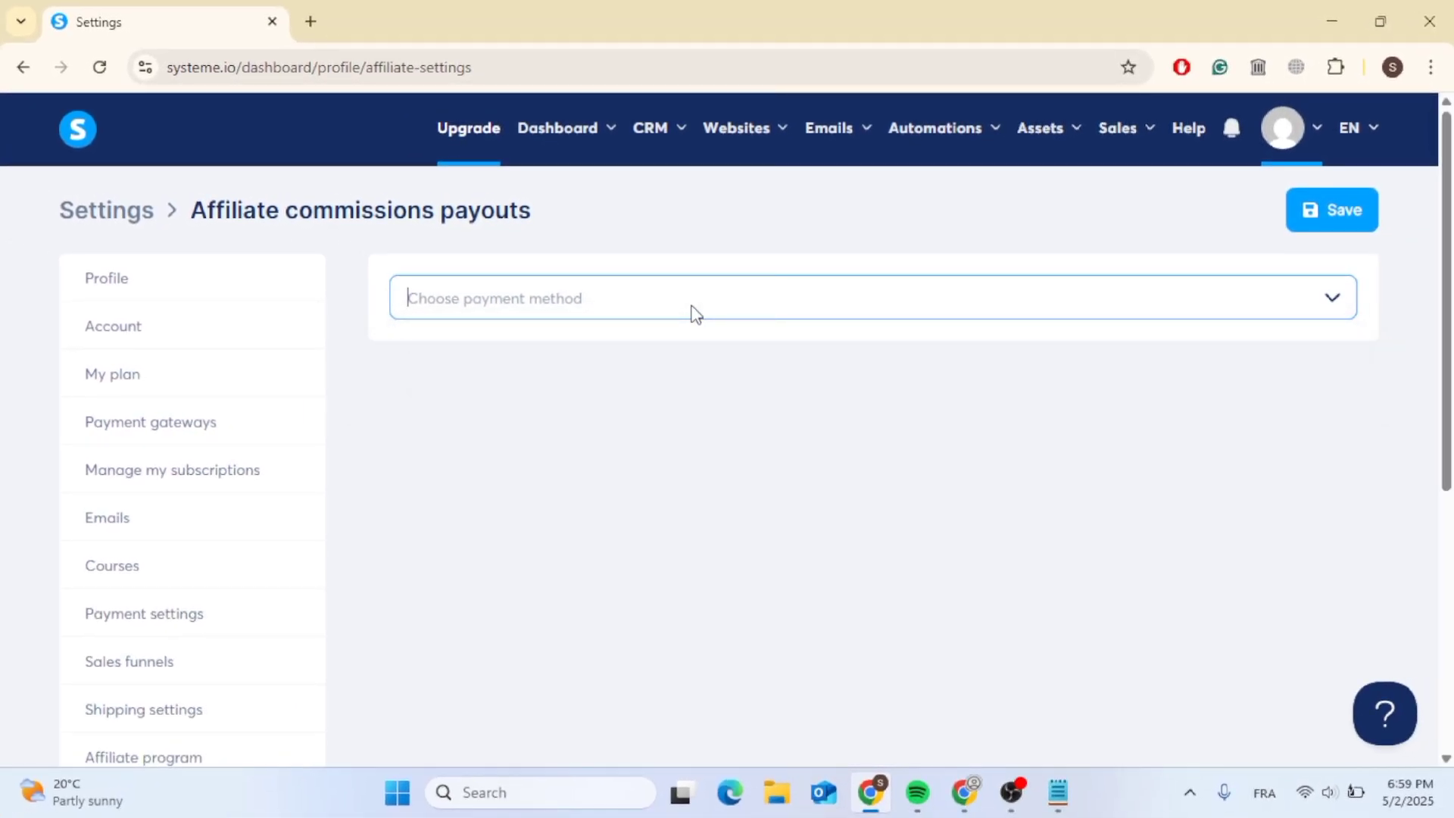
left_click(88, 147)
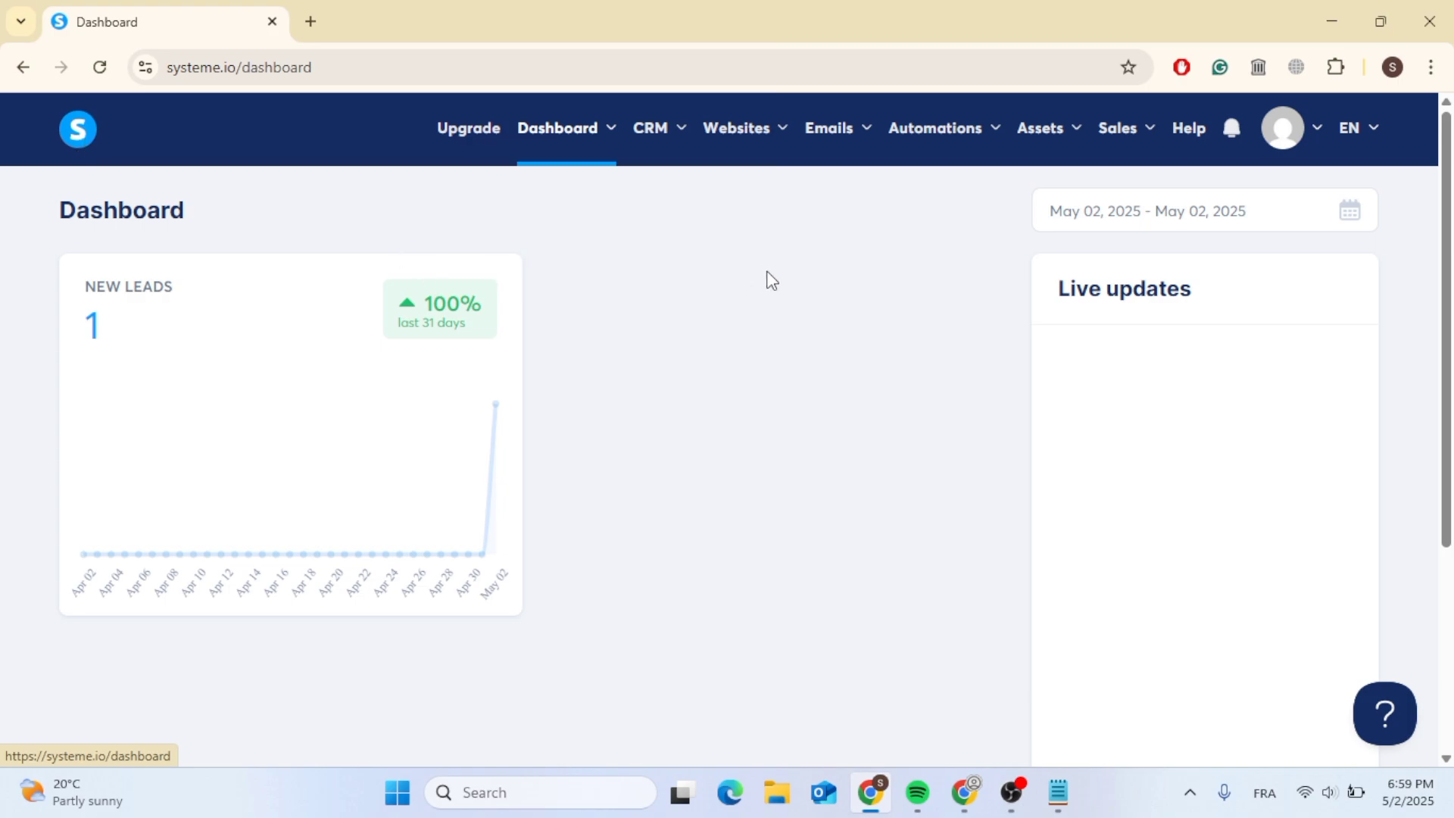
Open Sales > My affiliate program and scroll its €0.00 sales, 0 leads dashboard.
left_click(1128, 143)
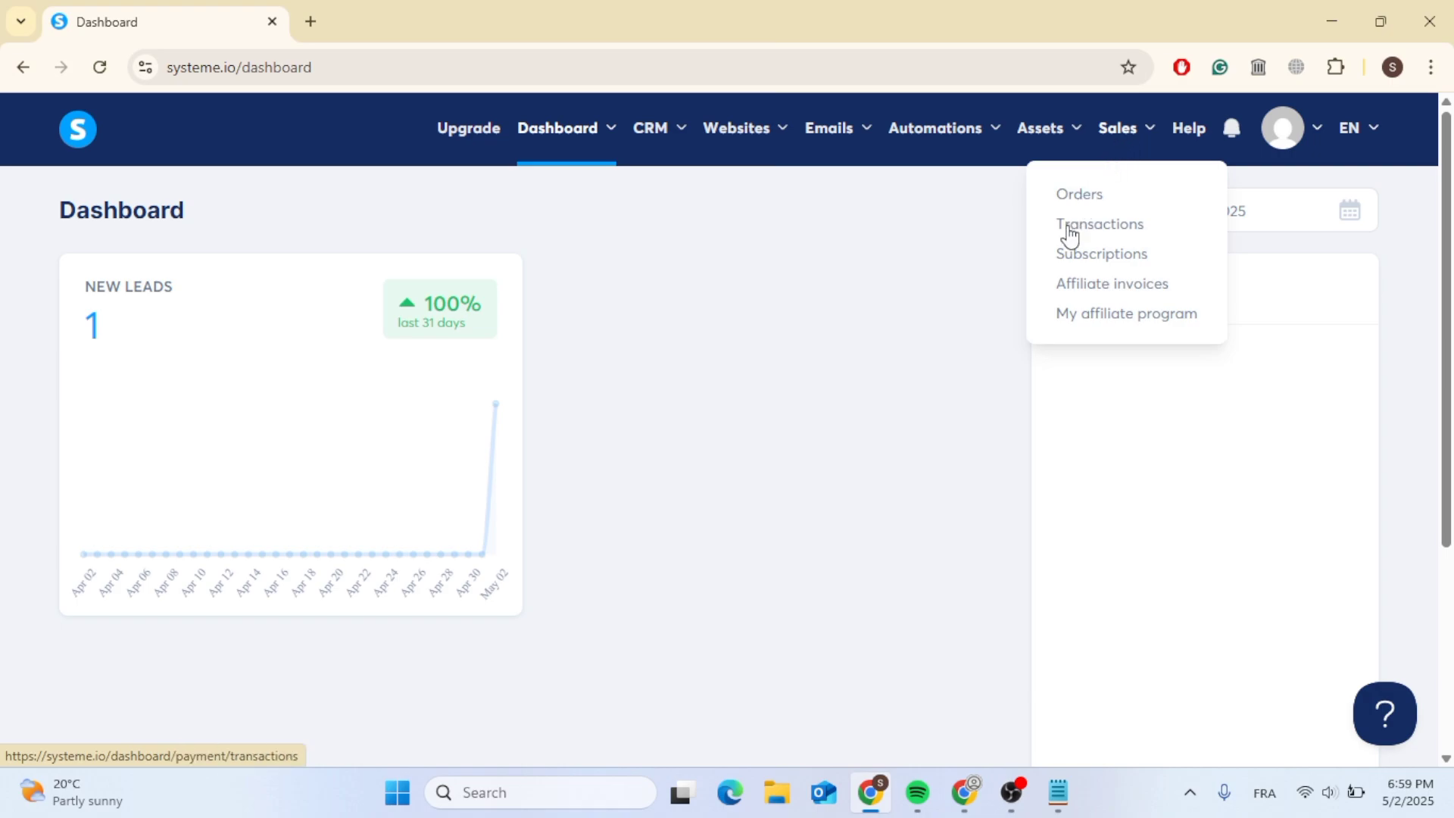
left_click(1142, 317)
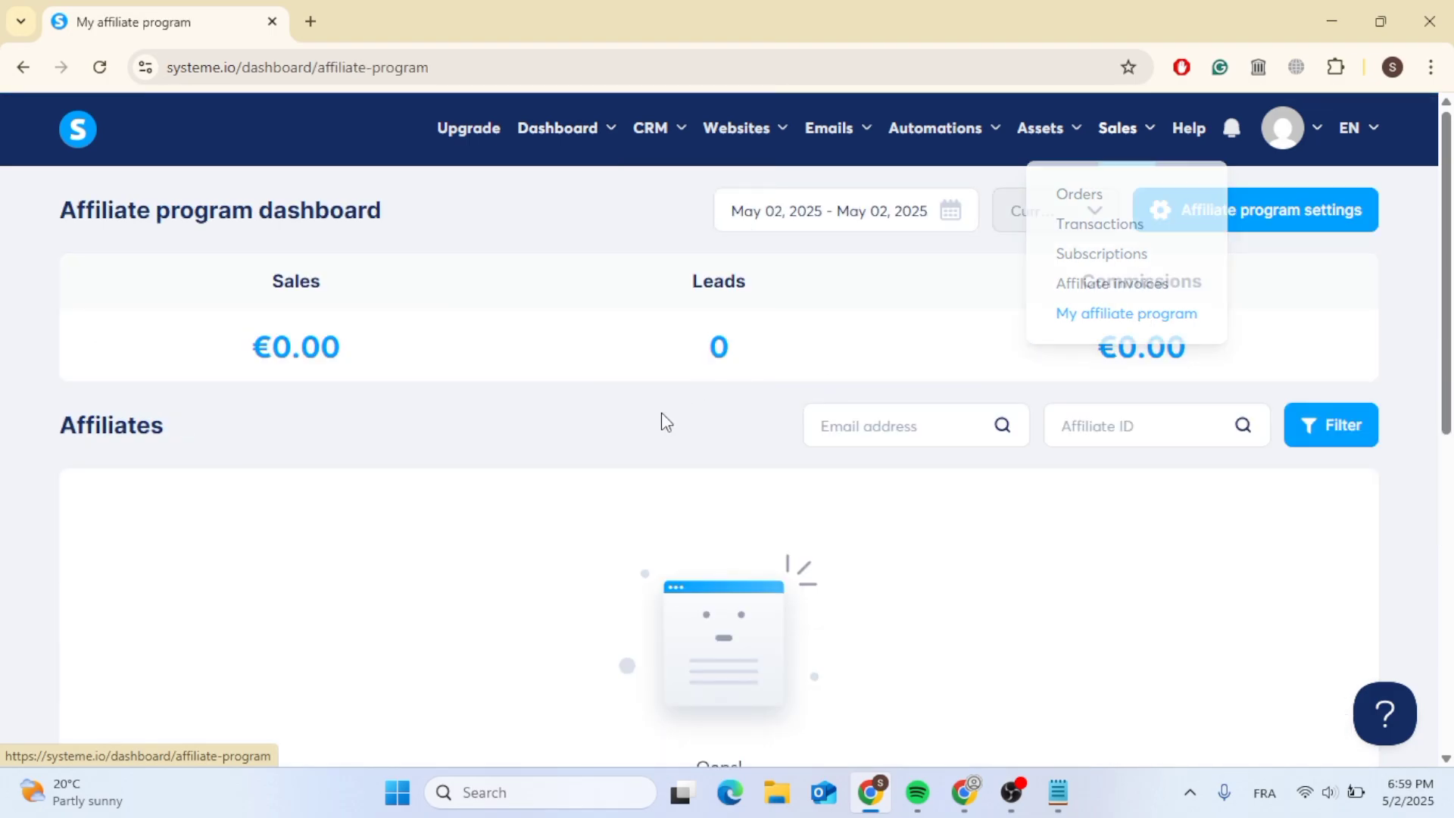
scroll(714, 508, "down", 8)
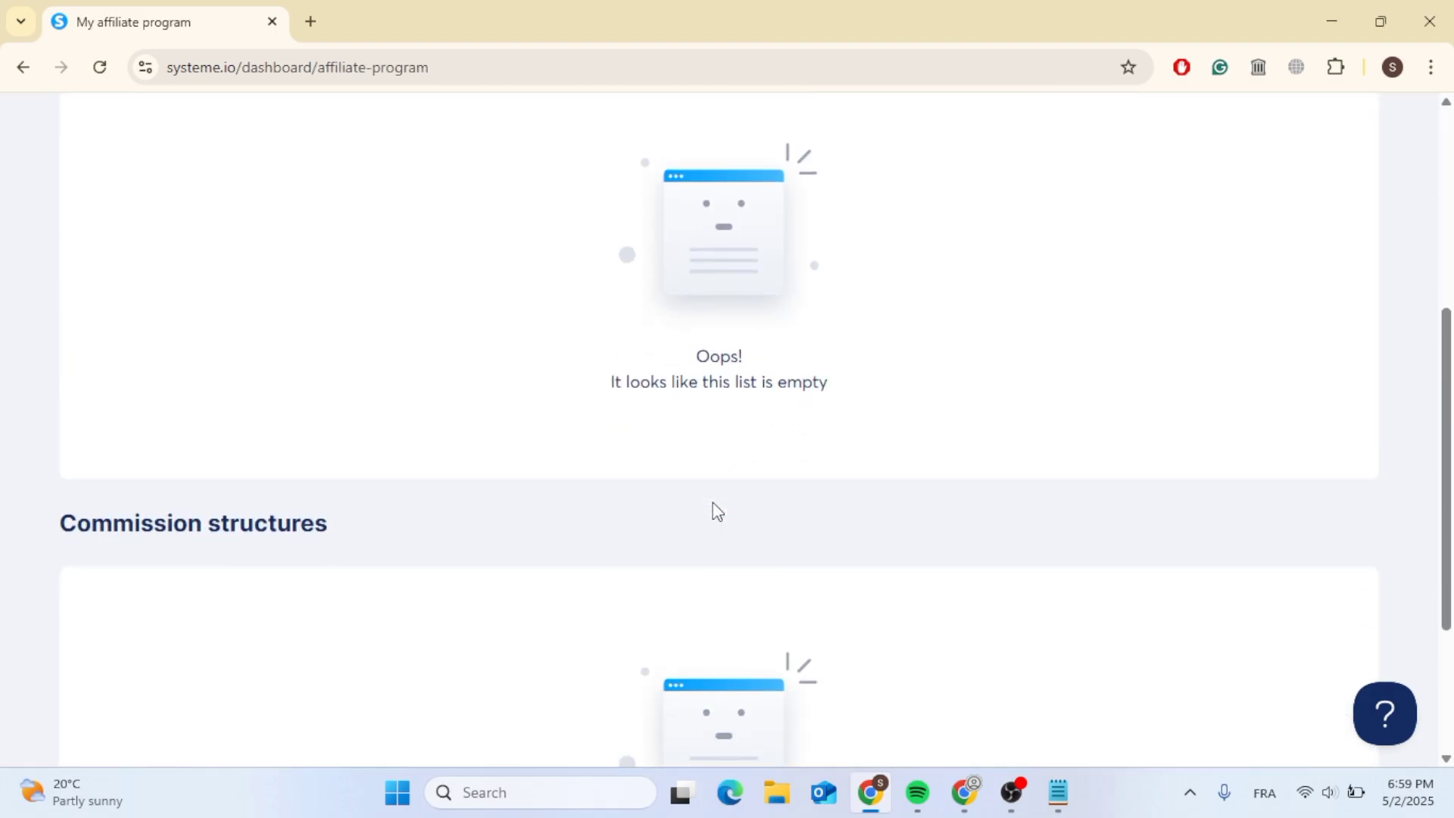
scroll(714, 509, "up", 8)
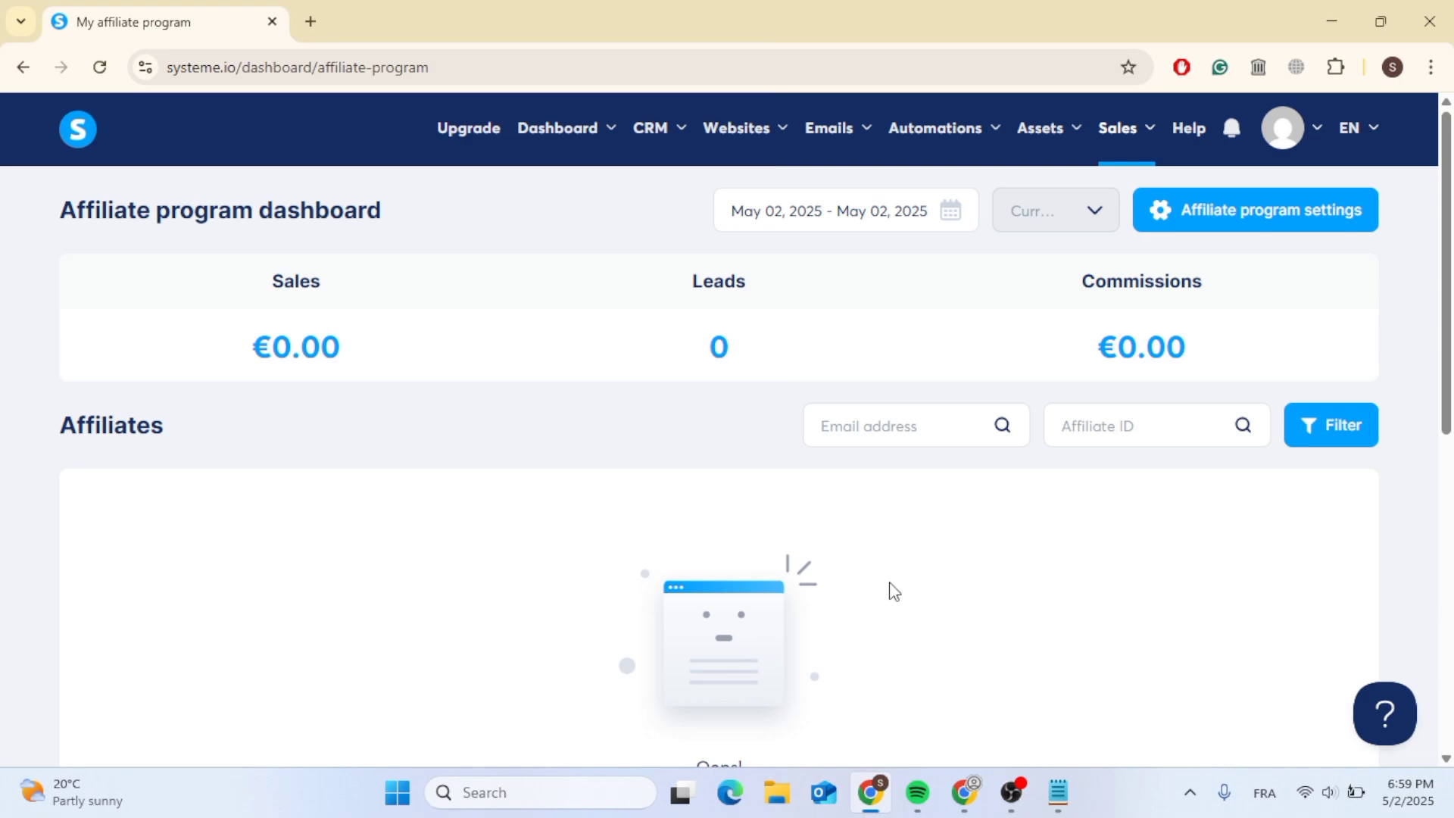
scroll(893, 590, "down", 1)
scroll(894, 590, "up", 1)
left_click(1011, 792)
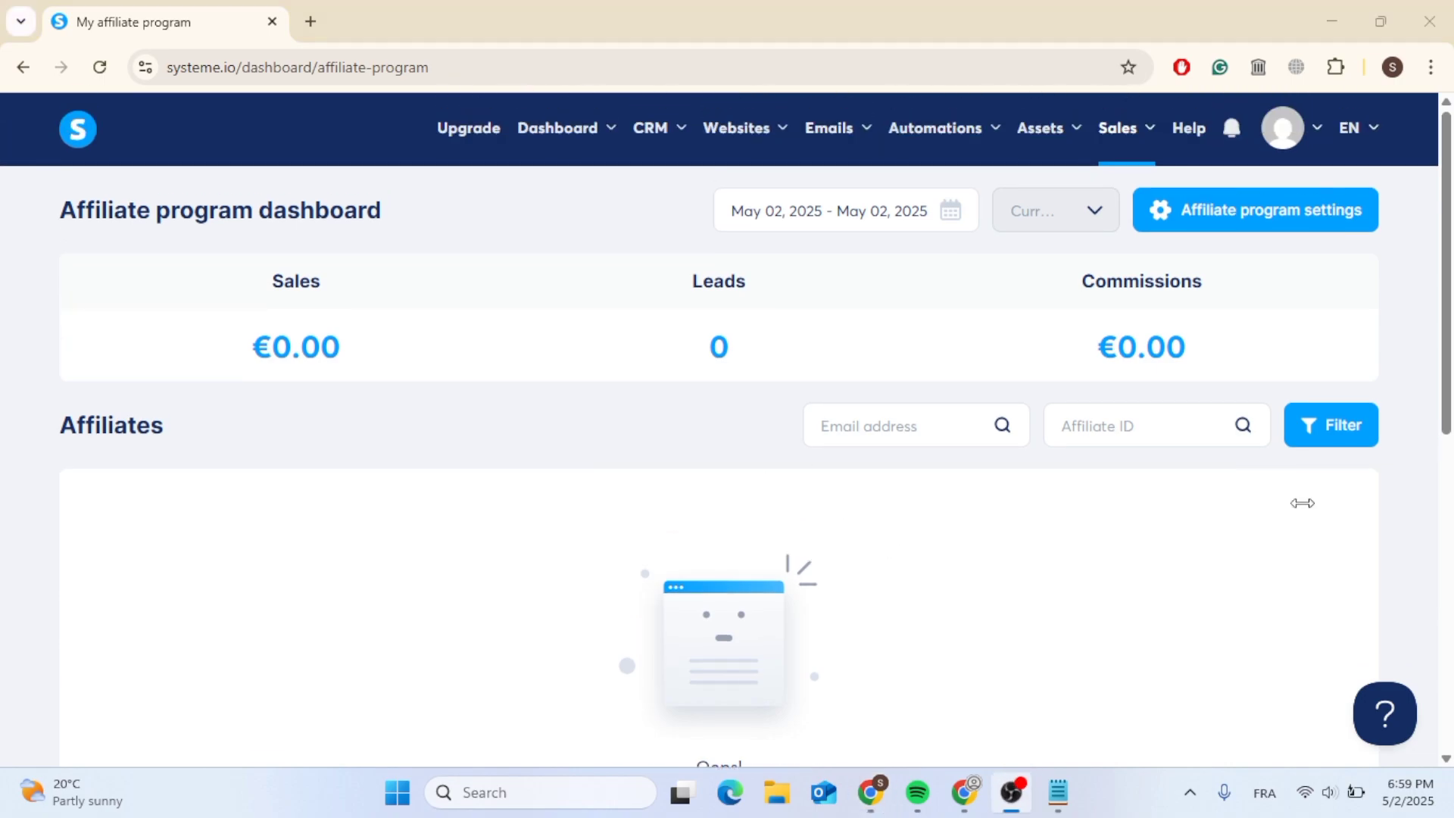
left_click(1166, 21)
scroll(1132, 292, "down", 6)
scroll(1132, 292, "up", 6)
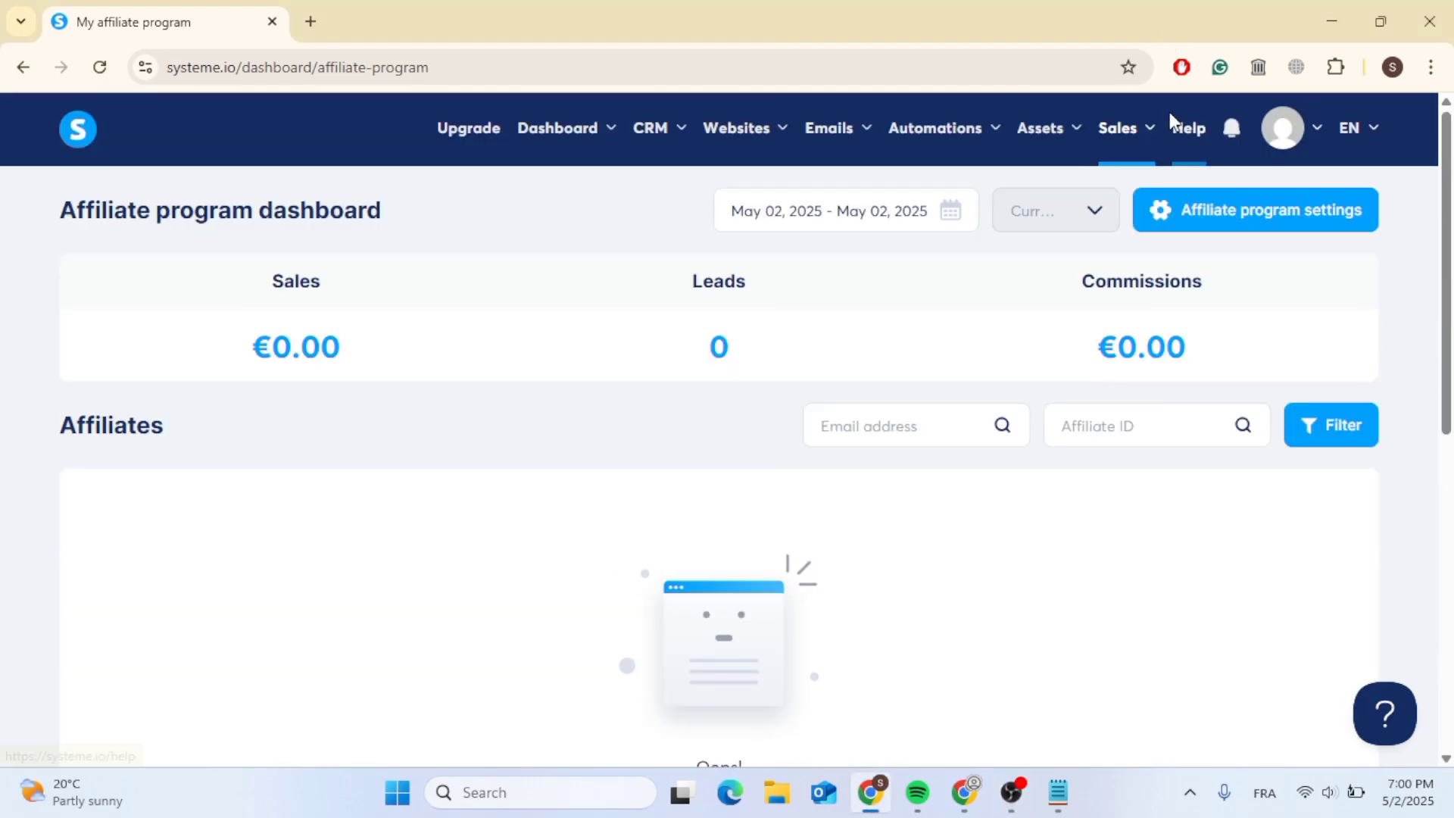
mouse_move(1153, 131)
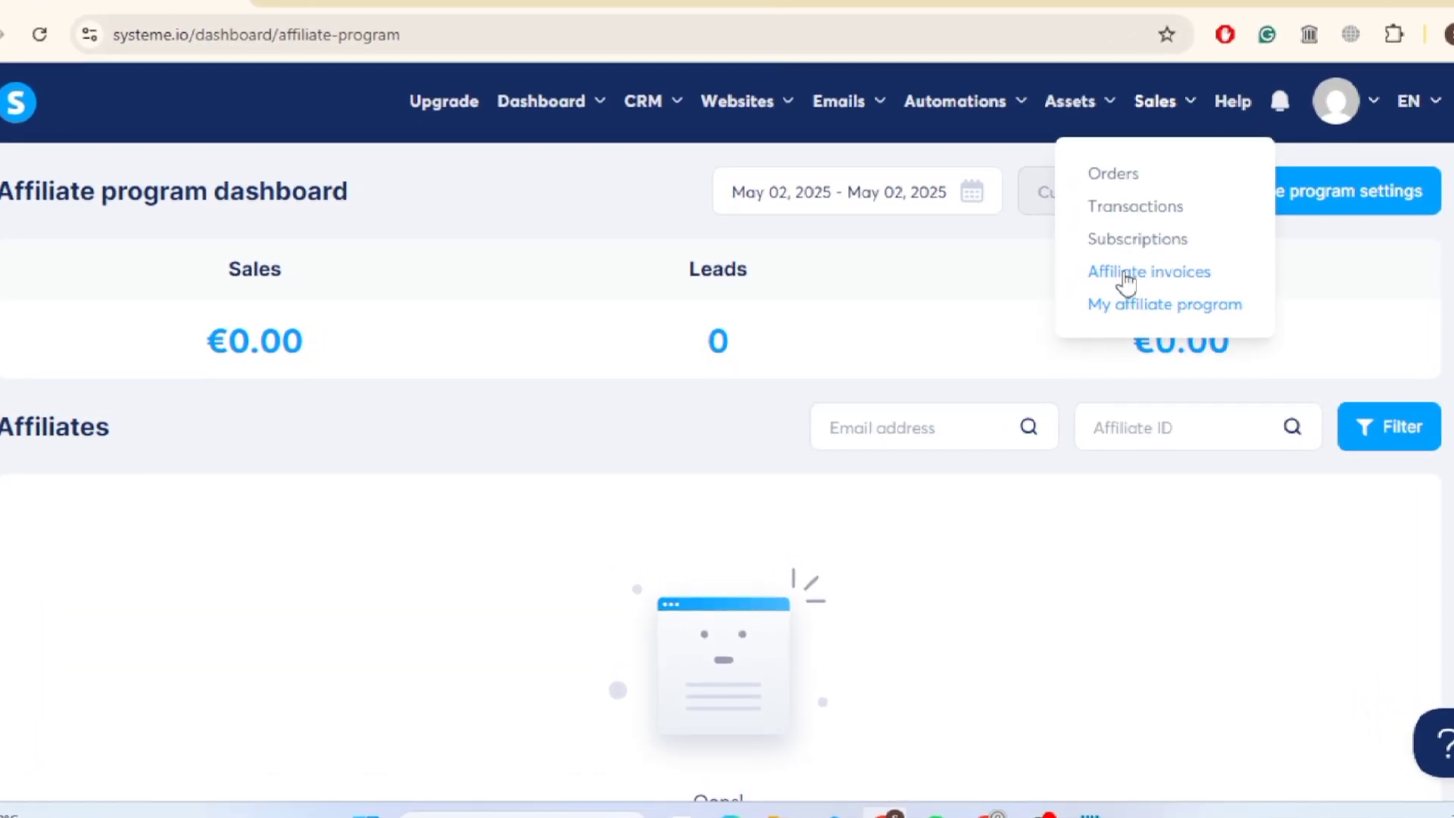
Open Sales > Affiliate invoices and view its empty 'Oops!' invoice list.
left_click(1170, 270)
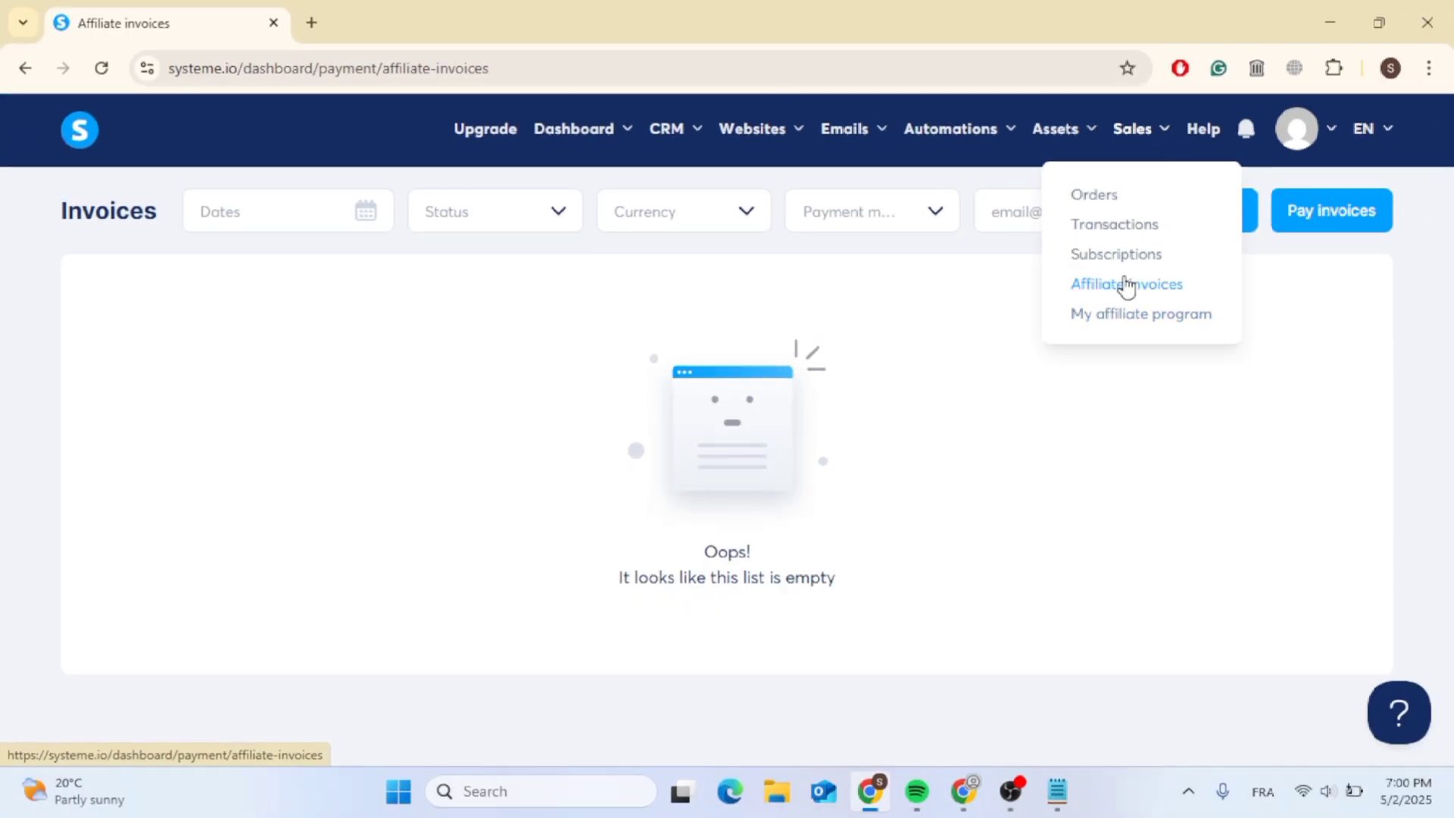
double_click(906, 482)
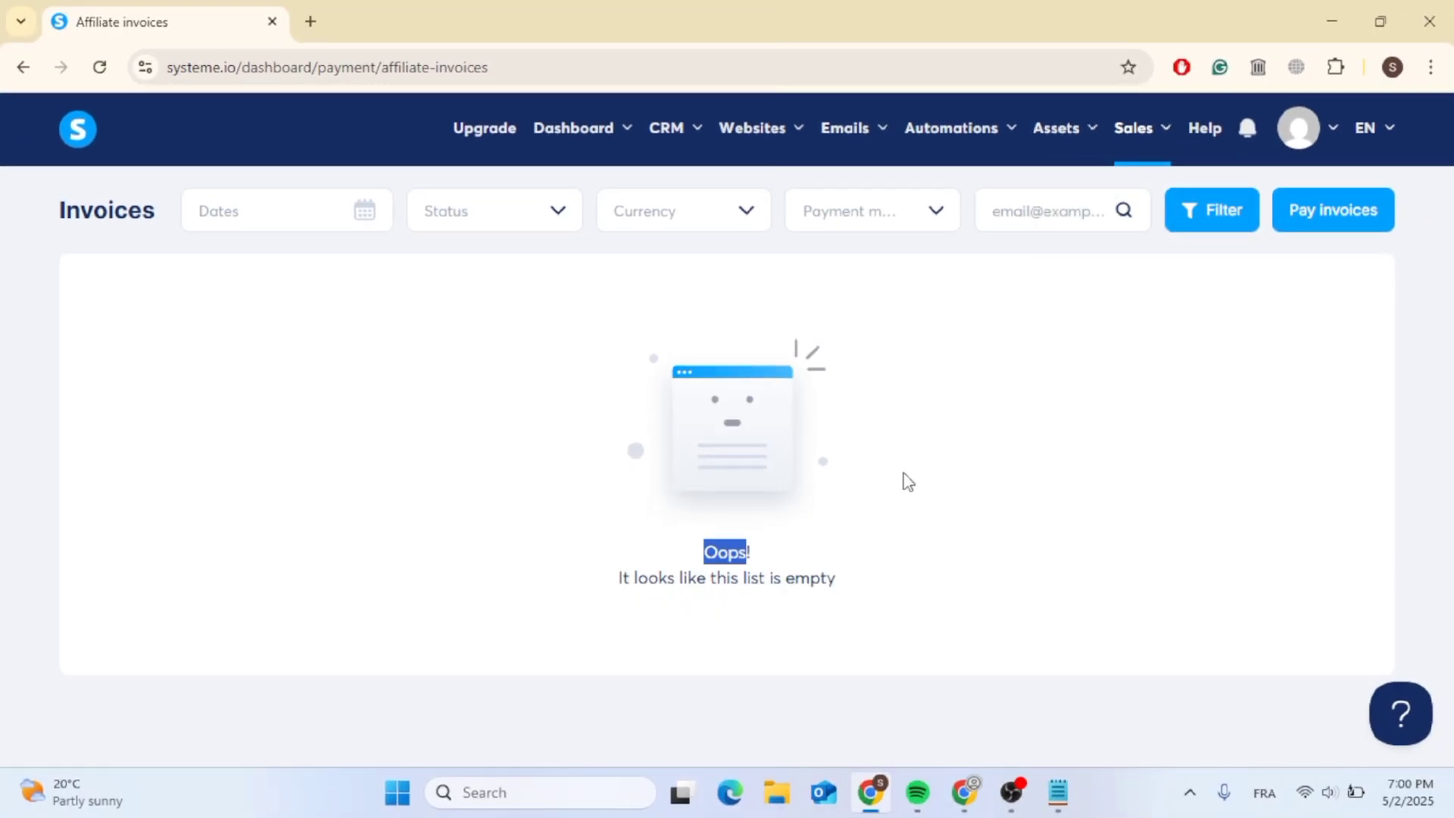
left_click(603, 671)
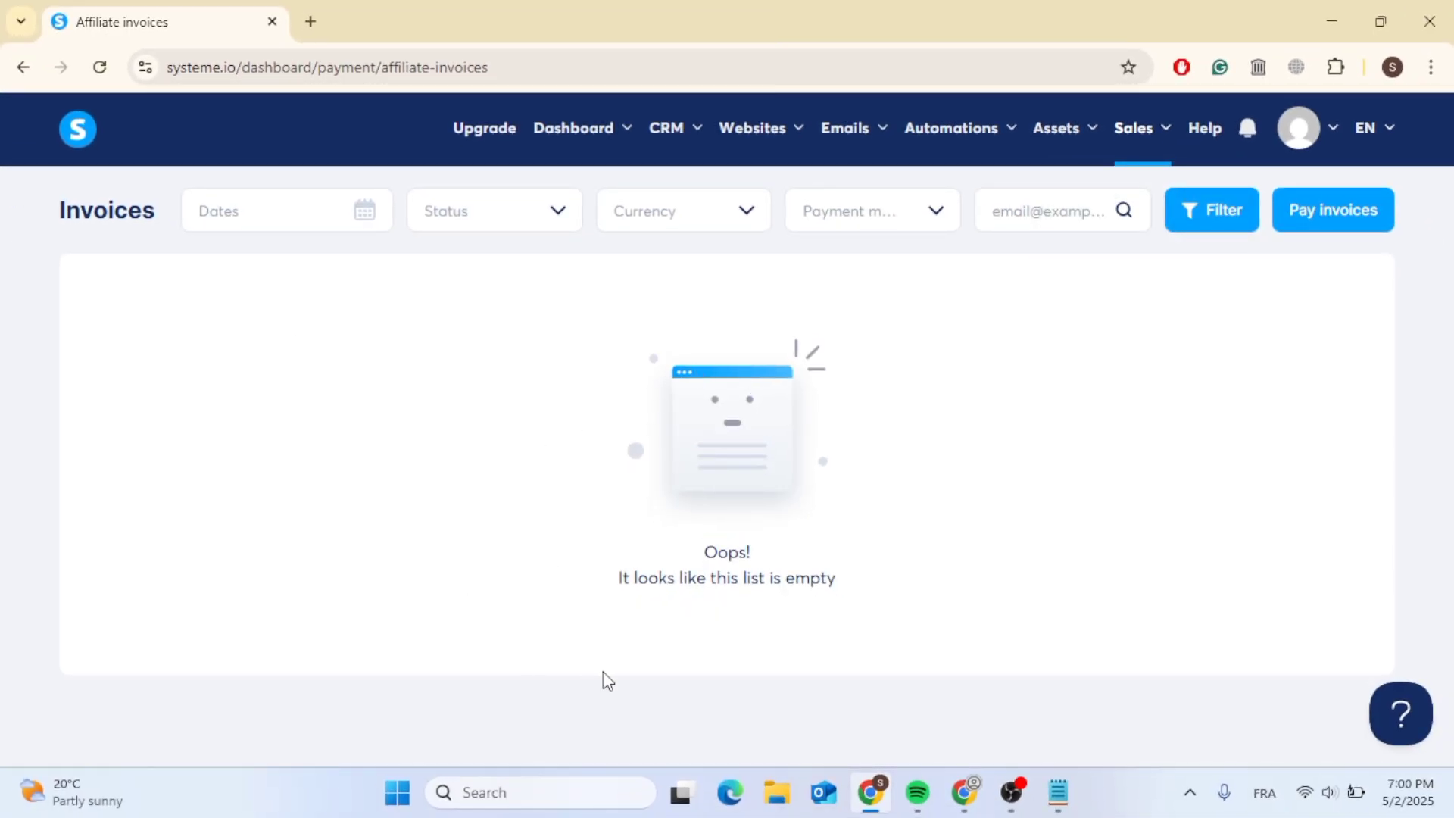
Check the Pay invoices summary showing a zero Wise balance, then return to the main Dashboard.
left_click(1330, 212)
scroll(896, 434, "down", 2)
scroll(896, 433, "up", 2)
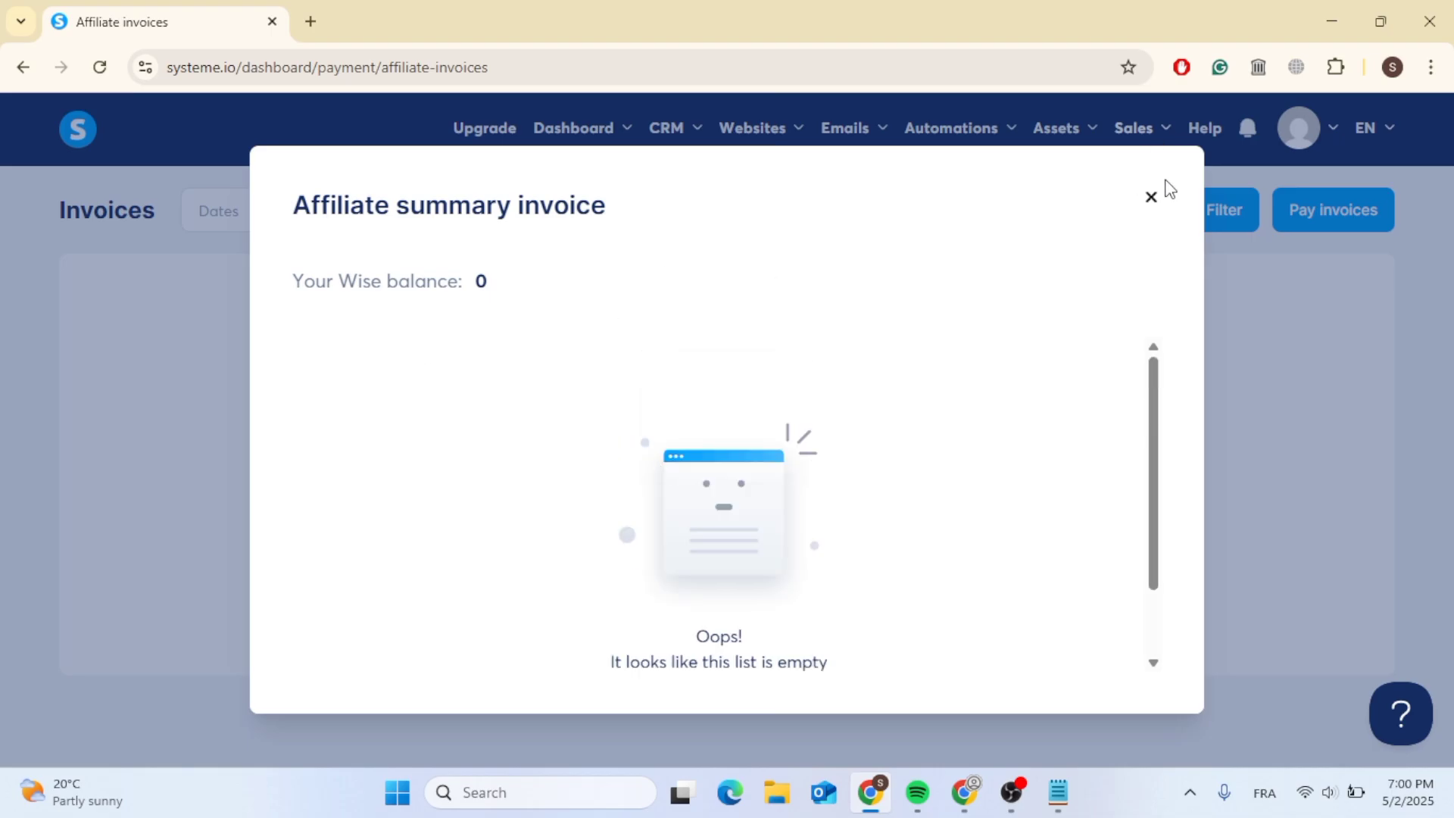
left_click(1151, 198)
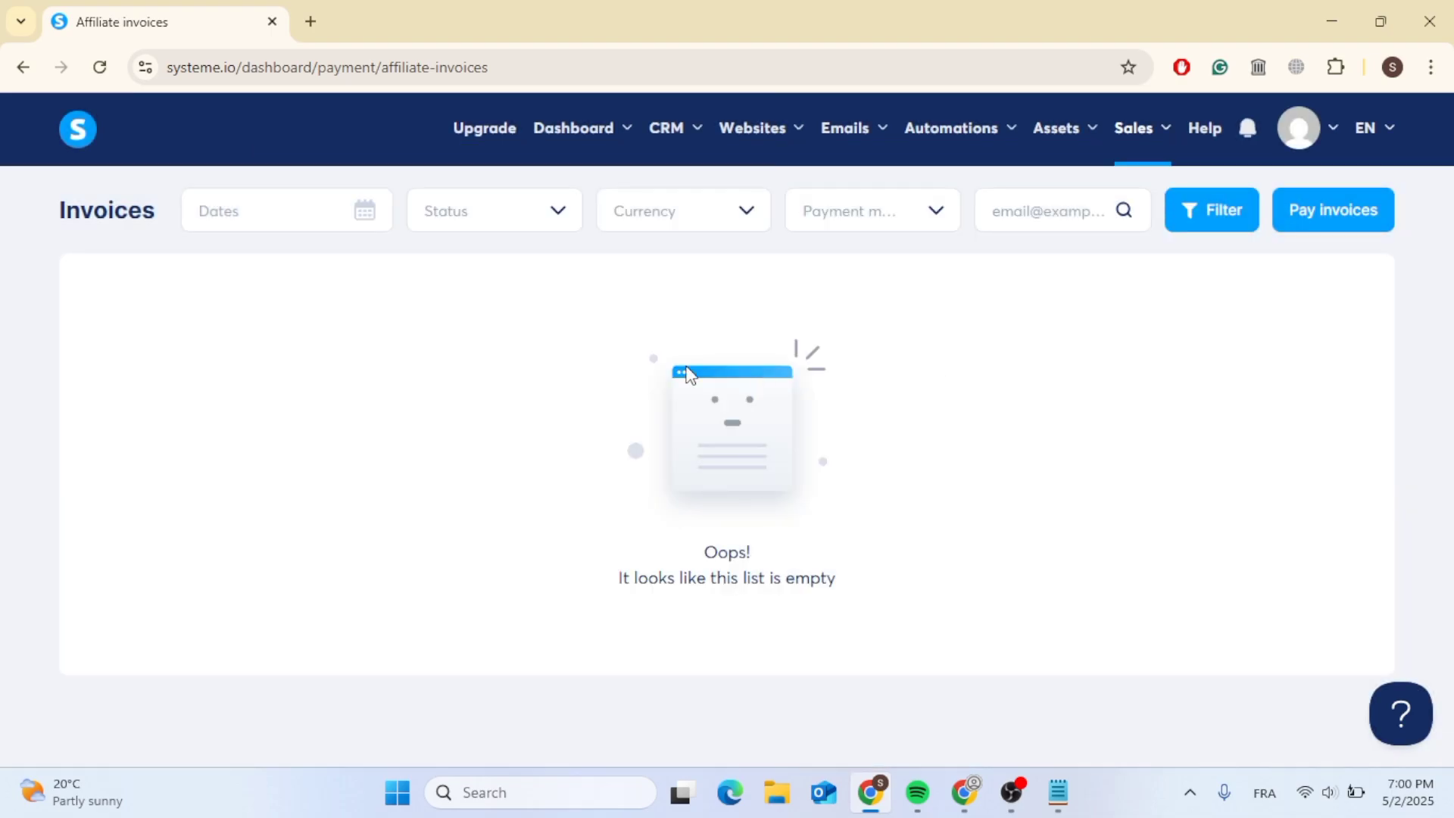
left_click(91, 148)
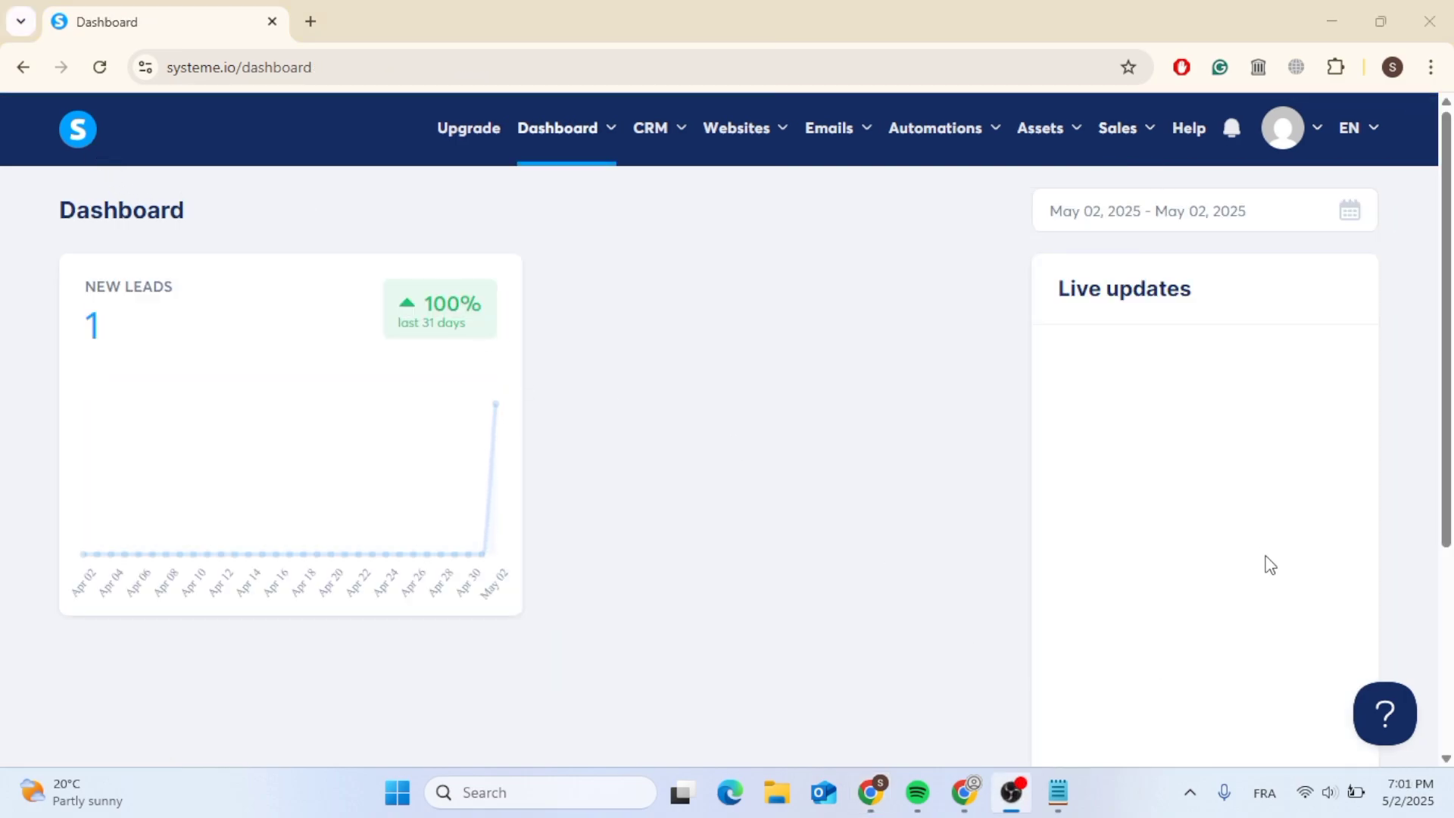
Open the Affiliate dashboard from the Dashboard menu and check the €0 Commission earned total.
left_click(1179, 7)
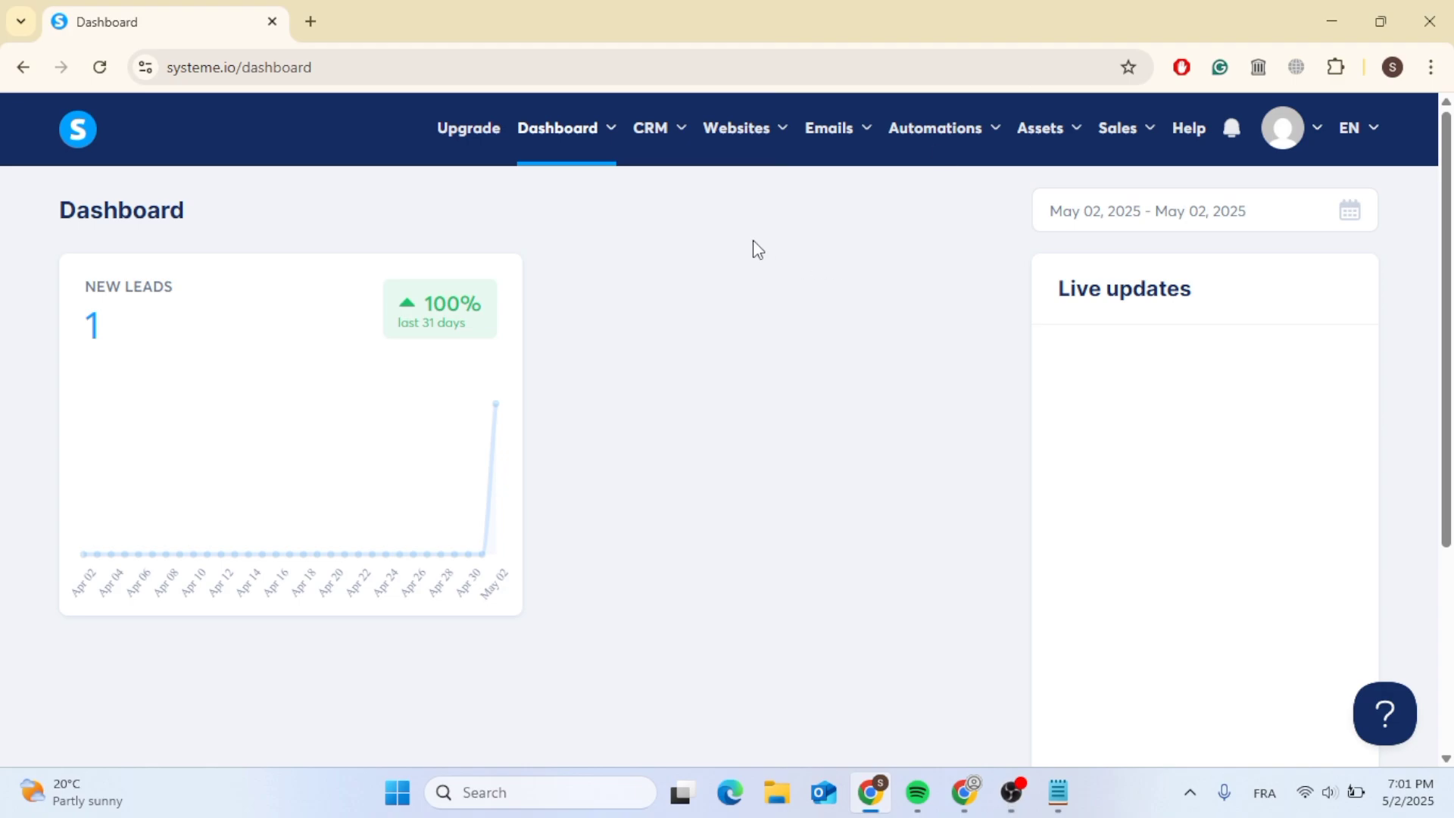
mouse_move(603, 139)
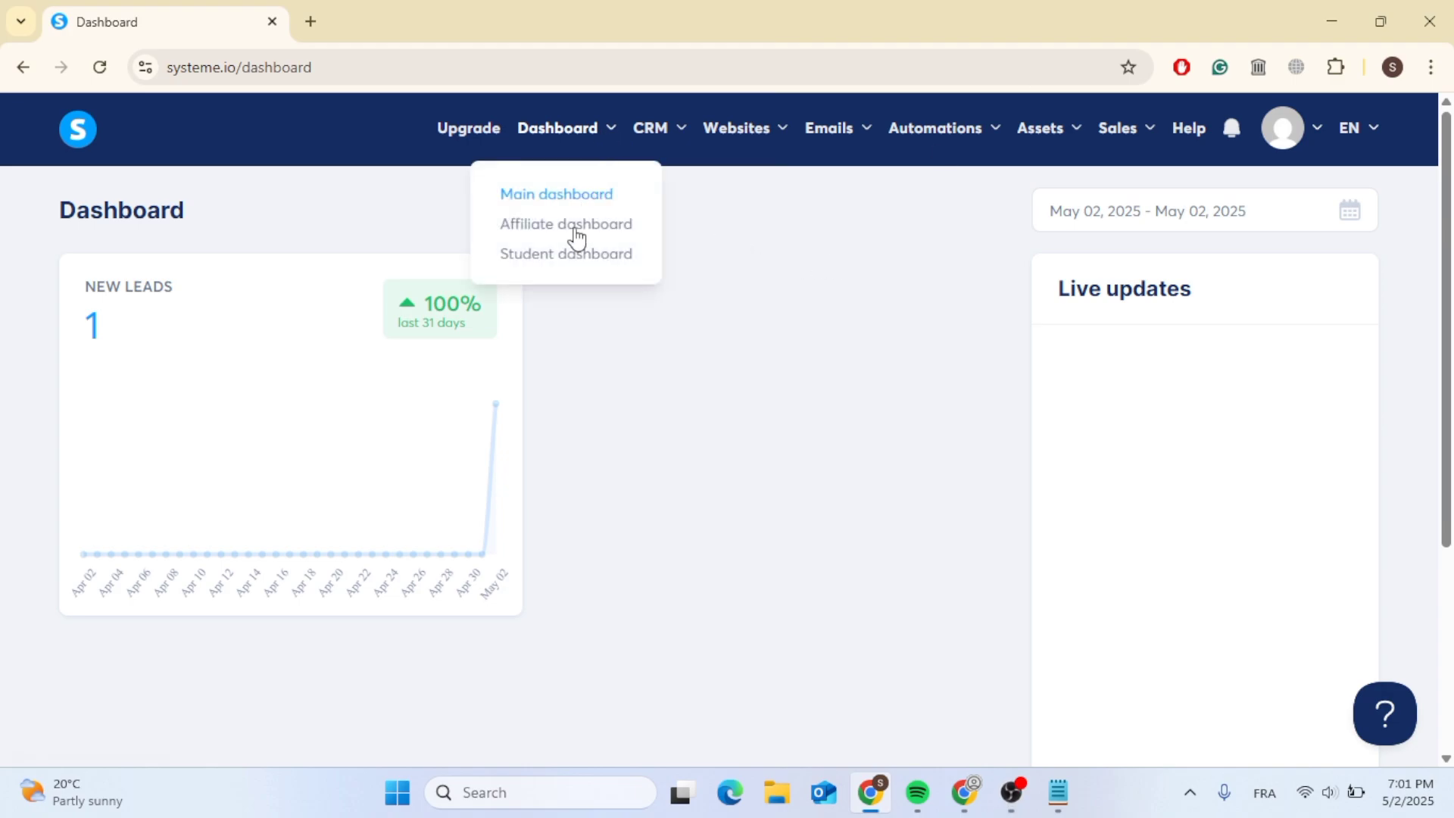
left_click(547, 232)
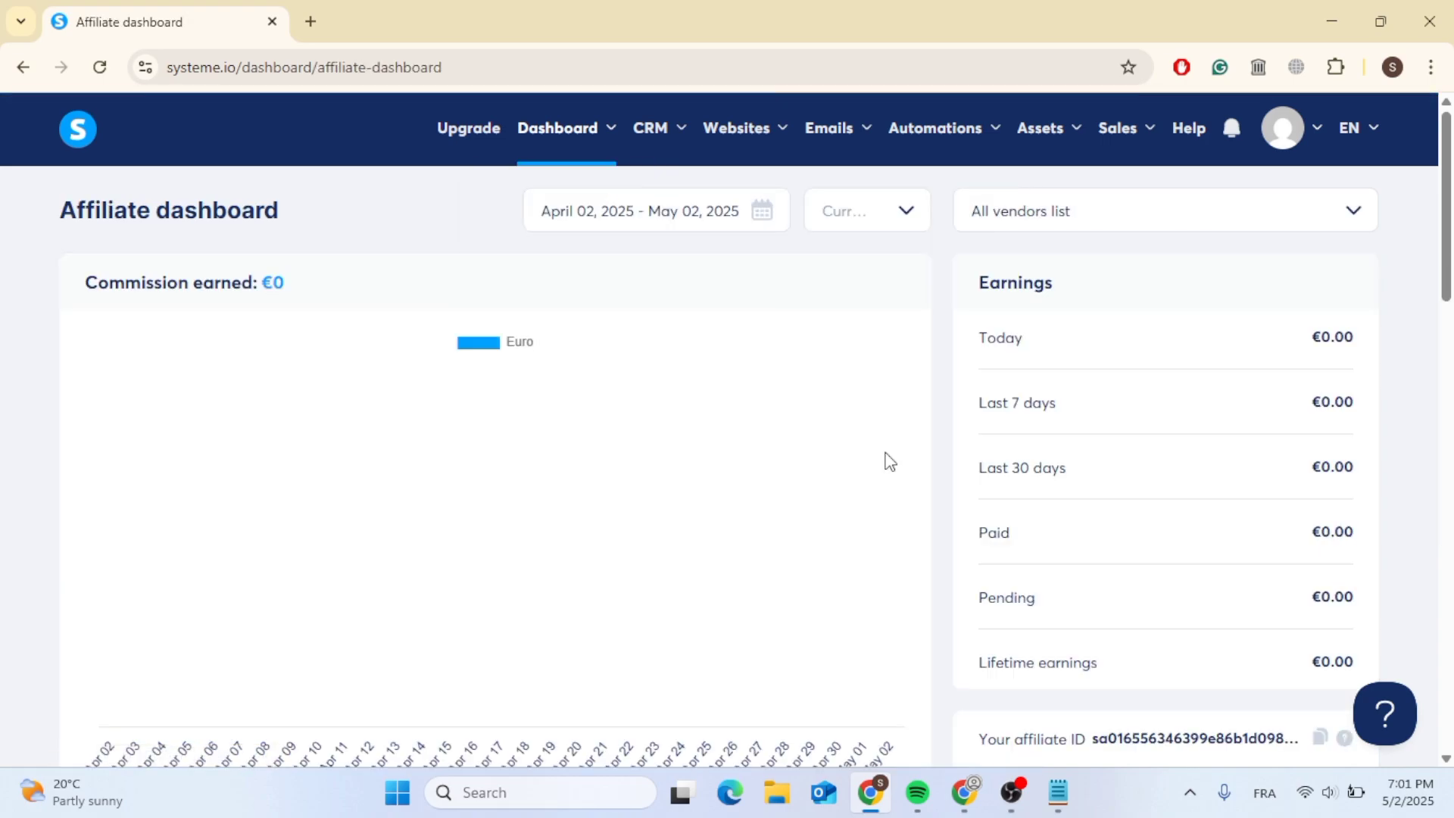
scroll(593, 545, "down", 1)
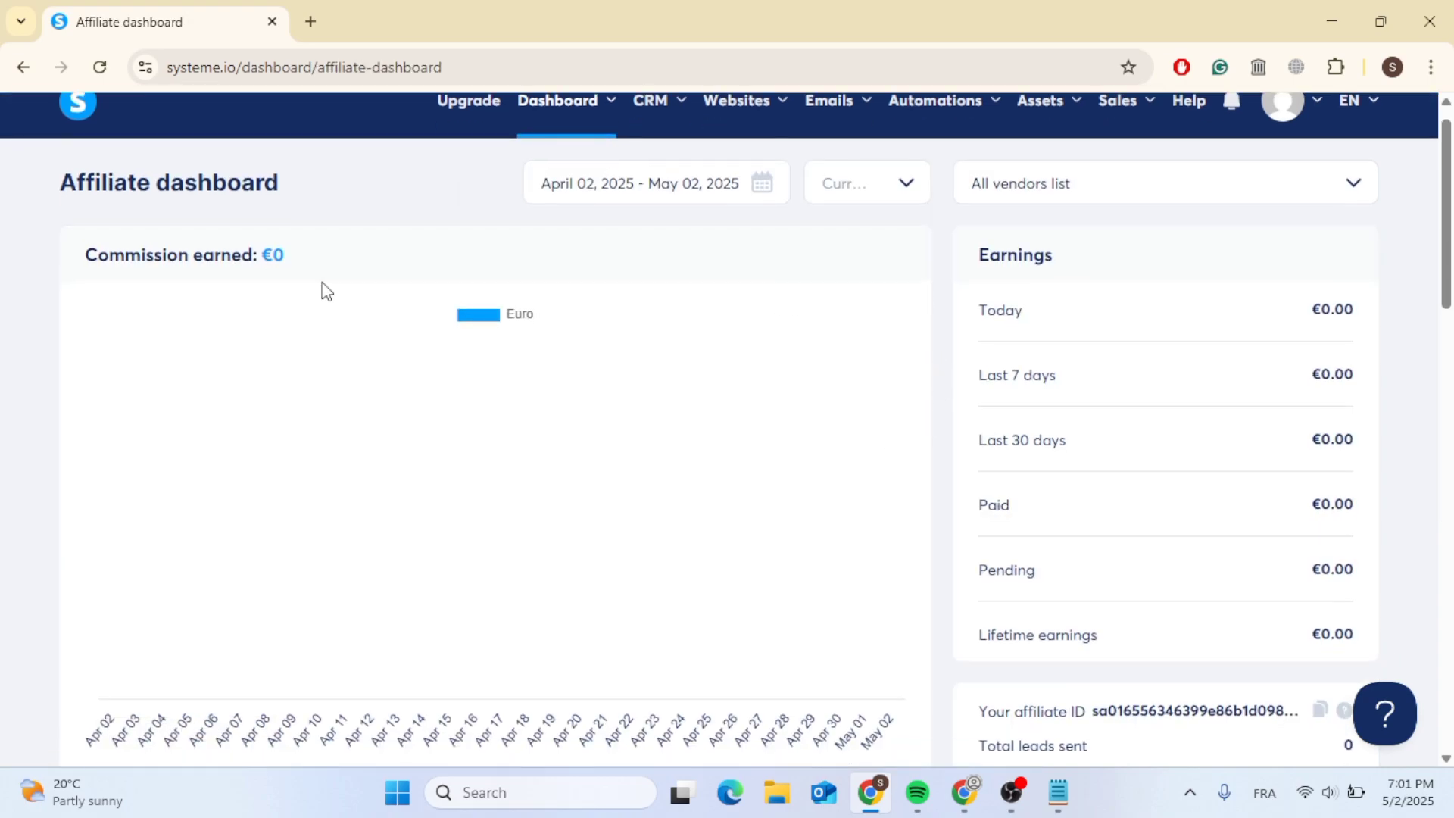
left_click_drag(264, 255, 101, 255)
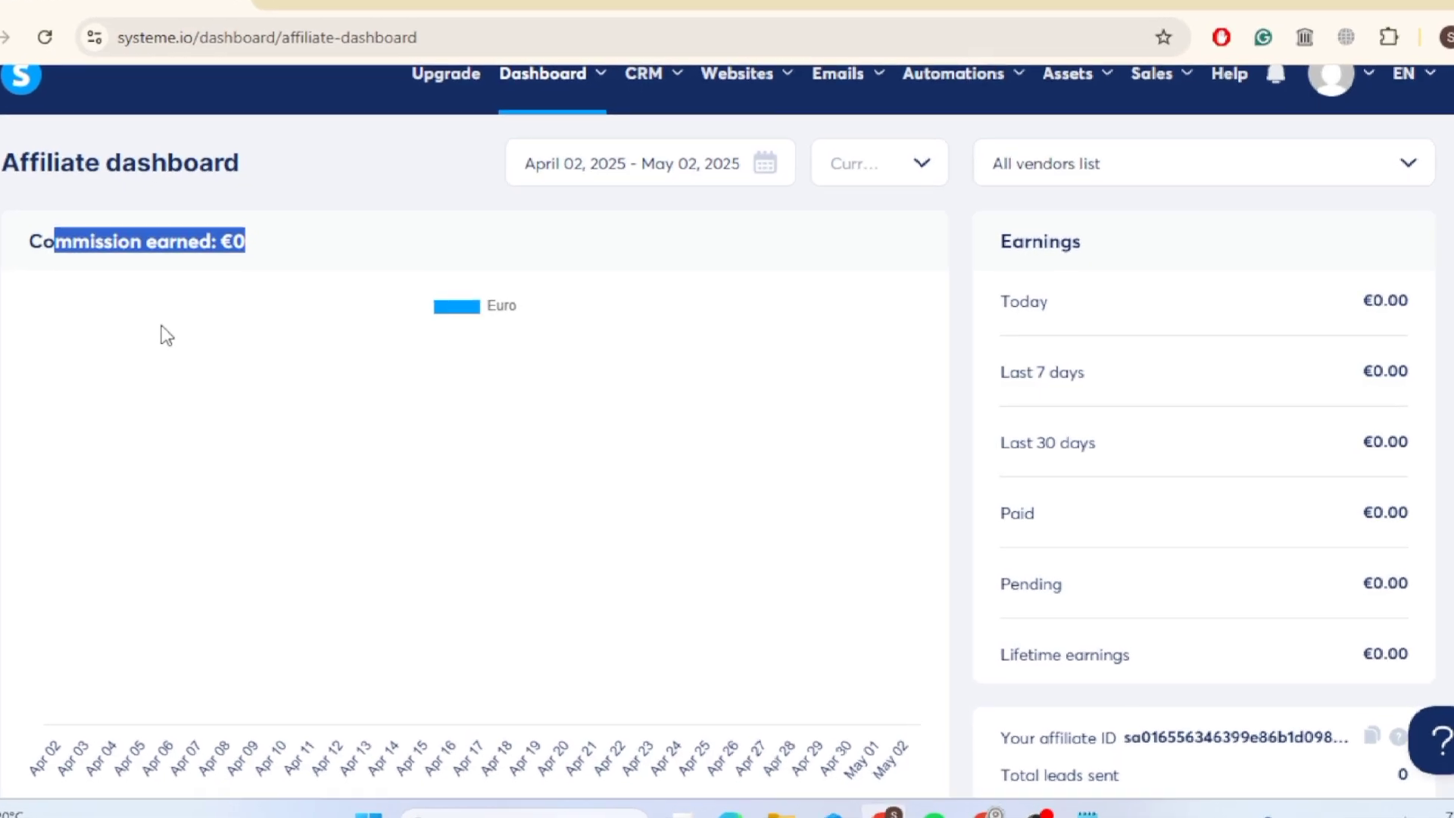
left_click(449, 255)
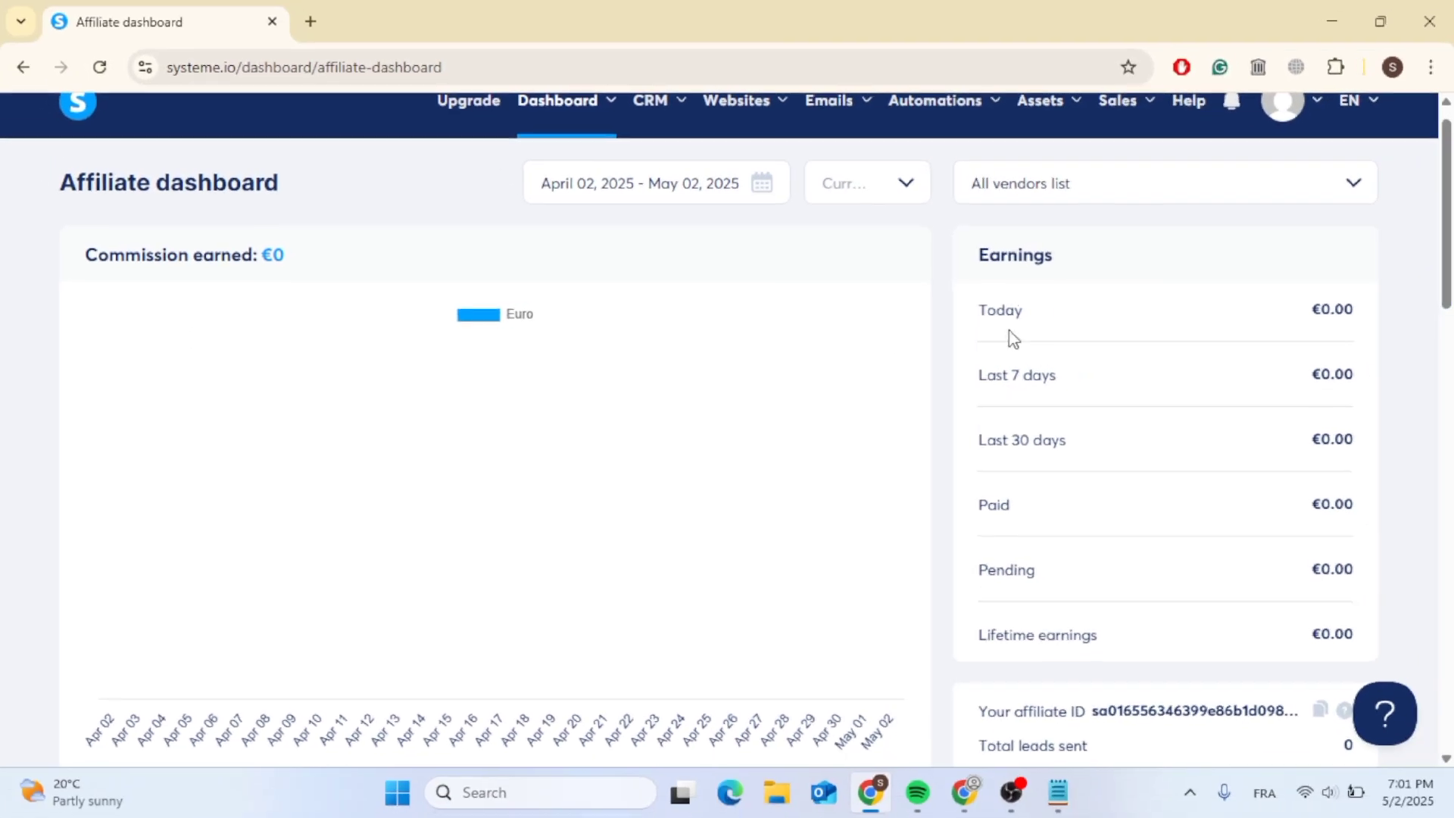
scroll(1098, 401, "down", 5)
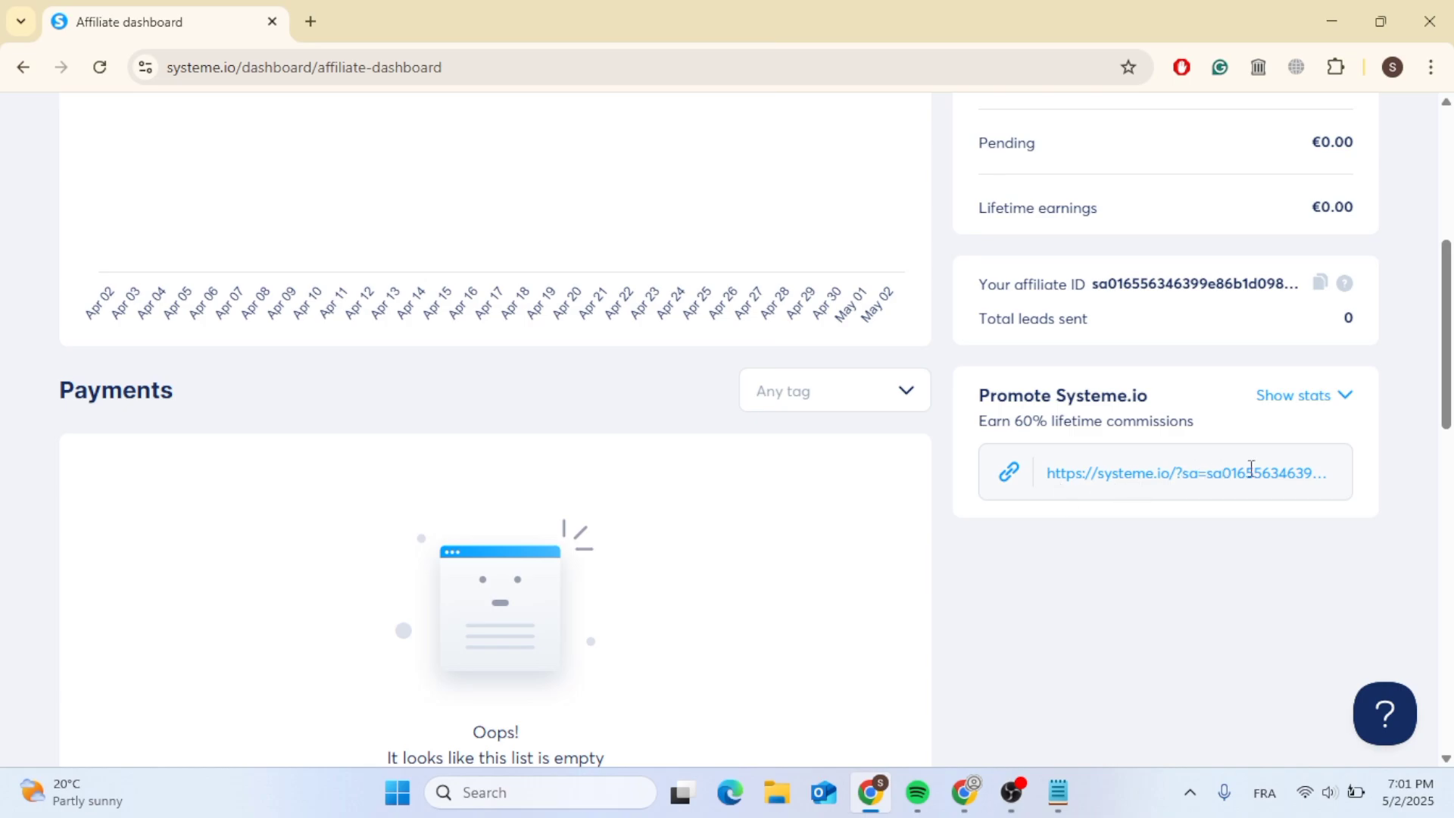
Show and hide the promo link stats, then scroll through Payments, Leads and Invoices.
left_click(1301, 407)
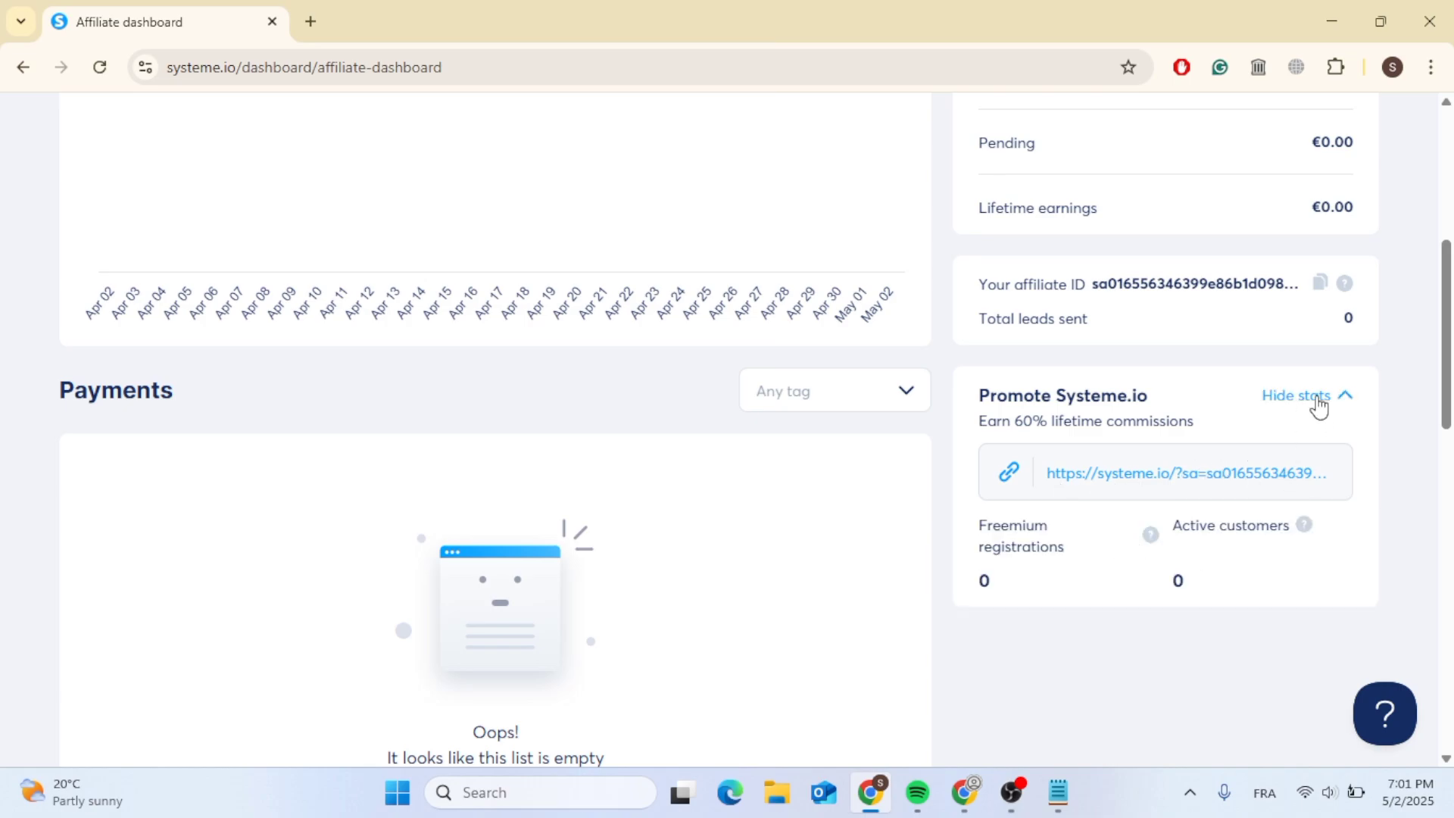
left_click(1319, 408)
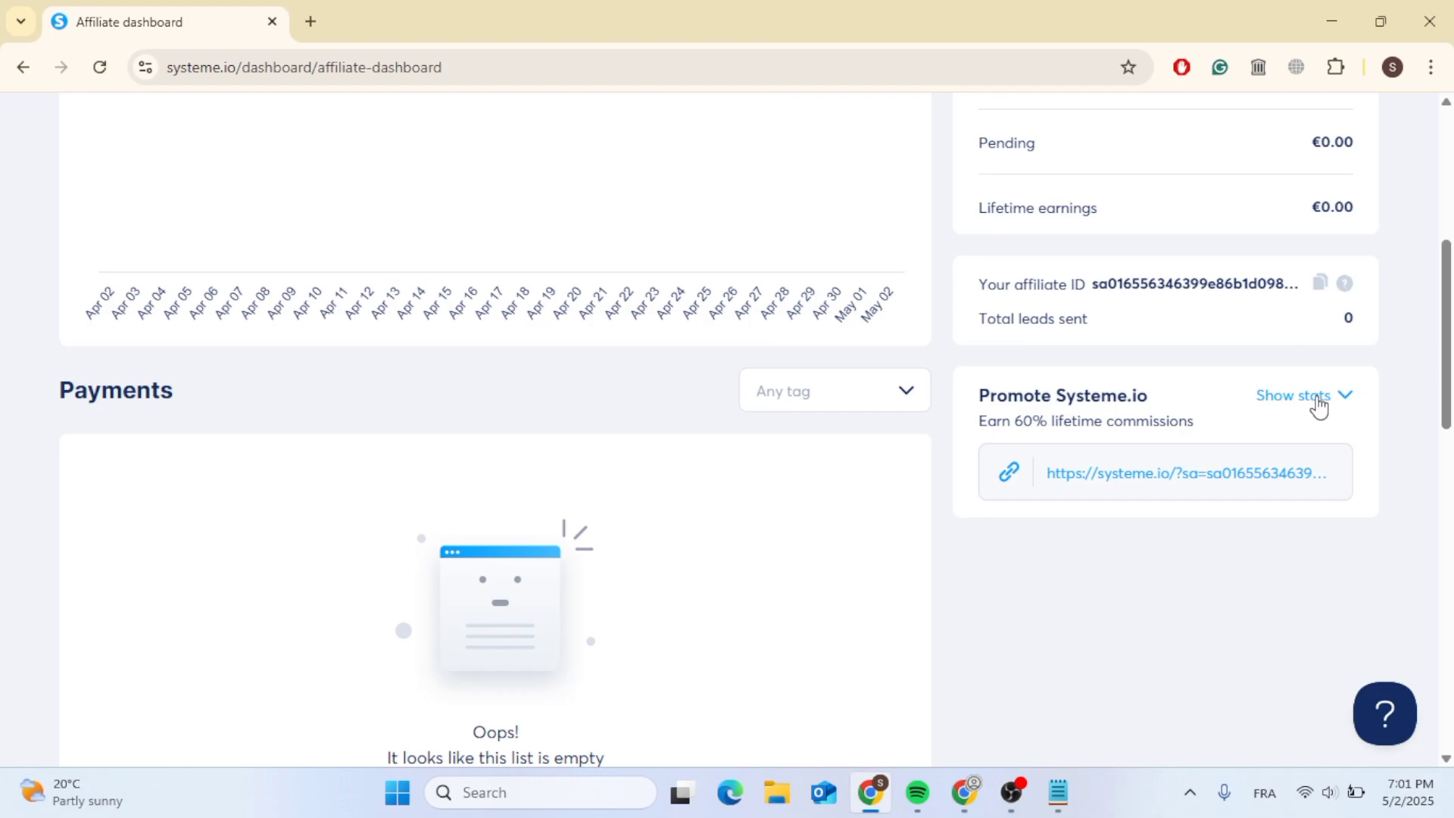
scroll(1096, 557, "down", 5)
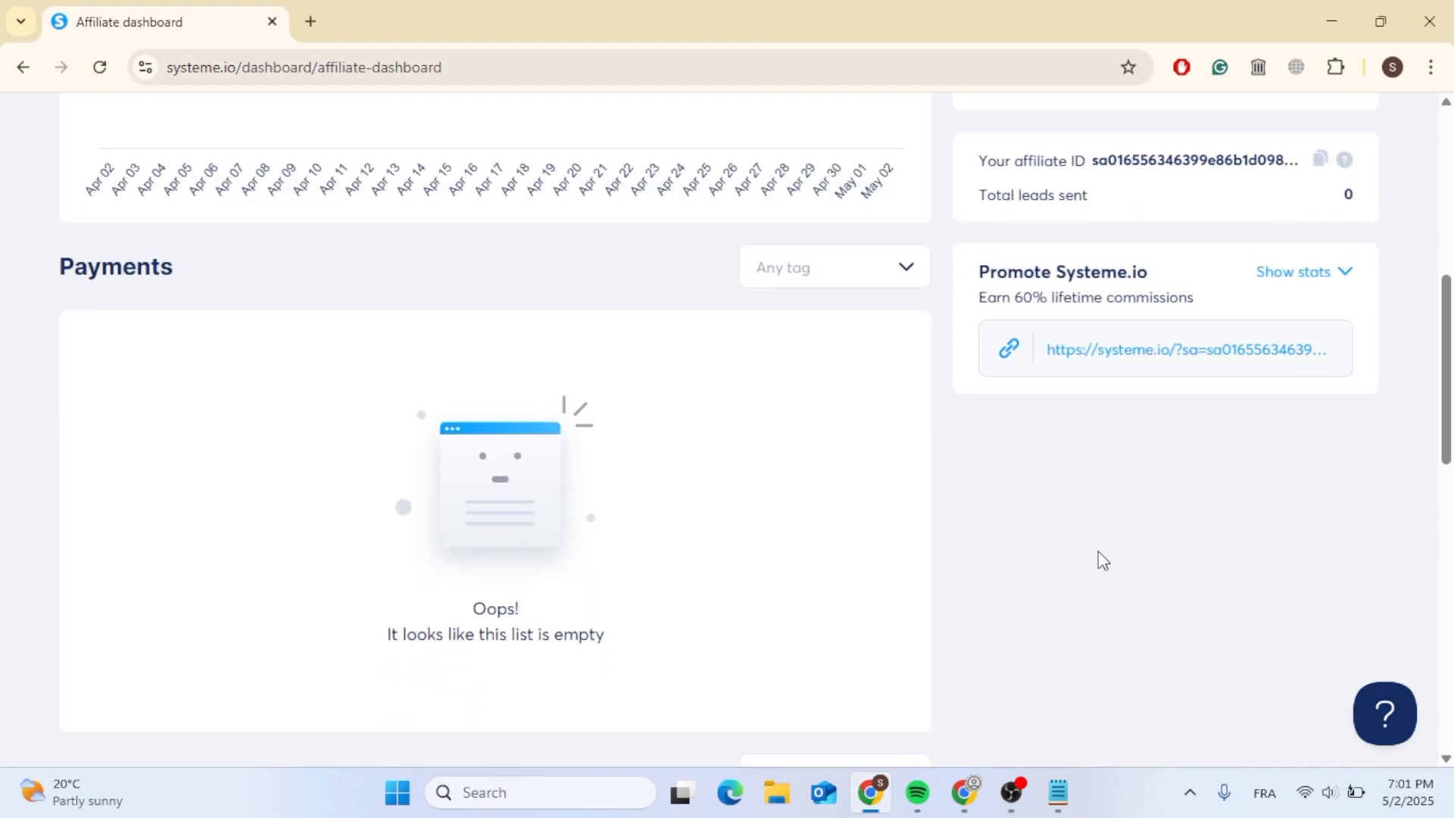
scroll(681, 630, "down", 5)
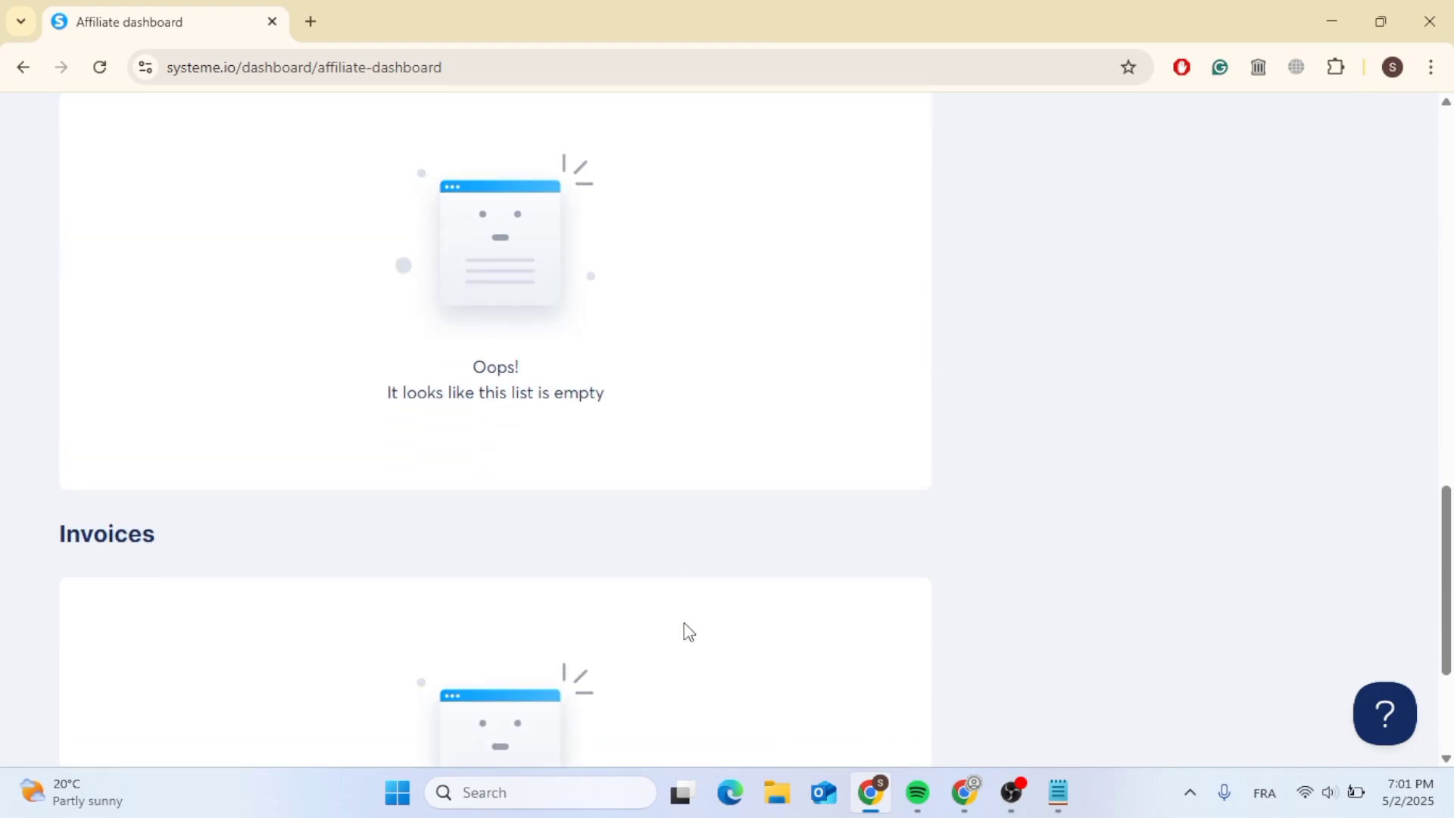
scroll(752, 415, "up", 2)
scroll(756, 418, "down", 4)
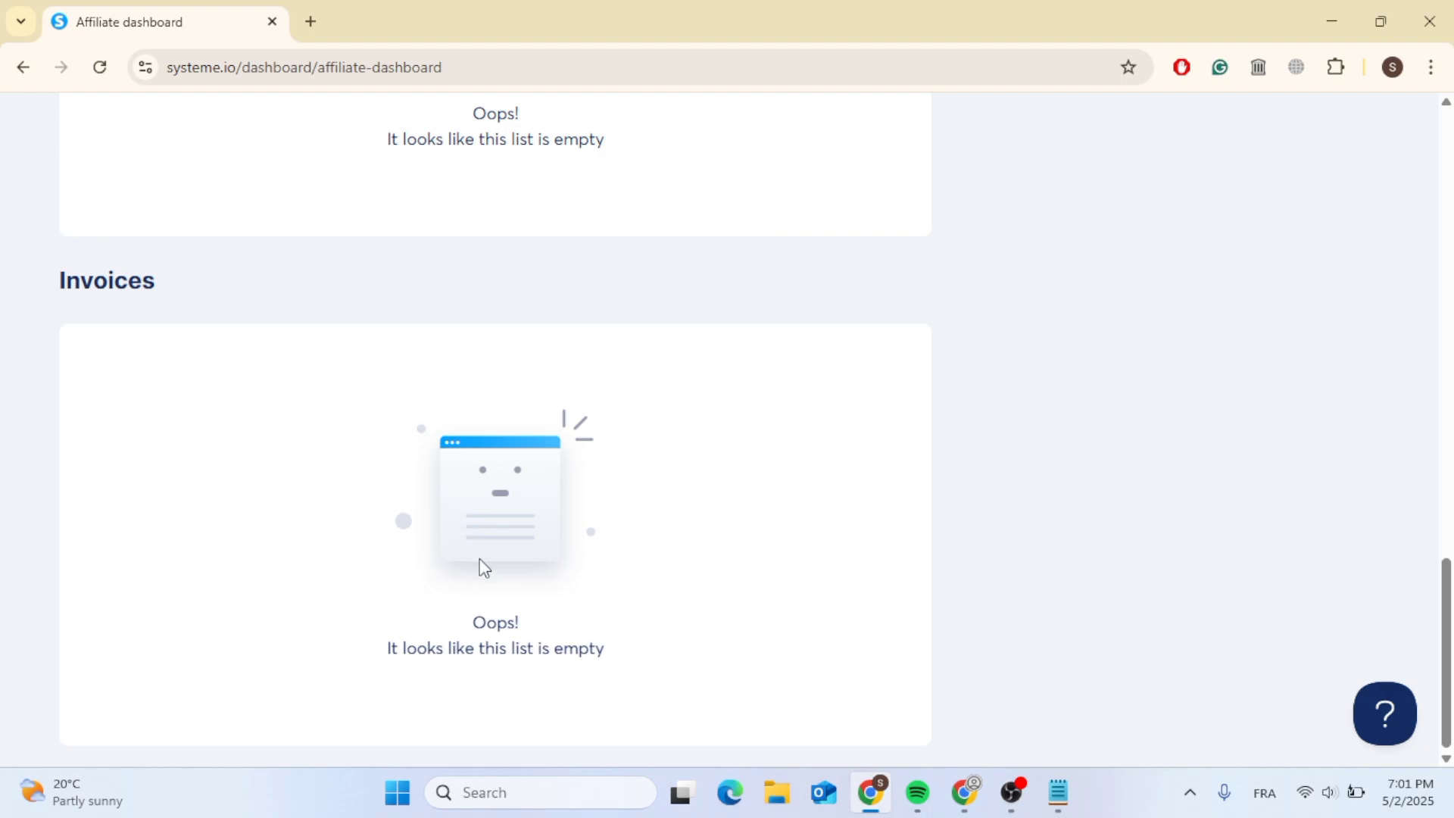
scroll(569, 443, "up", 18)
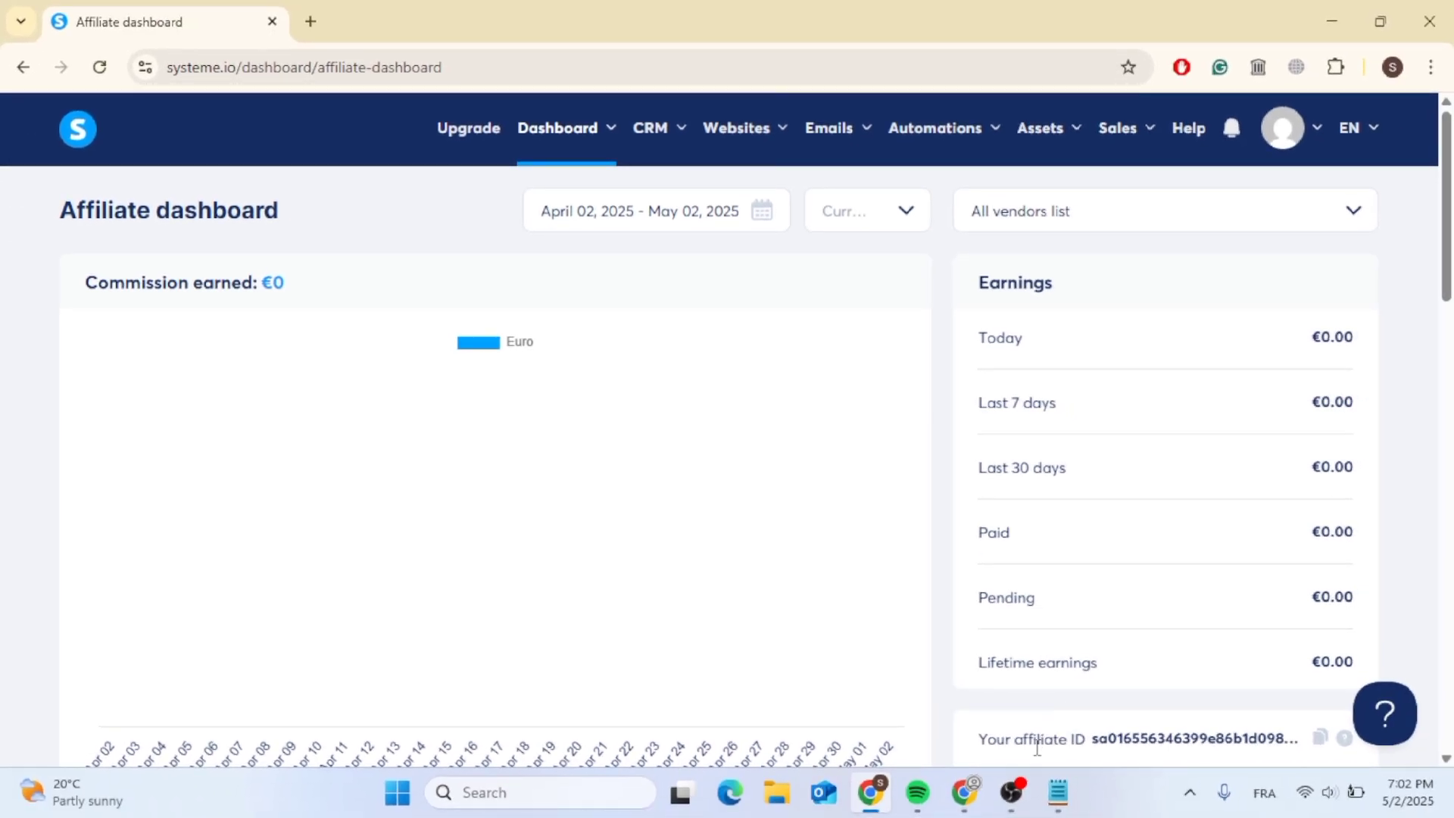
Refocus Chrome and return to the main Dashboard showing 1 new lead over 31 days.
left_click(1026, 798)
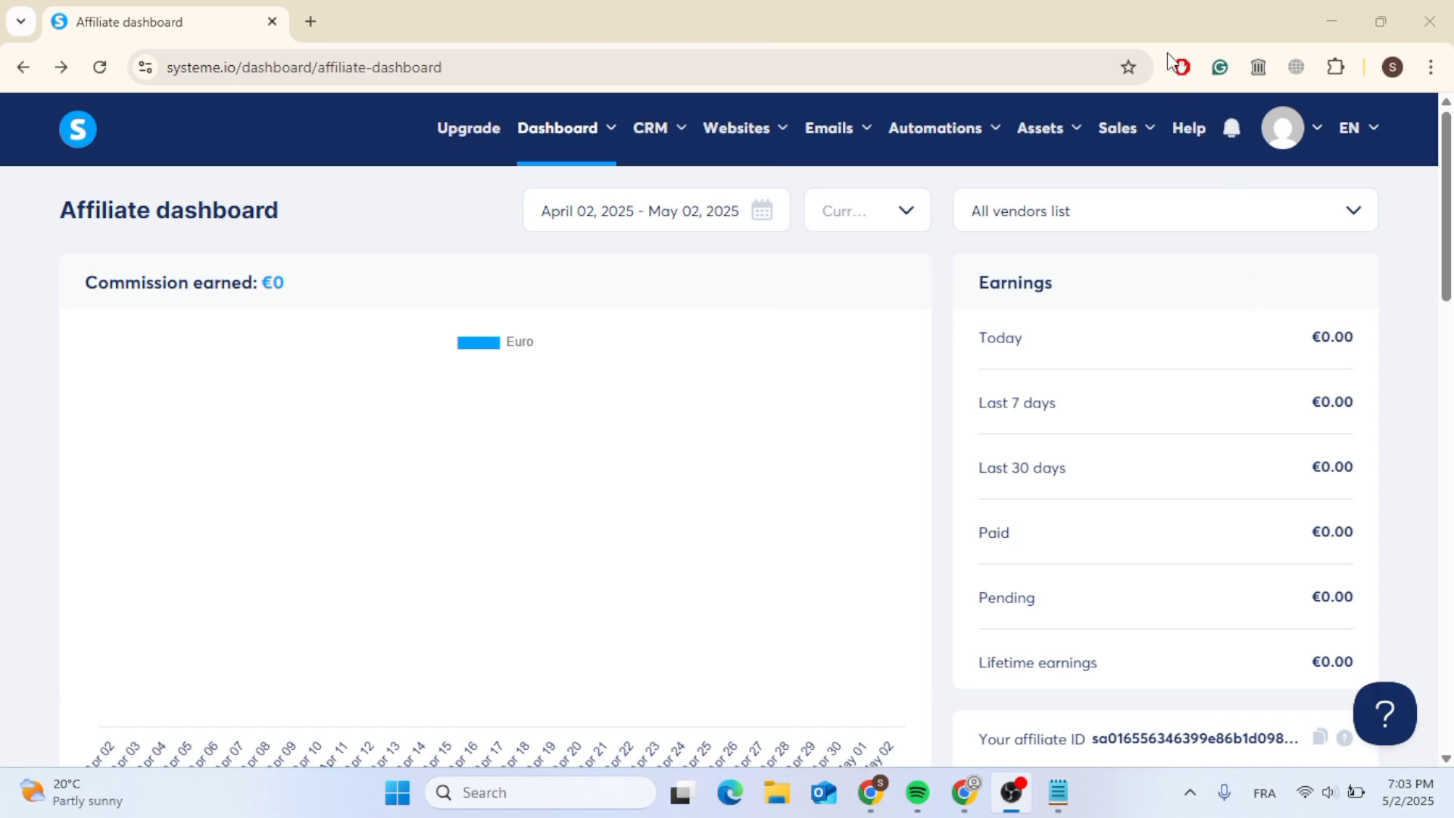
left_click(1184, 20)
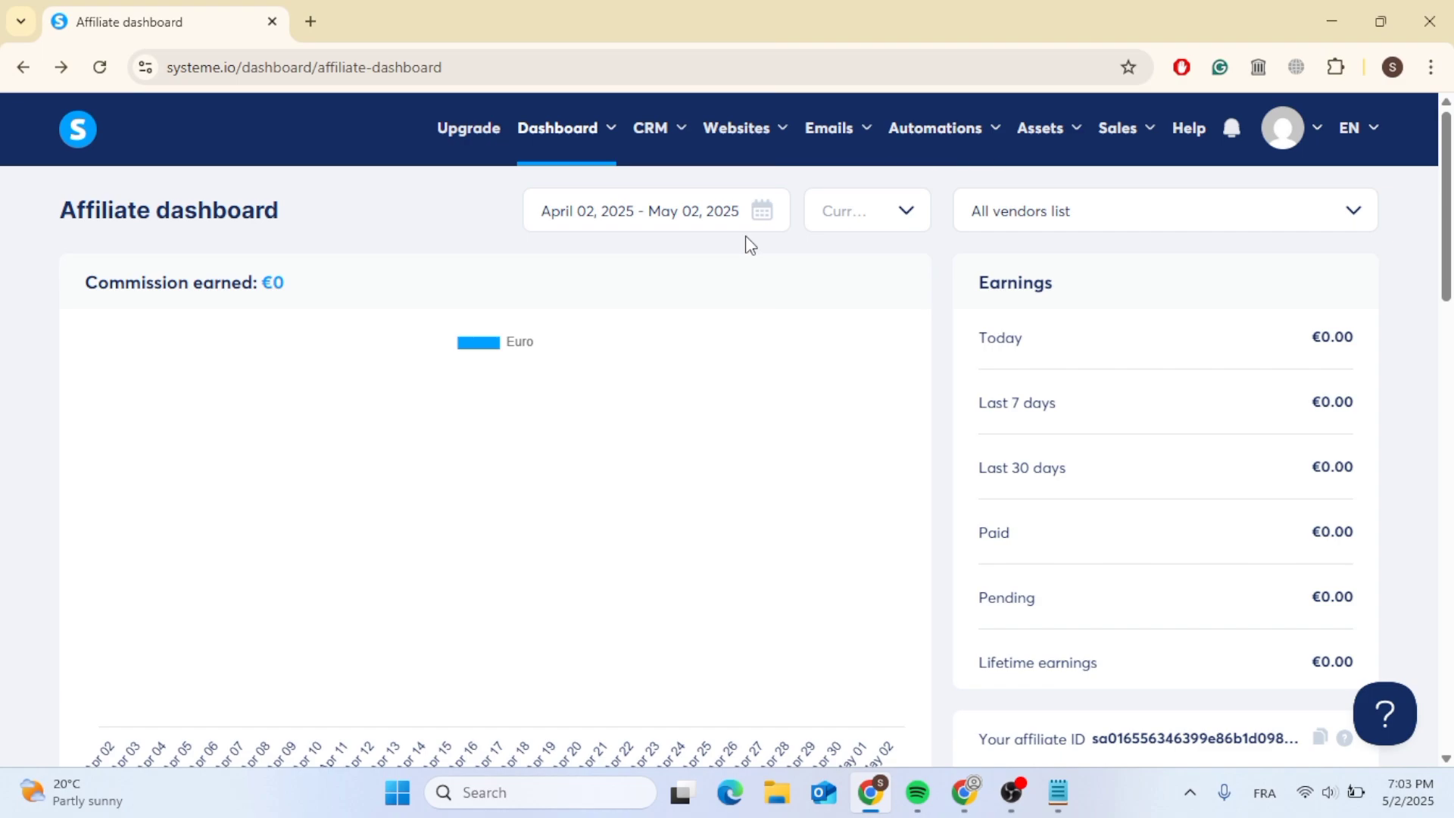
left_click(66, 151)
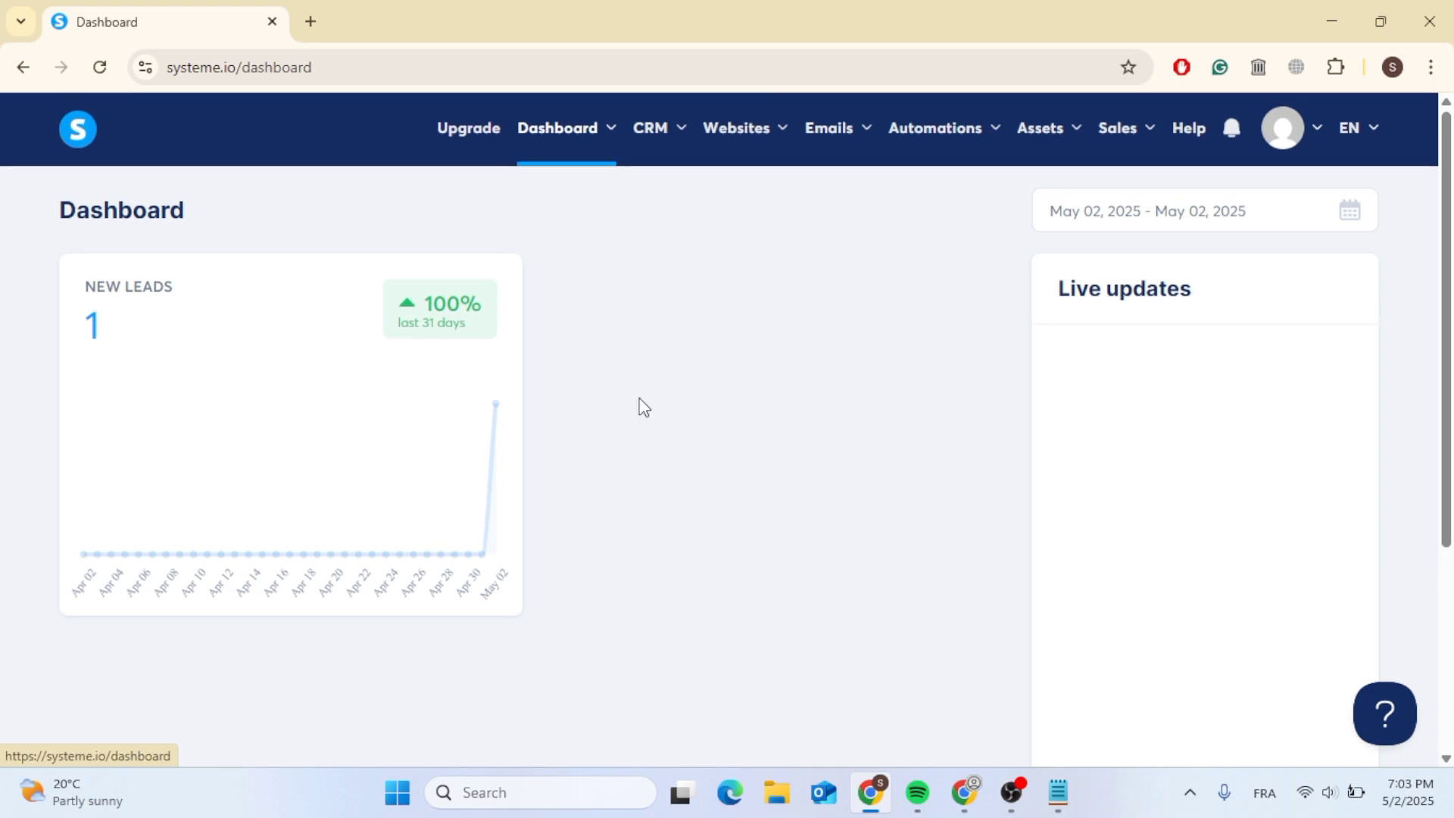
mouse_move(742, 146)
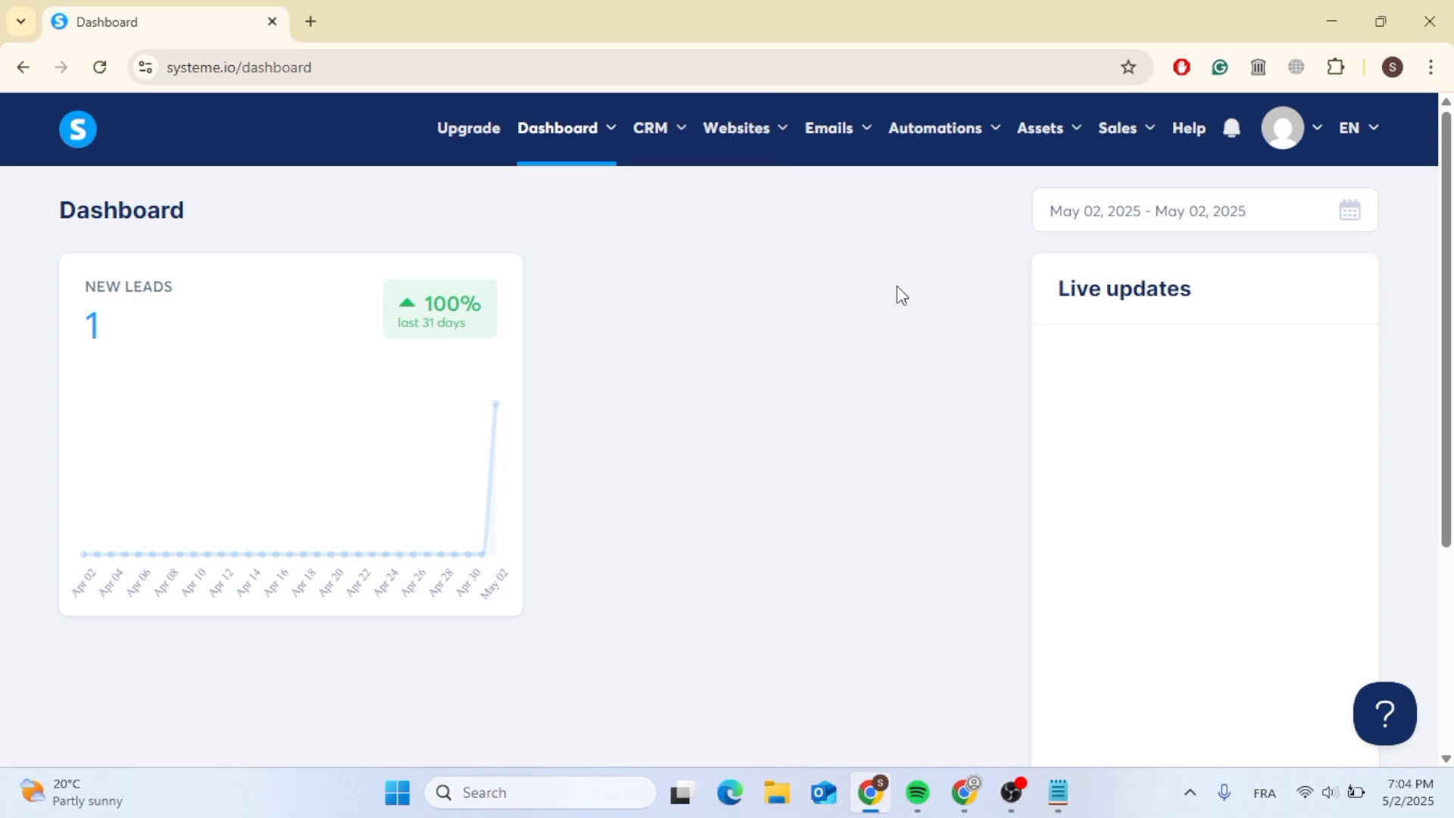
scroll(896, 285, "down", 5)
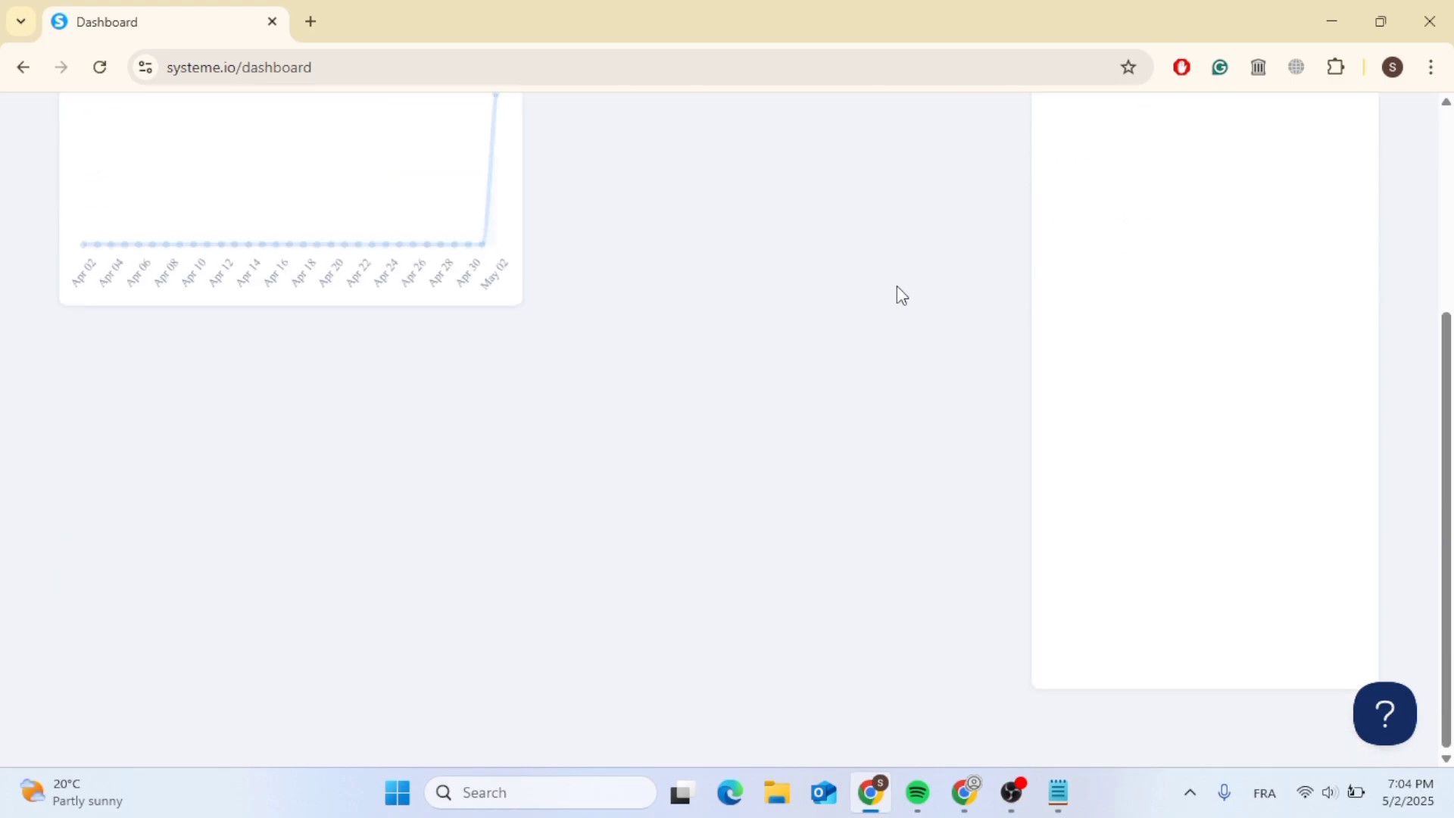
scroll(897, 285, "up", 5)
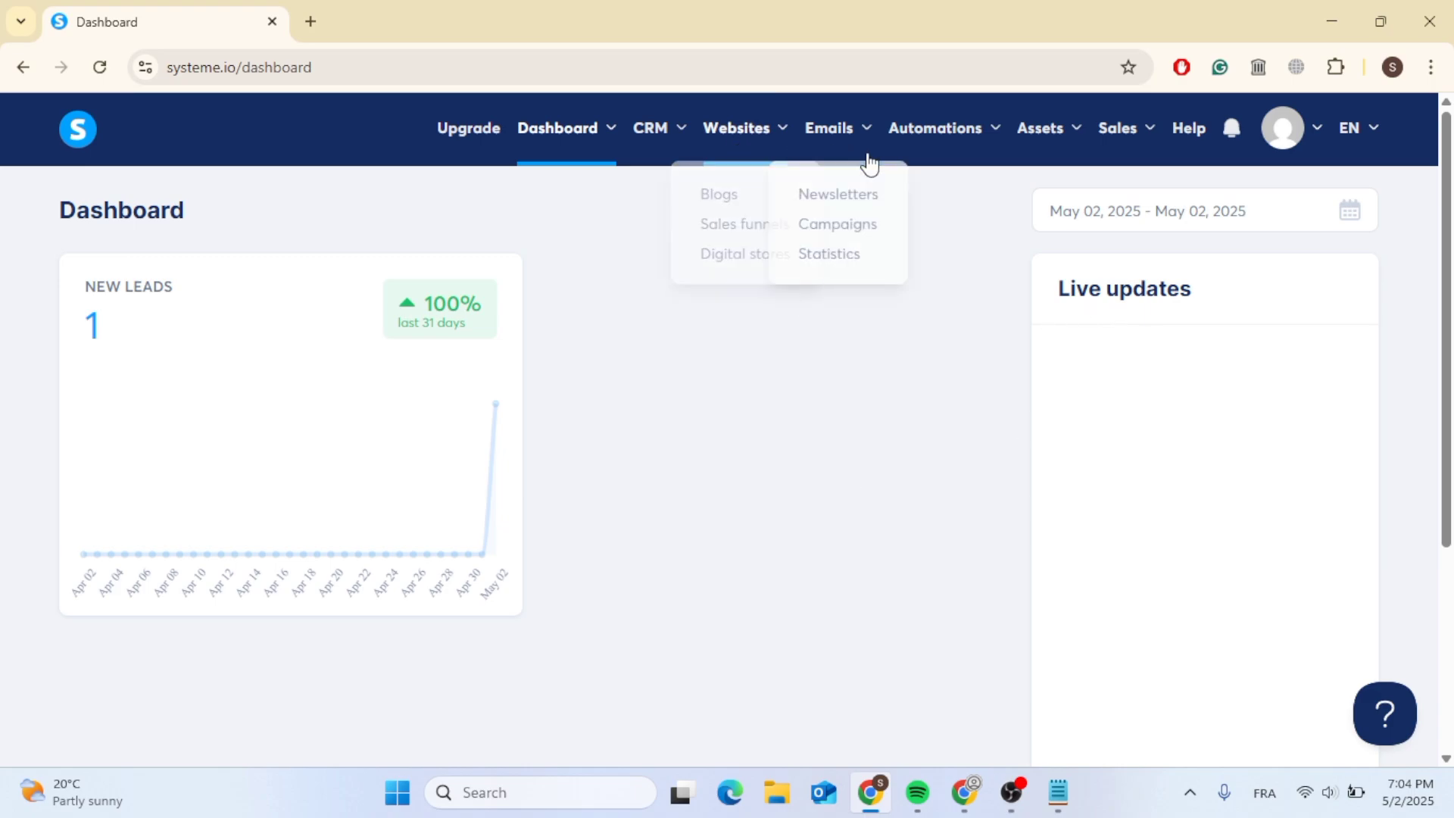
Pass over the Emails, Automations and Assets menus and open the profile avatar dropdown.
mouse_move(985, 142)
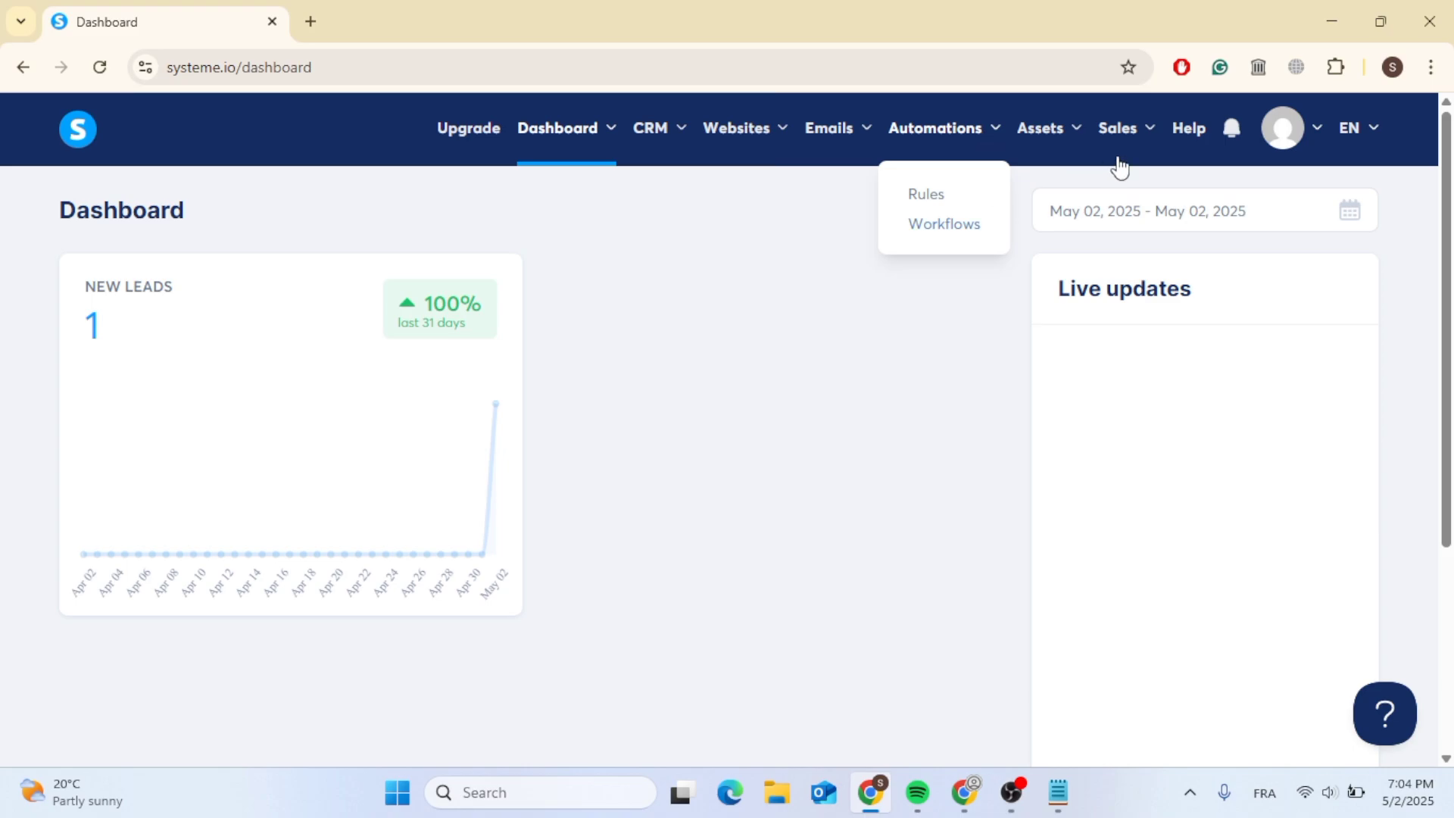
mouse_move(1069, 139)
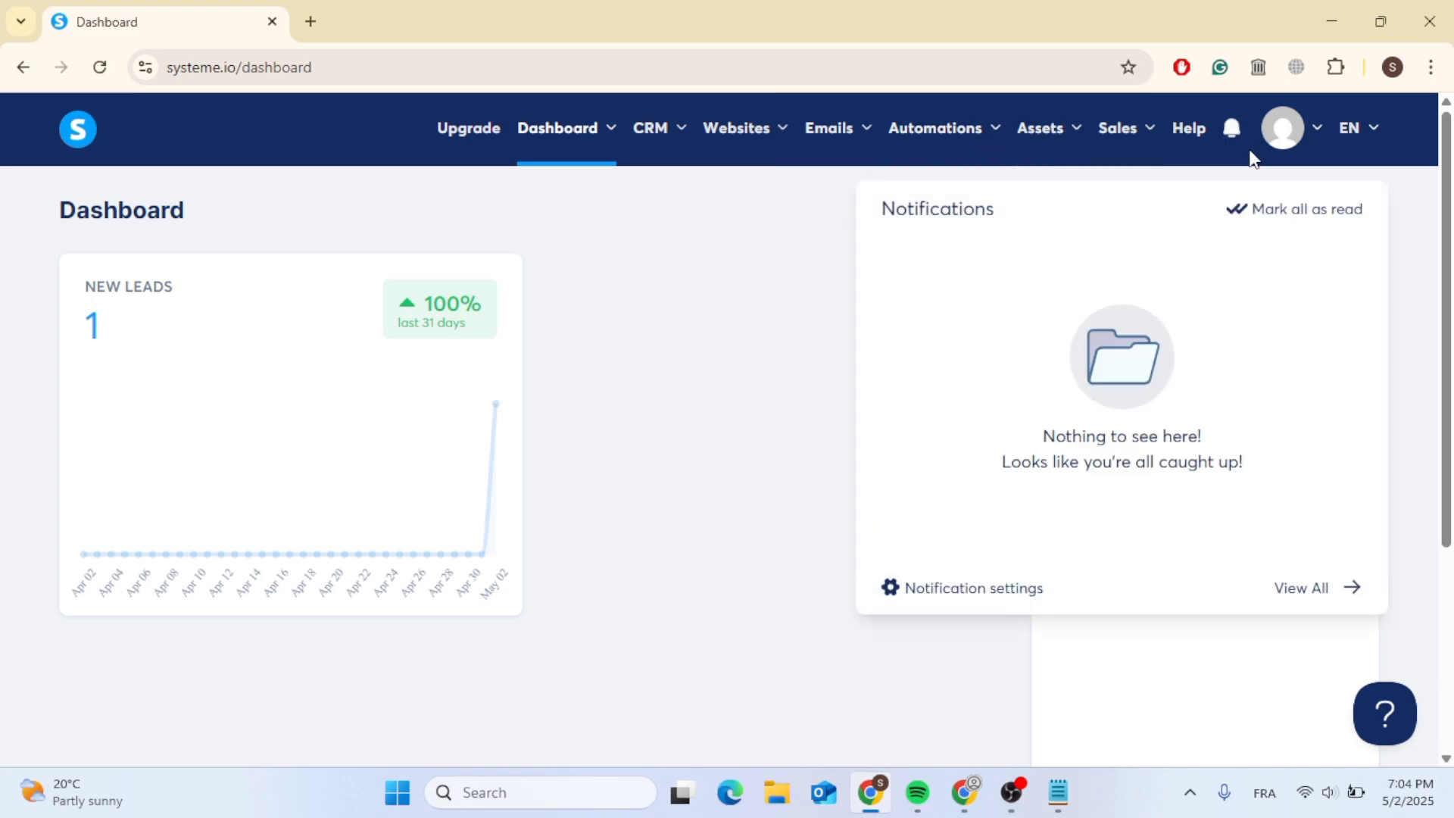
mouse_move(1284, 148)
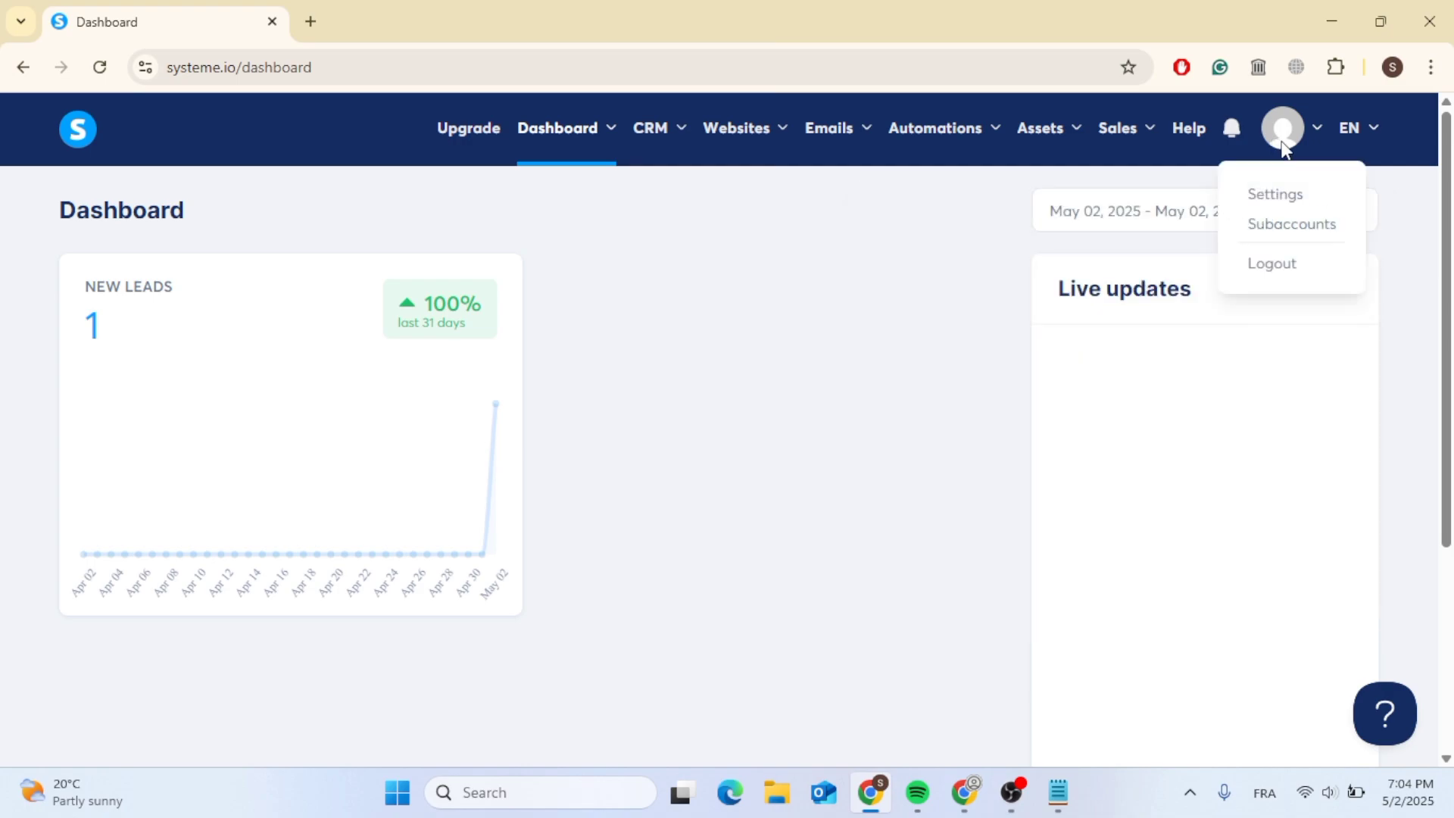
Go to Settings > Affiliate program and scroll down to the Test affiliate promo proxy link.
left_click(1279, 195)
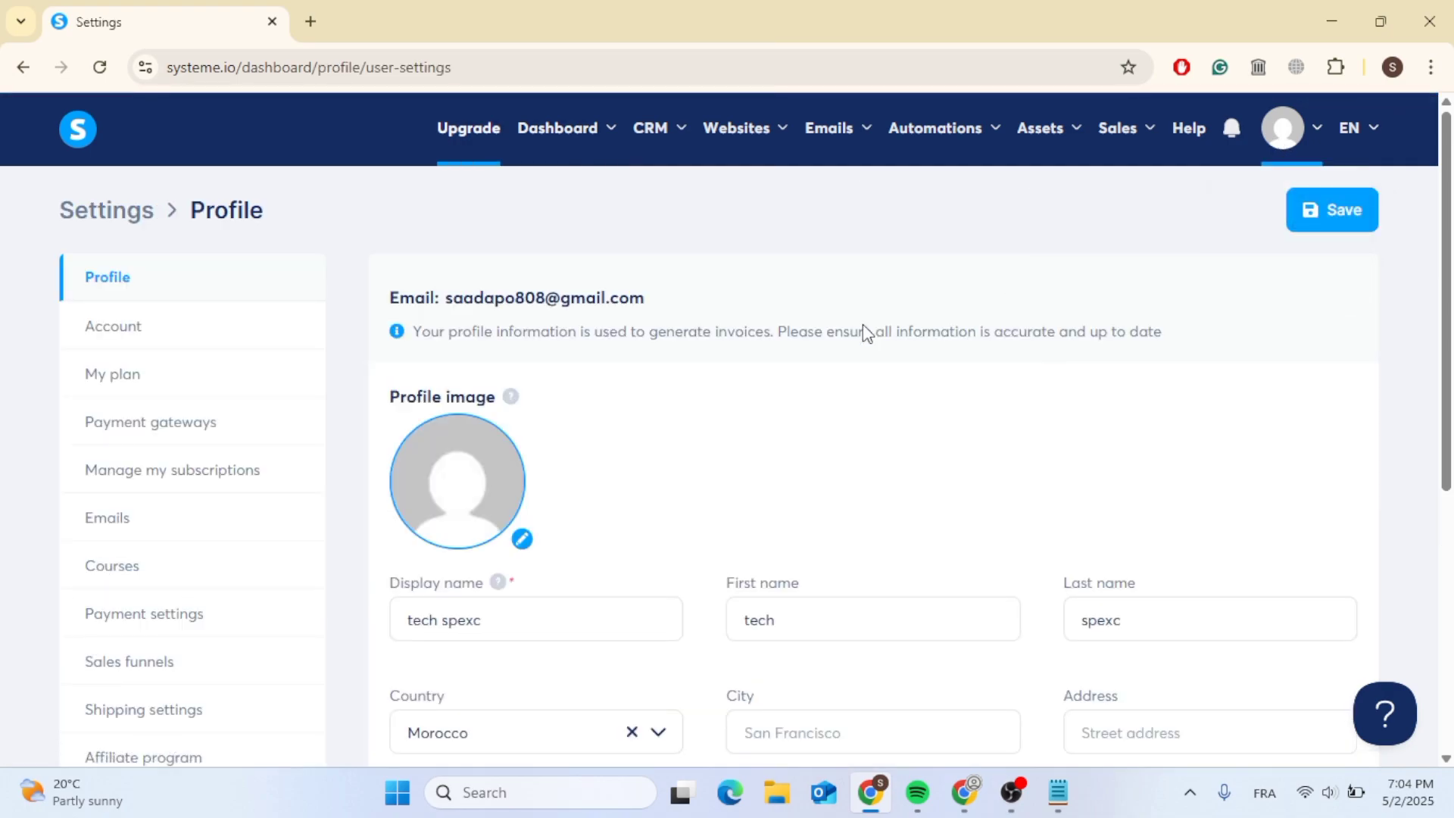
scroll(280, 598, "down", 2)
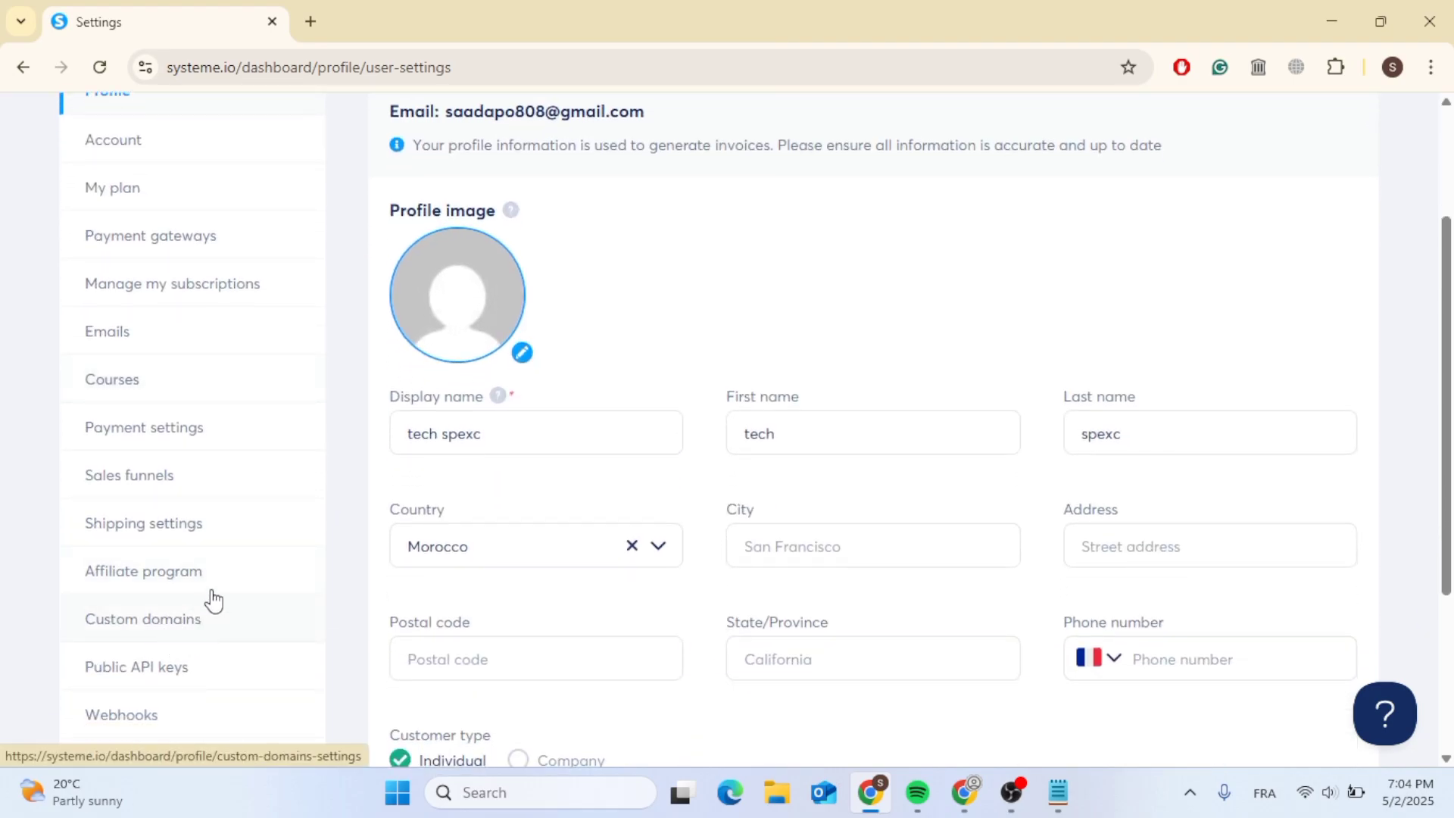
left_click(205, 577)
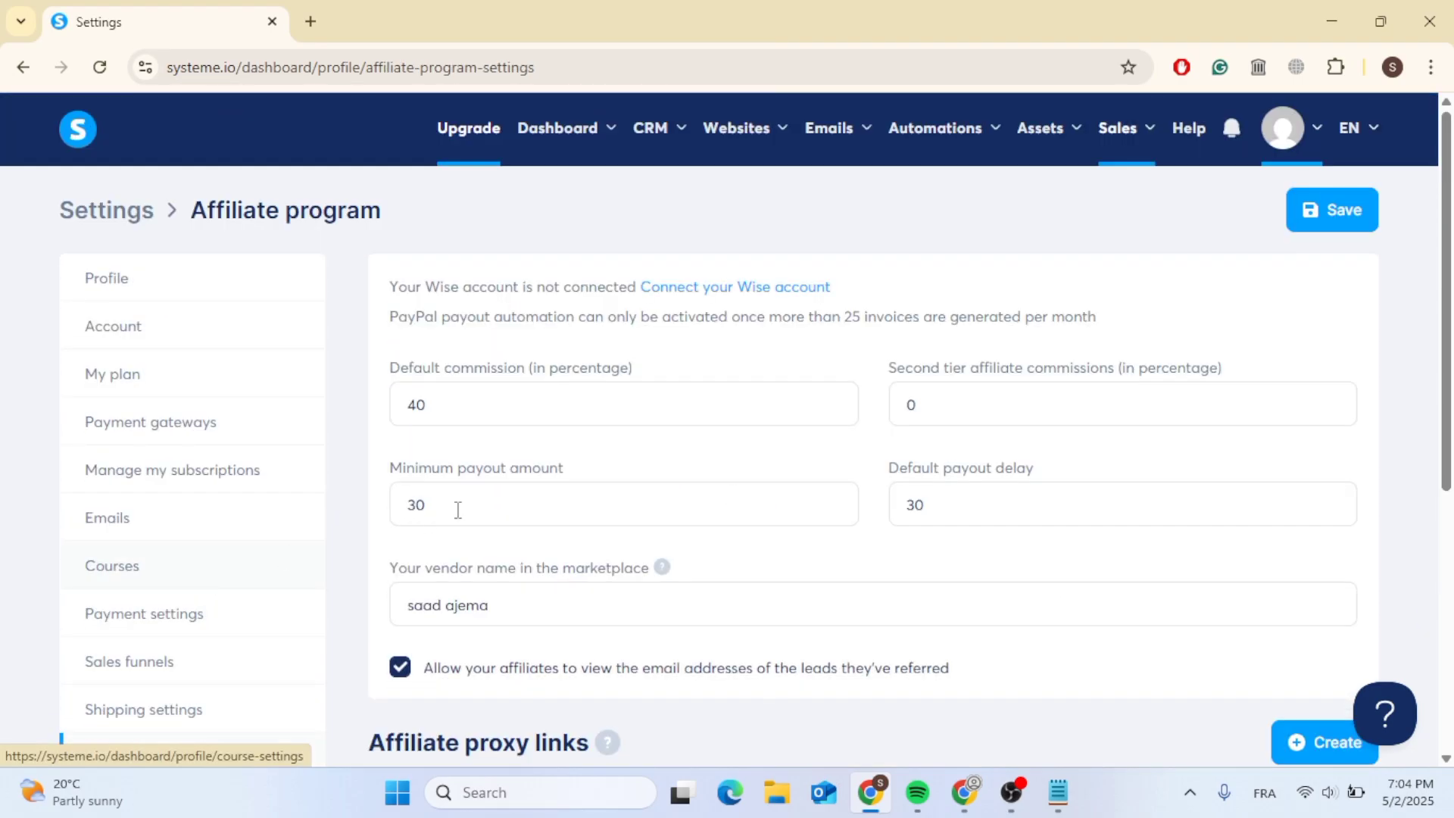
scroll(580, 503, "down", 5)
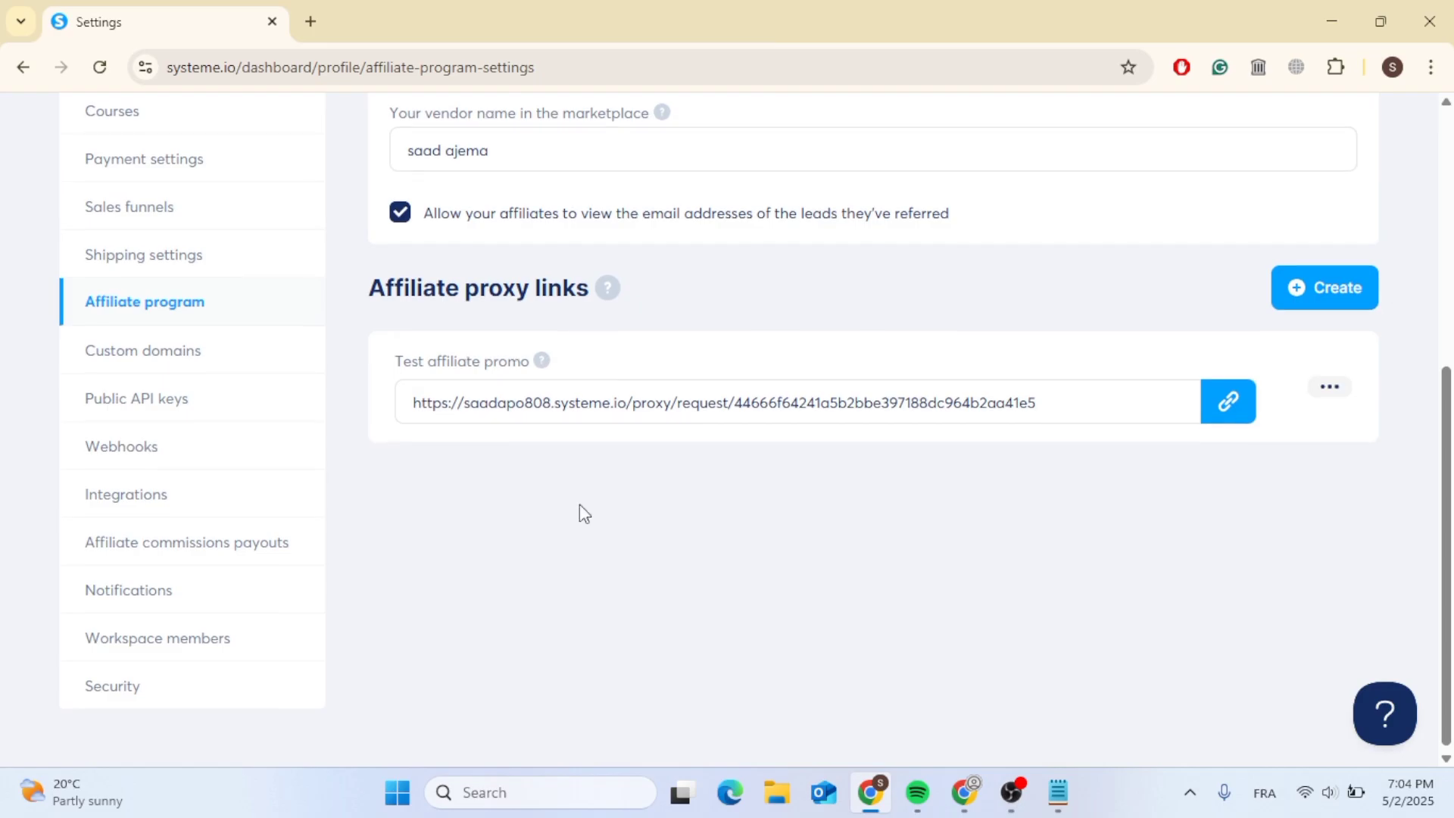
scroll(581, 504, "up", 5)
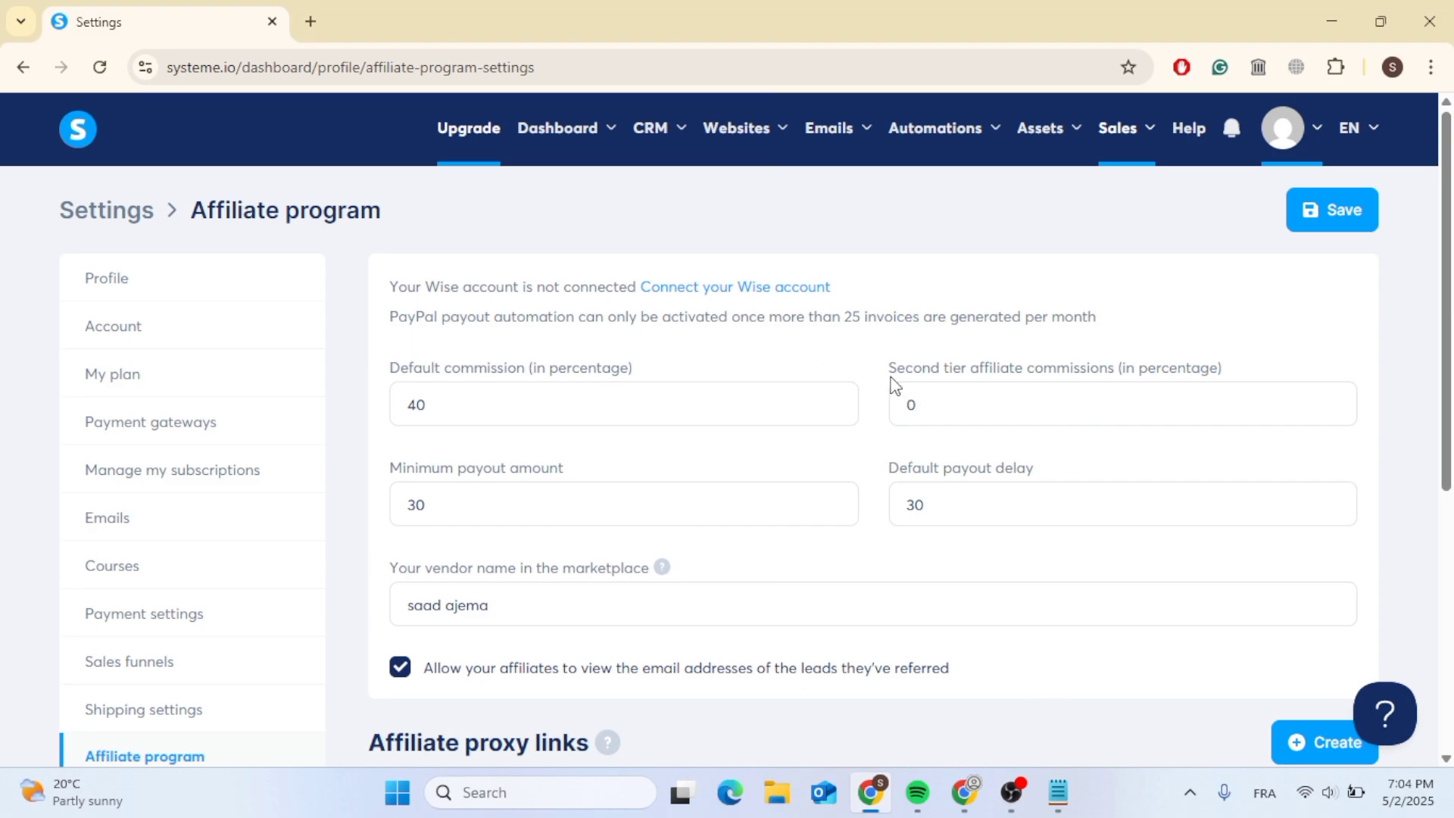
left_click(1031, 785)
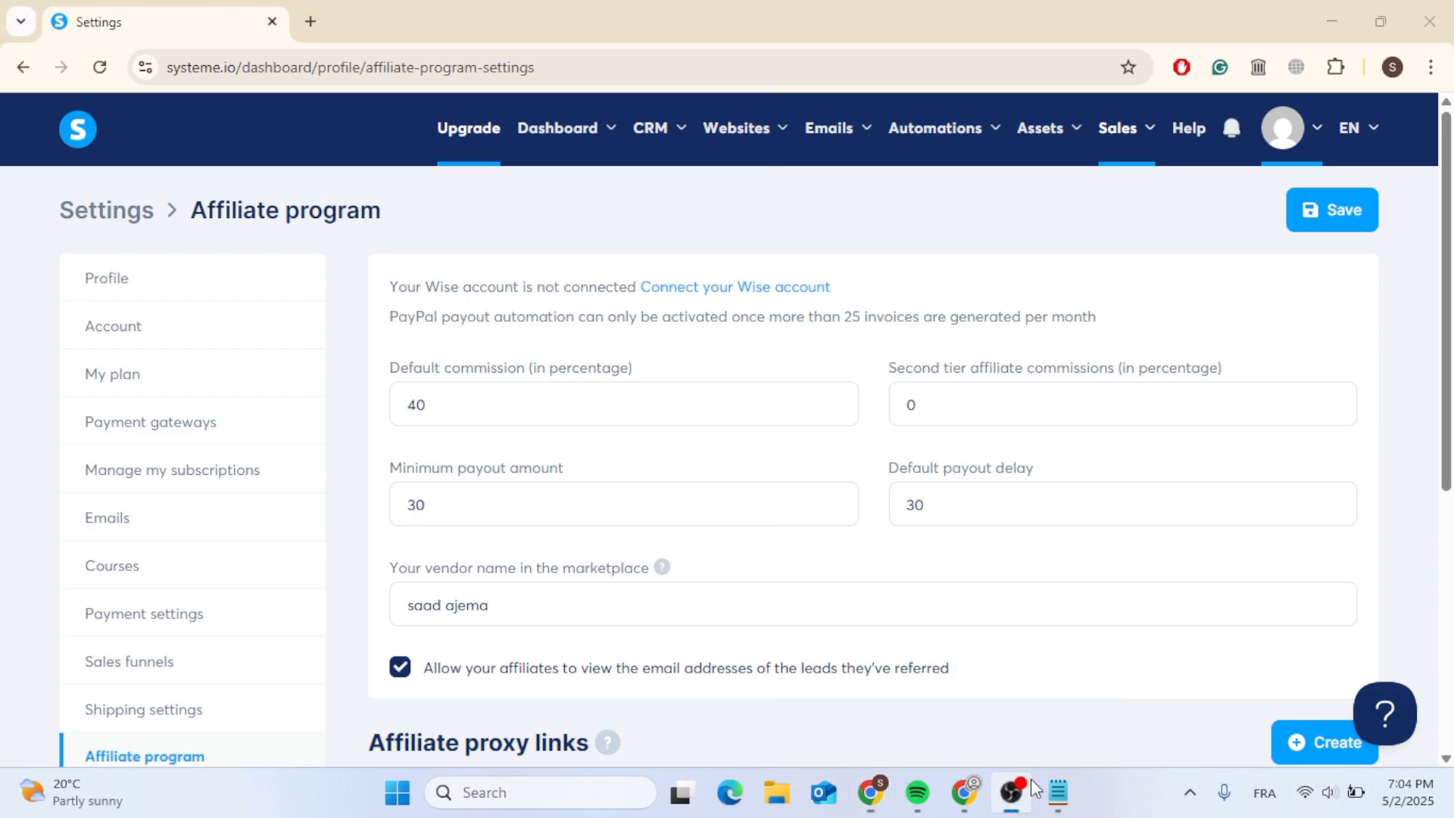